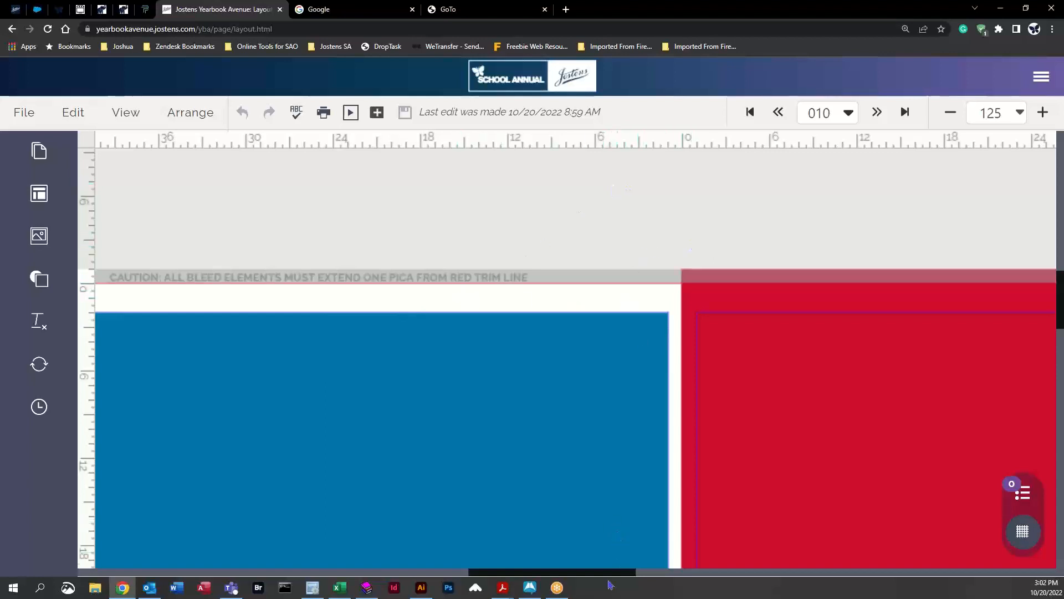
# Step: Drag a horizontal ruler guide down to the top trim line of the left page
pyautogui.moveTo(614, 575); pyautogui.dragTo(658, 573)
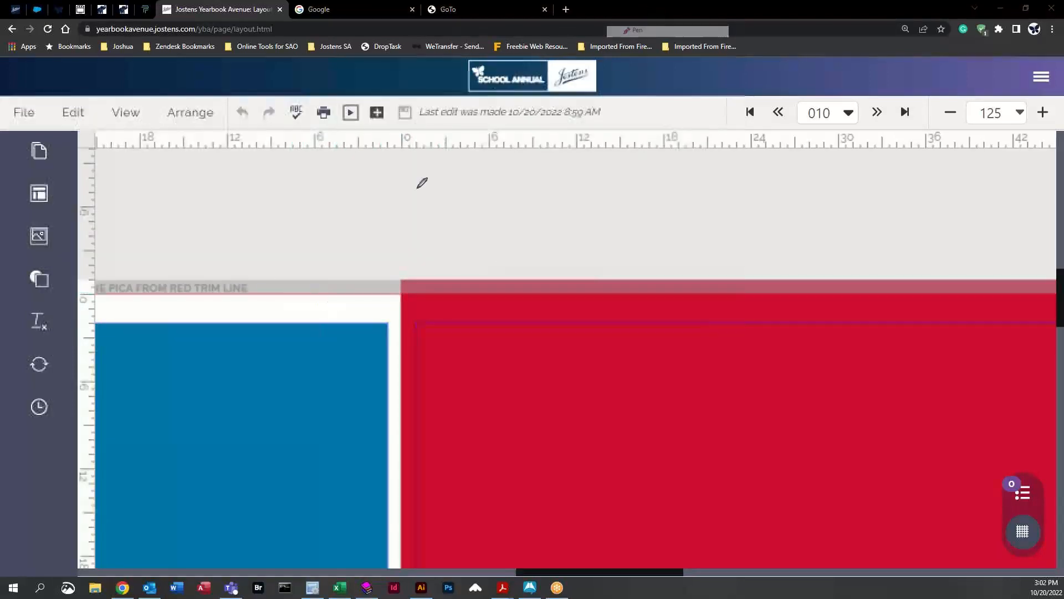
pyautogui.moveTo(306, 284)
pyautogui.mouseDown()
pyautogui.moveTo(282, 292)
pyautogui.moveTo(305, 304)
pyautogui.moveTo(340, 295)
pyautogui.moveTo(304, 284)
pyautogui.mouseUp()
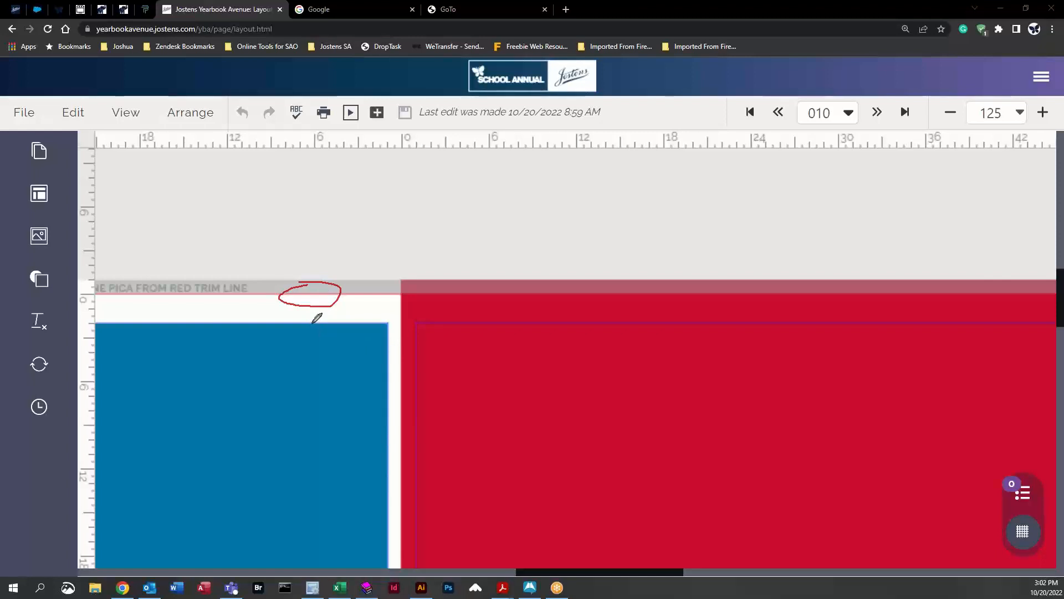
pyautogui.moveTo(312, 322); pyautogui.dragTo(324, 321)
pyautogui.moveTo(383, 139); pyautogui.dragTo(365, 302)
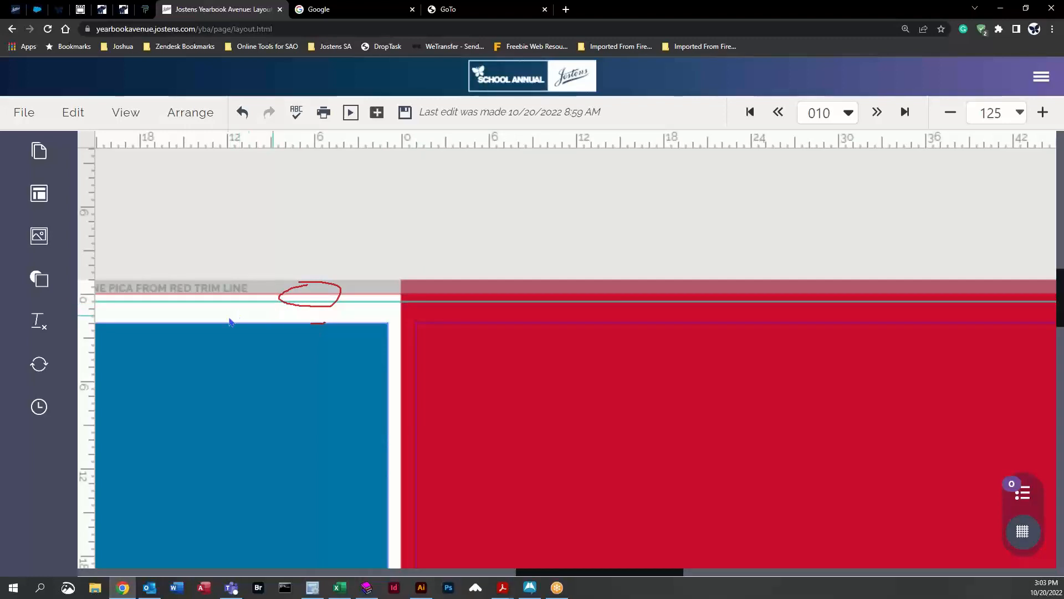
# Step: Stretch the blue box's top edge up to the bleed line, then drag it back down to the page margin
pyautogui.click(348, 326)
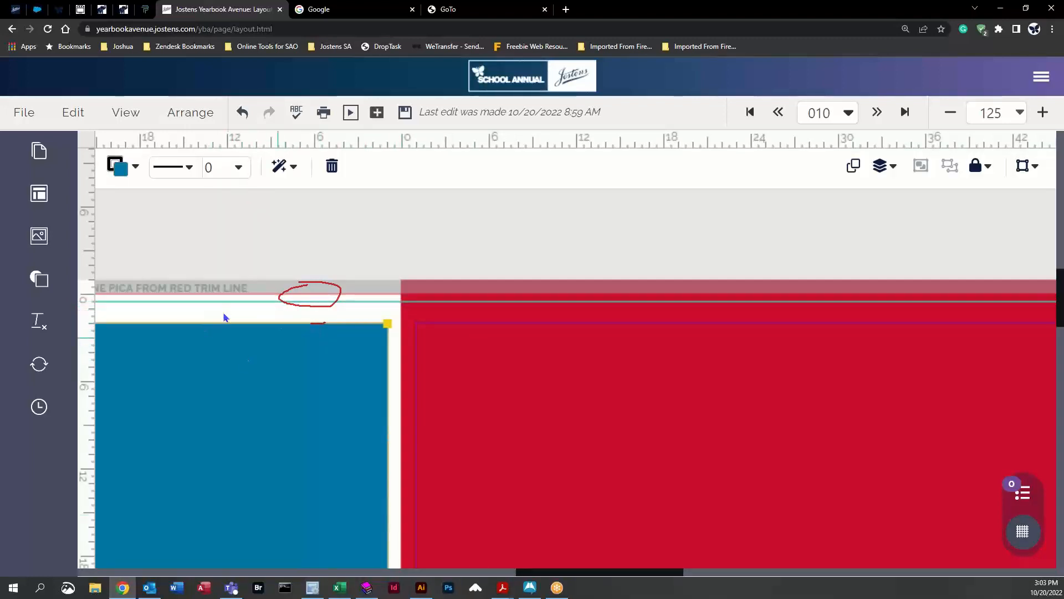
pyautogui.moveTo(541, 572); pyautogui.dragTo(480, 576)
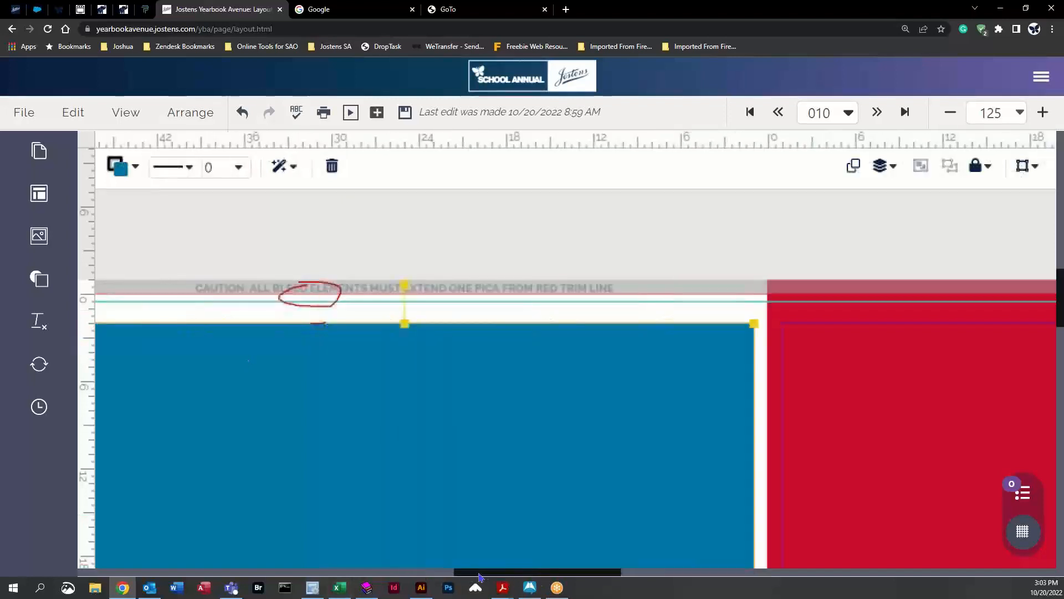
pyautogui.moveTo(405, 323); pyautogui.dragTo(404, 280)
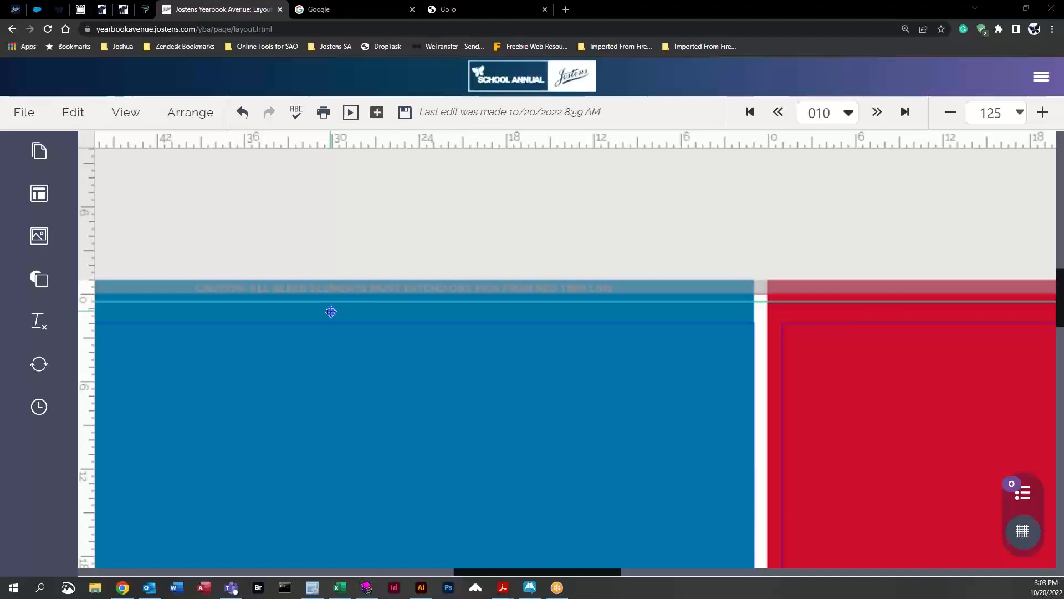
pyautogui.click(358, 321)
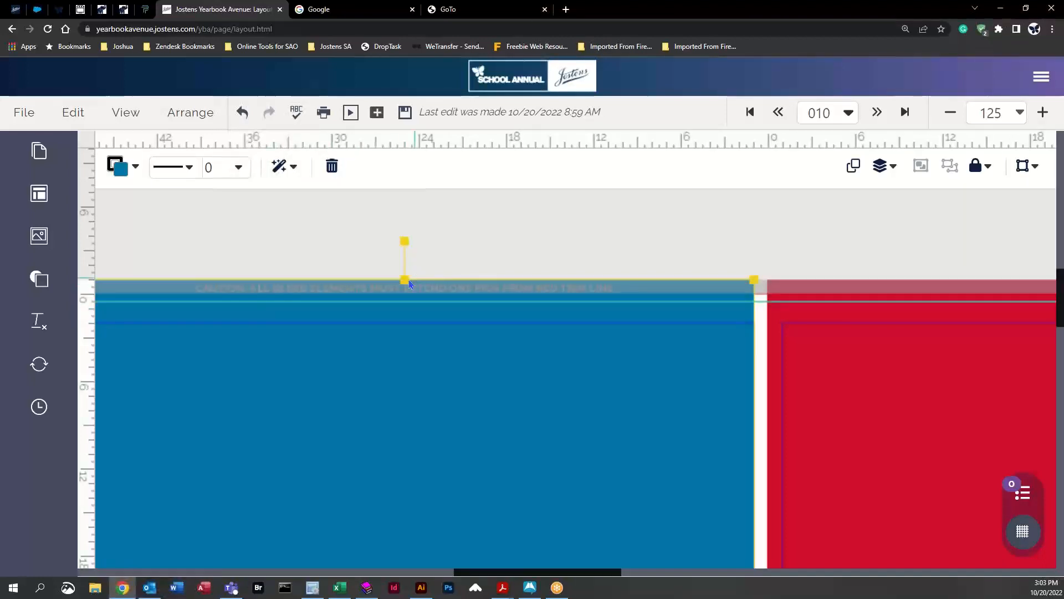
pyautogui.moveTo(404, 280); pyautogui.dragTo(405, 324)
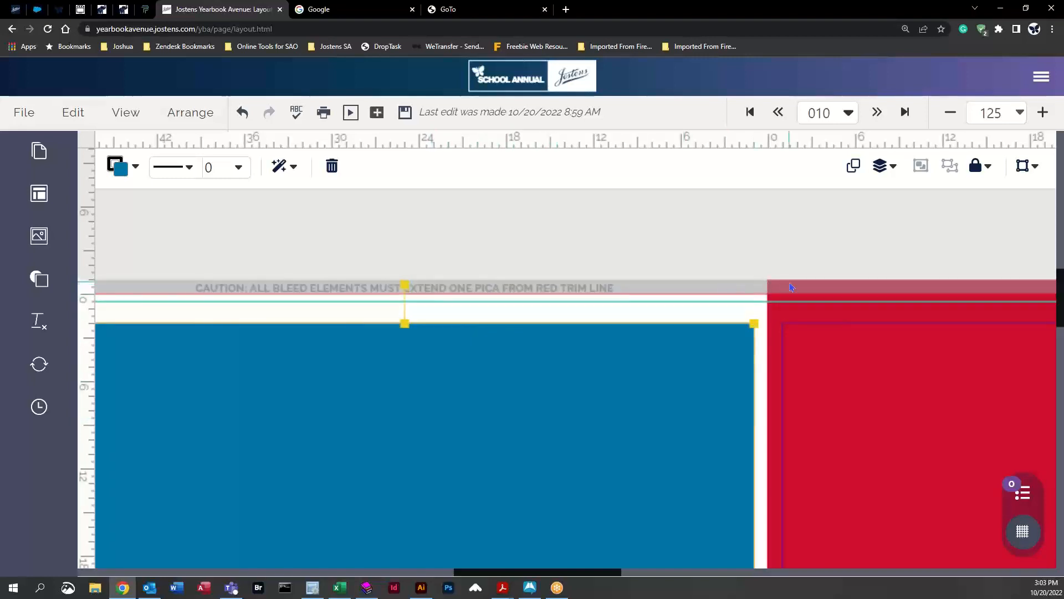
# Step: Move the horizontal guide down to the blue box's top edge and add a vertical guide at the right page's inner margin
pyautogui.moveTo(592, 579); pyautogui.dragTo(700, 587)
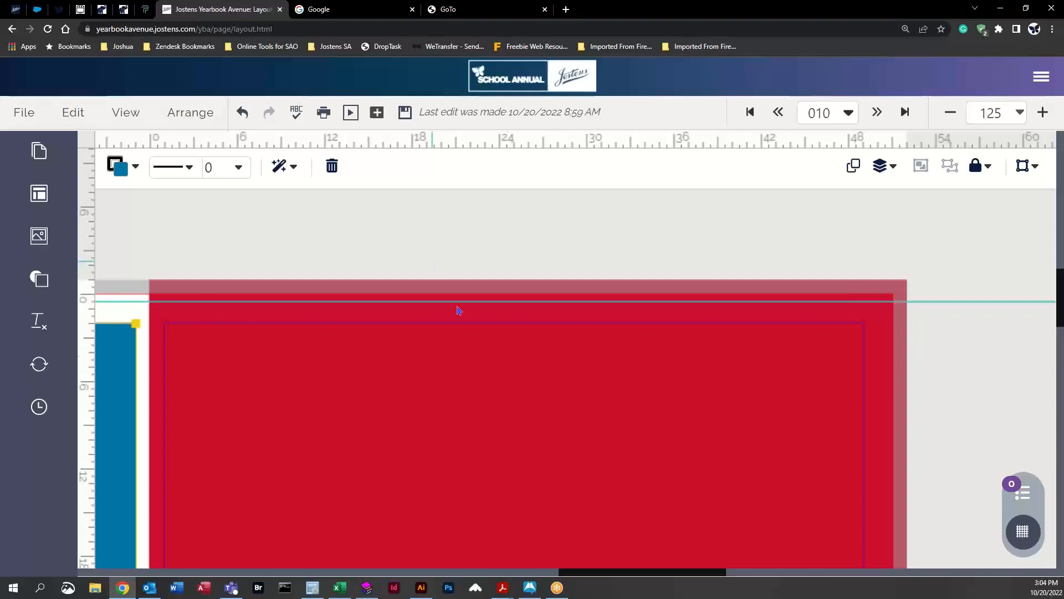
pyautogui.moveTo(601, 572); pyautogui.dragTo(592, 572)
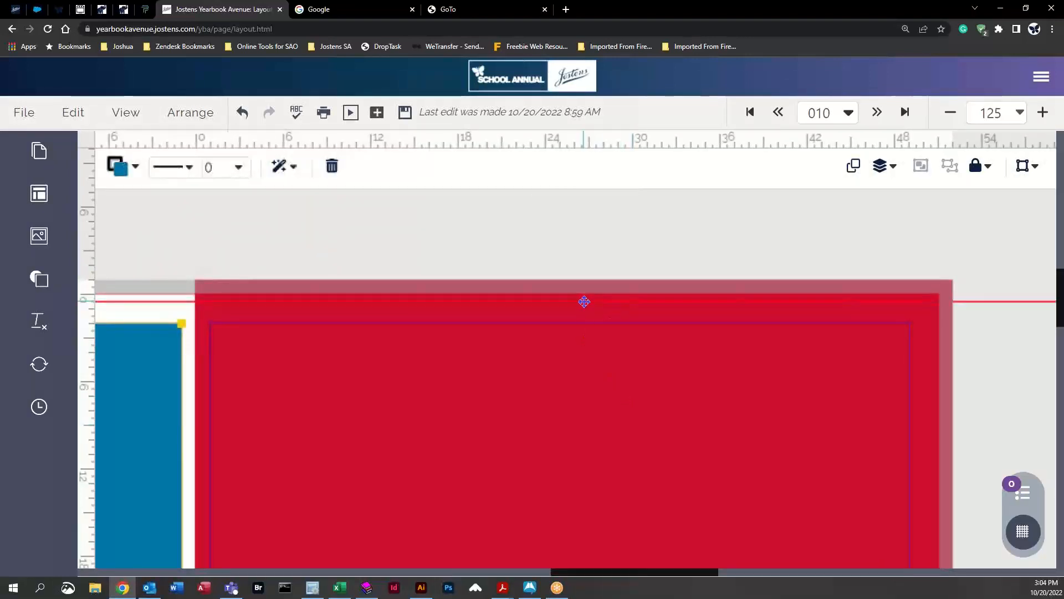
pyautogui.moveTo(584, 301); pyautogui.dragTo(586, 324)
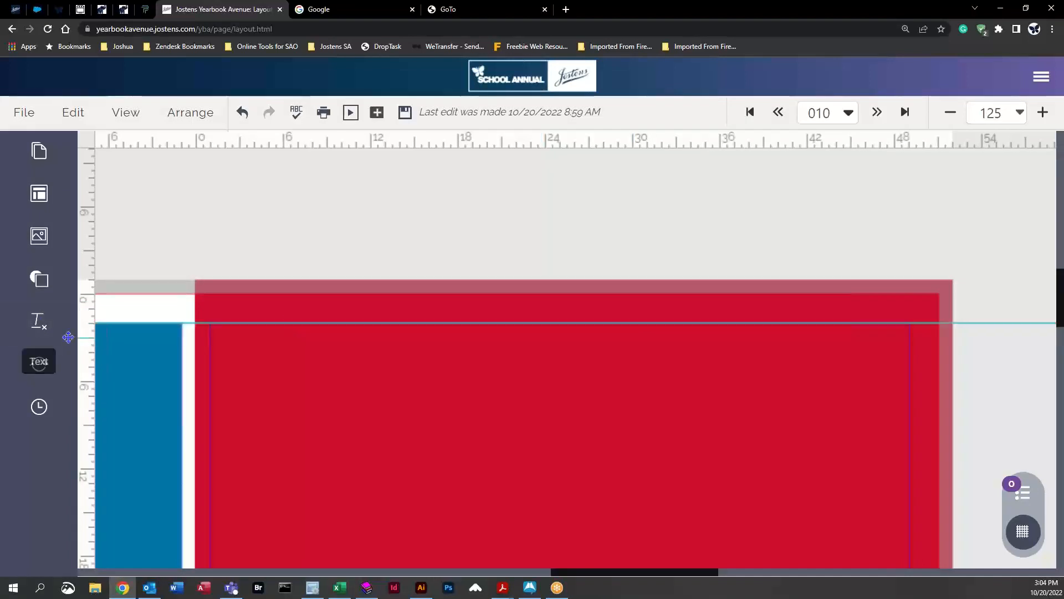
pyautogui.moveTo(87, 338); pyautogui.dragTo(211, 349)
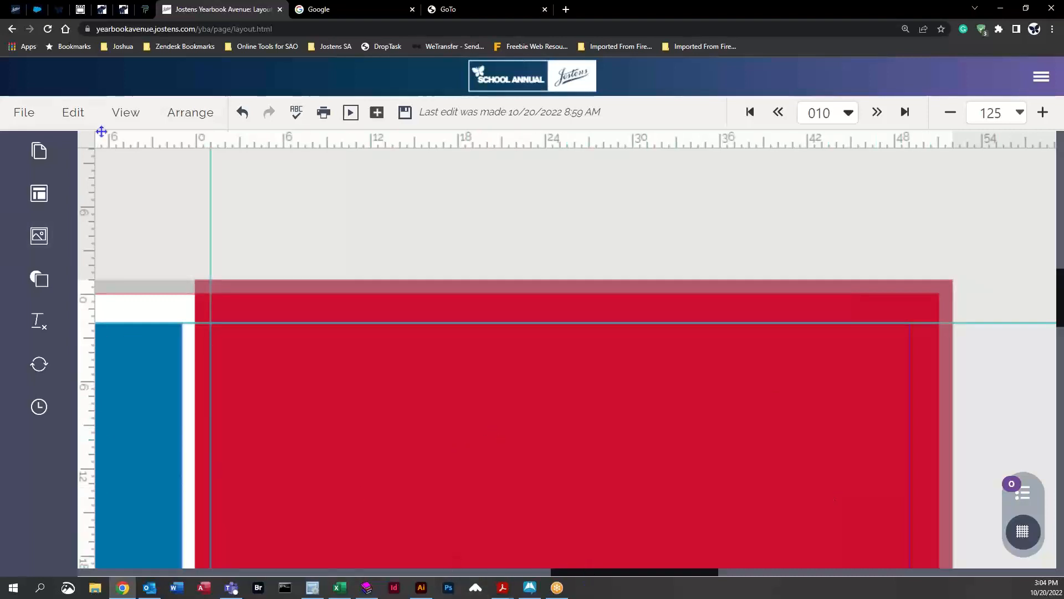
# Step: Zoom out to 46%, drag the 8.5 x 11 blue box onto the 8.75 x 11.25 page, then undo the move
pyautogui.click(1024, 114)
pyautogui.click(968, 148)
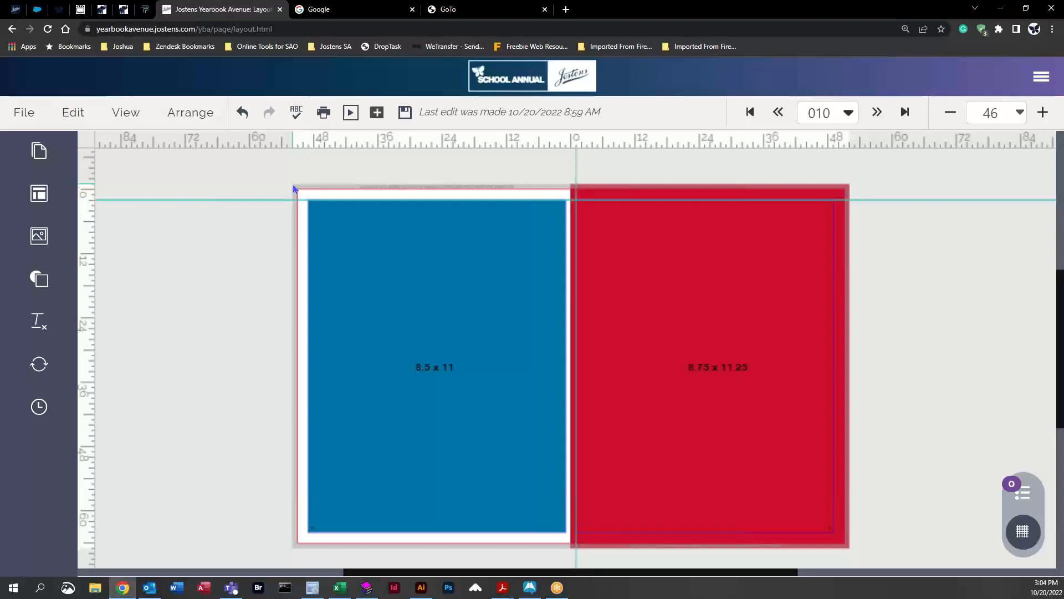
pyautogui.click(419, 332)
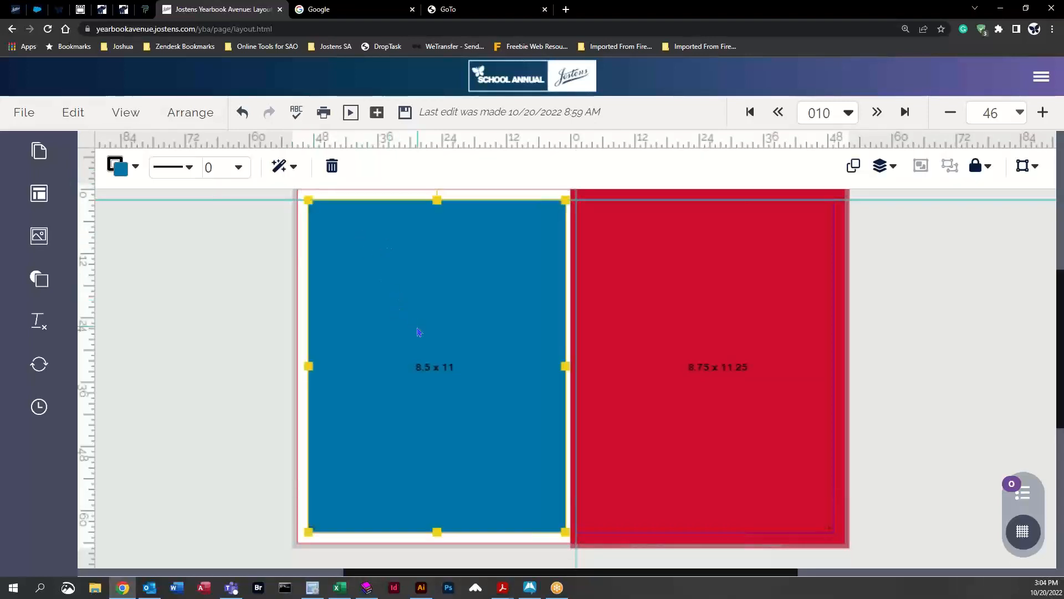
pyautogui.moveTo(364, 332); pyautogui.dragTo(703, 339)
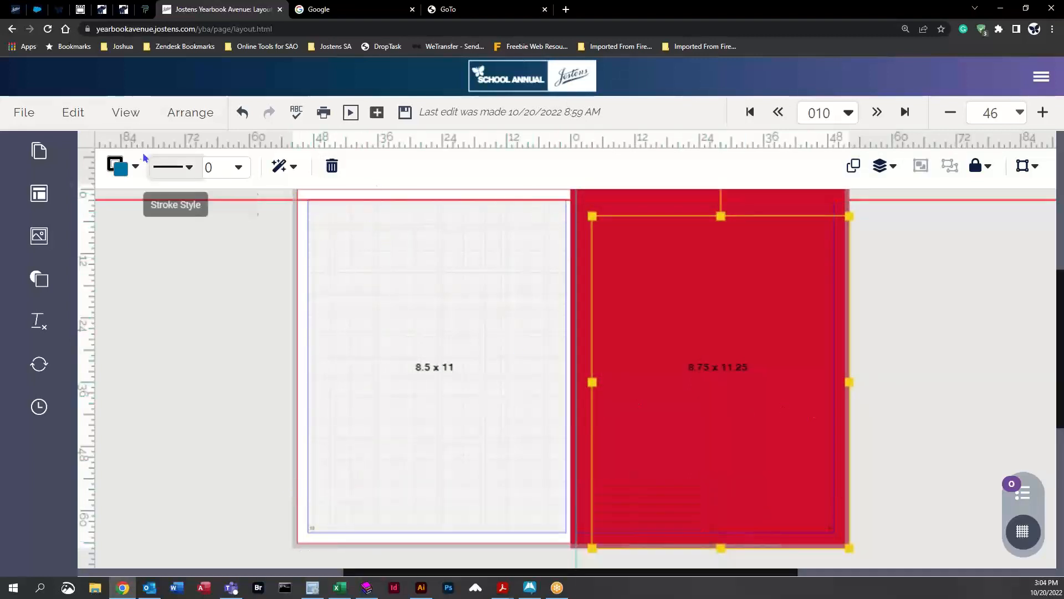
pyautogui.click(242, 112)
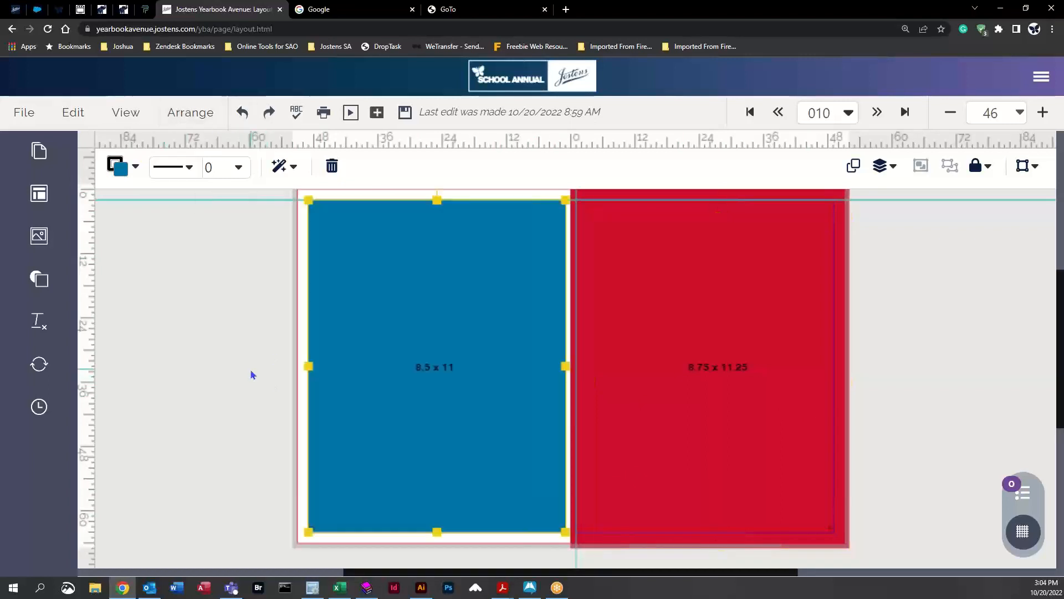
pyautogui.click(239, 299)
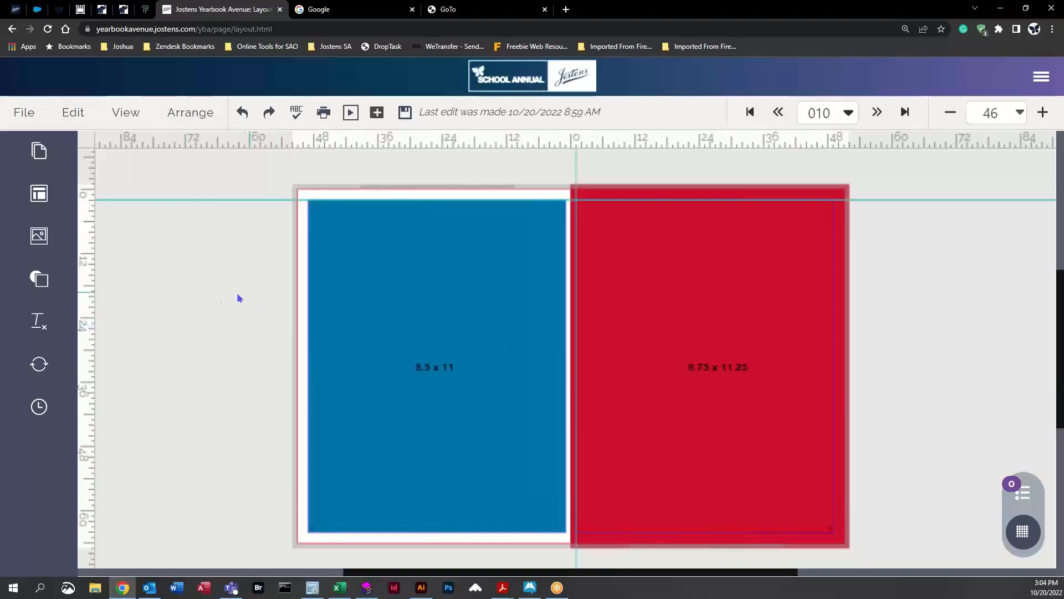
# Step: Open the View menu's display options
pyautogui.click(131, 114)
pyautogui.moveTo(194, 218)
pyautogui.moveTo(330, 320)
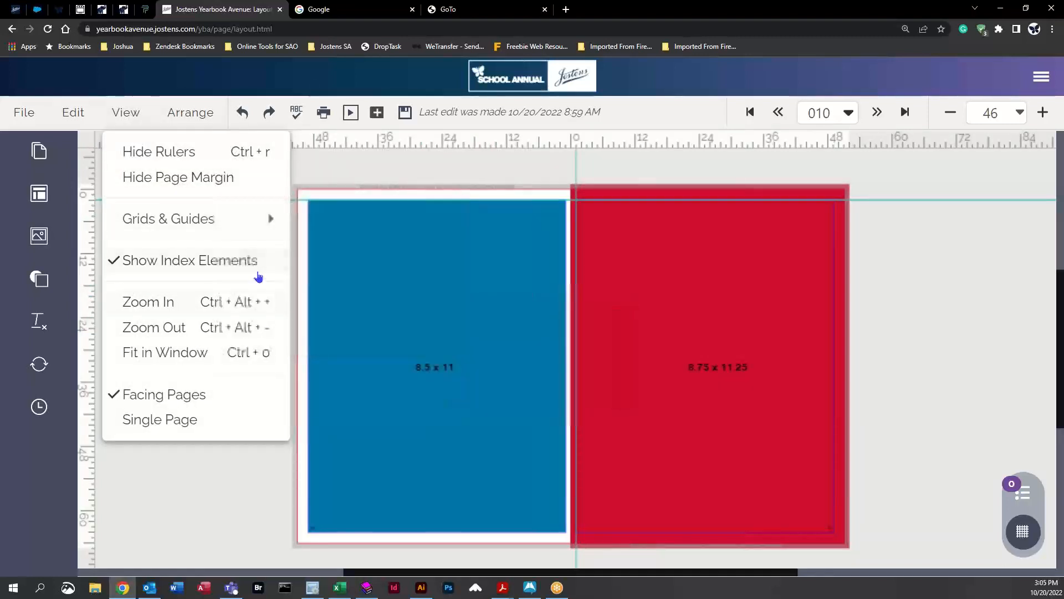
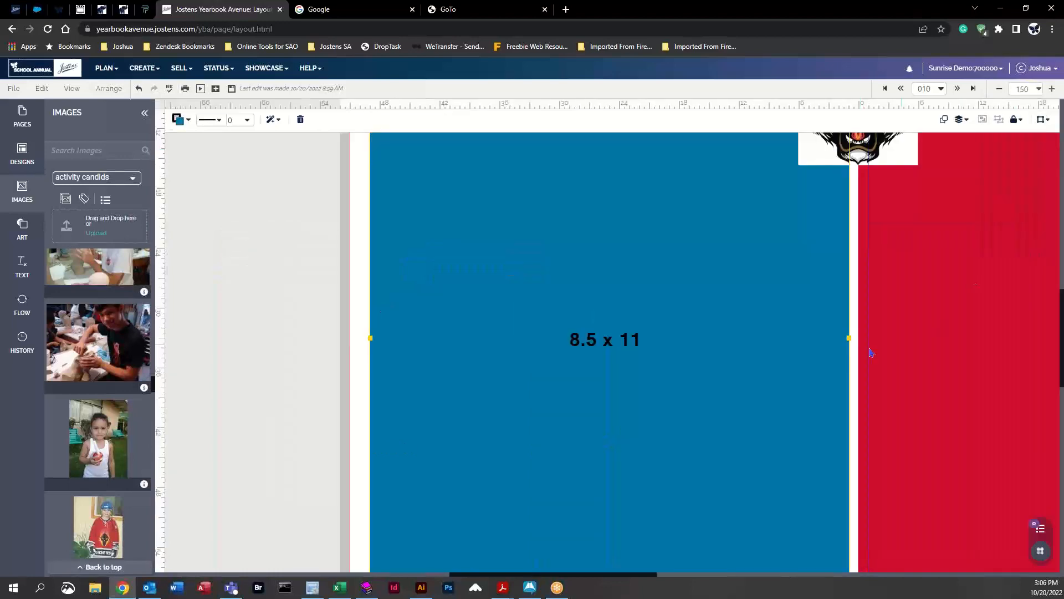
# Step: Add a horizontal guide along the top bleed line and a vertical guide at the left page's trim edge
pyautogui.scroll(4, 869, 351)
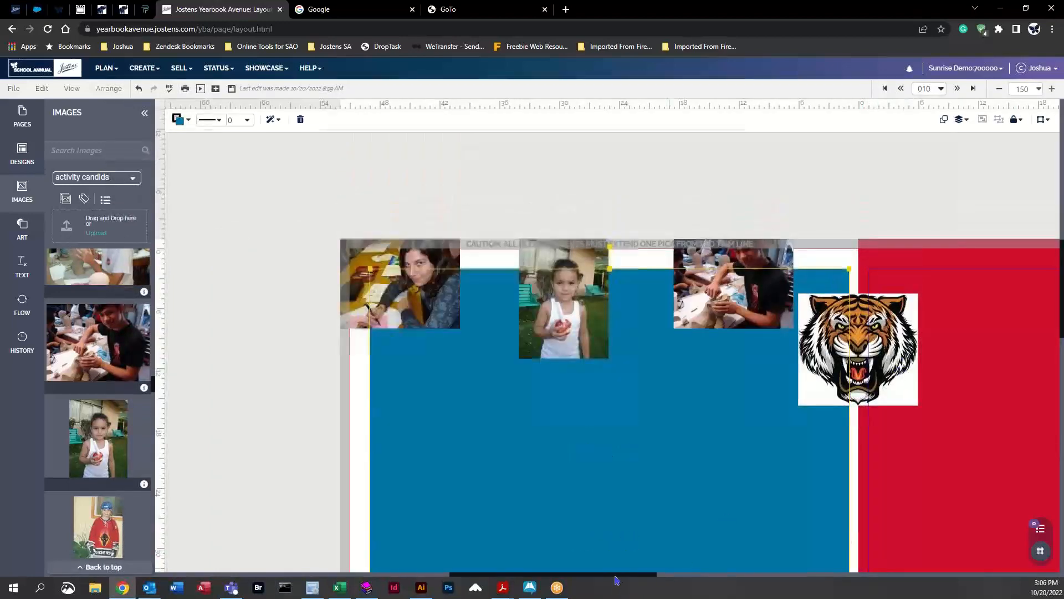
pyautogui.moveTo(618, 574); pyautogui.dragTo(645, 580)
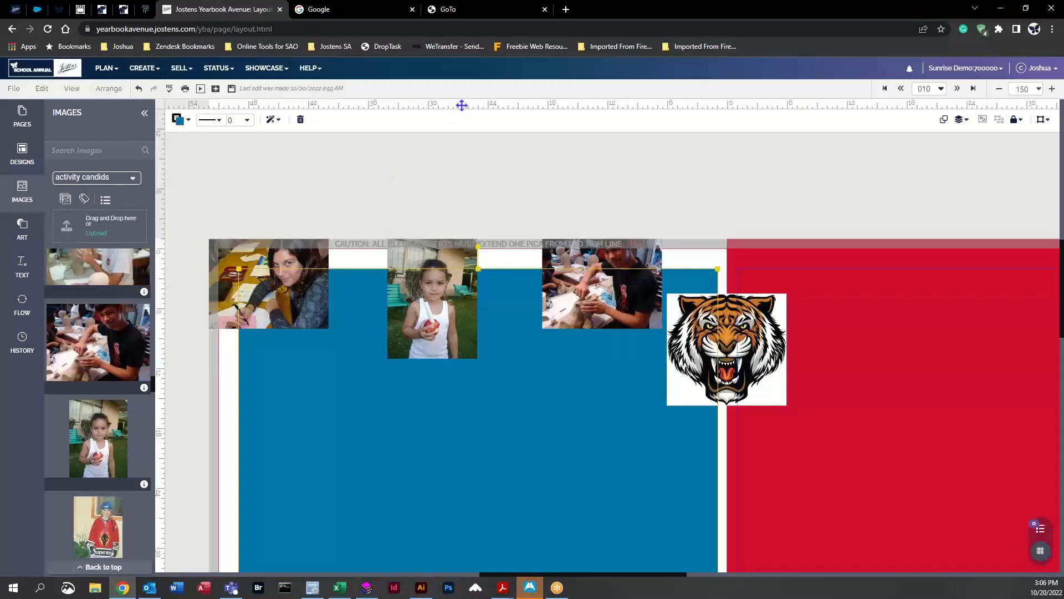
pyautogui.click(465, 127)
pyautogui.moveTo(465, 127); pyautogui.dragTo(456, 248)
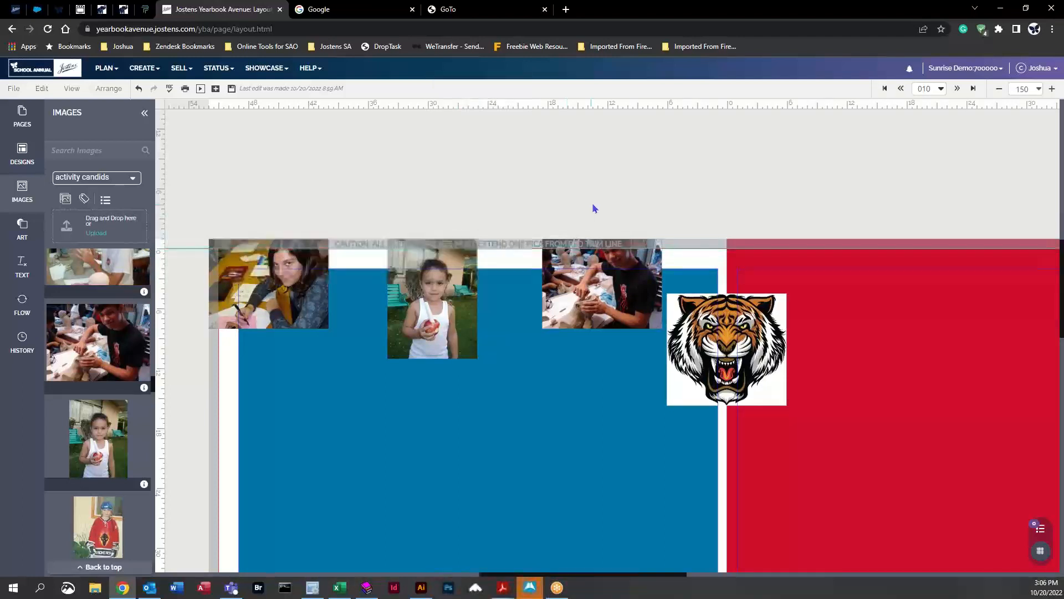
pyautogui.moveTo(162, 269); pyautogui.dragTo(218, 279)
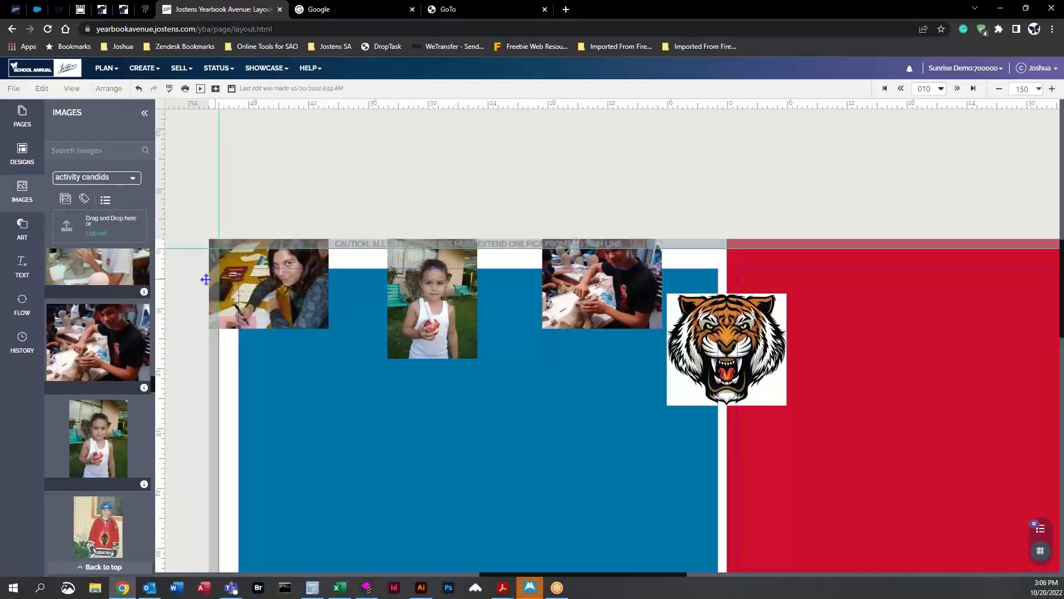
# Step: Select the corner photos and add horizontal guides along the top bleed line above them
pyautogui.click(288, 259)
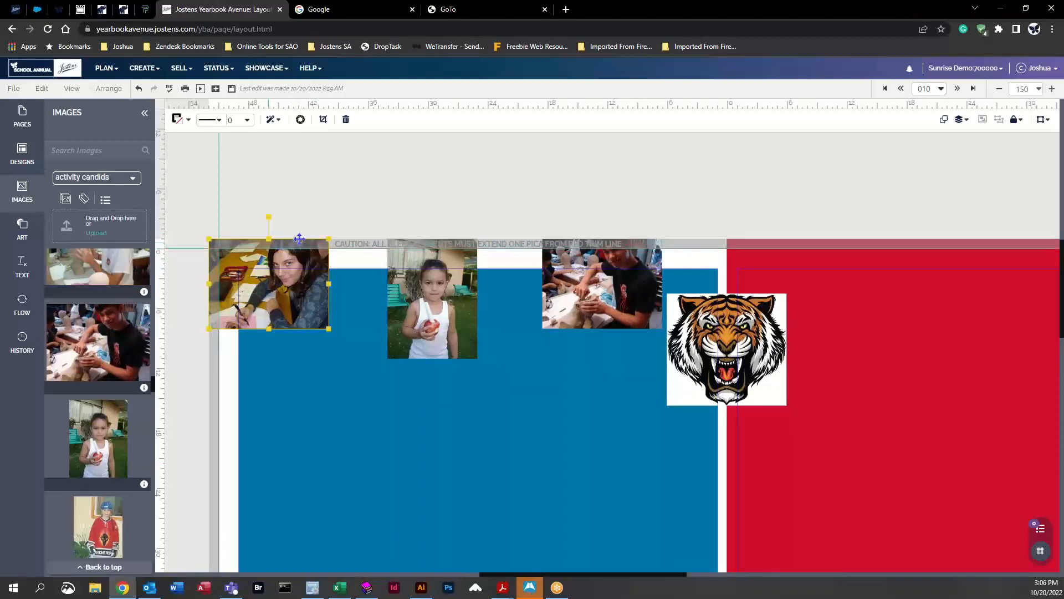
pyautogui.click(629, 265)
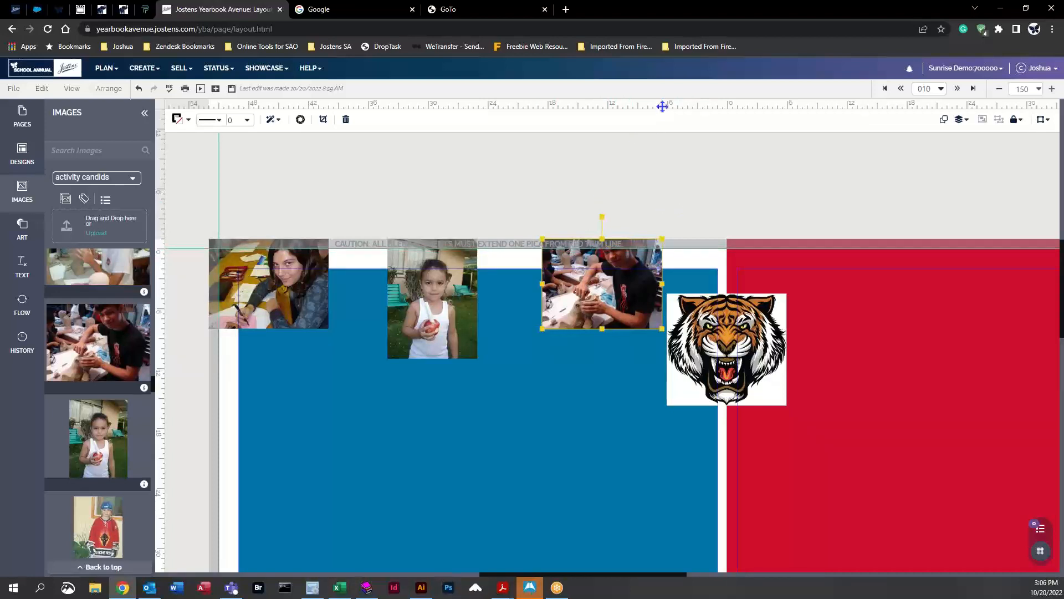
pyautogui.moveTo(661, 106); pyautogui.dragTo(662, 251)
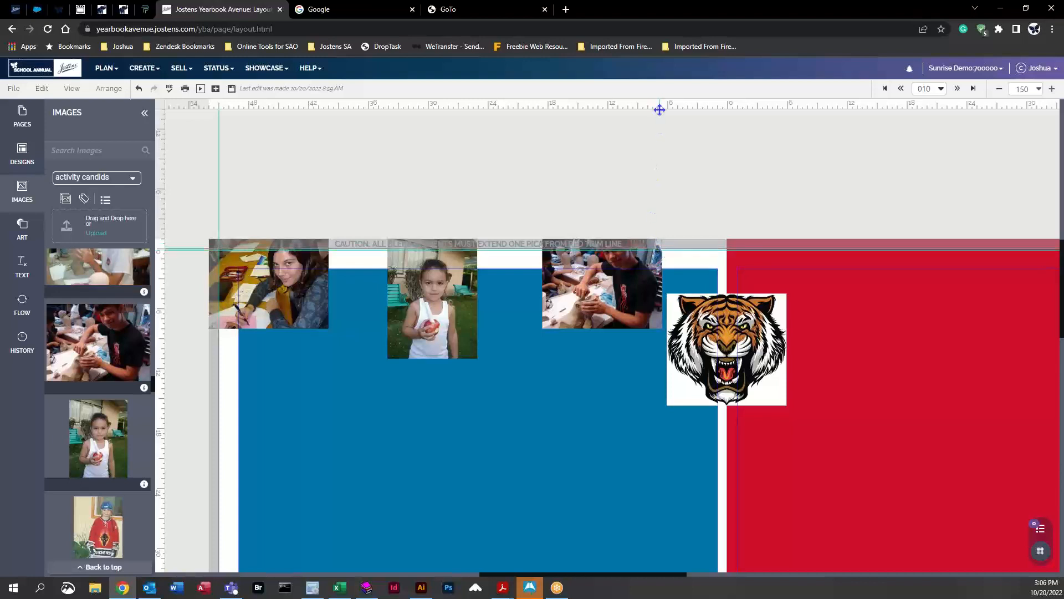
pyautogui.moveTo(660, 109); pyautogui.dragTo(663, 247)
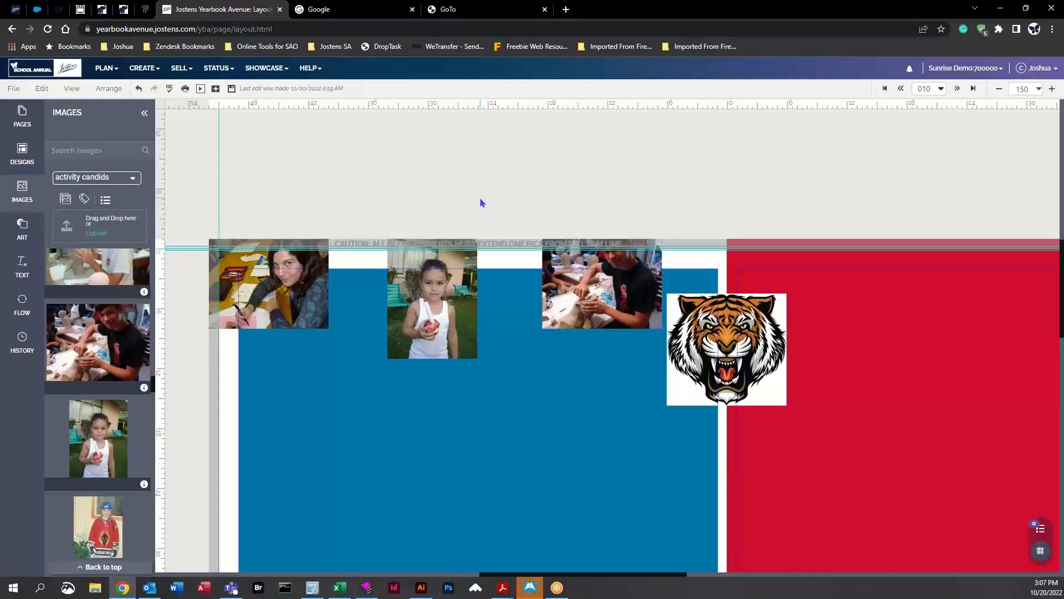
# Step: Select each top photo in turn to check its bleed, then open the page preview PDF
pyautogui.click(441, 298)
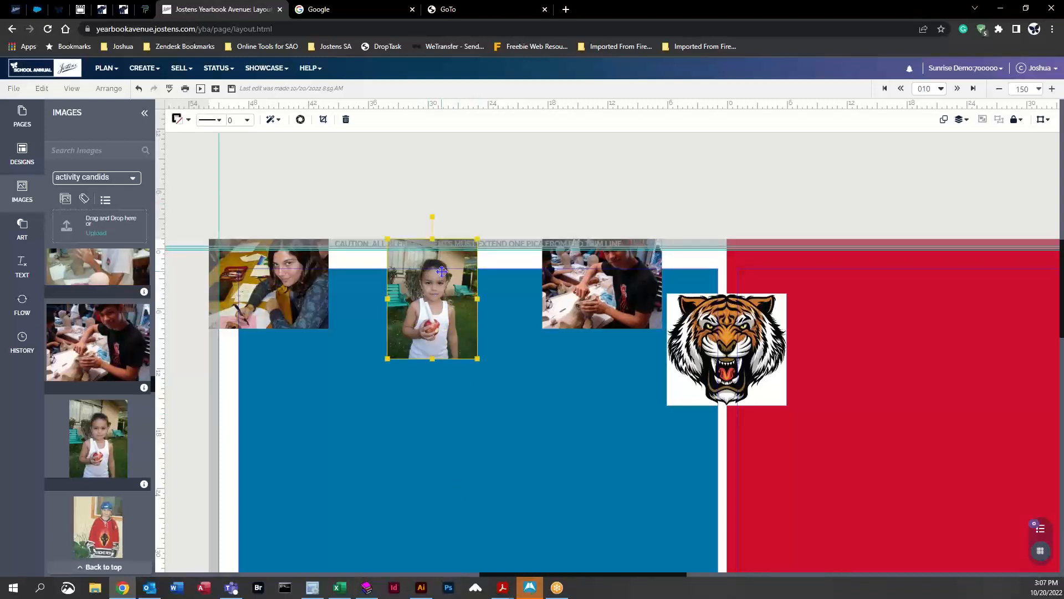
pyautogui.click(292, 283)
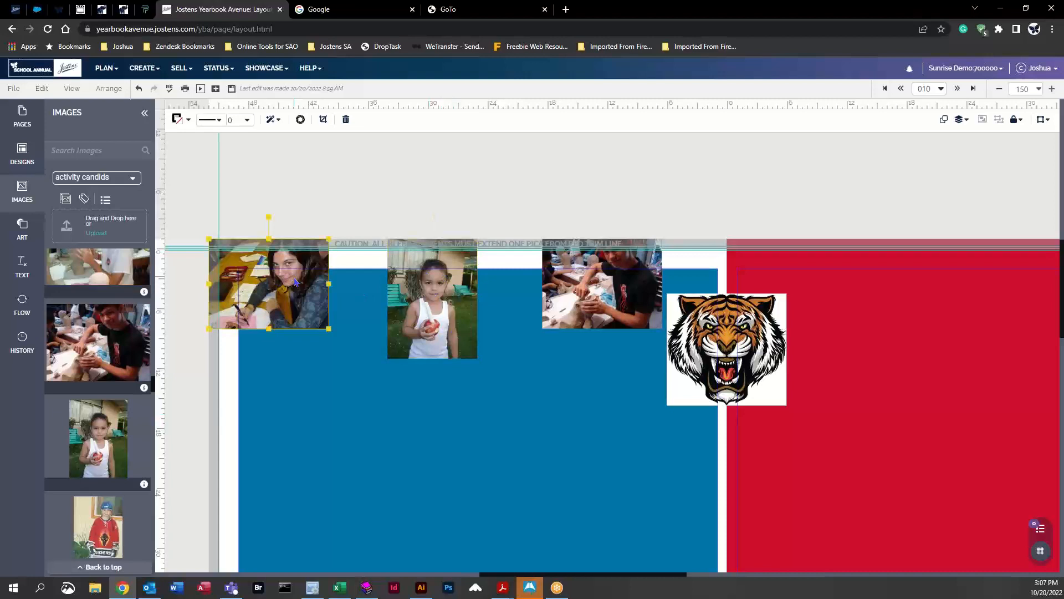
pyautogui.click(564, 288)
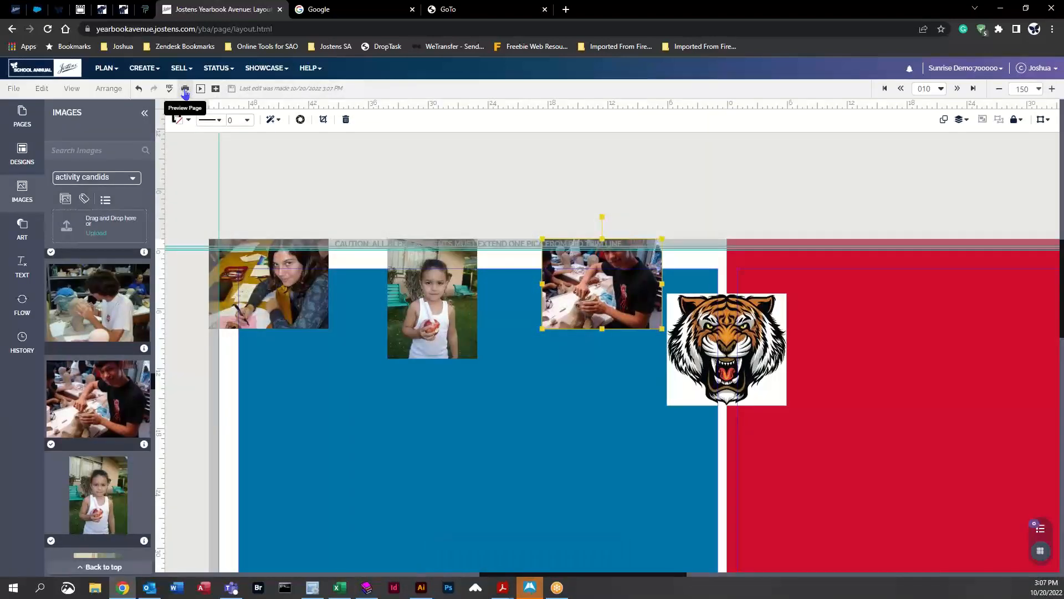
pyautogui.click(185, 92)
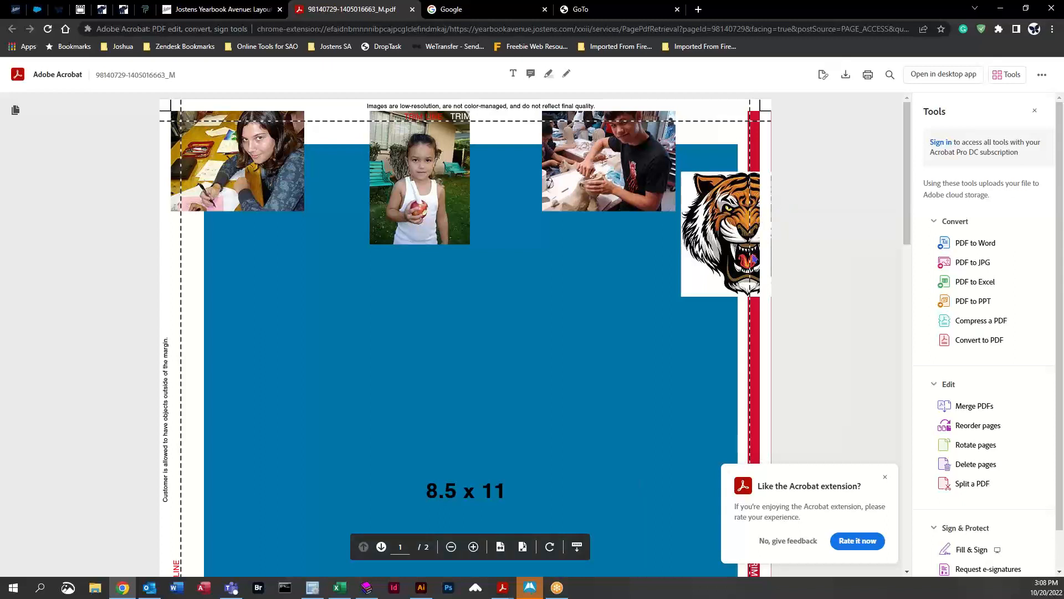
# Step: Review both preview pages against their trim lines, dismiss the feedback prompt and close the preview tab
pyautogui.scroll(-4, 381, 398)
pyautogui.scroll(-10, 381, 399)
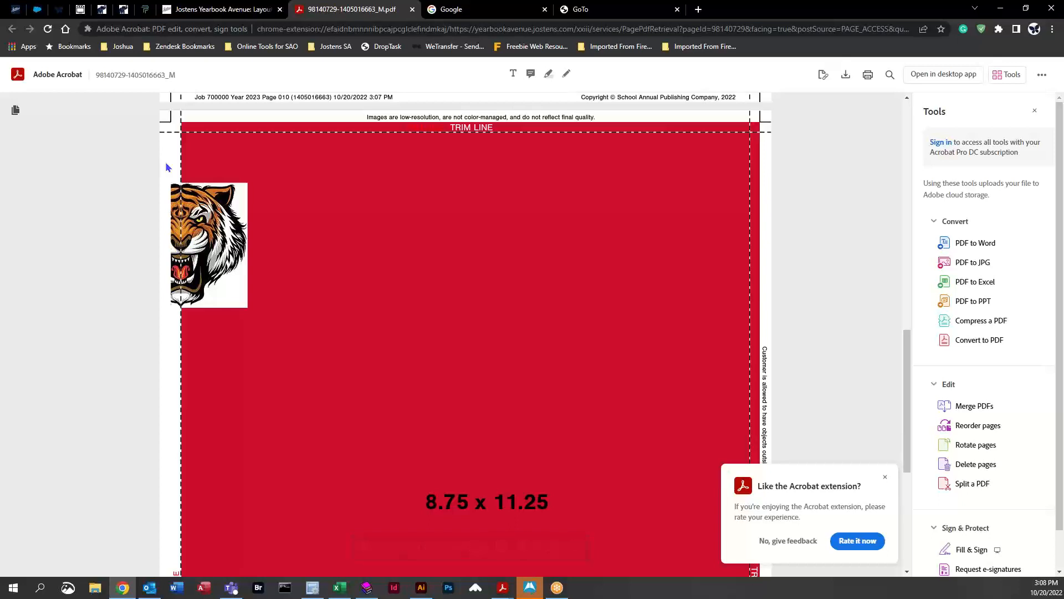
pyautogui.click(885, 477)
pyautogui.scroll(7, 290, 438)
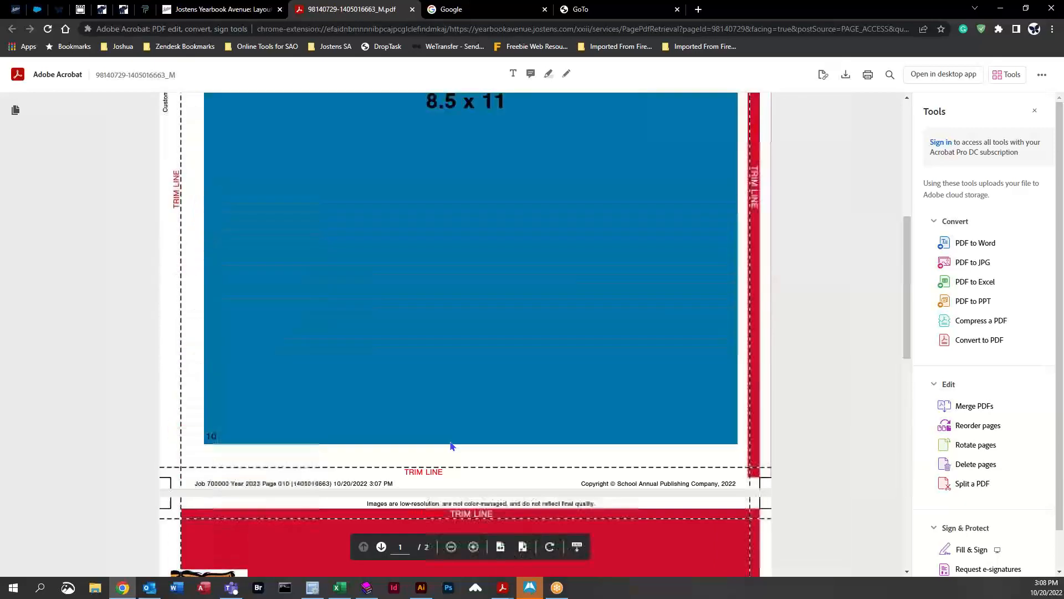
pyautogui.scroll(7, 452, 445)
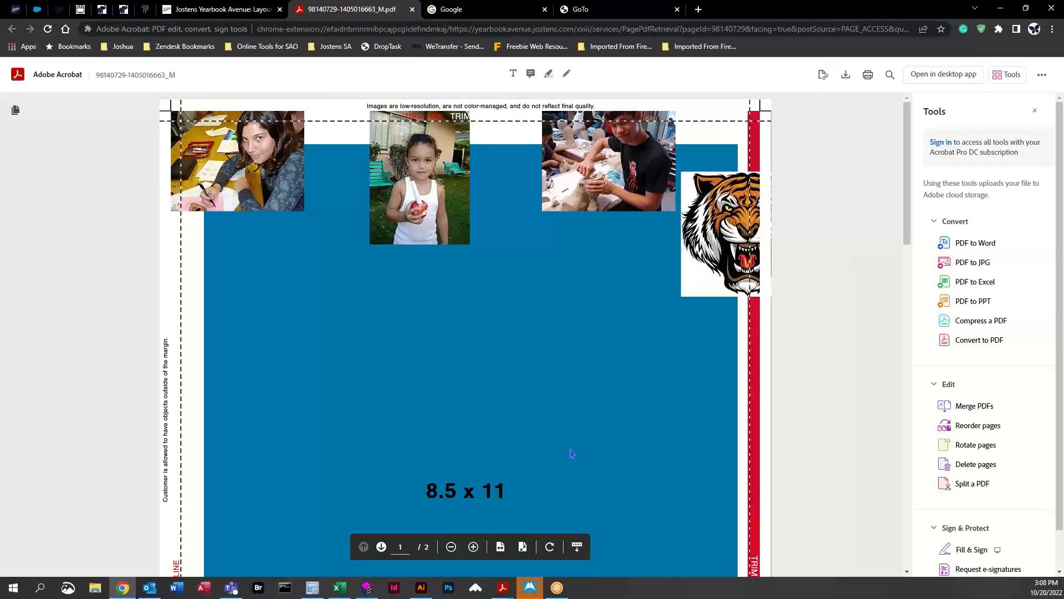
pyautogui.middleClick(350, 20)
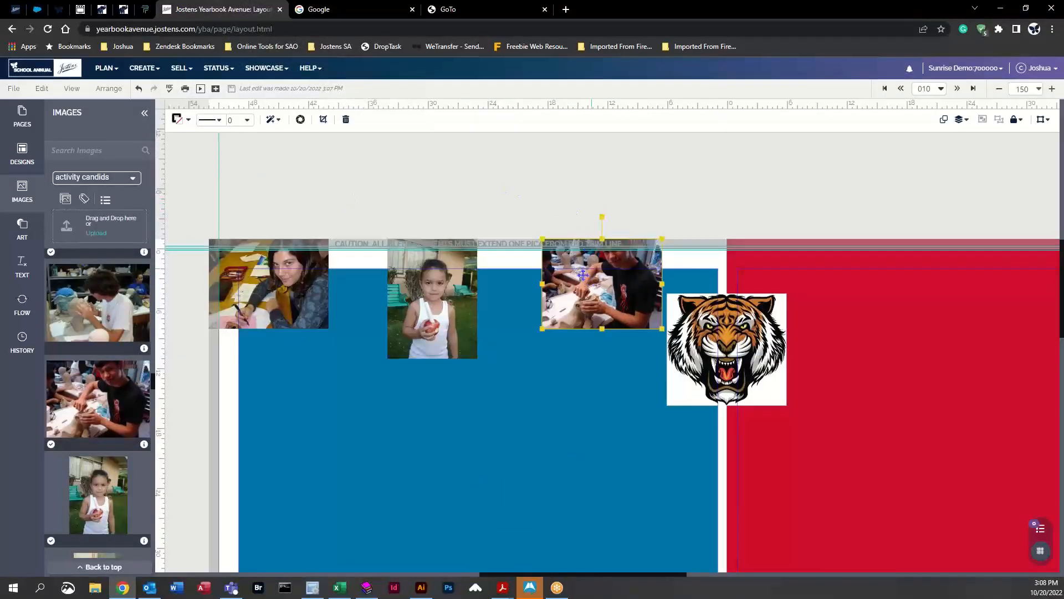
# Step: Move the third photo down onto the blue box beside the tiger and save the page
pyautogui.moveTo(608, 288); pyautogui.dragTo(656, 323)
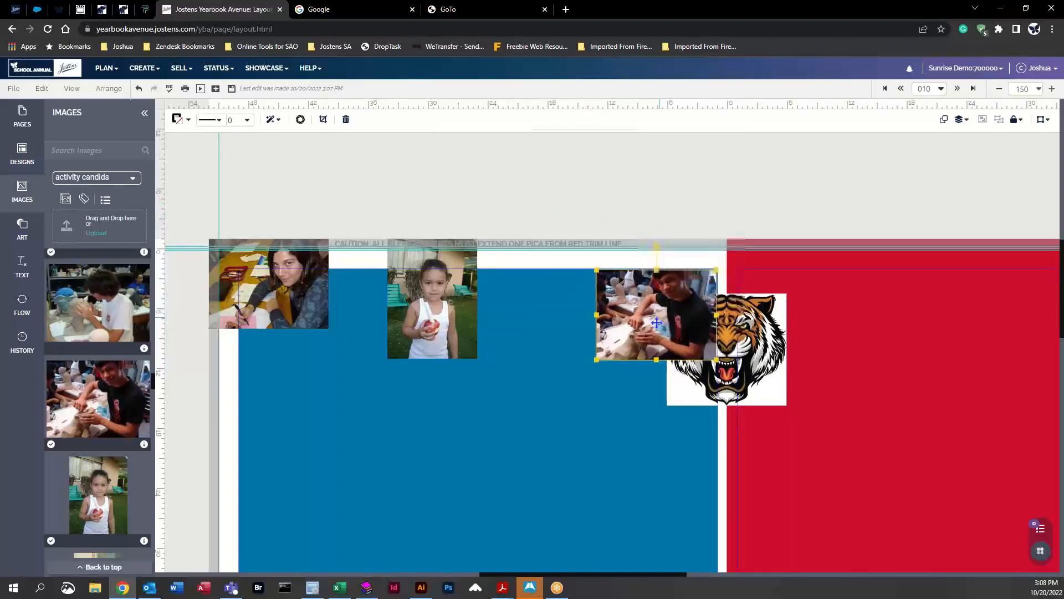
pyautogui.click(711, 195)
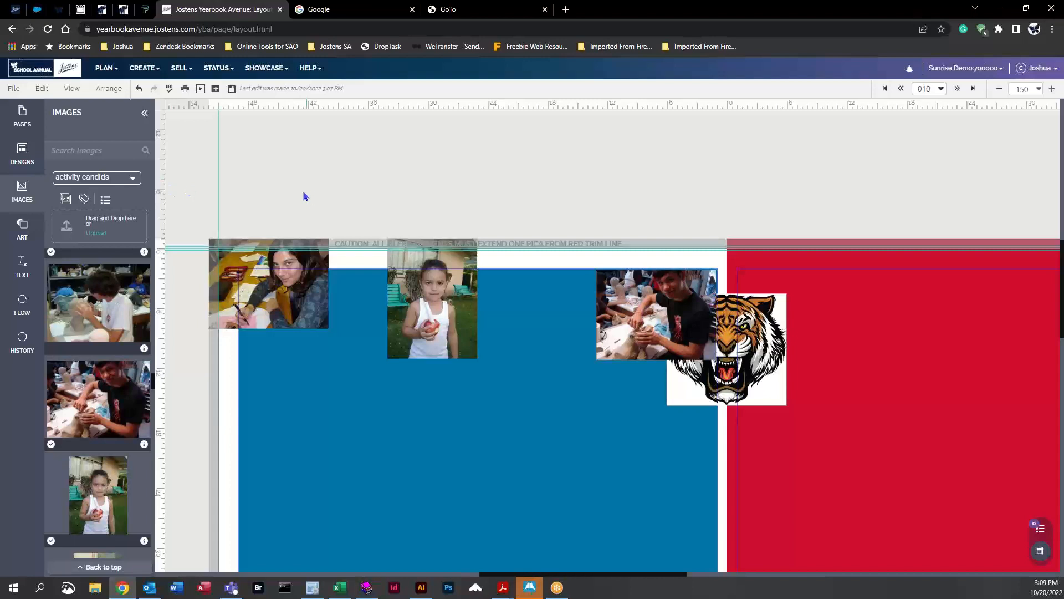
pyautogui.click(13, 88)
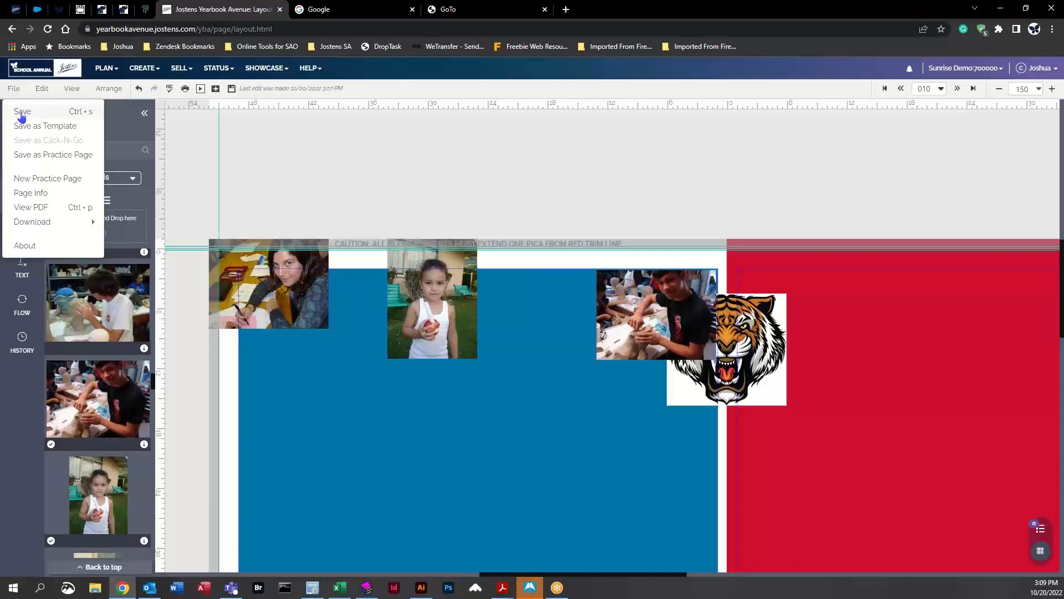
pyautogui.click(21, 113)
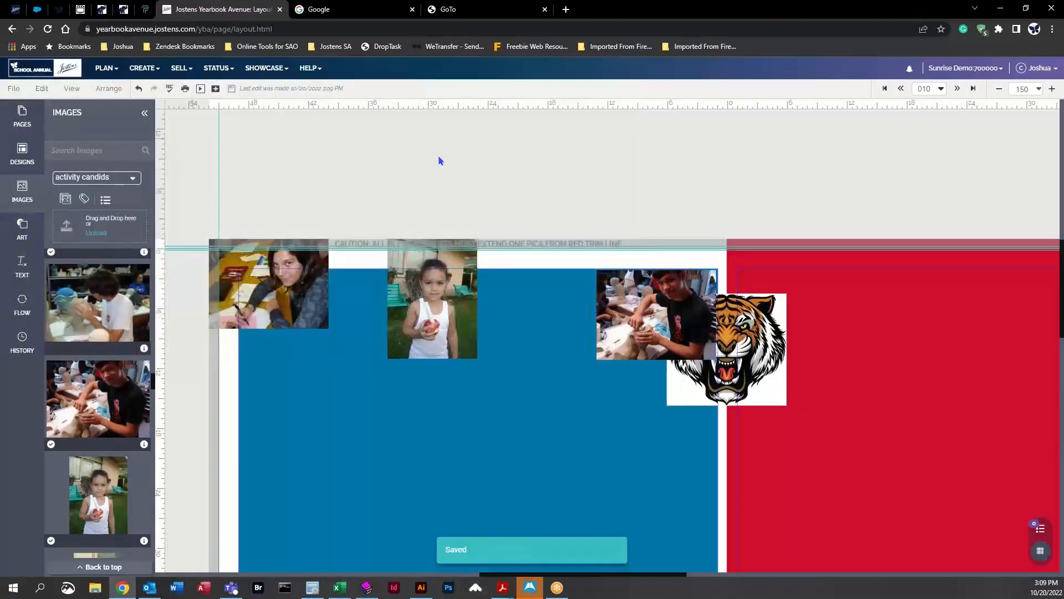
# Step: Move the middle photo down inside the page margin and save the page
pyautogui.moveTo(461, 295); pyautogui.dragTo(467, 352)
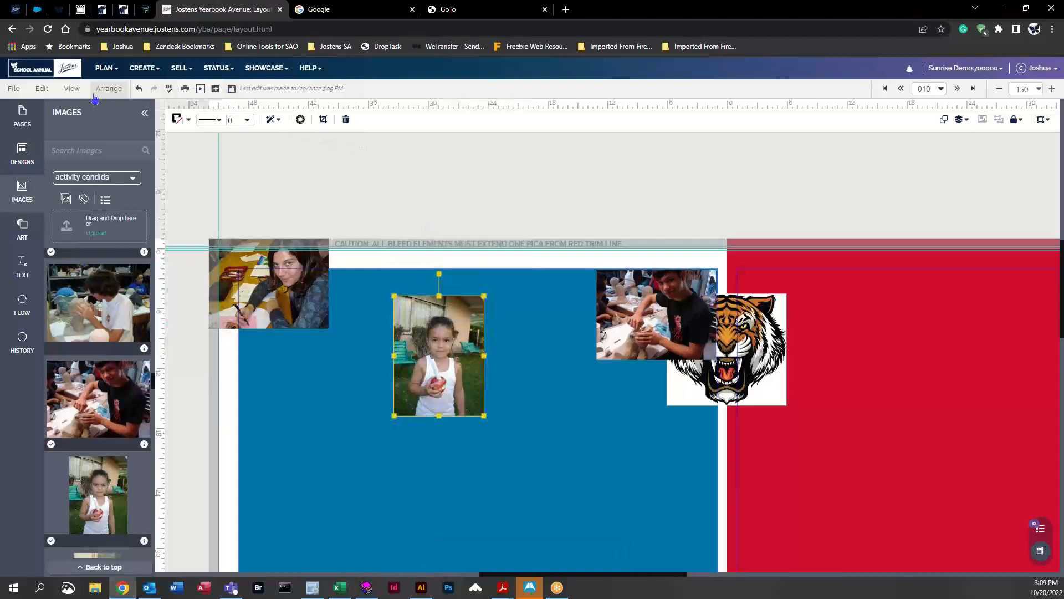
pyautogui.click(231, 90)
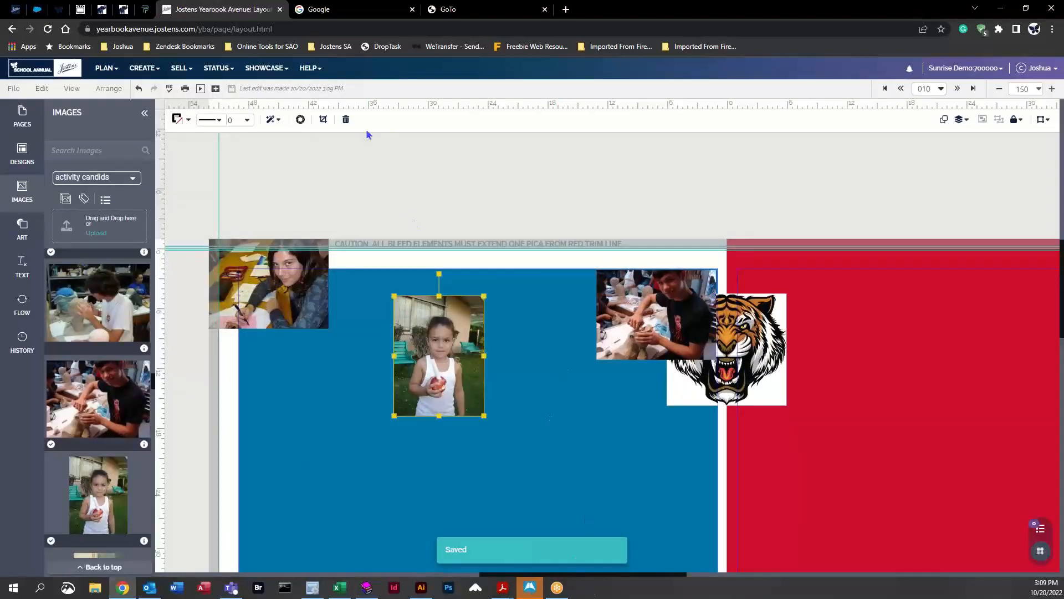
pyautogui.click(14, 89)
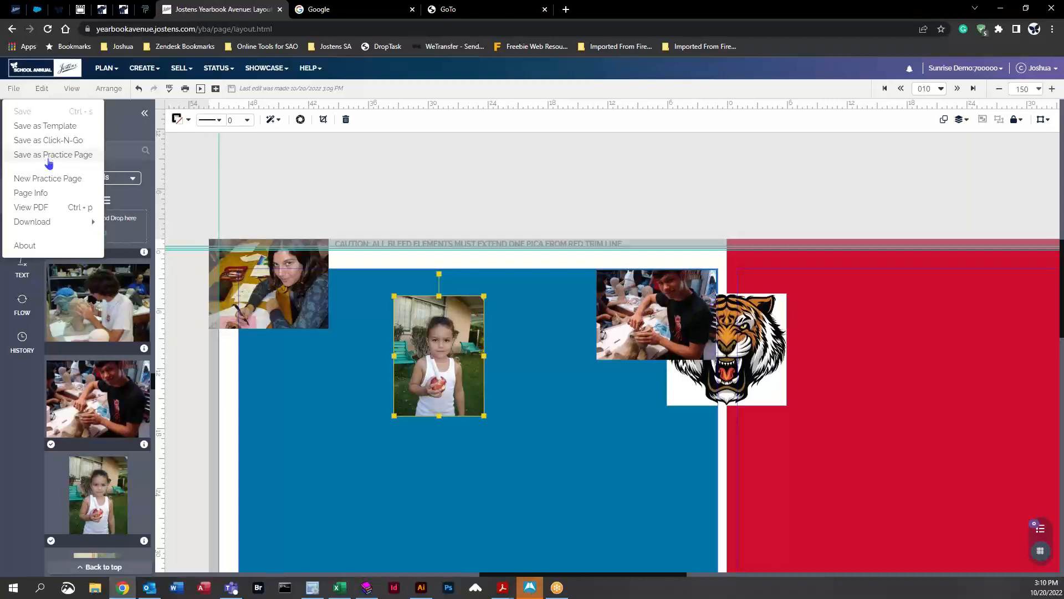
pyautogui.click(192, 176)
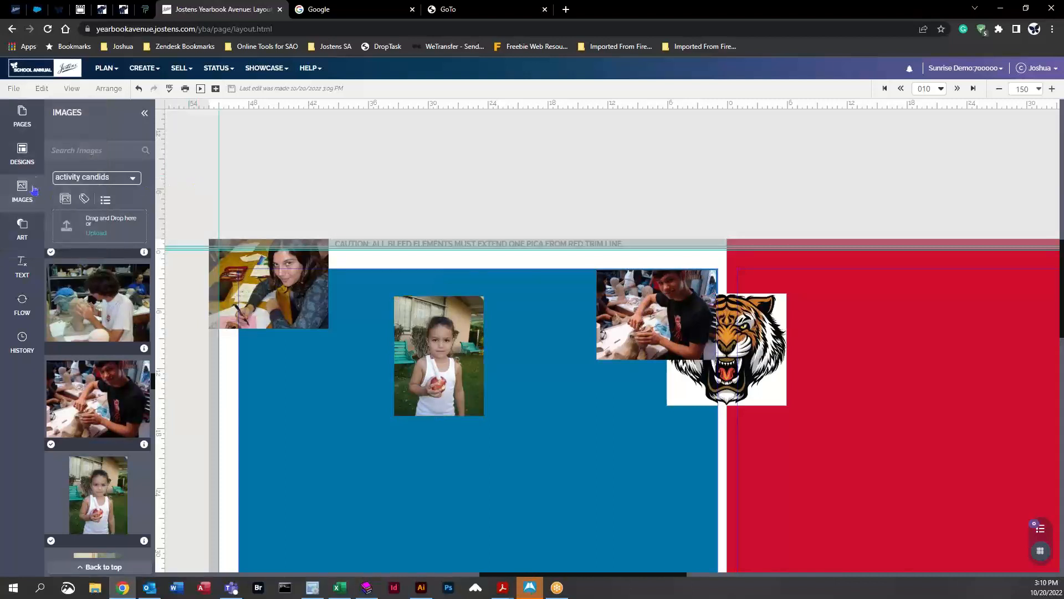
# Step: Browse the Practice Pages designs and preview the test practice page thumbnail
pyautogui.click(22, 152)
pyautogui.click(121, 182)
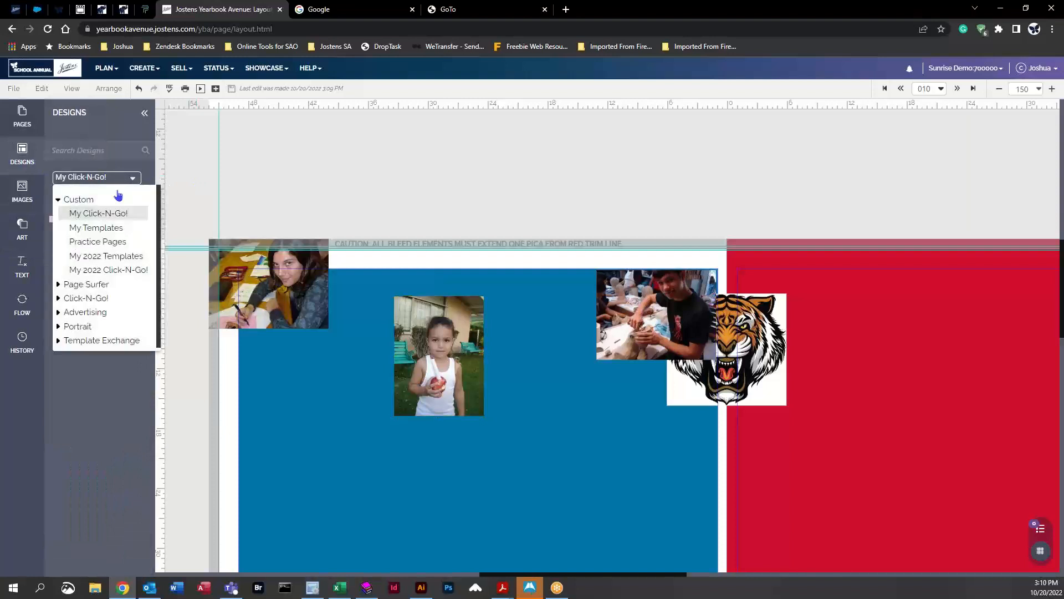
pyautogui.click(93, 244)
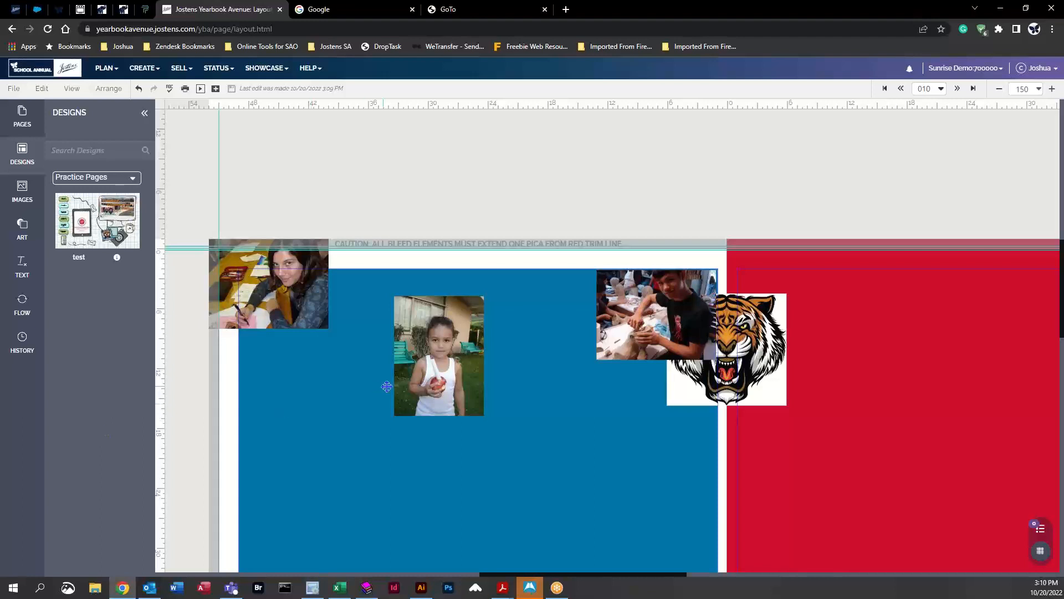
pyautogui.moveTo(88, 224)
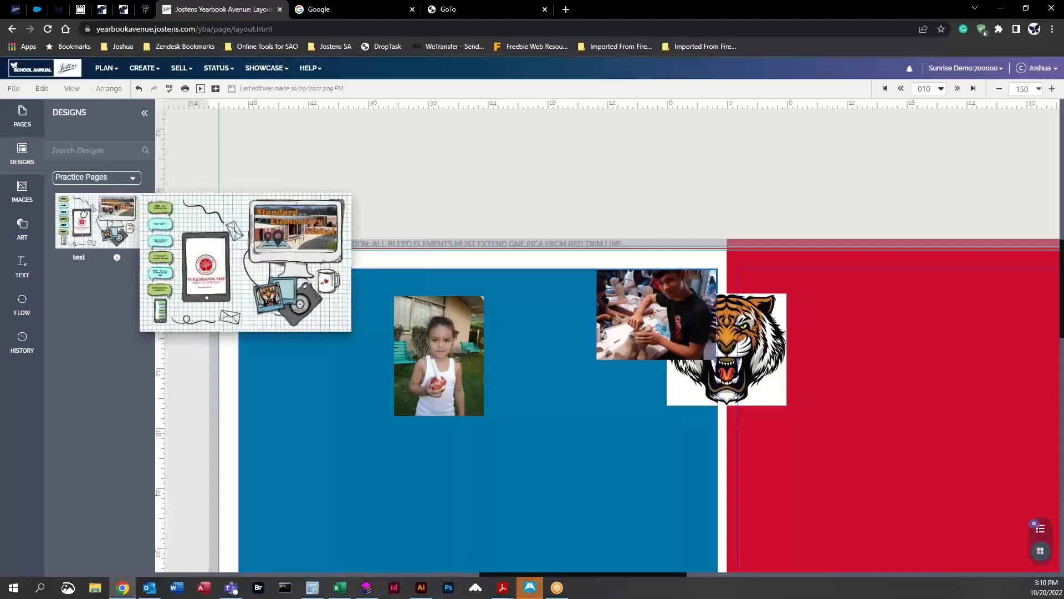
pyautogui.moveTo(83, 214)
pyautogui.mouseDown()
pyautogui.moveTo(244, 328)
pyautogui.moveTo(654, 480)
pyautogui.moveTo(712, 477)
pyautogui.moveTo(674, 481)
pyautogui.moveTo(108, 228)
pyautogui.moveTo(72, 209)
pyautogui.moveTo(75, 197)
pyautogui.mouseUp()
# Step: Undo the middle photo's move back to the top bleed line
pyautogui.click(17, 89)
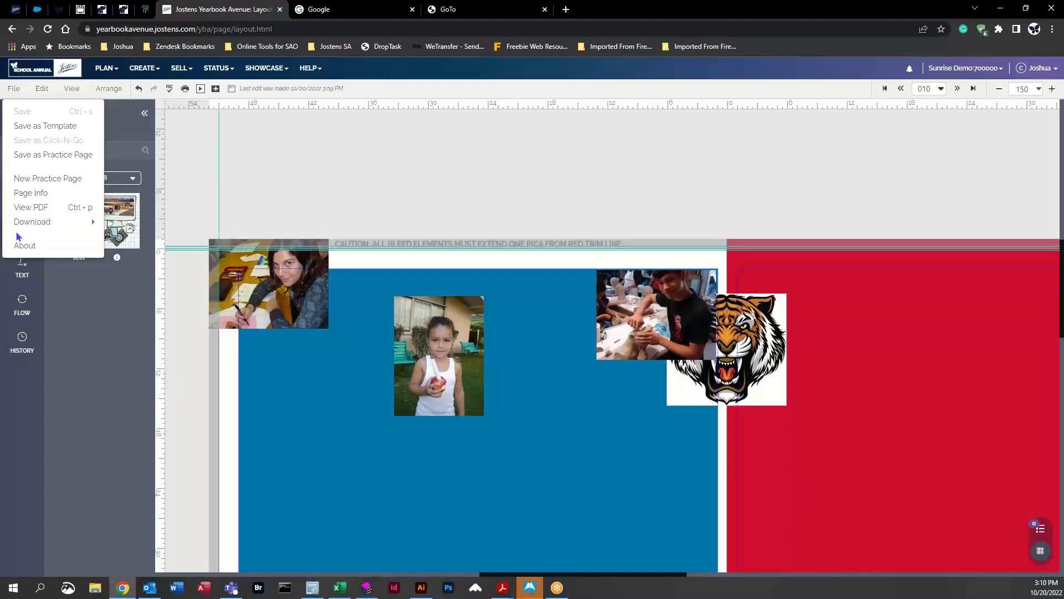
pyautogui.moveTo(43, 223)
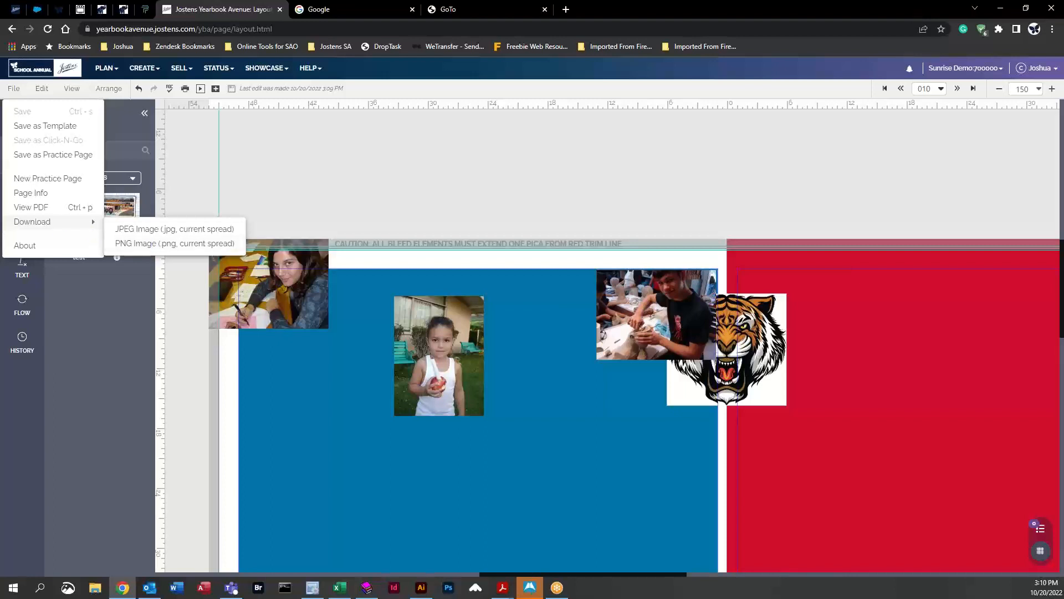
pyautogui.click(42, 88)
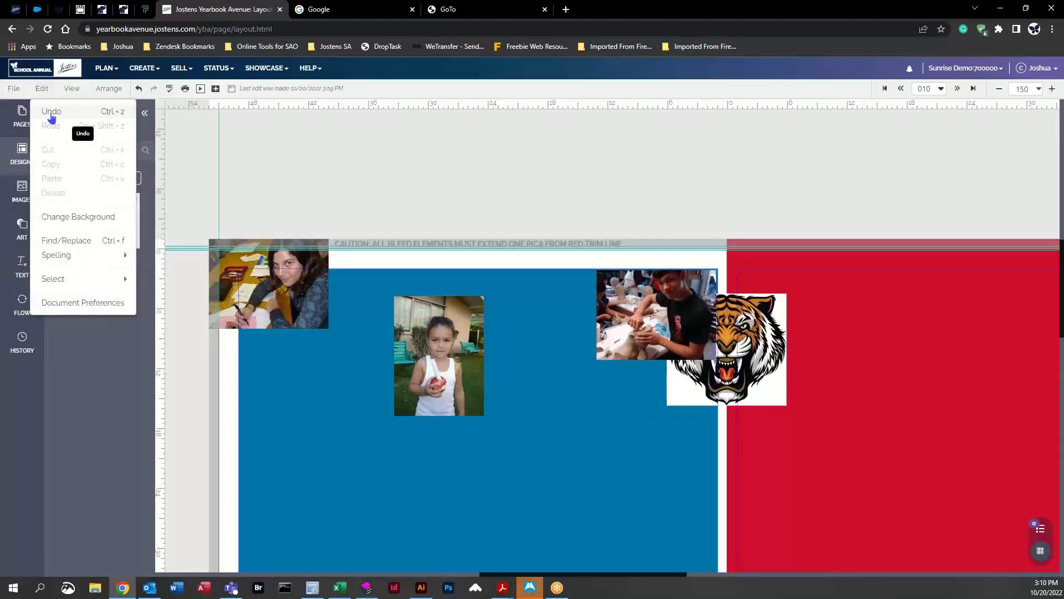
pyautogui.click(51, 112)
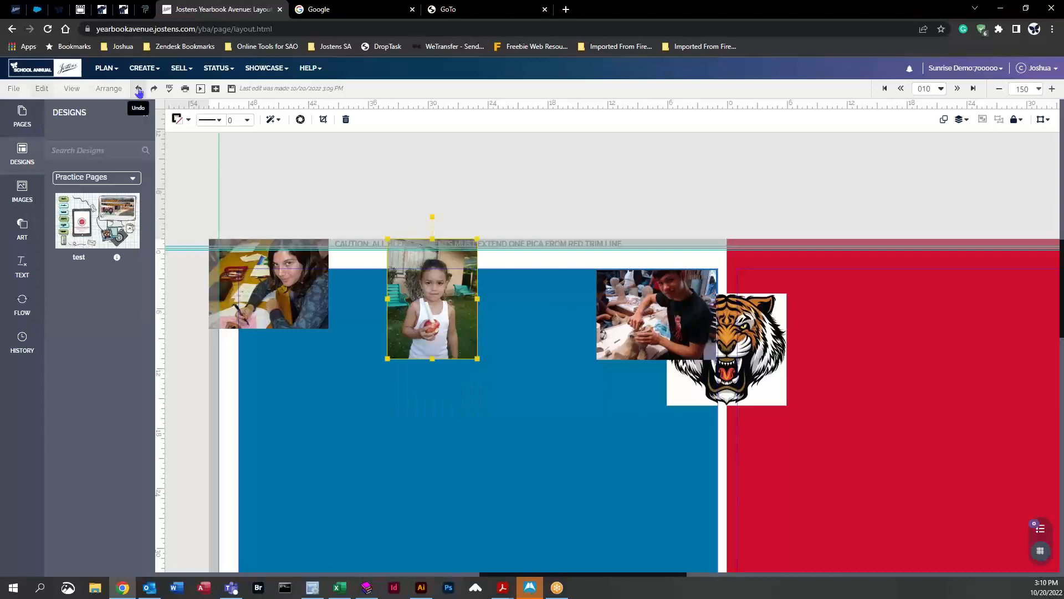
pyautogui.click(139, 89)
pyautogui.click(138, 90)
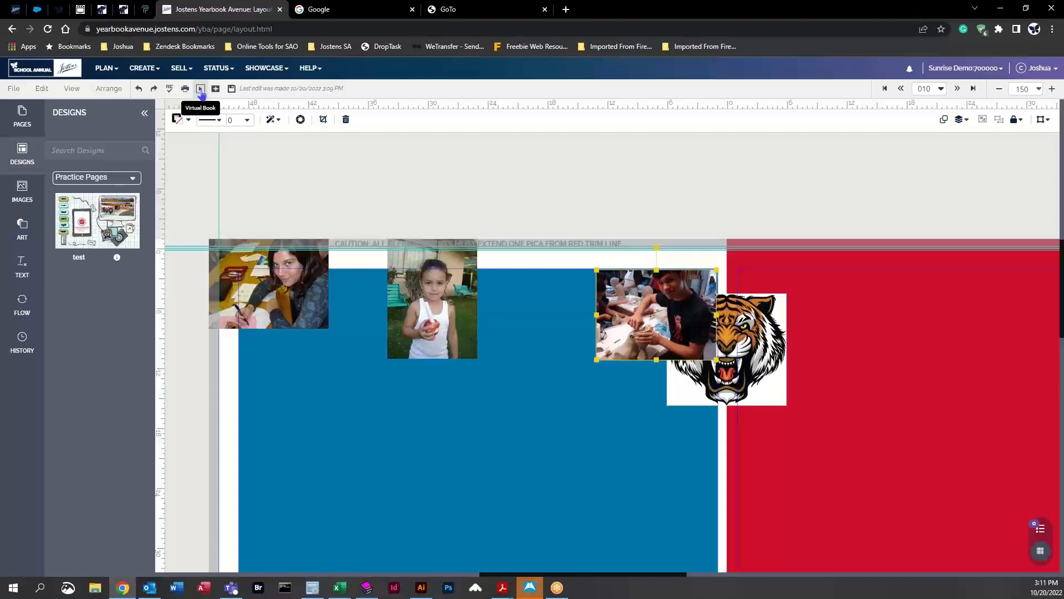
# Step: Open the yearbook in the Virtual Book view
pyautogui.click(200, 91)
pyautogui.click(586, 92)
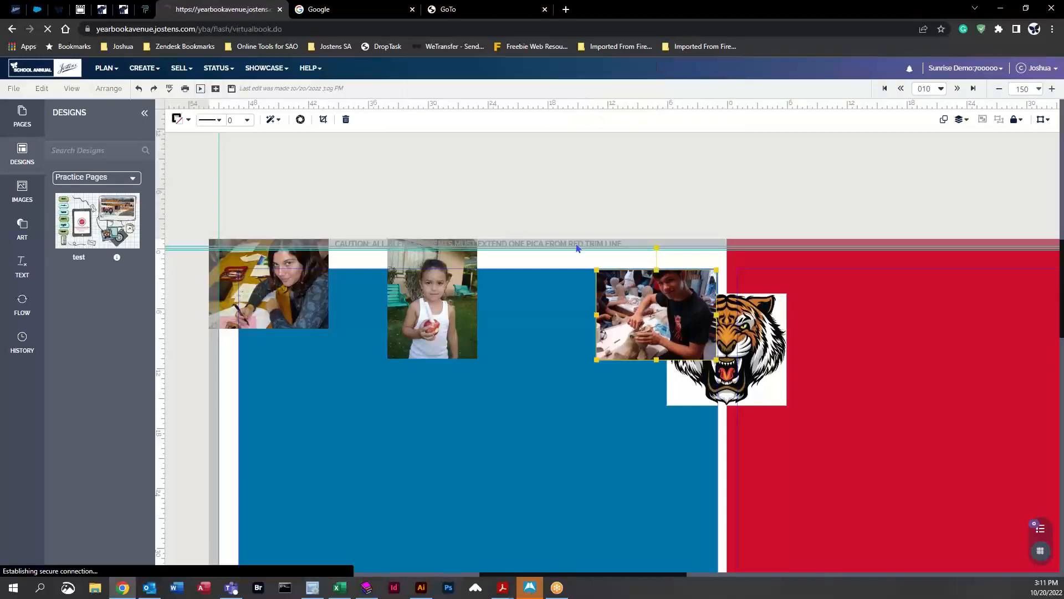
pyautogui.click(840, 102)
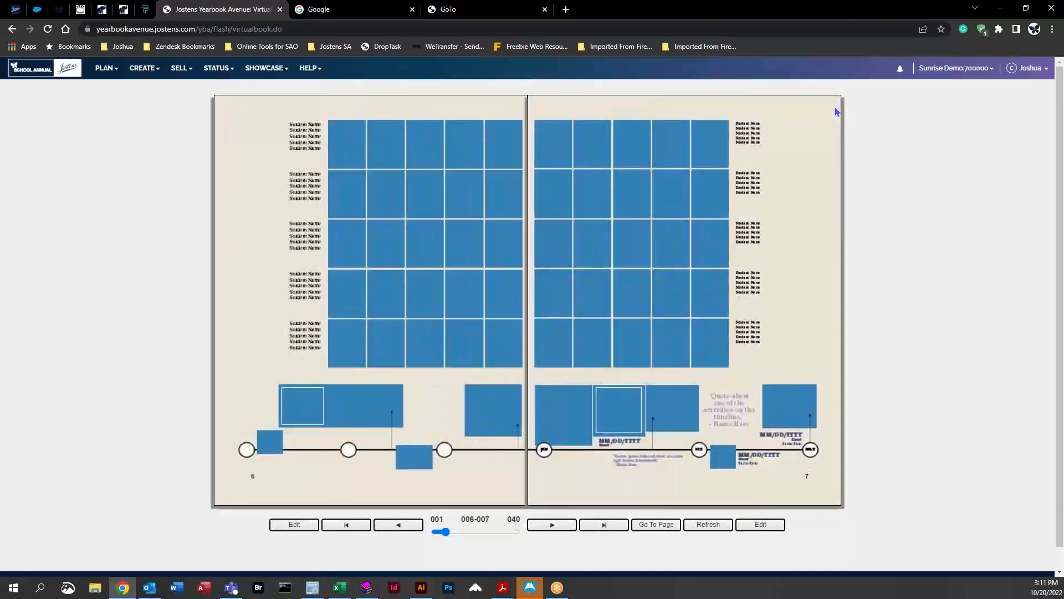
# Step: Flip the virtual book forward to spread 010-011 and return to editing that spread in the page layout editor
pyautogui.click(837, 112)
pyautogui.click(837, 112)
pyautogui.click(837, 112)
pyautogui.click(837, 112)
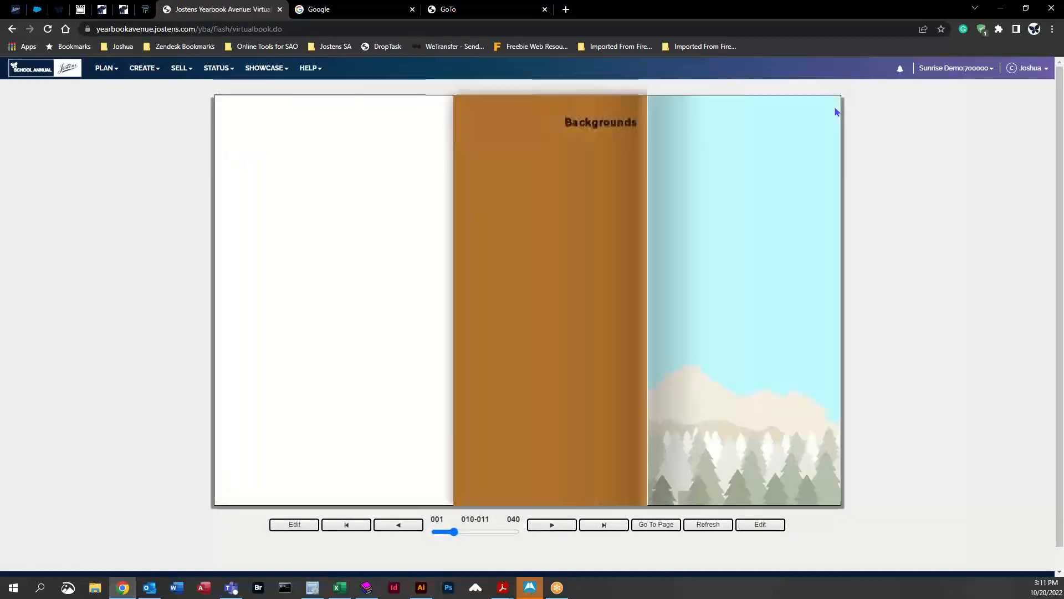
pyautogui.click(148, 75)
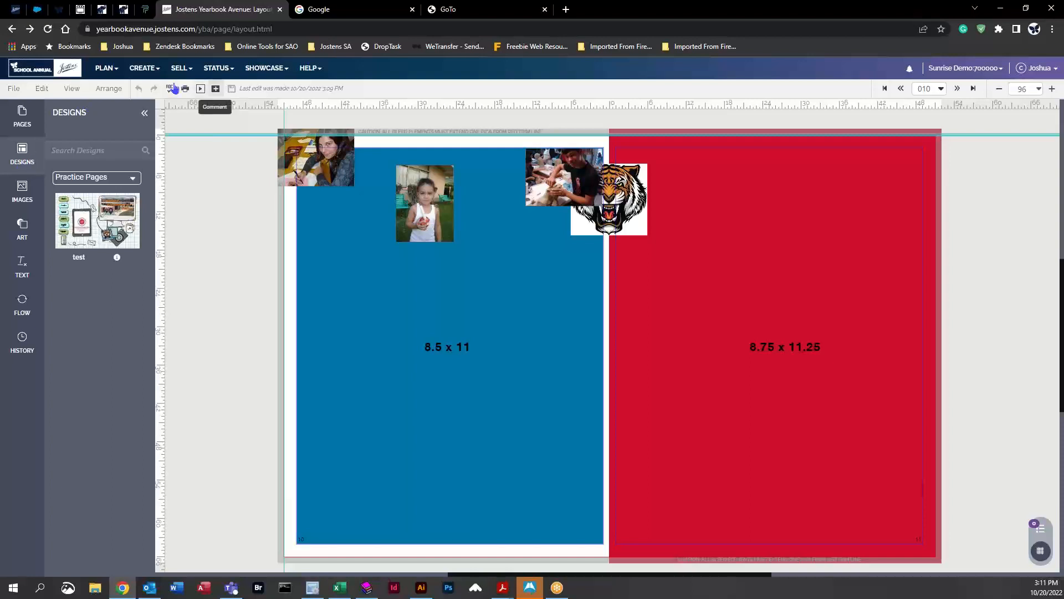
# Step: Open the Add Comment dialog and close it without adding a comment
pyautogui.click(216, 90)
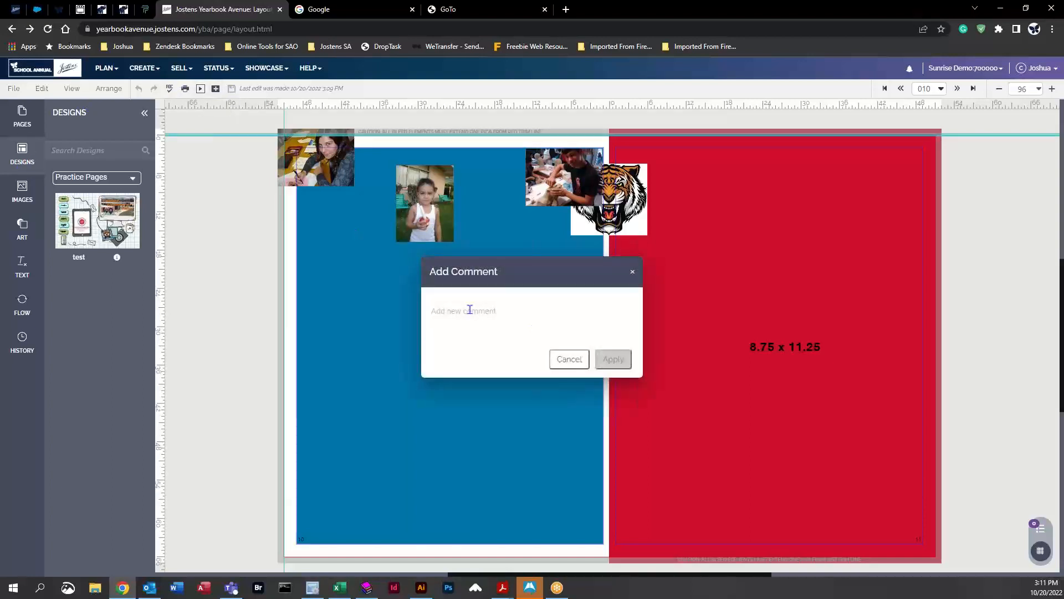
pyautogui.click(632, 274)
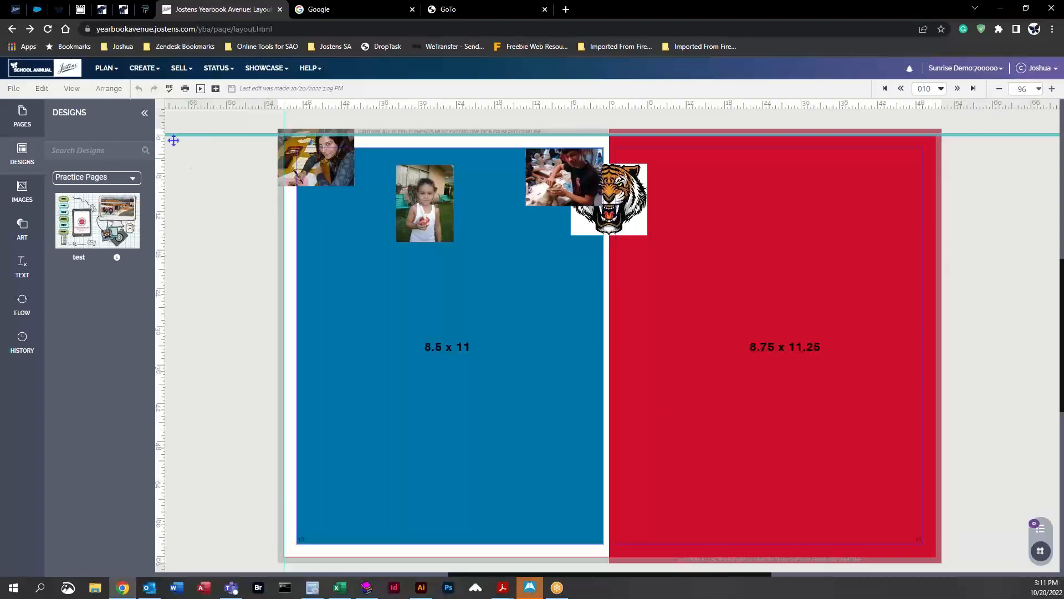
pyautogui.click(44, 89)
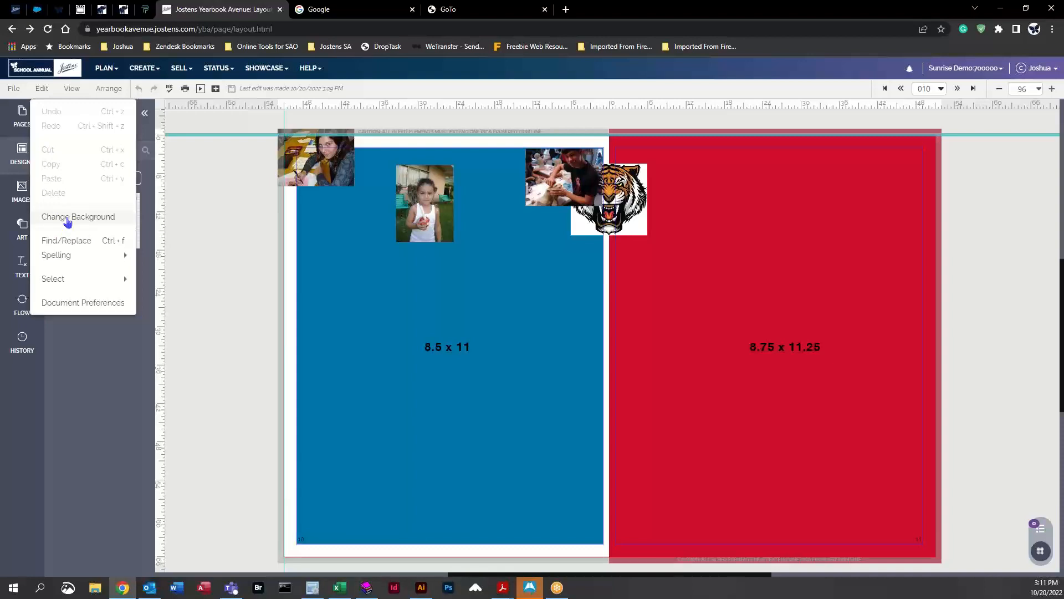
pyautogui.moveTo(83, 255)
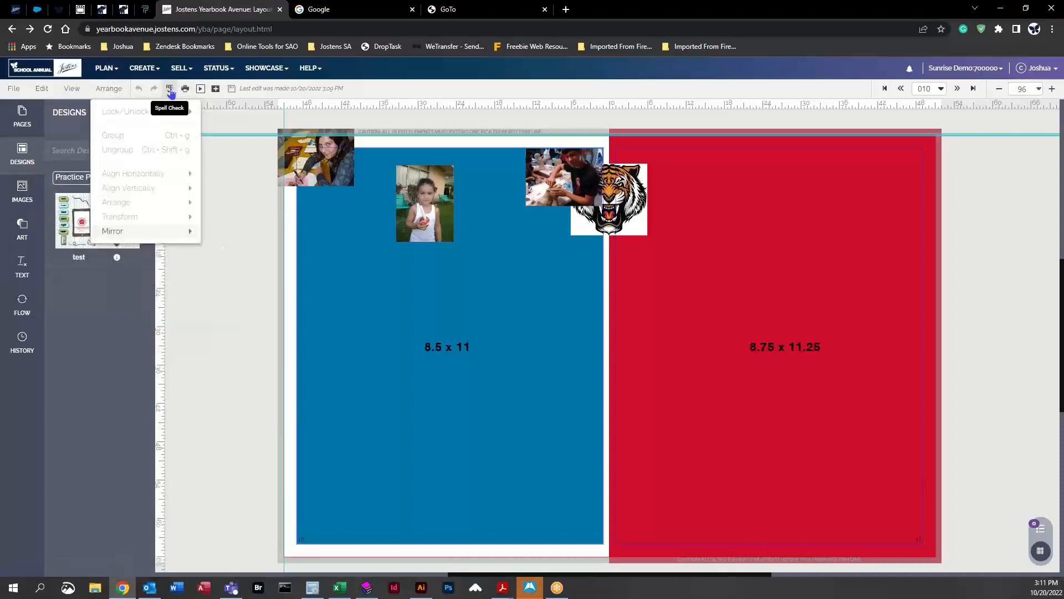
pyautogui.moveTo(71, 88)
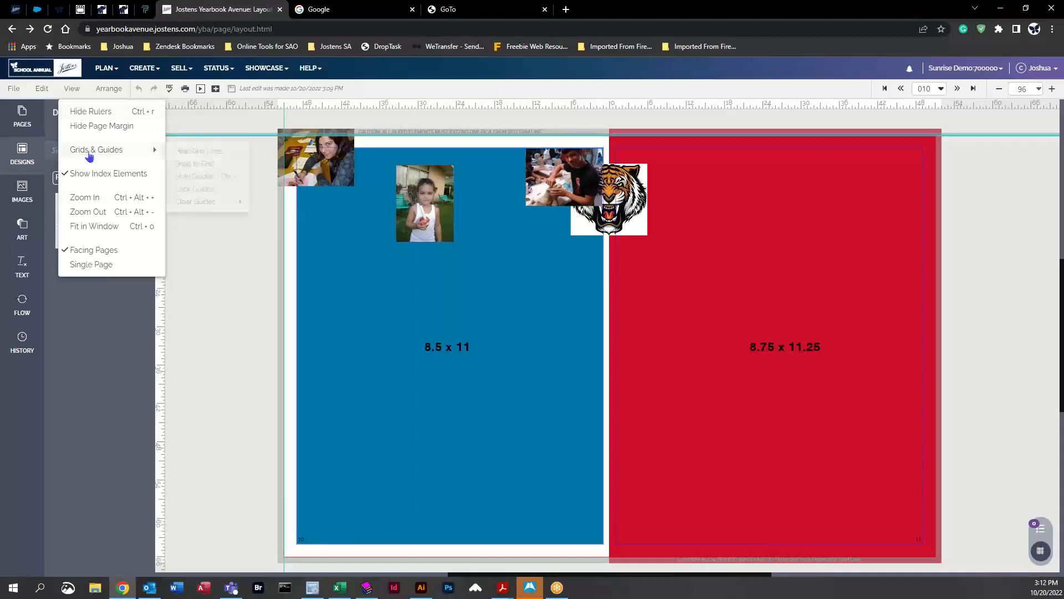
pyautogui.moveTo(91, 155)
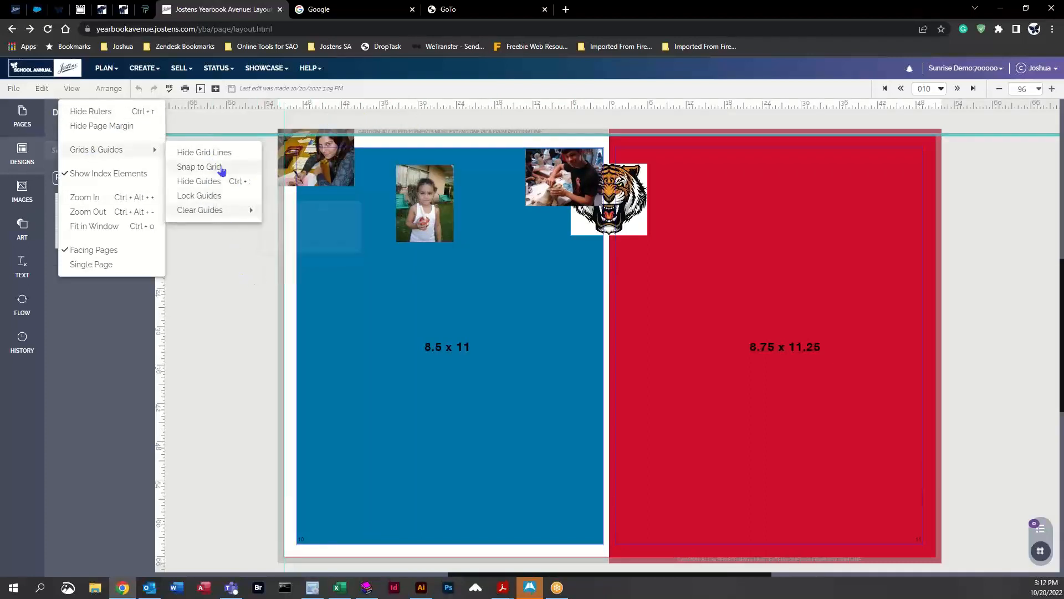
# Step: Pull a horizontal and a vertical guide from the rulers and move the girl's photo to their intersection
pyautogui.click(365, 103)
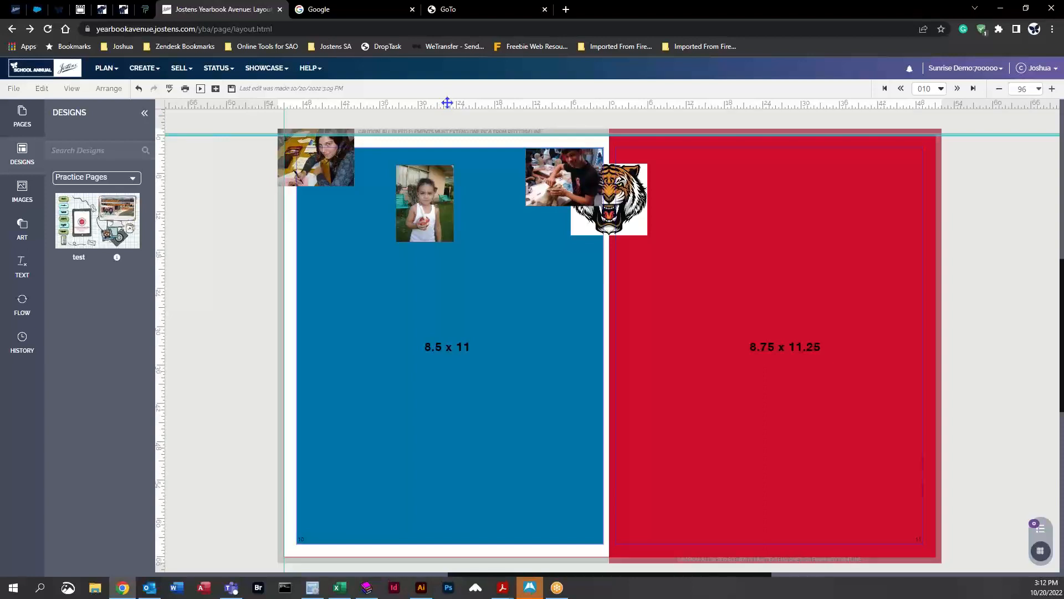
pyautogui.moveTo(446, 103); pyautogui.dragTo(456, 325)
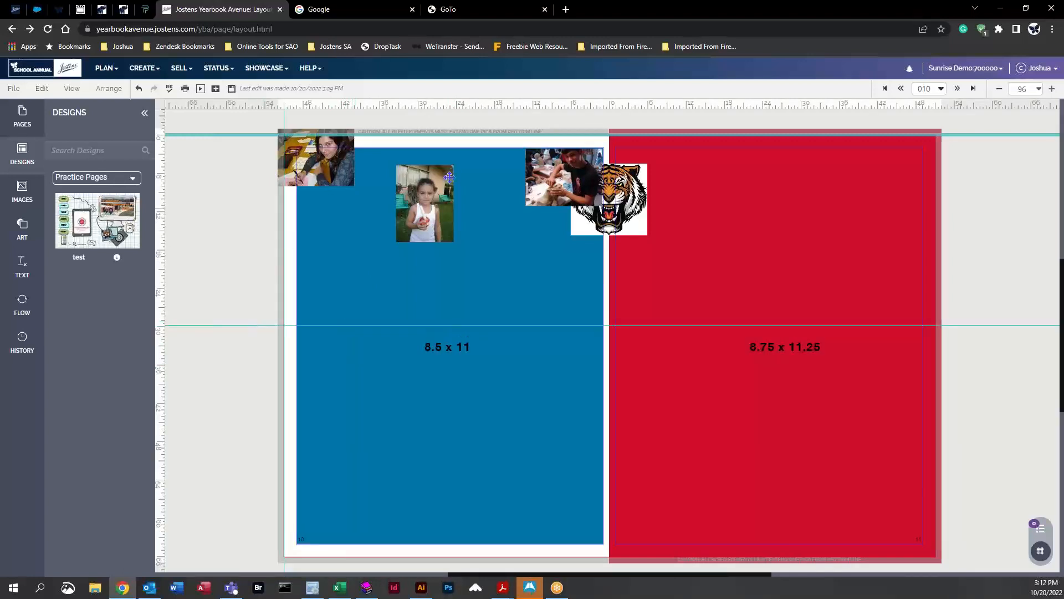
pyautogui.moveTo(157, 256); pyautogui.dragTo(385, 244)
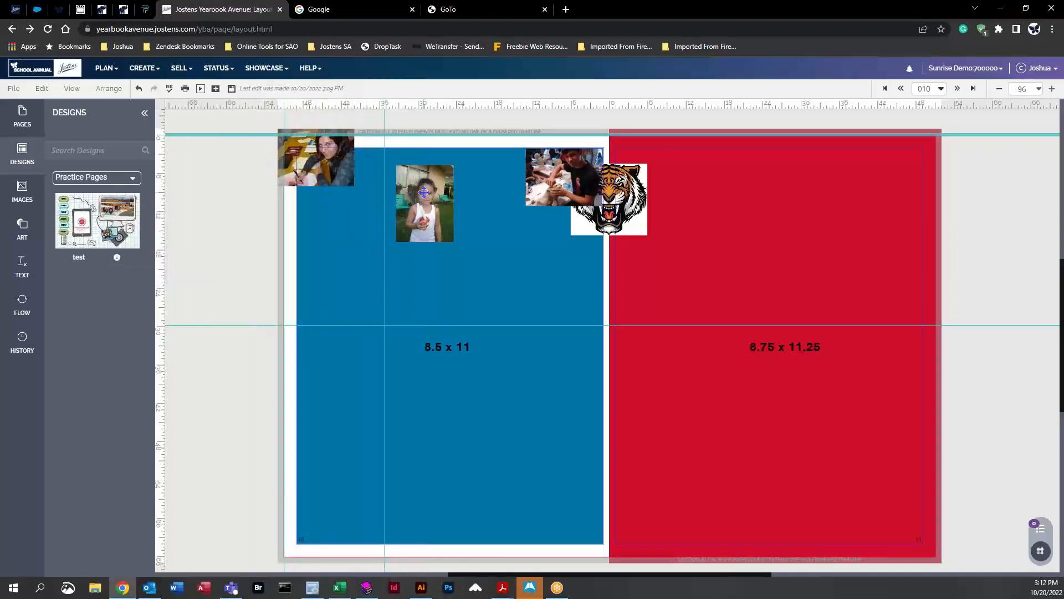
pyautogui.moveTo(423, 194); pyautogui.dragTo(413, 353)
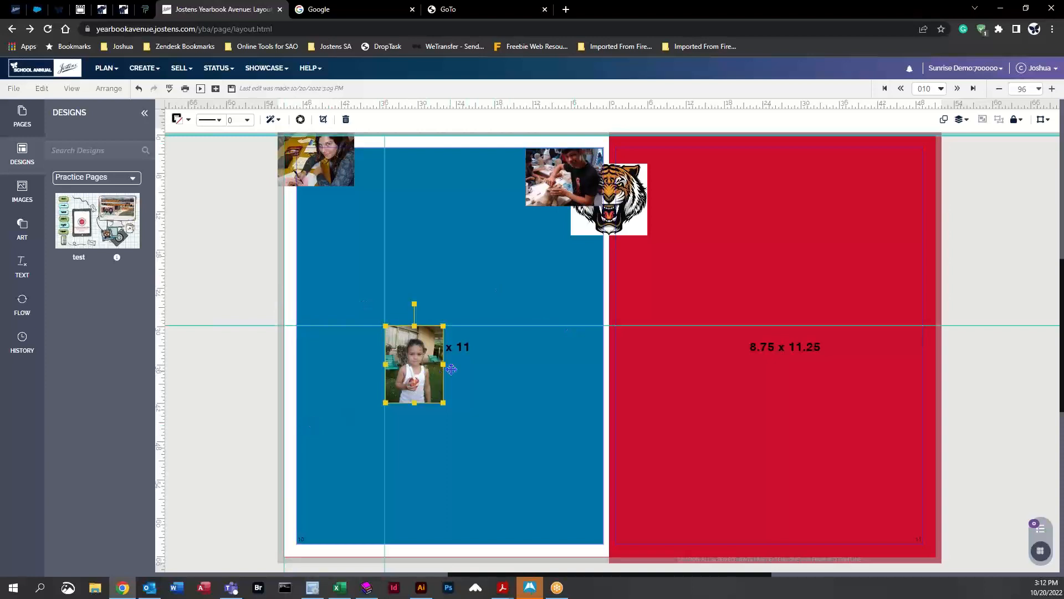
# Step: Pull a second horizontal guide lower and move the top-left photo onto it below the girl's photo
pyautogui.moveTo(445, 103); pyautogui.dragTo(464, 406)
pyautogui.moveTo(306, 152); pyautogui.dragTo(421, 435)
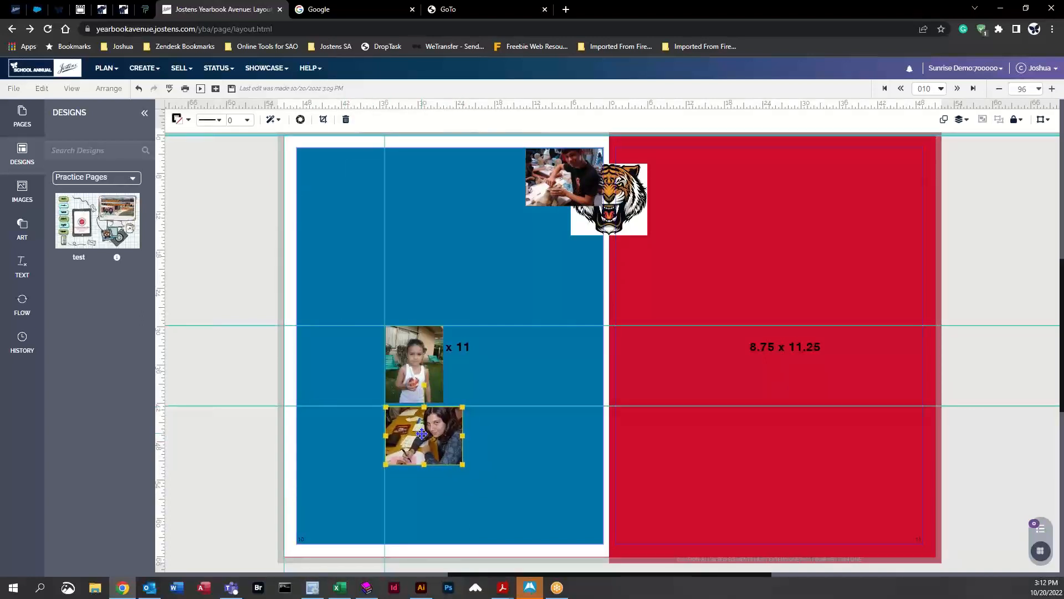
# Step: Clear all guides from the spread
pyautogui.click(443, 279)
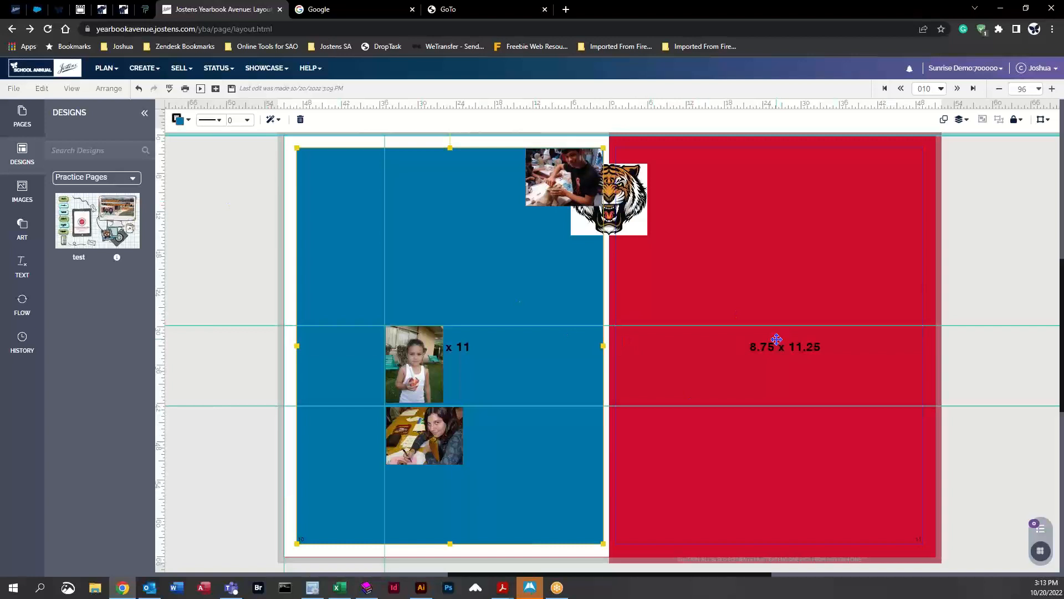
pyautogui.click(72, 89)
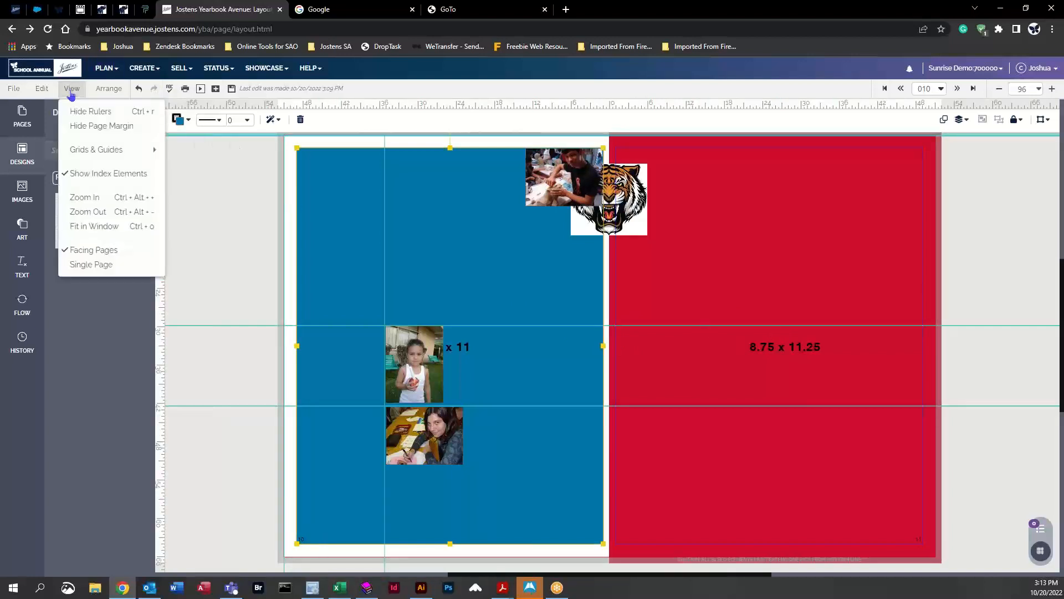
pyautogui.moveTo(85, 149)
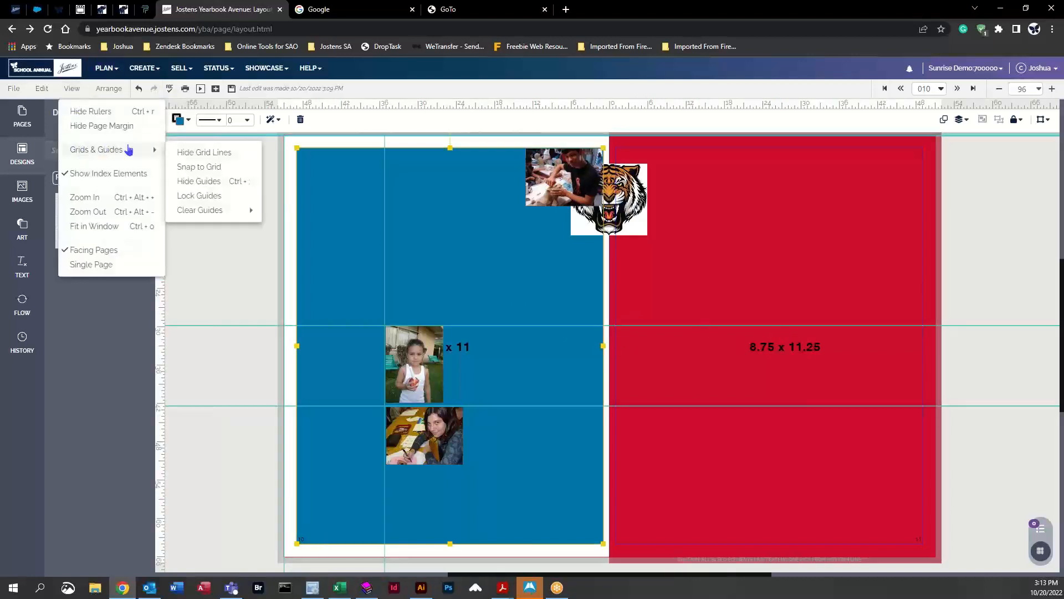
pyautogui.moveTo(208, 211)
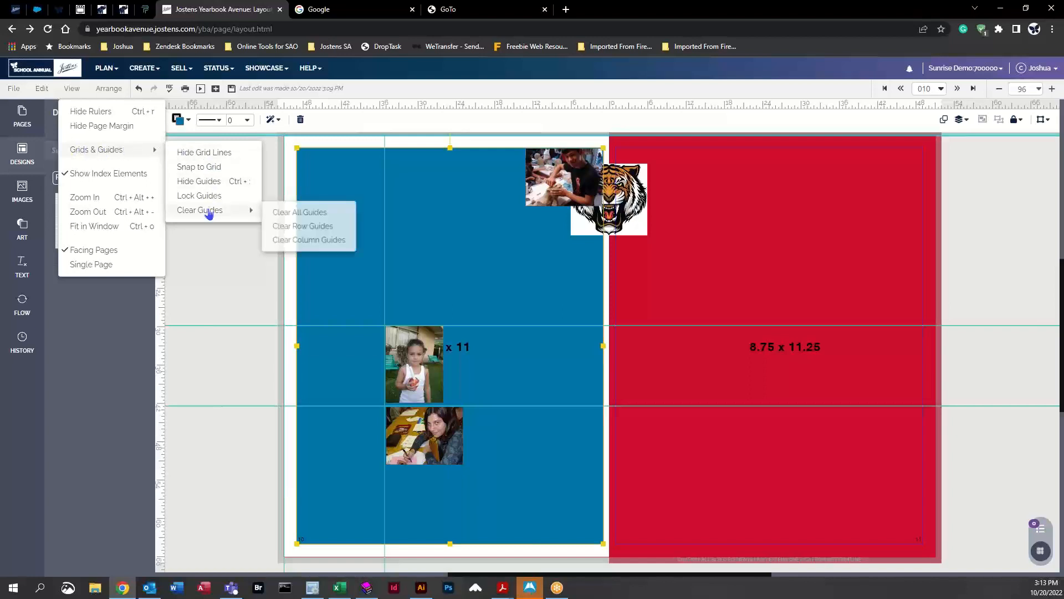
pyautogui.click(303, 217)
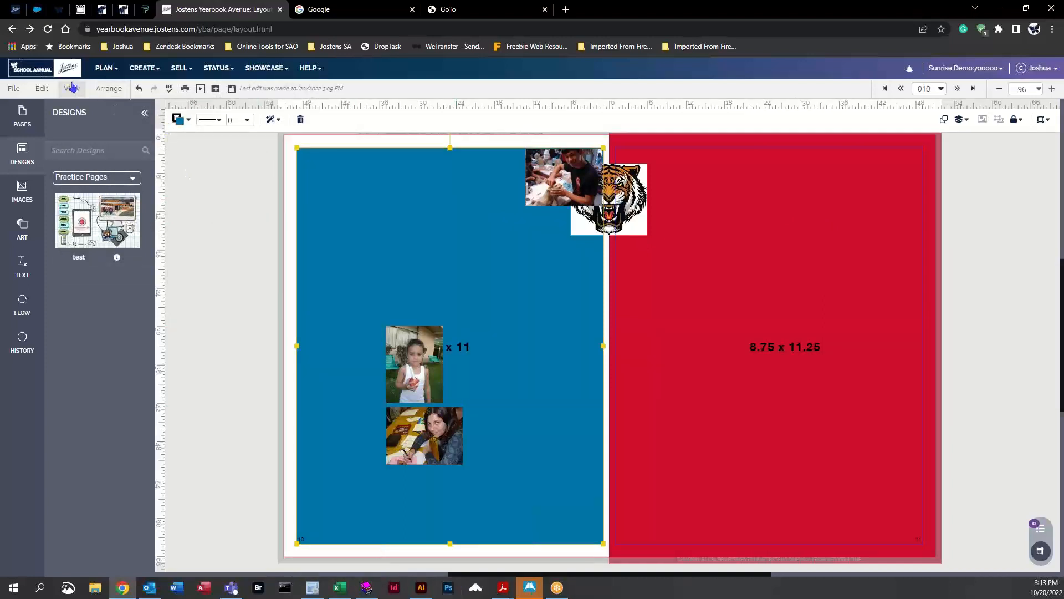
# Step: Lock all elements on the spread
pyautogui.click(107, 89)
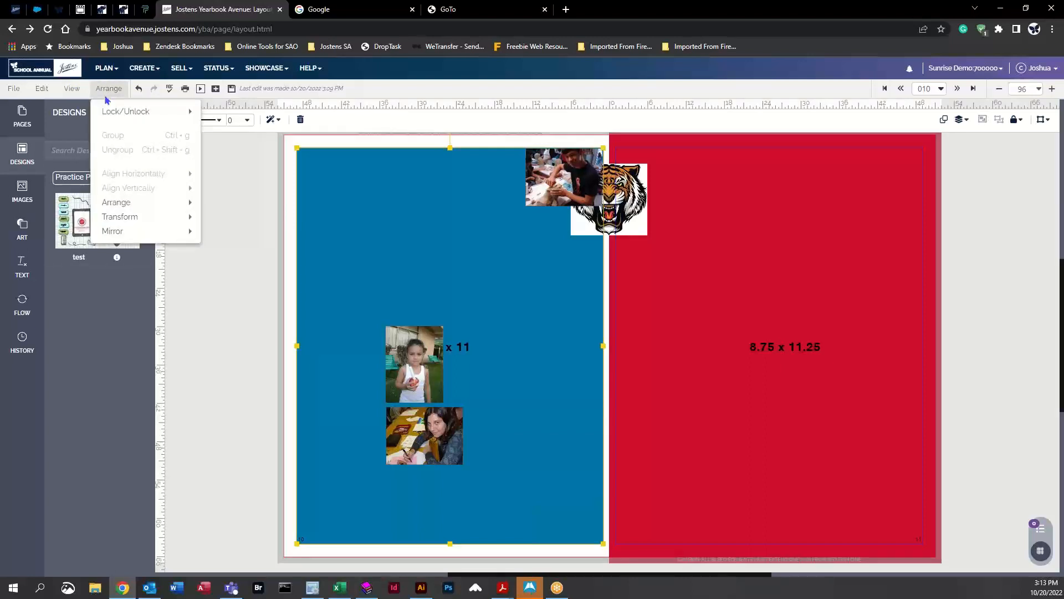
pyautogui.moveTo(122, 114)
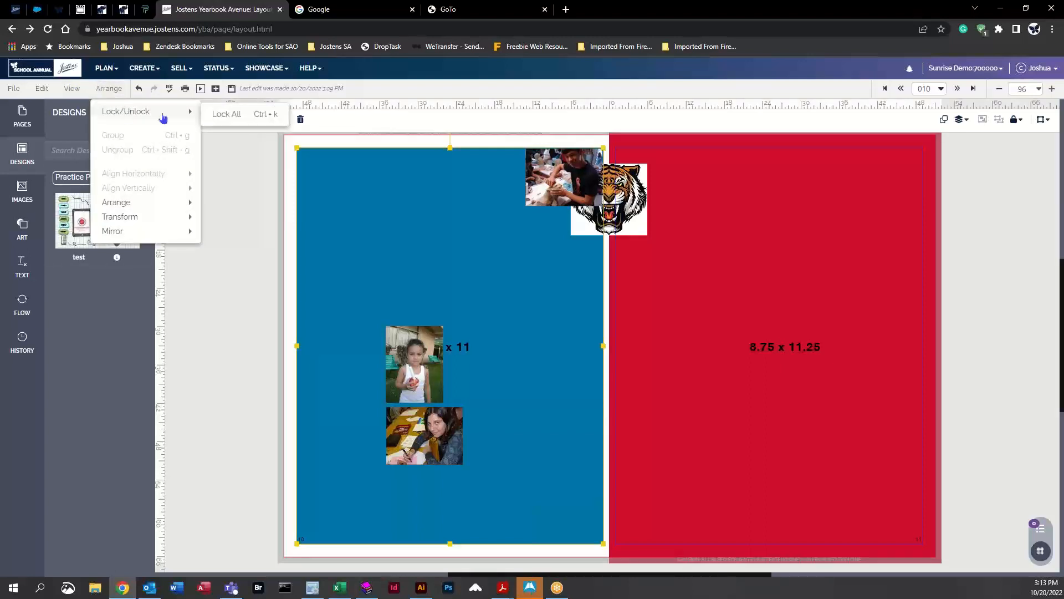
pyautogui.click(226, 114)
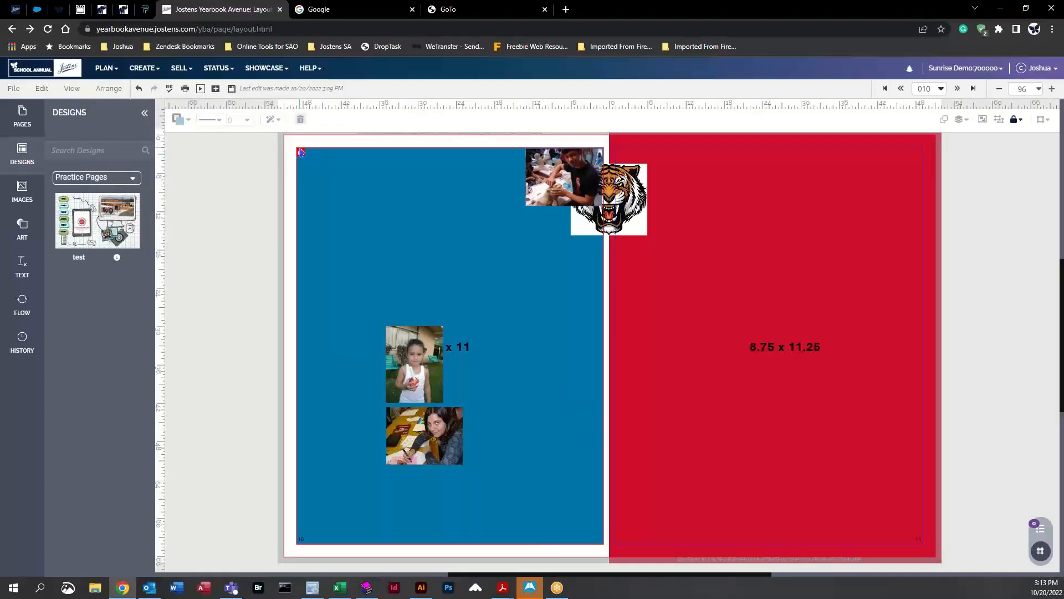
# Step: Unlock all elements on the spread
pyautogui.click(113, 89)
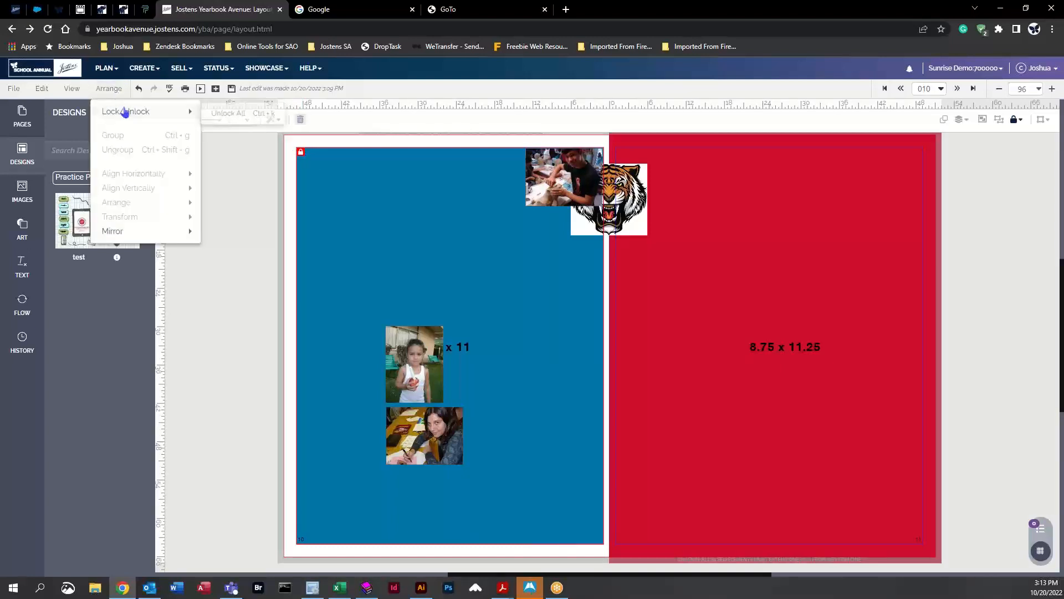
pyautogui.moveTo(127, 111)
pyautogui.click(228, 116)
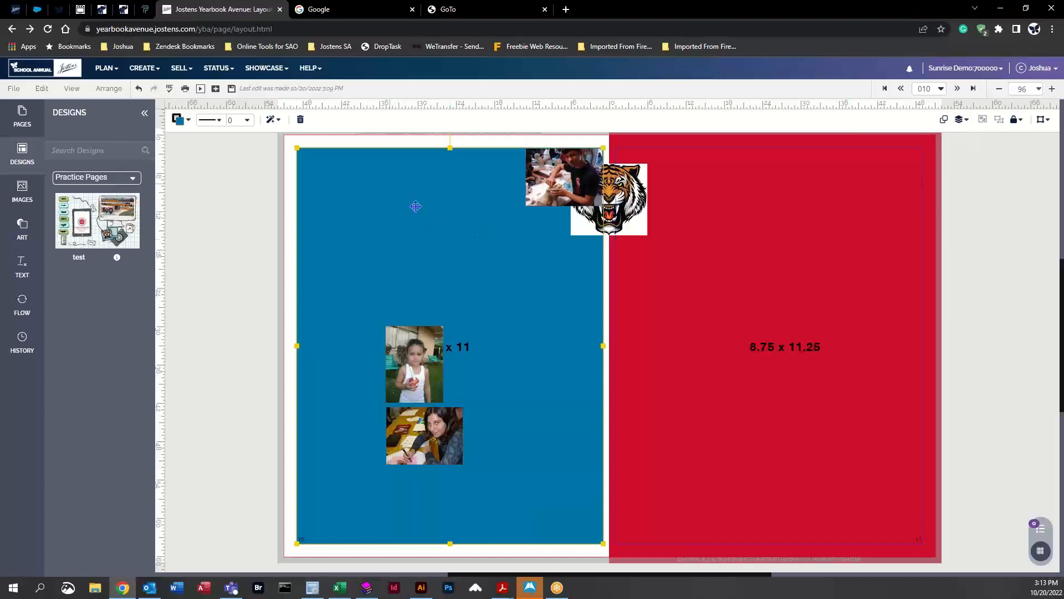
pyautogui.click(1020, 121)
pyautogui.click(933, 171)
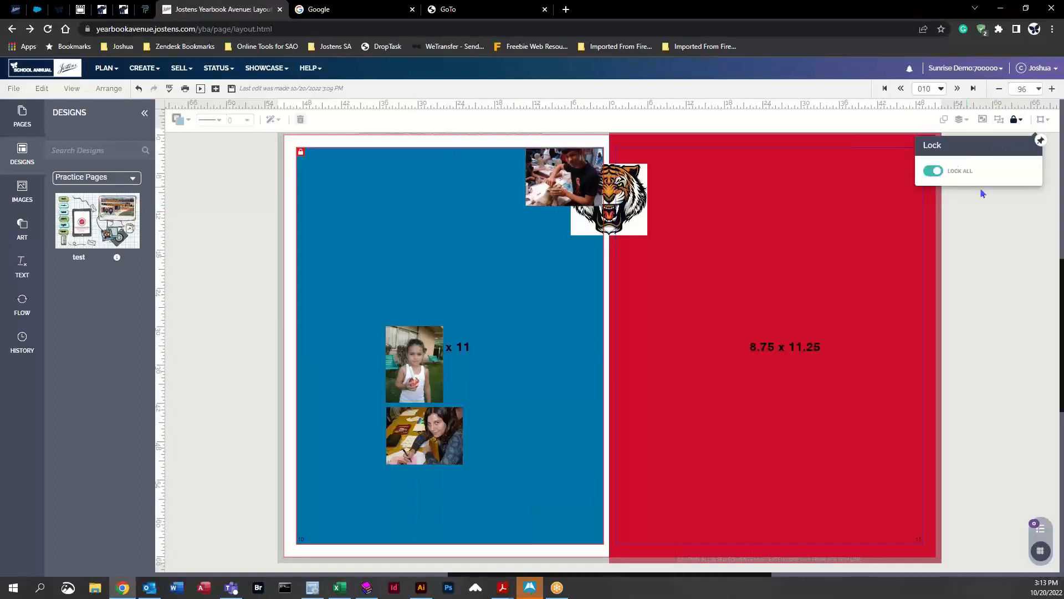
pyautogui.click(934, 171)
pyautogui.click(982, 224)
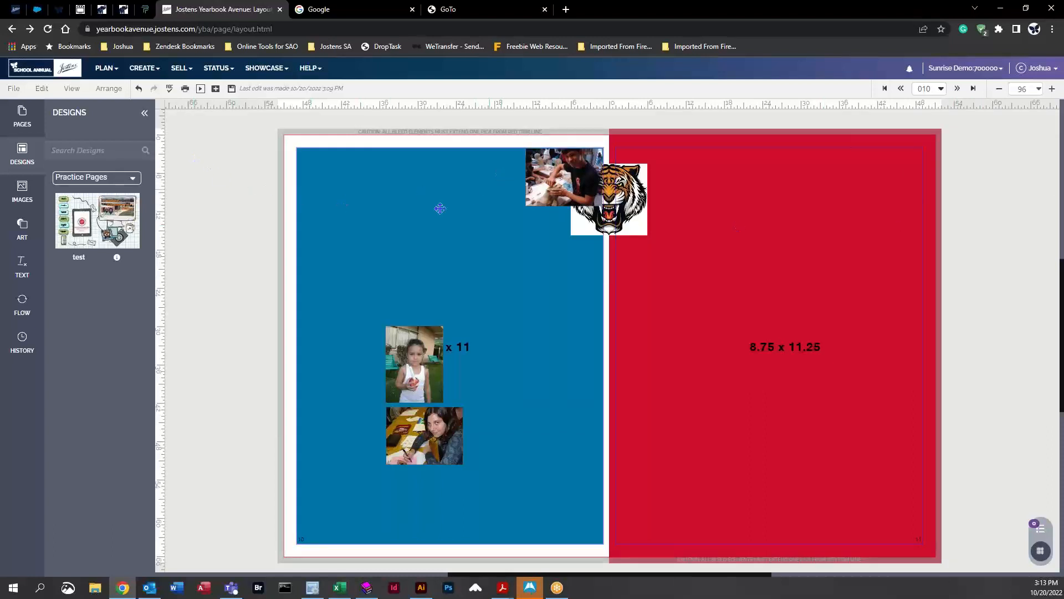
# Step: Marquee-select several elements, try to move them together, and undo the move
pyautogui.click(401, 225)
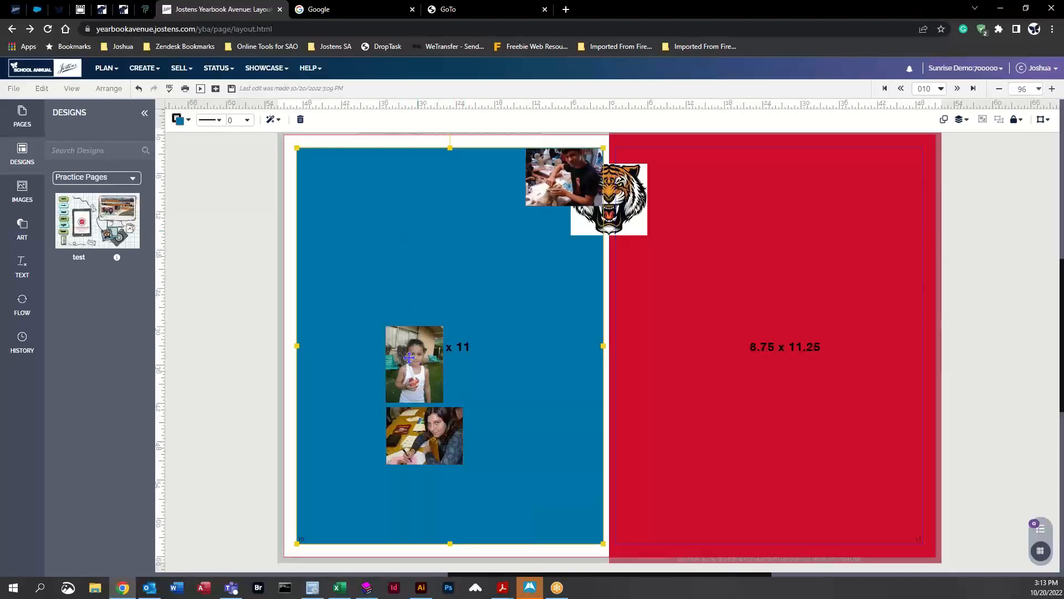
pyautogui.moveTo(236, 164); pyautogui.dragTo(585, 466)
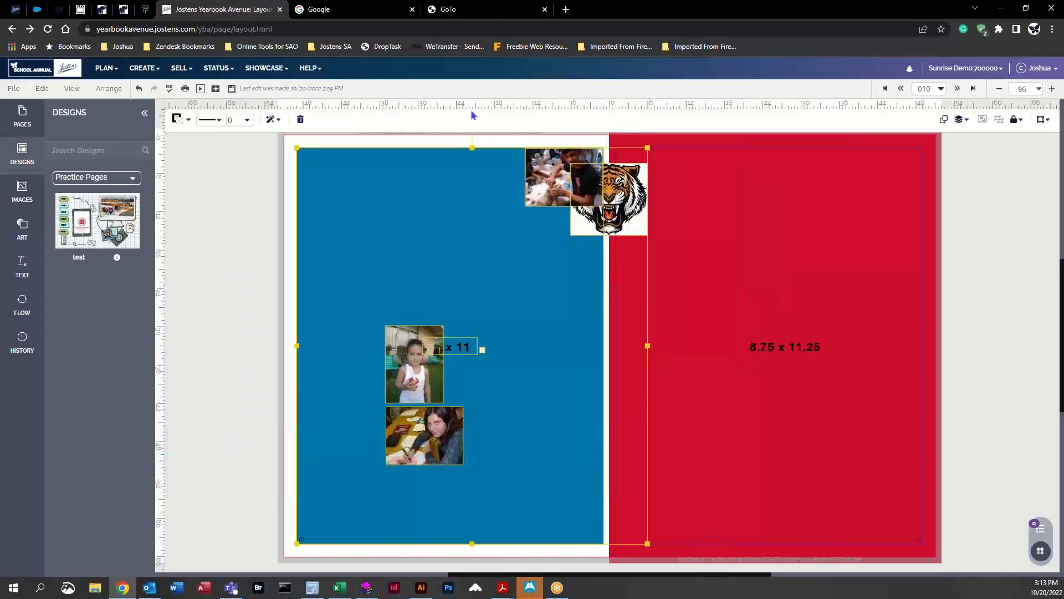
pyautogui.moveTo(371, 232); pyautogui.dragTo(451, 266)
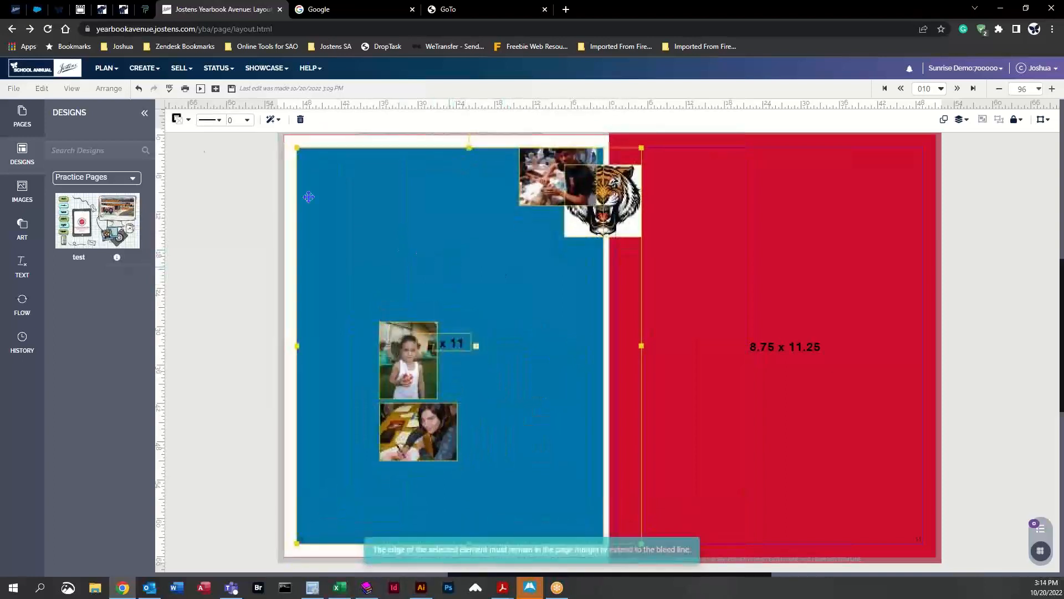
pyautogui.click(138, 89)
pyautogui.click(138, 90)
pyautogui.click(138, 89)
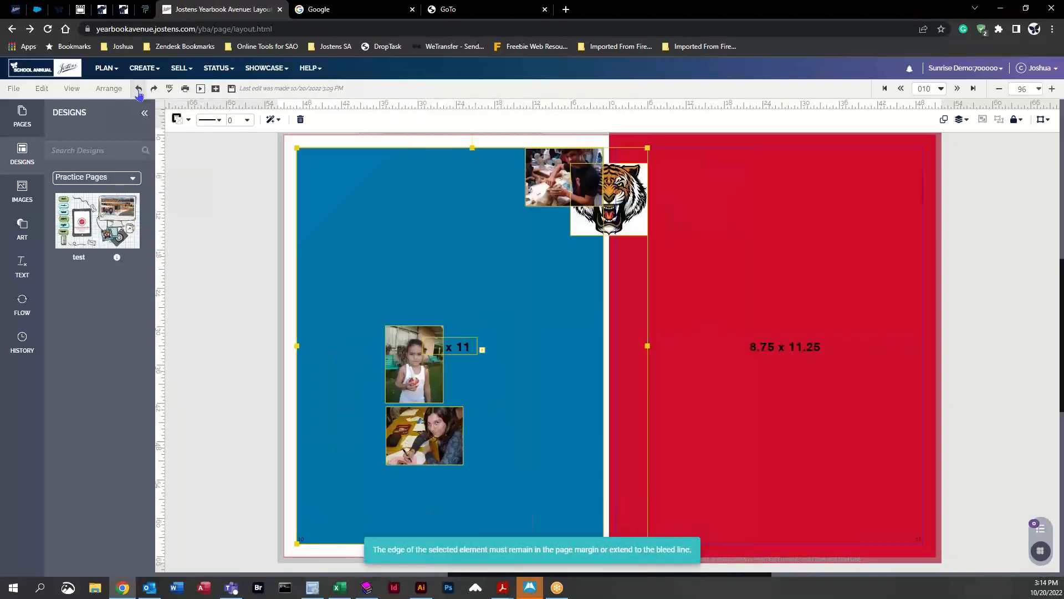
# Step: Select the blue background and turn on its lock
pyautogui.click(227, 251)
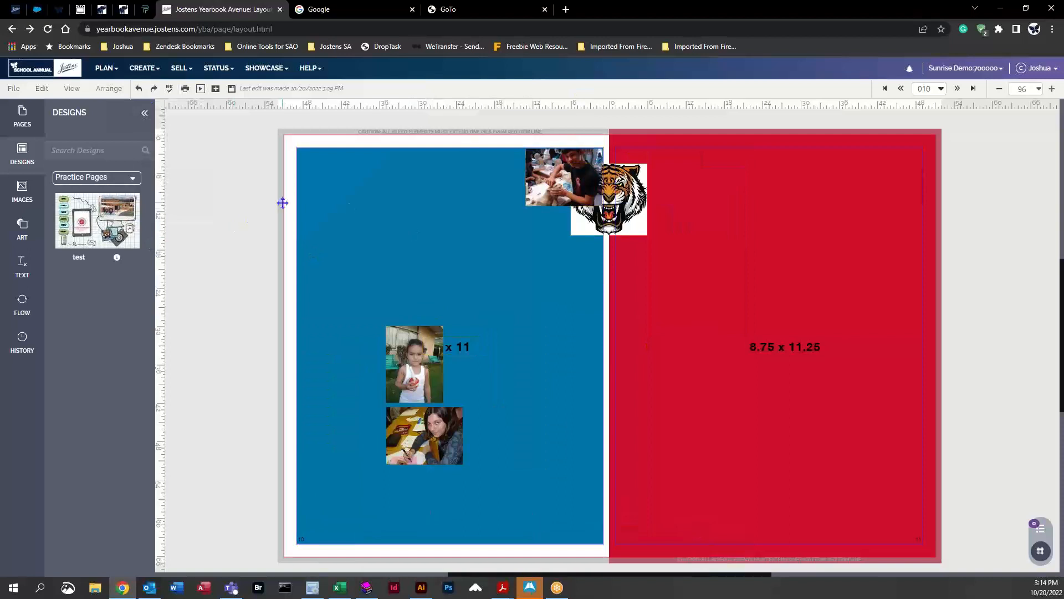
pyautogui.click(381, 215)
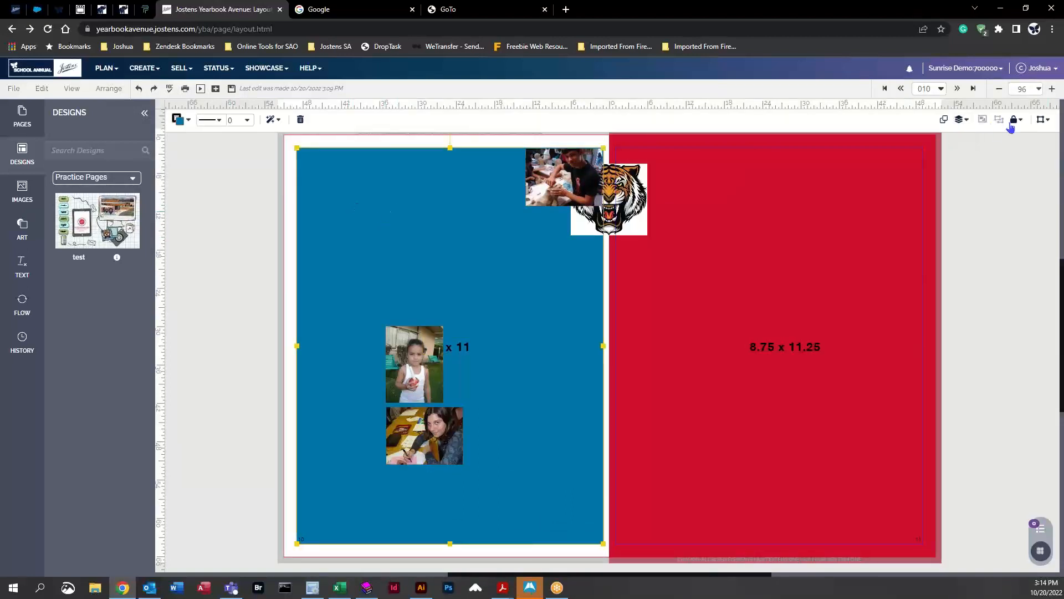
pyautogui.click(1014, 121)
pyautogui.click(924, 169)
pyautogui.click(240, 235)
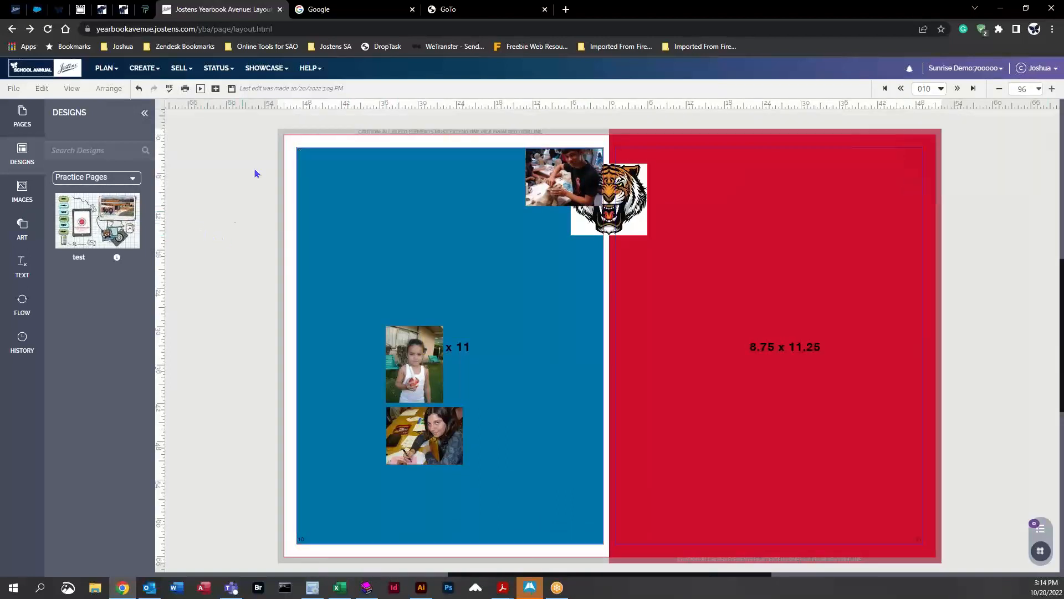
# Step: Move the photo straddling the gutter onto the upper left area of the left page
pyautogui.moveTo(242, 151); pyautogui.dragTo(560, 499)
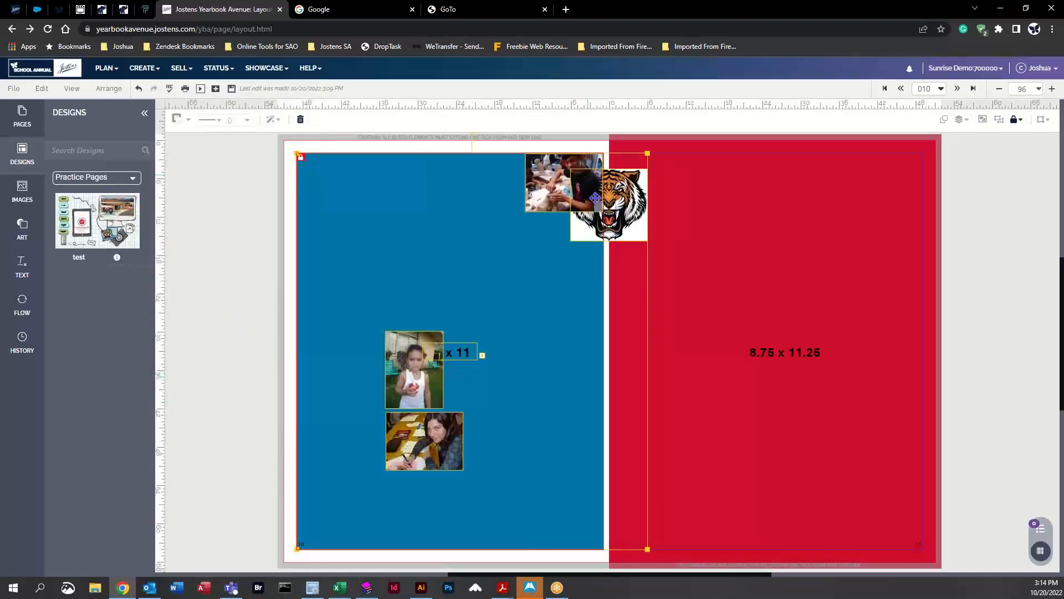
pyautogui.click(192, 201)
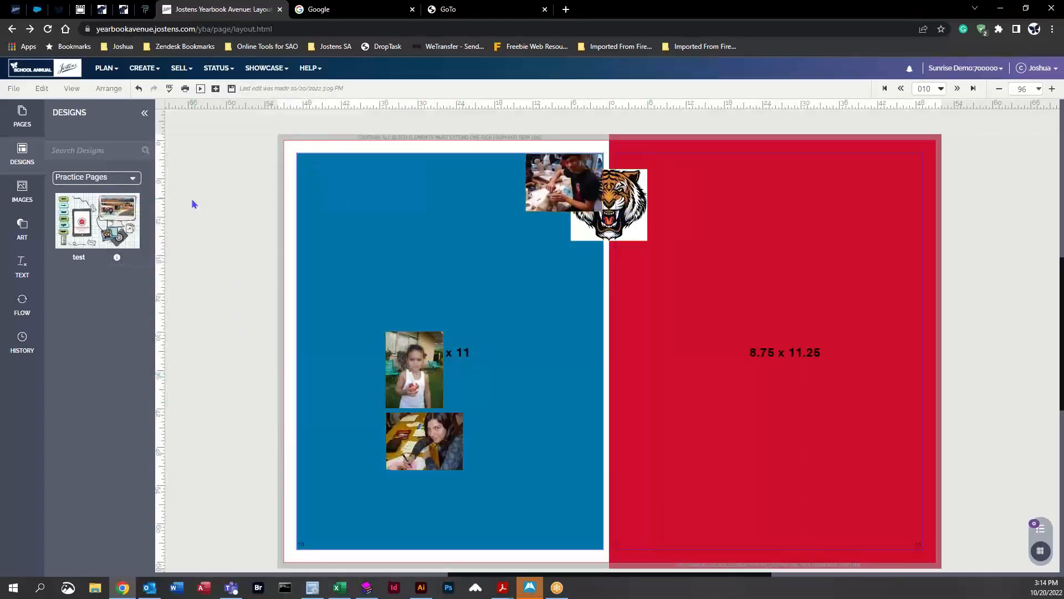
pyautogui.moveTo(574, 181); pyautogui.dragTo(372, 211)
pyautogui.click(502, 283)
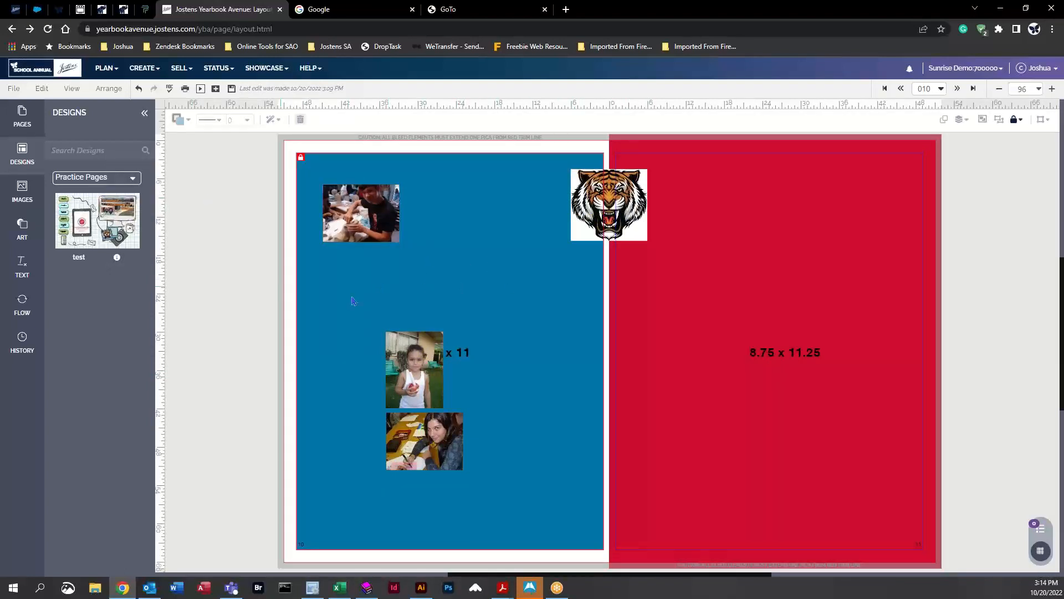
# Step: Rearrange the three photos into a row along the top of the left page
pyautogui.moveTo(375, 214); pyautogui.dragTo(353, 184)
pyautogui.click(416, 369)
pyautogui.moveTo(416, 369); pyautogui.dragTo(417, 234)
pyautogui.moveTo(427, 459); pyautogui.dragTo(501, 204)
pyautogui.click(516, 322)
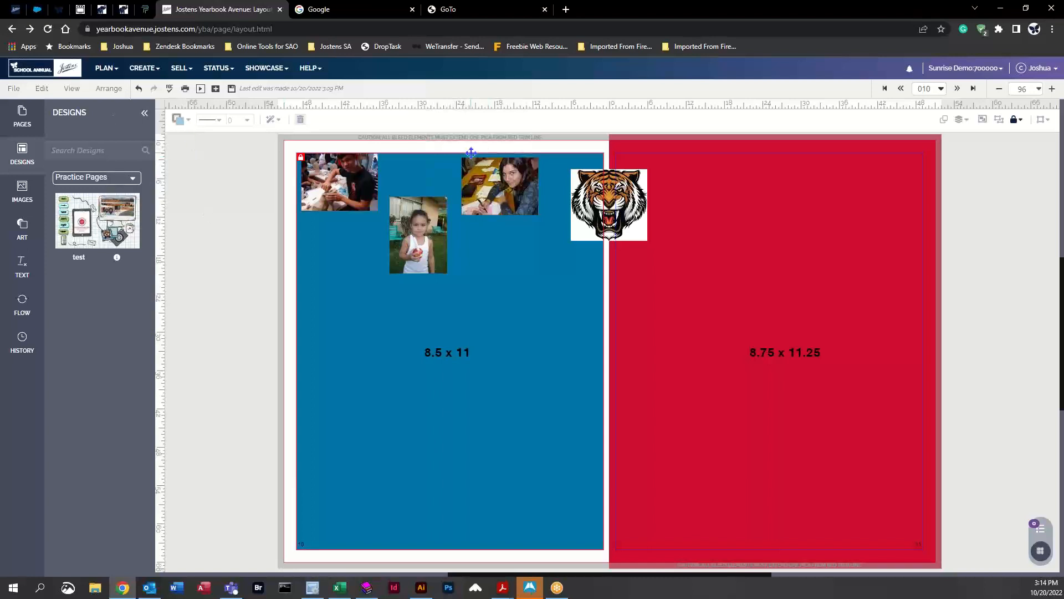
# Step: Turn on Lock All for every element on the spread
pyautogui.click(1017, 120)
pyautogui.click(922, 168)
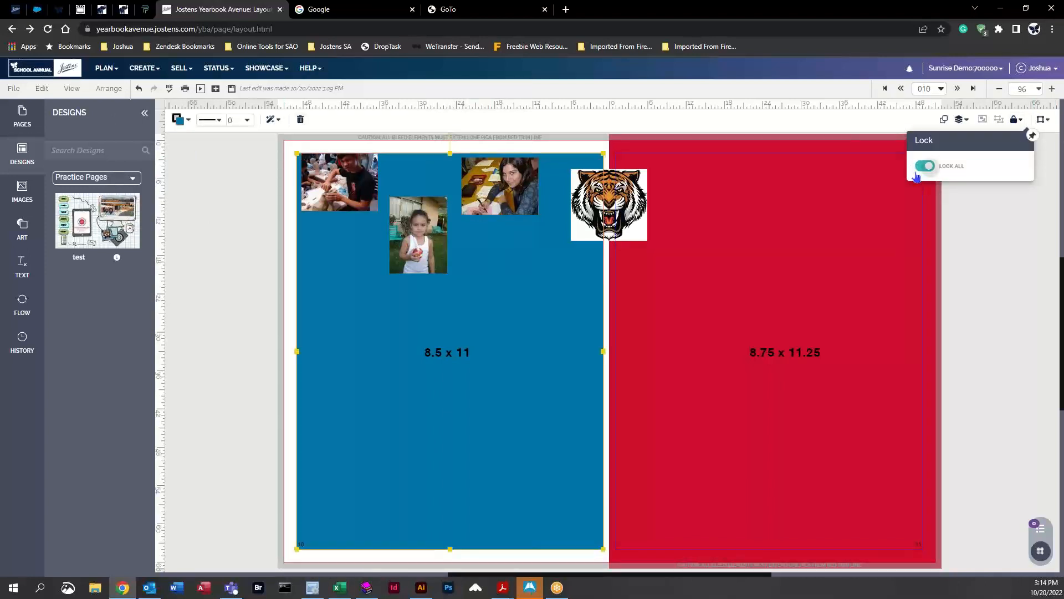
pyautogui.click(220, 205)
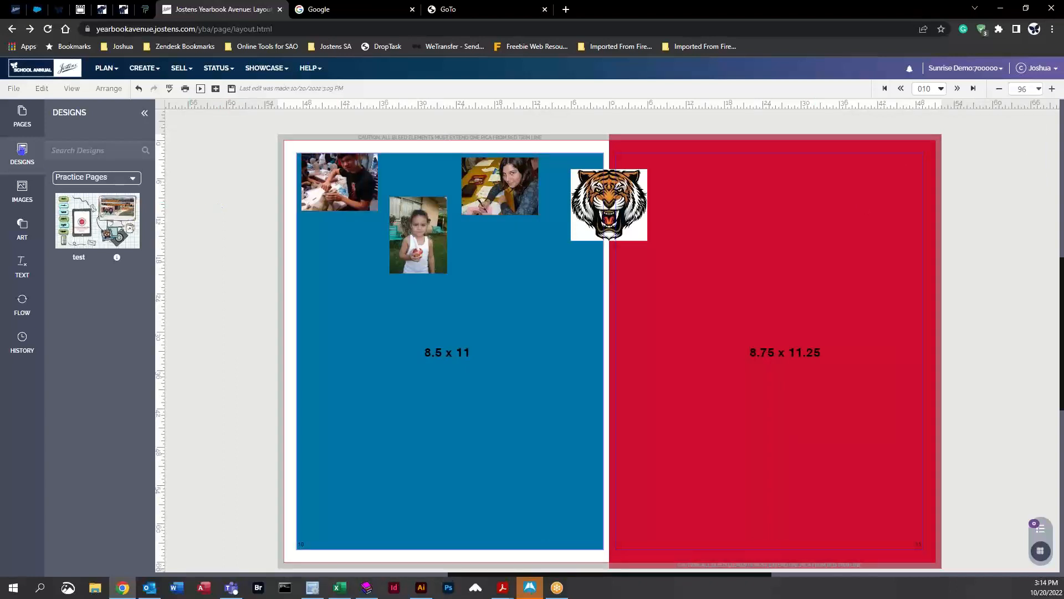
# Step: Open the spread for pages 038–039 from the pages panel, saving the changes first
pyautogui.click(22, 117)
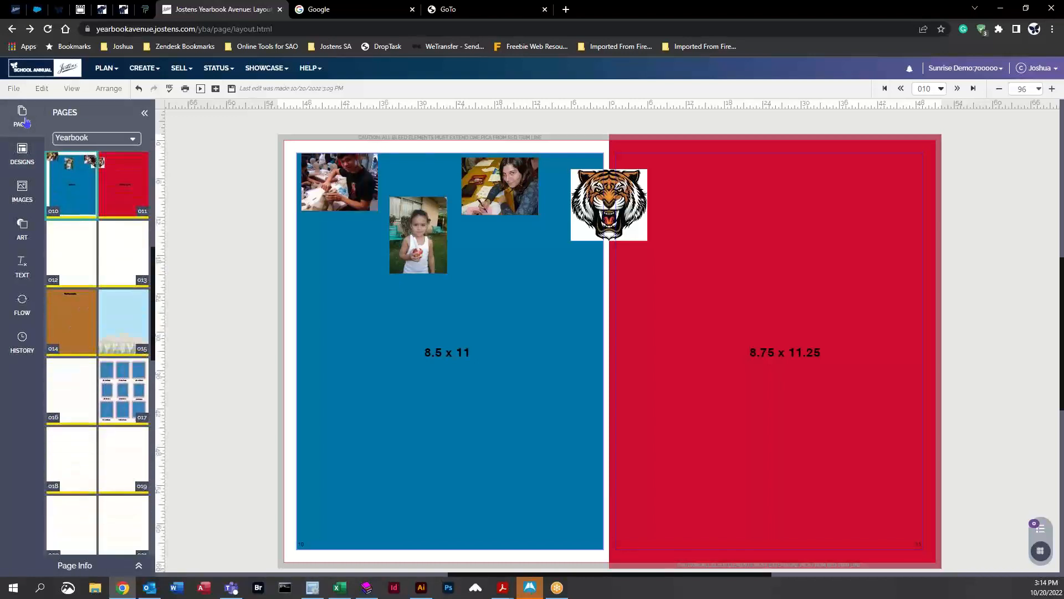
pyautogui.click(107, 67)
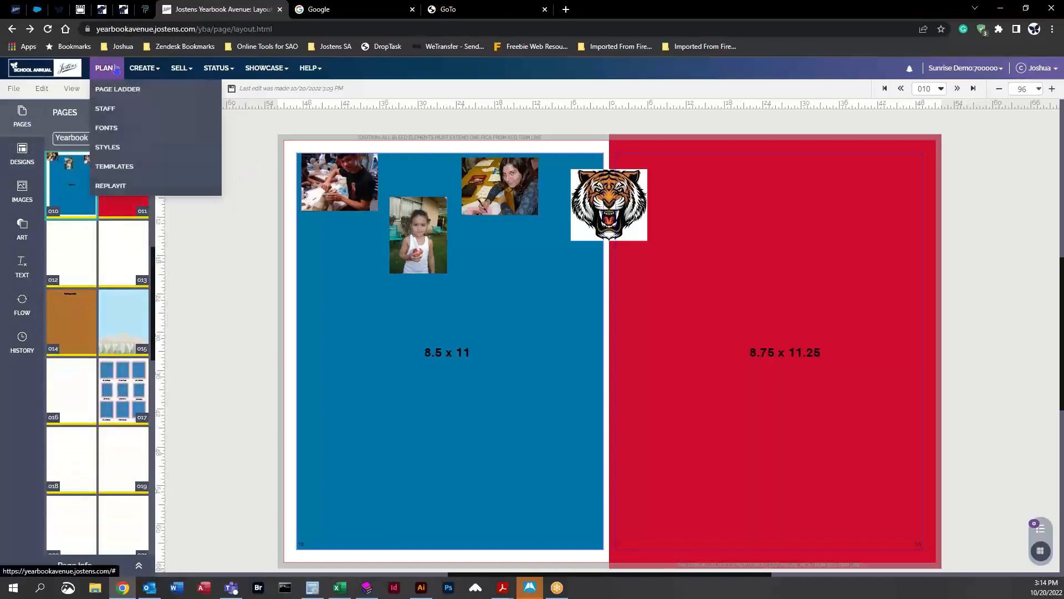
pyautogui.click(121, 93)
pyautogui.click(625, 93)
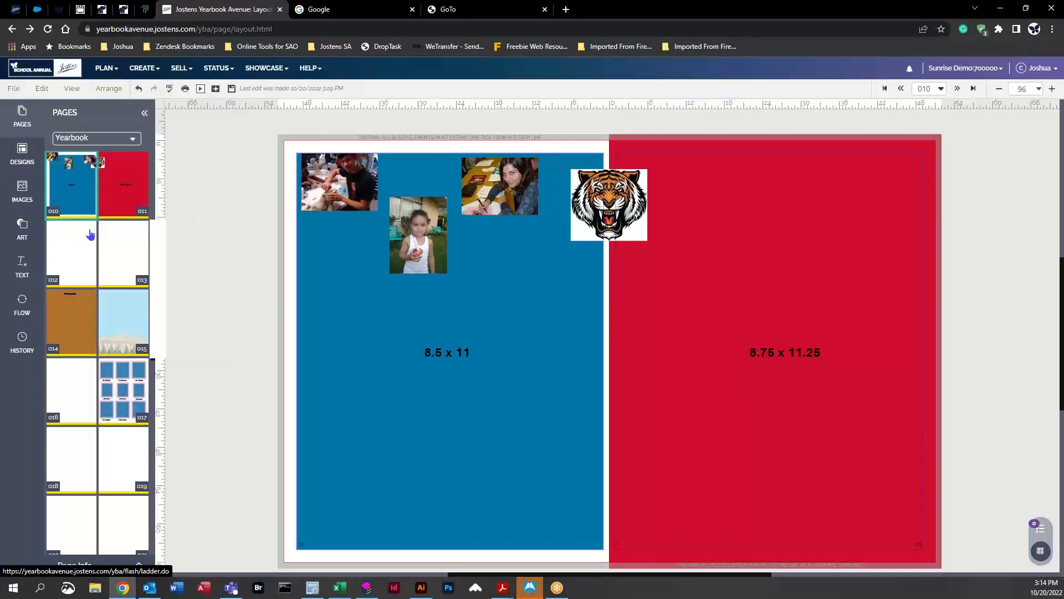
pyautogui.scroll(-10, 90, 234)
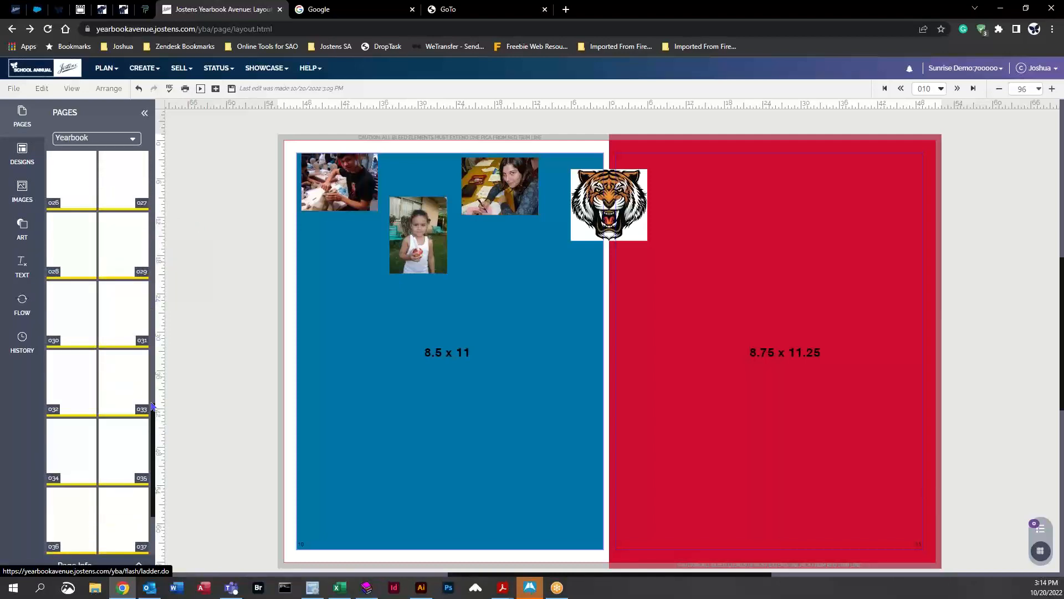
pyautogui.scroll(-3, 155, 441)
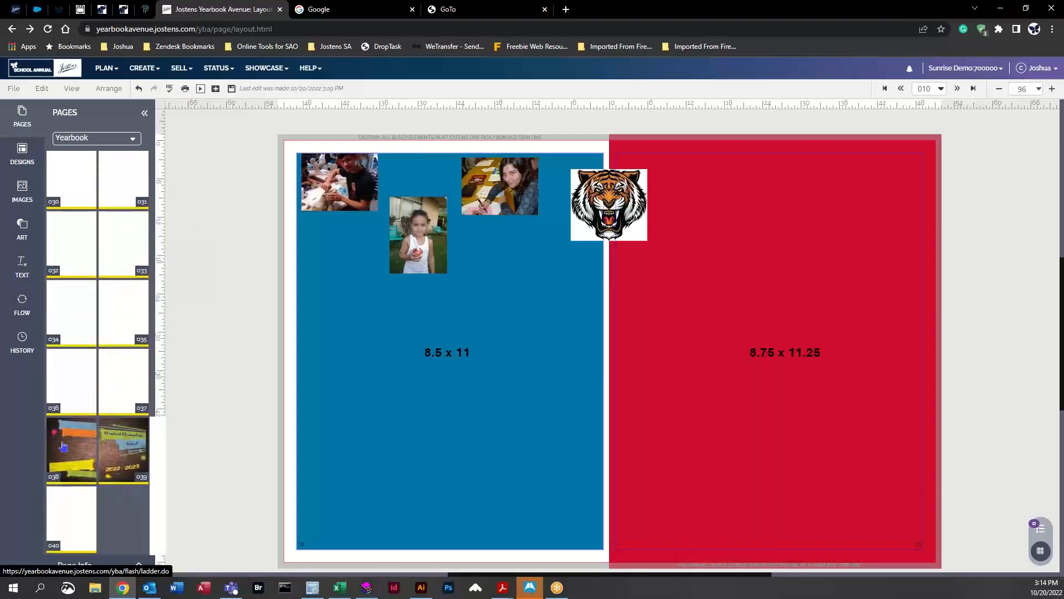
pyautogui.doubleClick(63, 446)
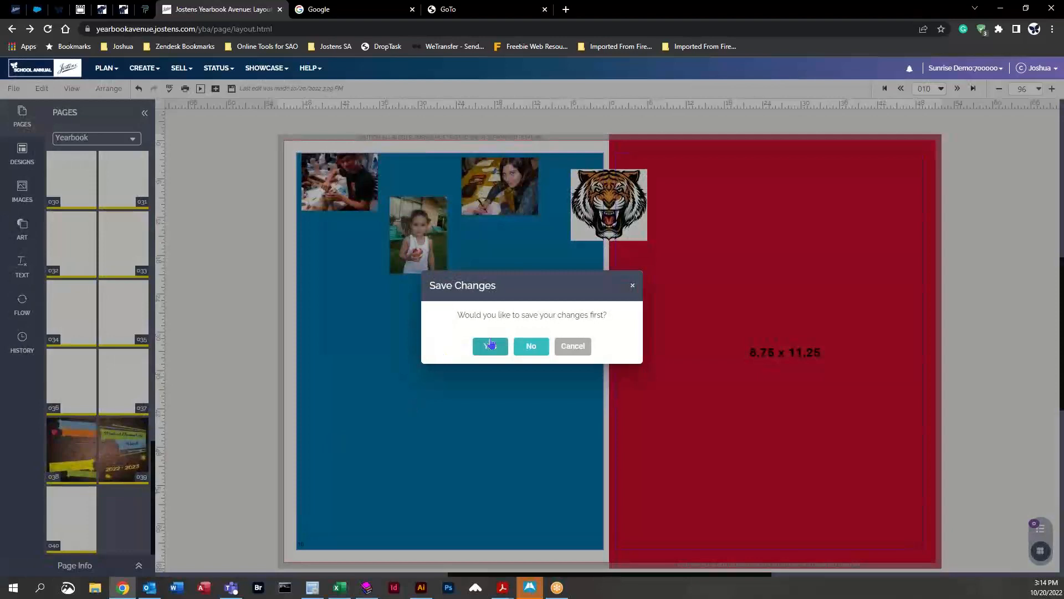
pyautogui.click(491, 344)
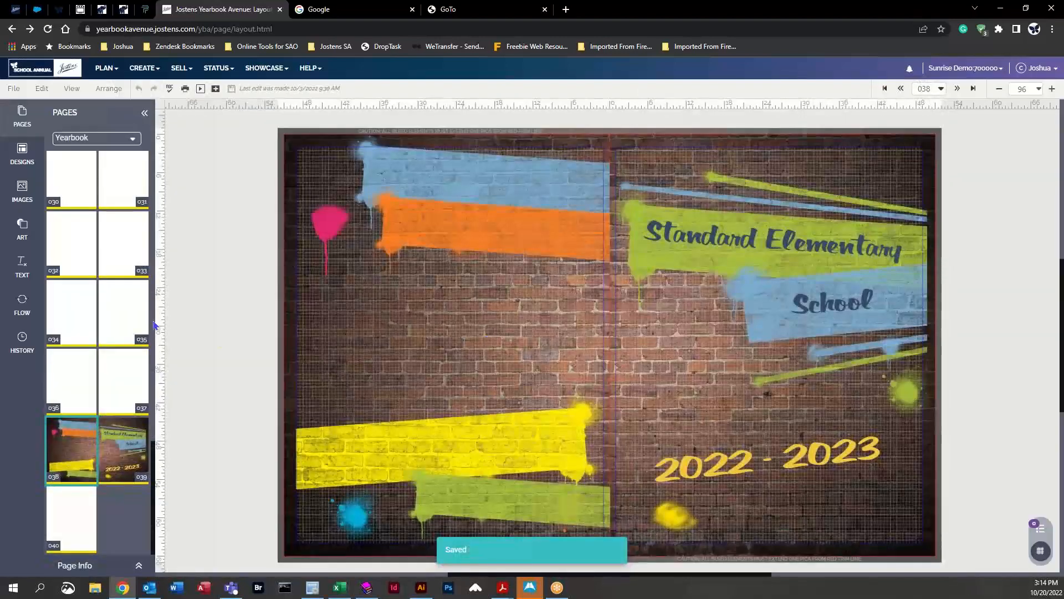
# Step: Open the spread for pages 008–009 to view its layout
pyautogui.scroll(15, 131, 304)
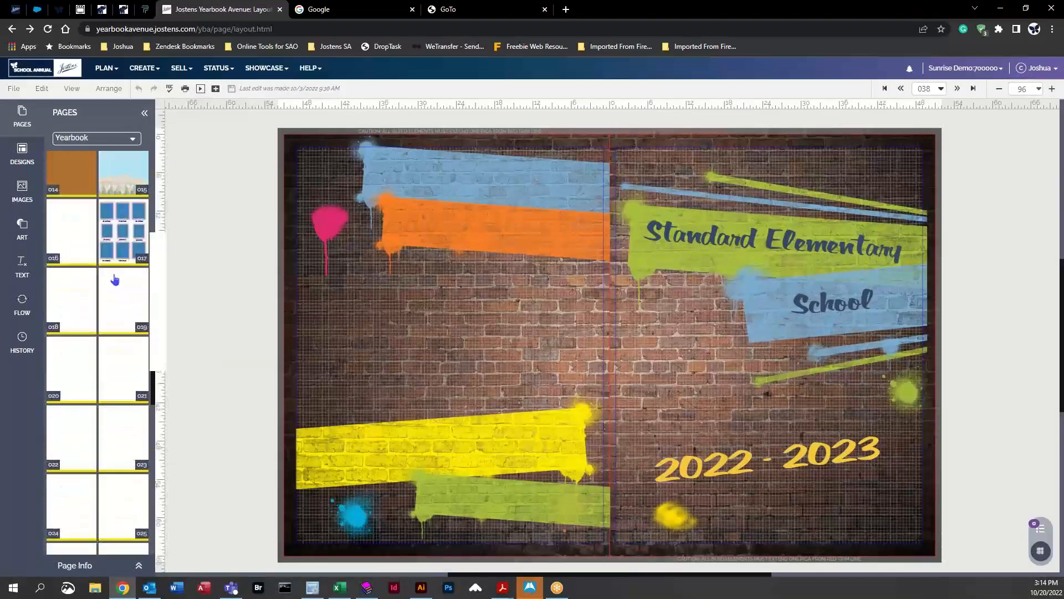
pyautogui.click(78, 277)
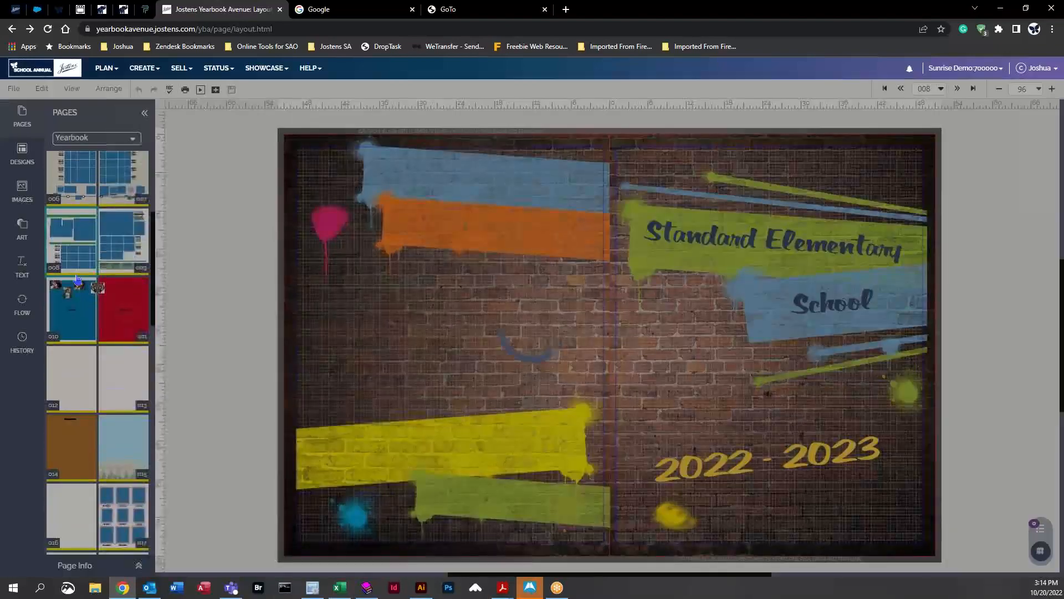
pyautogui.moveTo(77, 279)
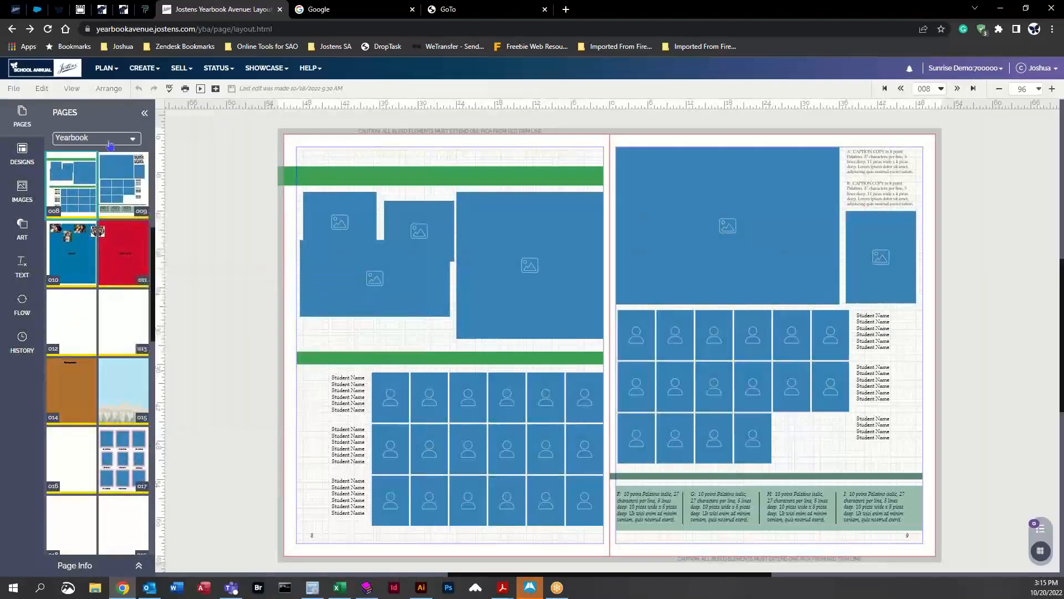
# Step: Open the blank spread for pages 012–013
pyautogui.scroll(3, 89, 246)
pyautogui.scroll(3, 89, 233)
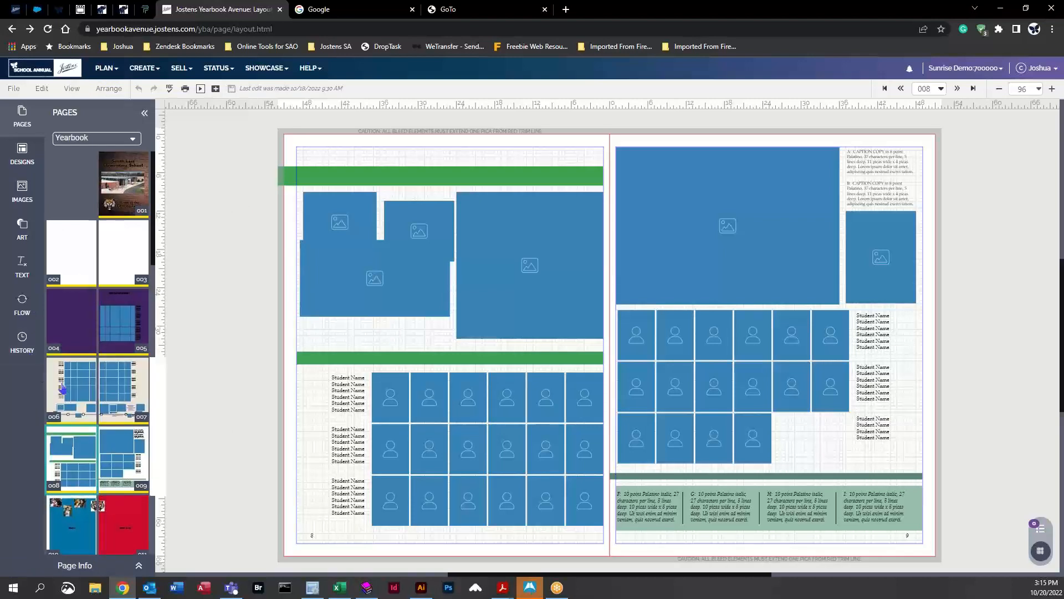
pyautogui.scroll(-4, 77, 366)
pyautogui.click(77, 370)
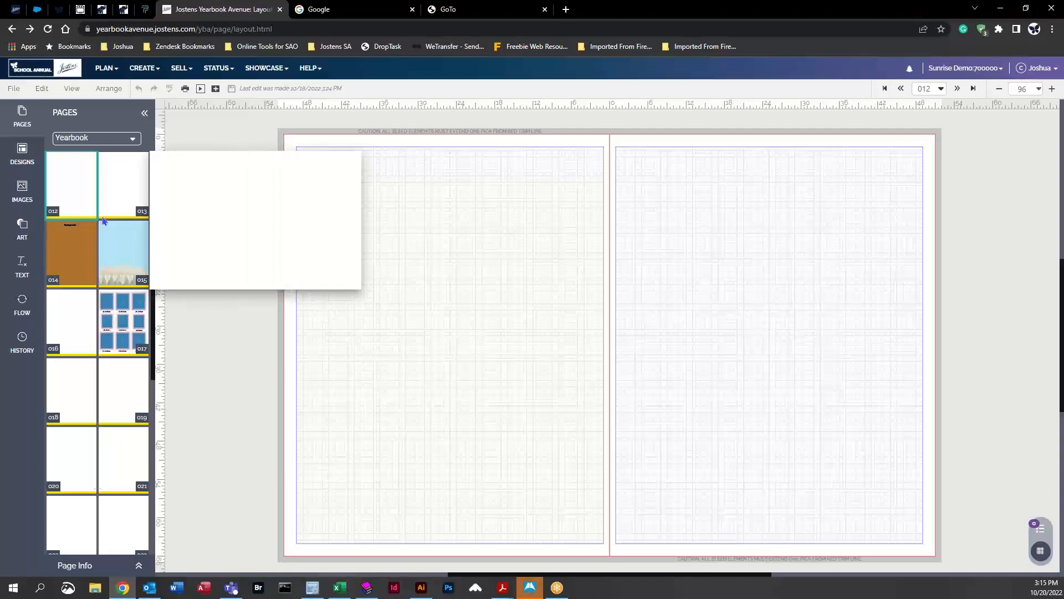
# Step: Browse the Page Surfer Candids designs, previewing the available templates
pyautogui.click(40, 155)
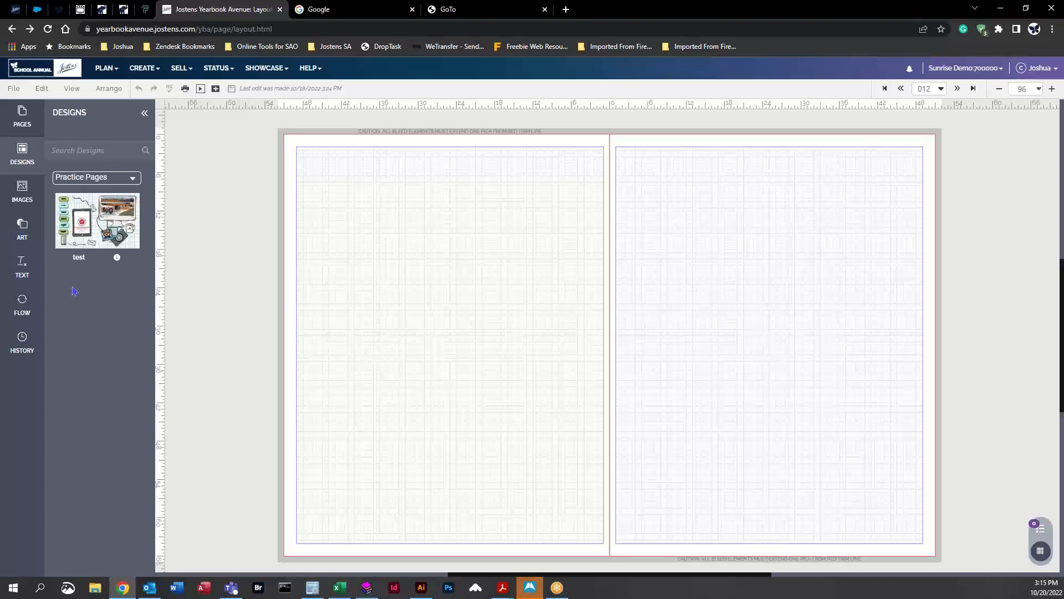
pyautogui.click(136, 181)
pyautogui.click(72, 285)
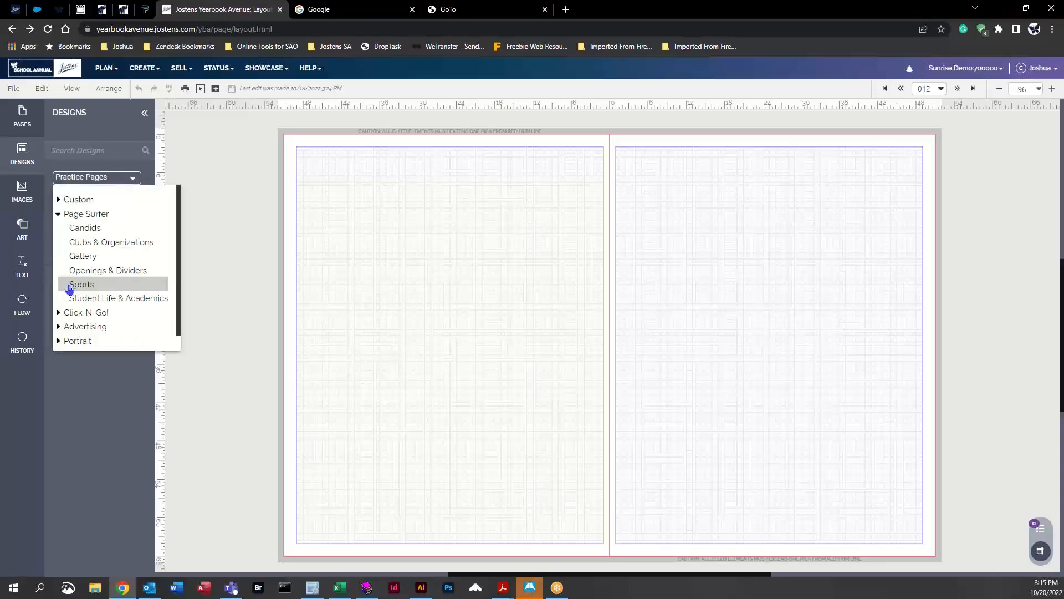
pyautogui.click(98, 230)
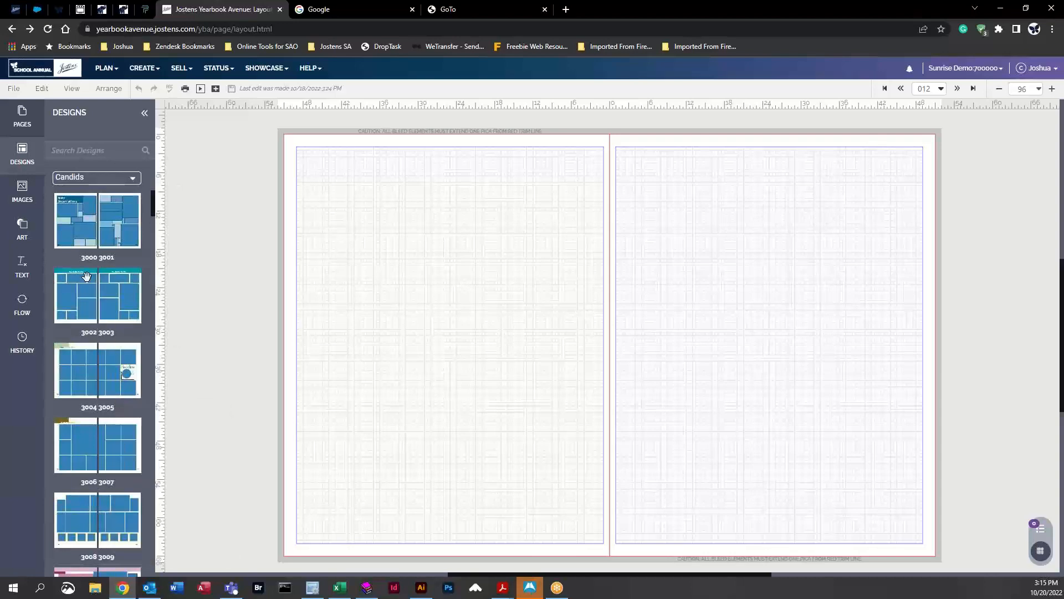
pyautogui.moveTo(77, 224)
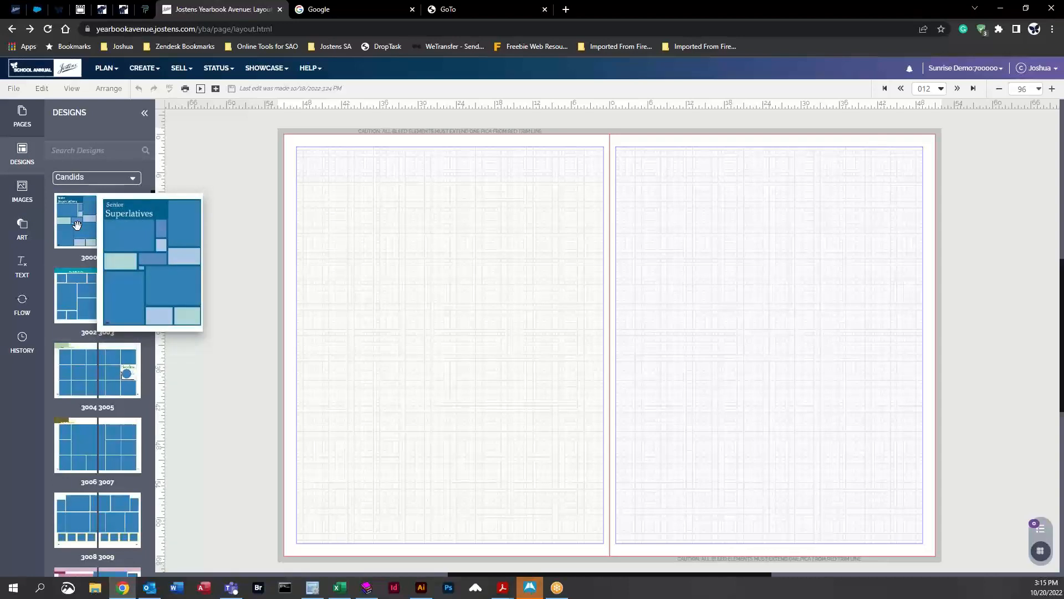
pyautogui.moveTo(80, 301)
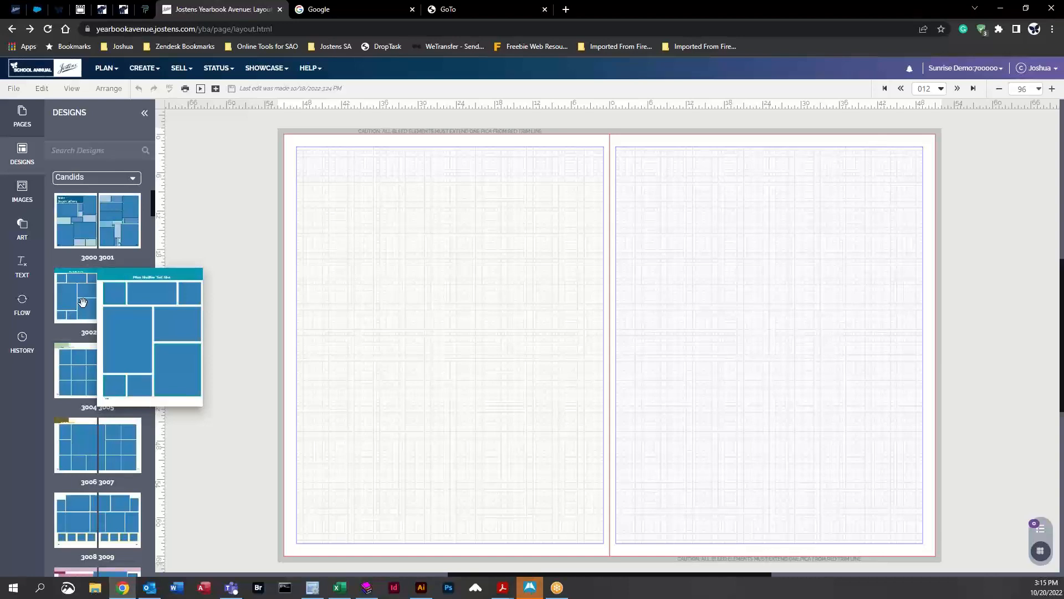
pyautogui.moveTo(81, 368)
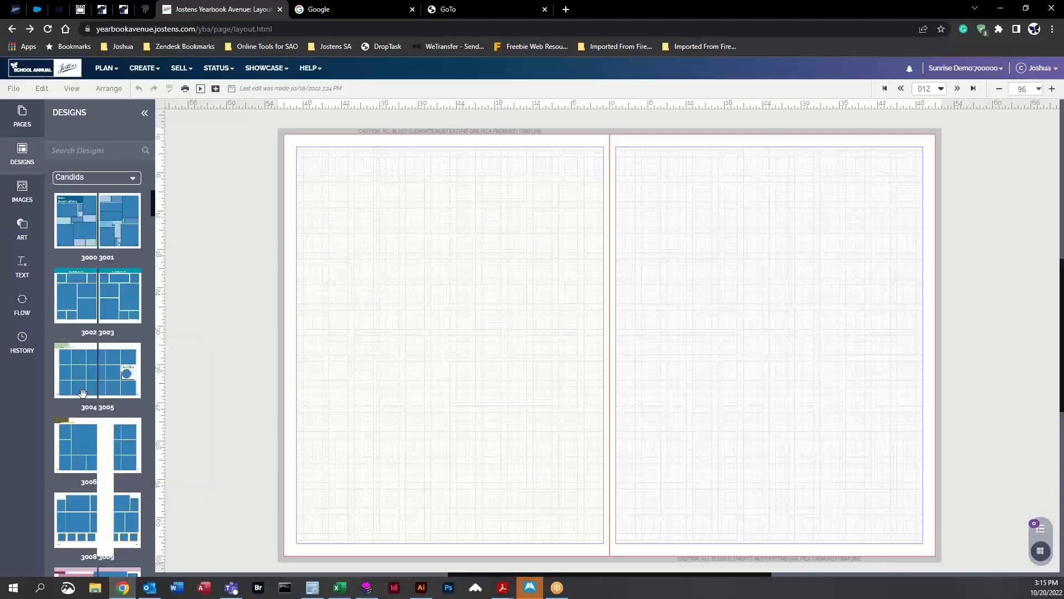
pyautogui.moveTo(81, 453)
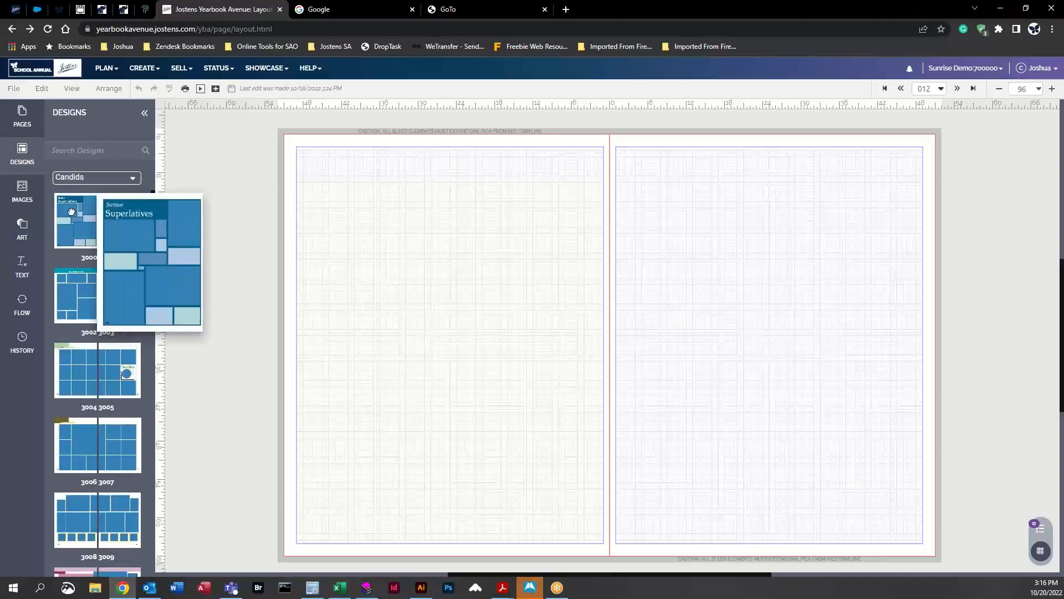
# Step: Apply the 3000 Senior Superlatives design to the left page, retaining existing content
pyautogui.moveTo(71, 211); pyautogui.dragTo(132, 222)
pyautogui.moveTo(391, 276); pyautogui.dragTo(434, 272)
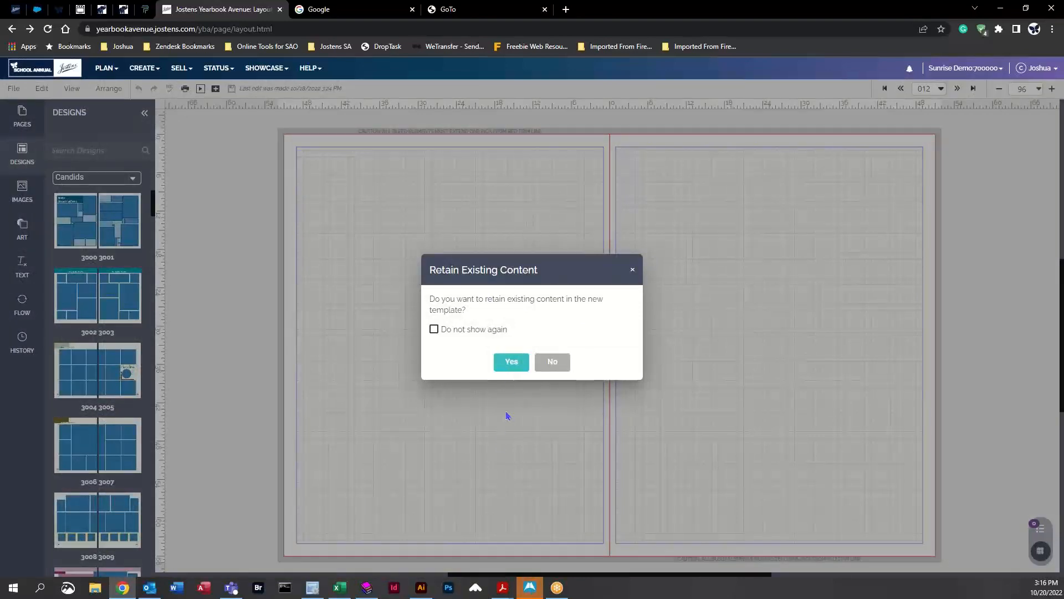
pyautogui.click(510, 363)
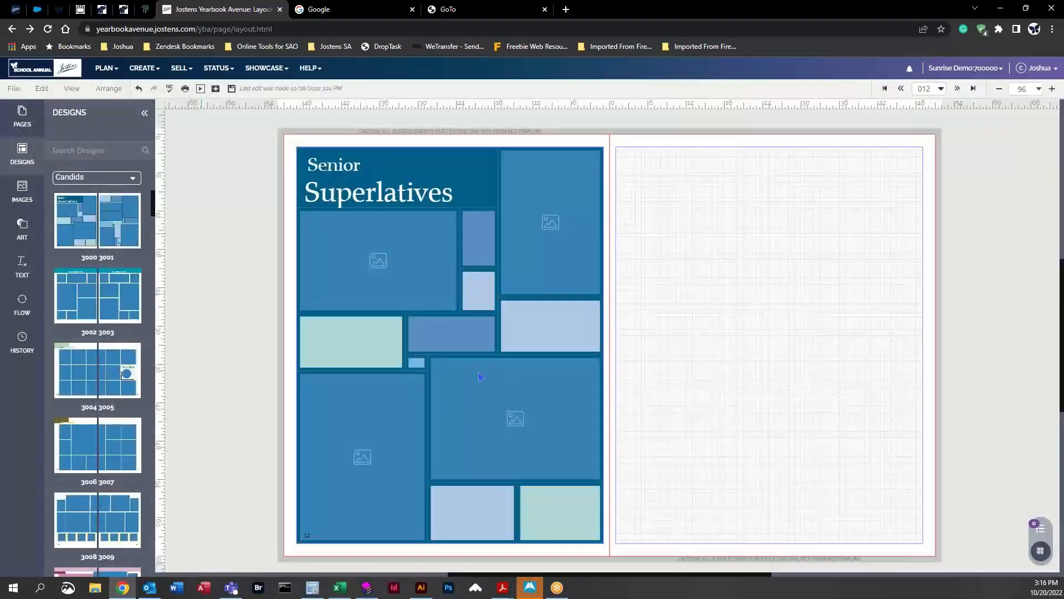
# Step: Change the left page background to a light teal colour
pyautogui.rightClick(203, 156)
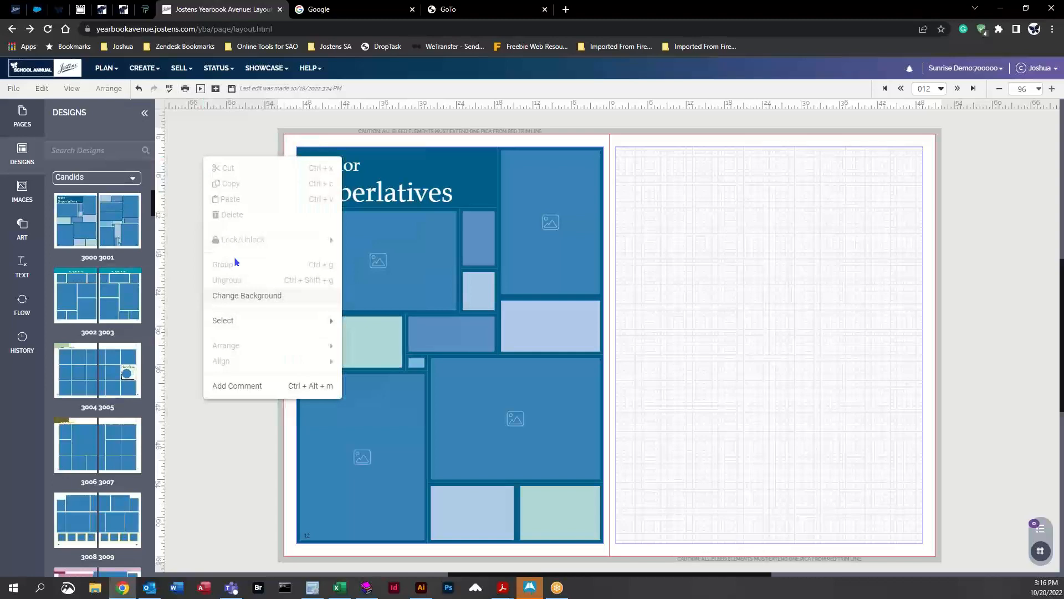
pyautogui.click(245, 302)
pyautogui.click(964, 177)
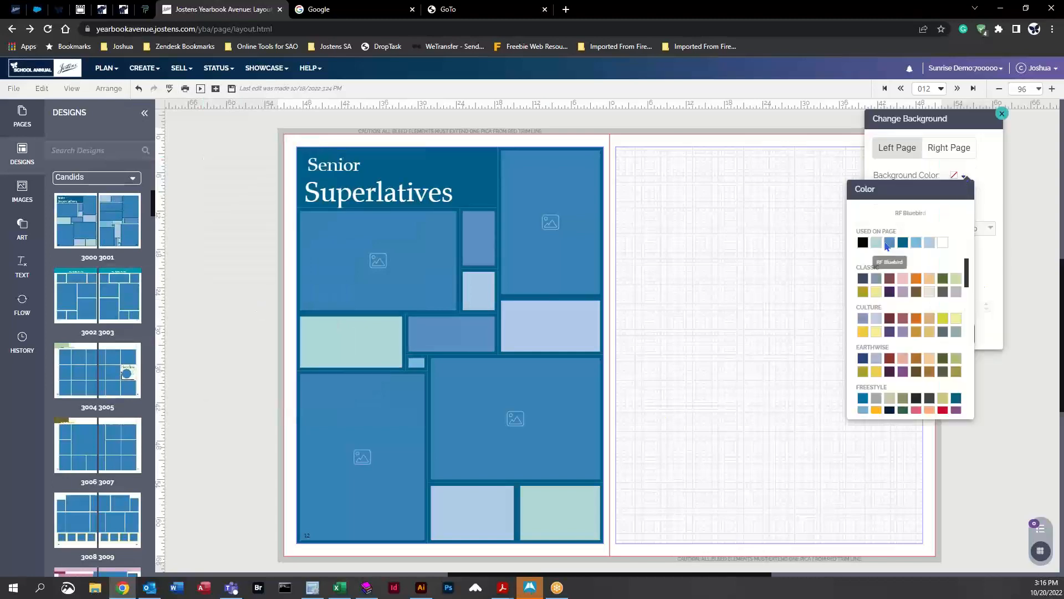
pyautogui.click(879, 247)
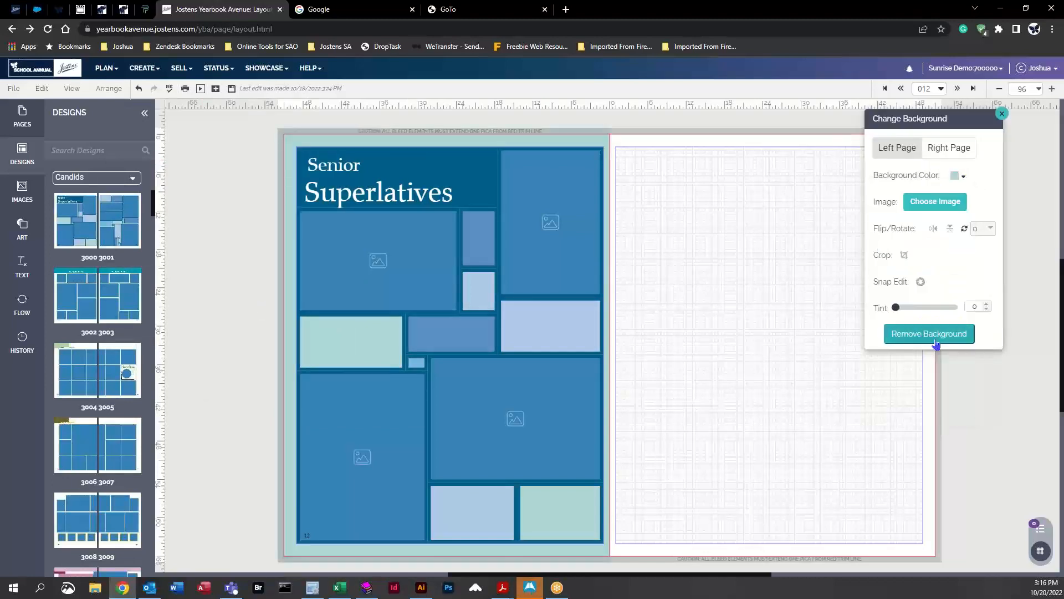
pyautogui.click(1001, 113)
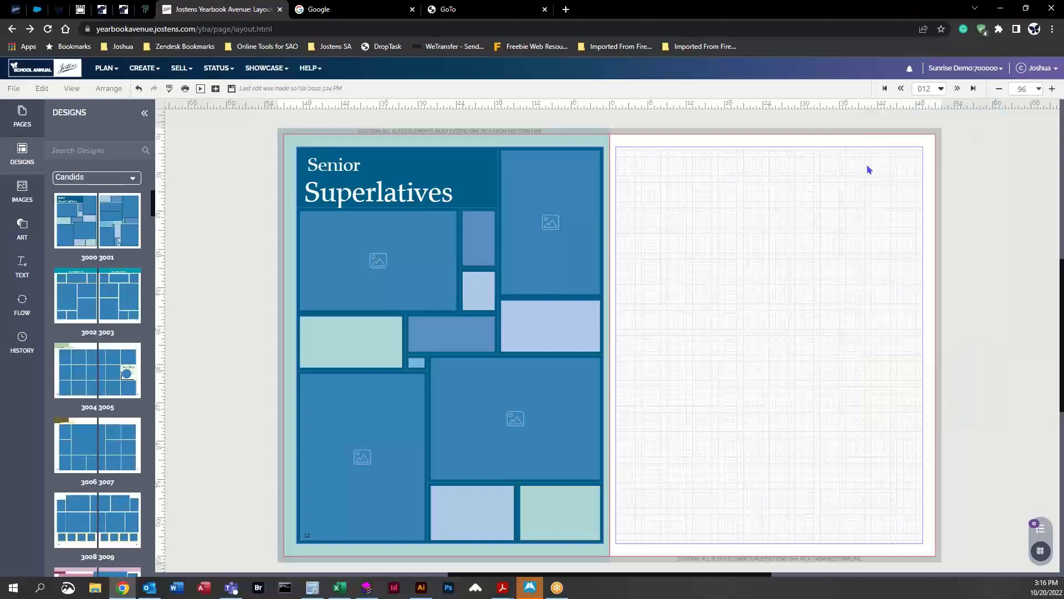
# Step: Undo the background change and the applied design
pyautogui.click(139, 89)
pyautogui.click(139, 88)
# Step: Change the left page background to a blue-grey colour
pyautogui.rightClick(235, 179)
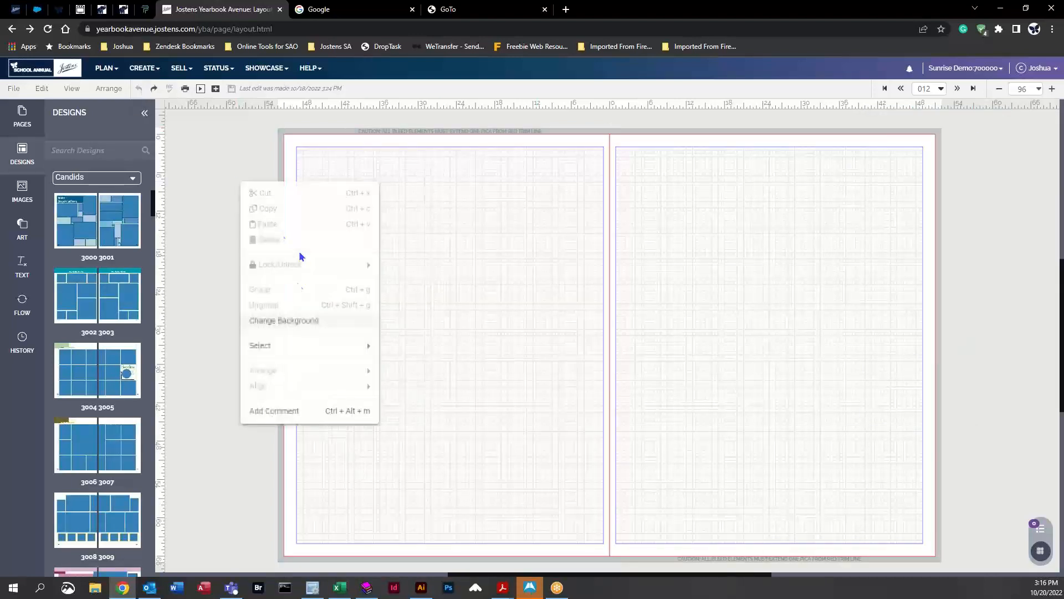
pyautogui.click(294, 320)
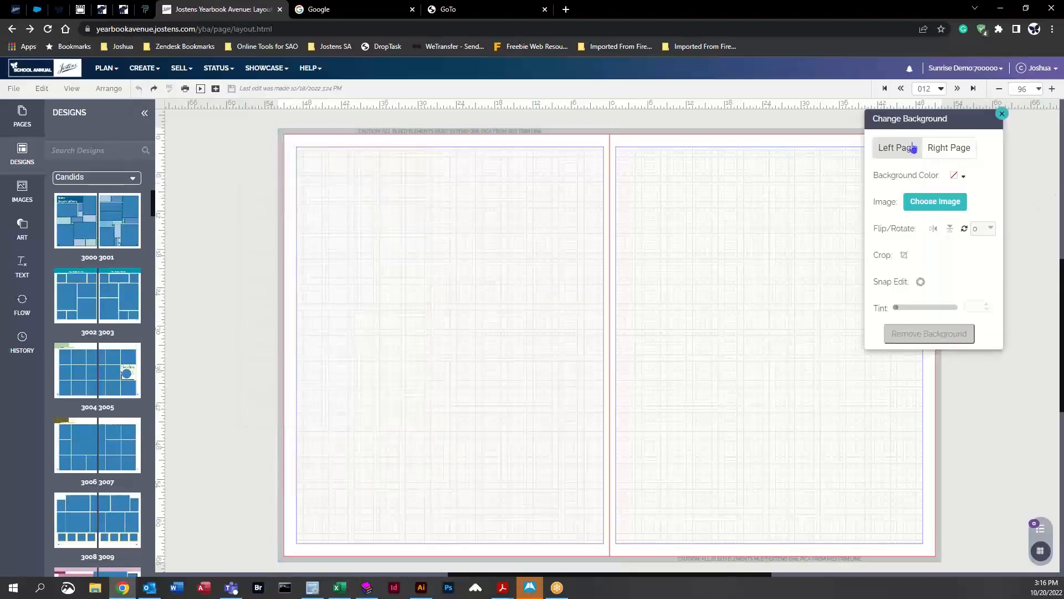
pyautogui.click(962, 176)
pyautogui.click(875, 278)
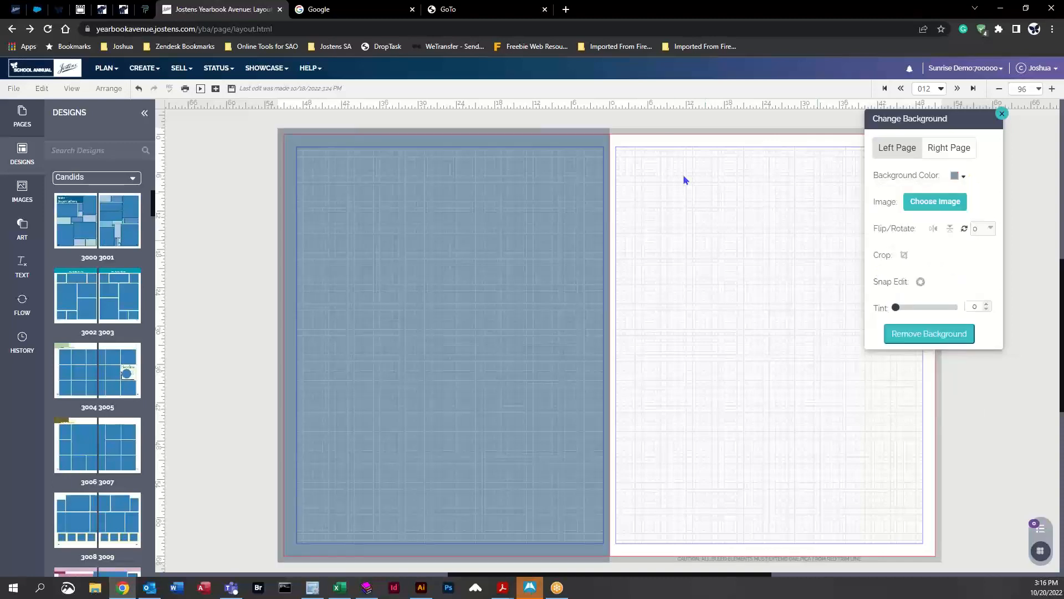
pyautogui.scroll(1, 663, 117)
pyautogui.click(1002, 113)
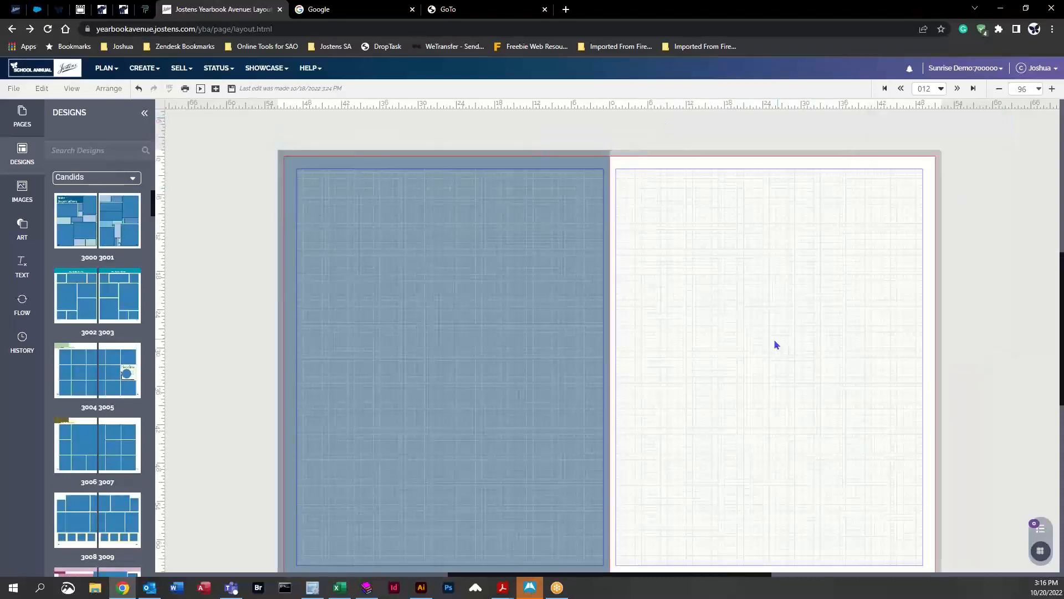
pyautogui.scroll(-1, 776, 344)
pyautogui.moveTo(76, 222); pyautogui.dragTo(532, 277)
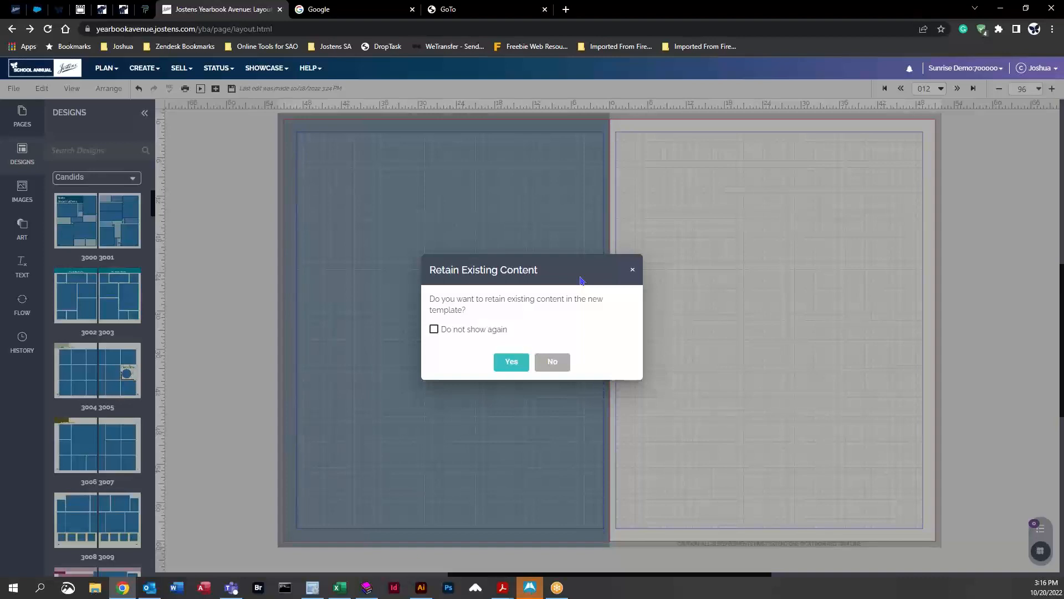
pyautogui.click(560, 369)
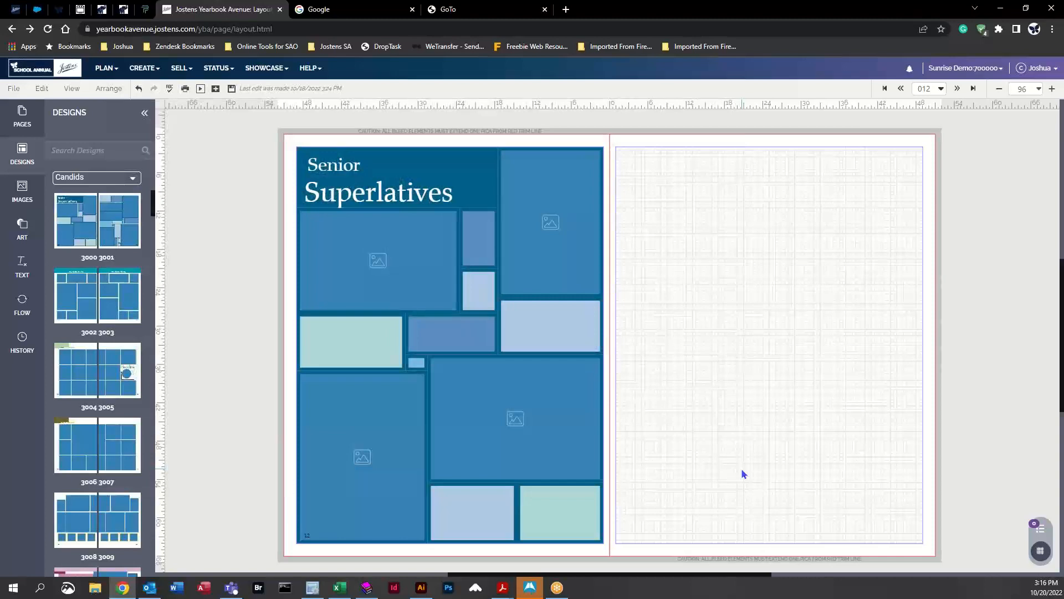
pyautogui.click(138, 88)
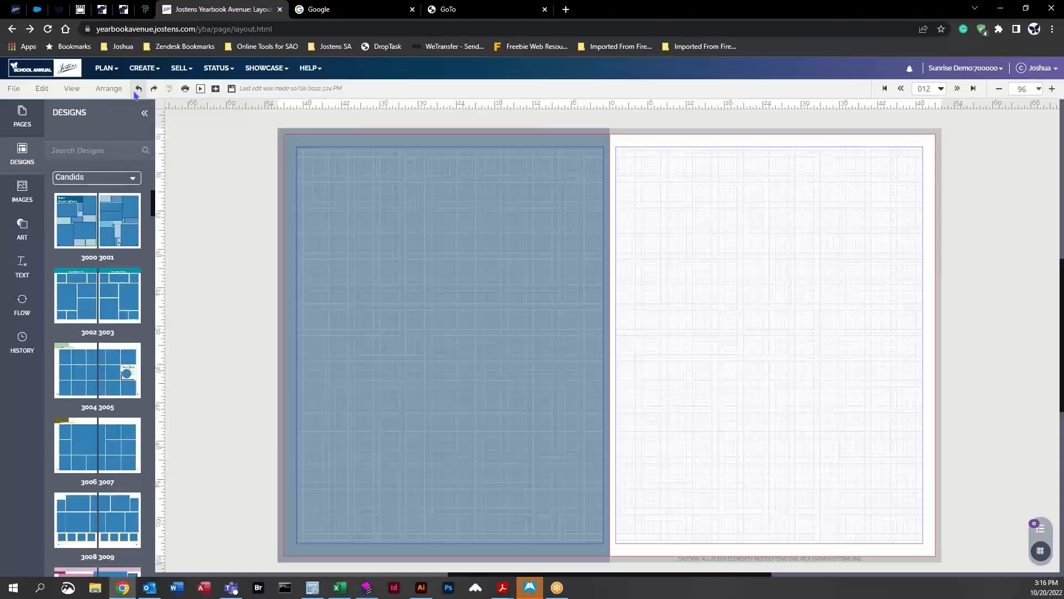
# Step: Apply the 3000 Senior Superlatives design to the left page, retaining the existing background
pyautogui.moveTo(76, 222); pyautogui.dragTo(464, 310)
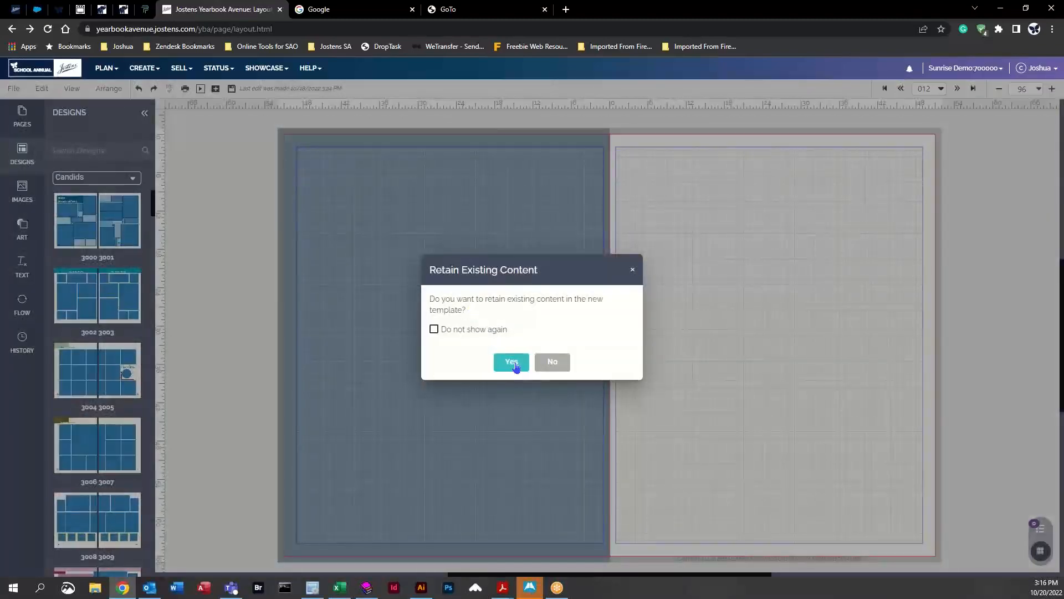
pyautogui.click(512, 363)
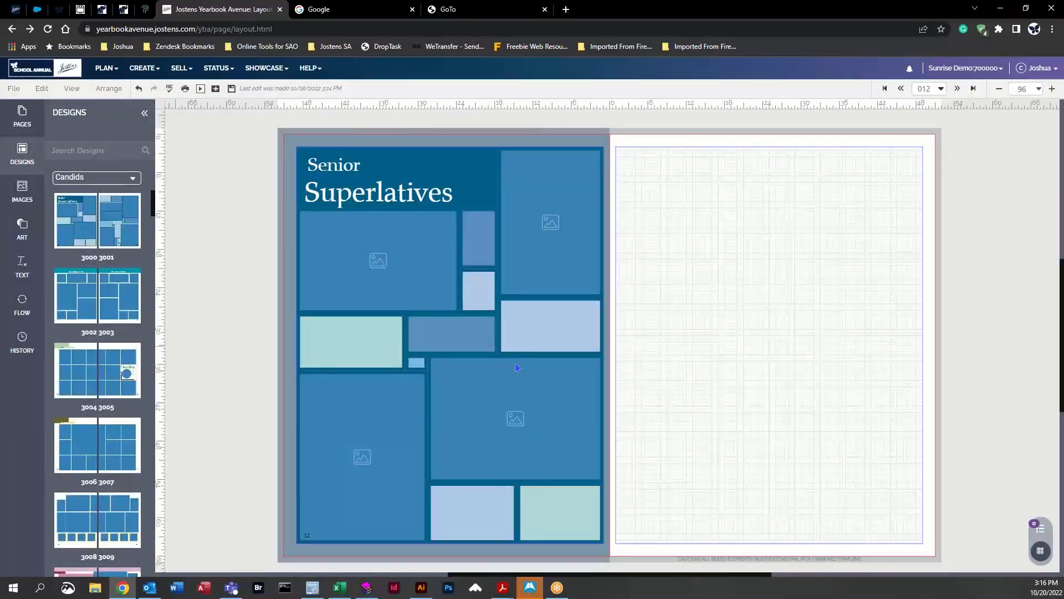
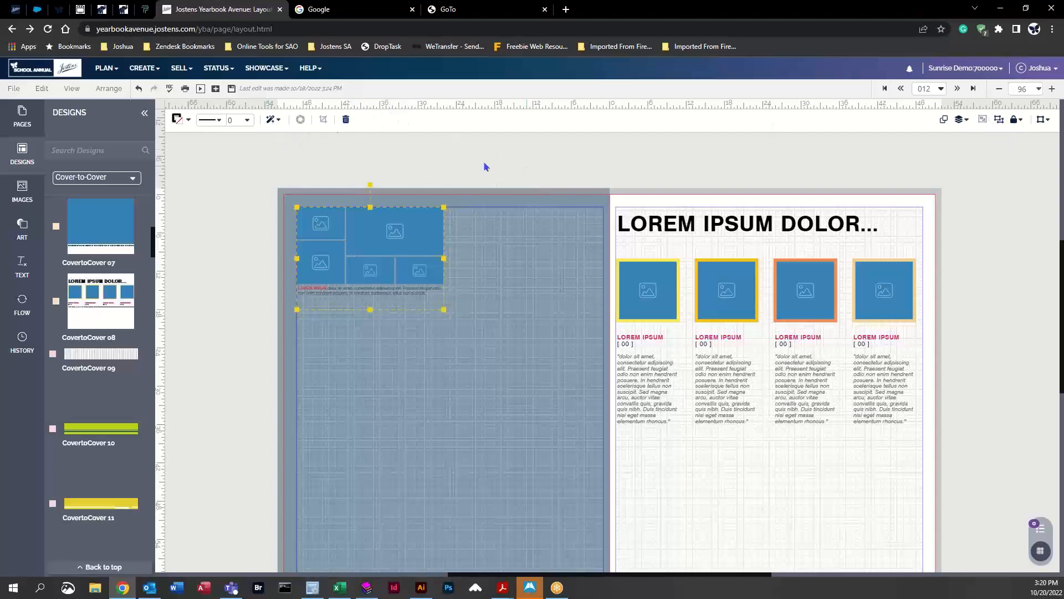
# Step: Ungroup the applied design's photo frames and caption on the left page
pyautogui.click(513, 262)
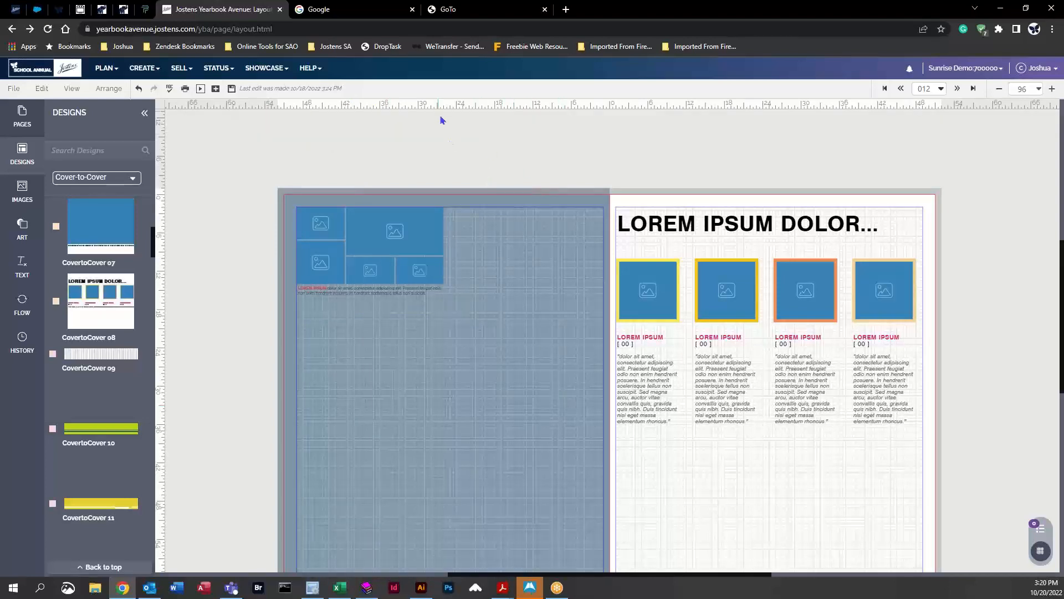
pyautogui.click(394, 227)
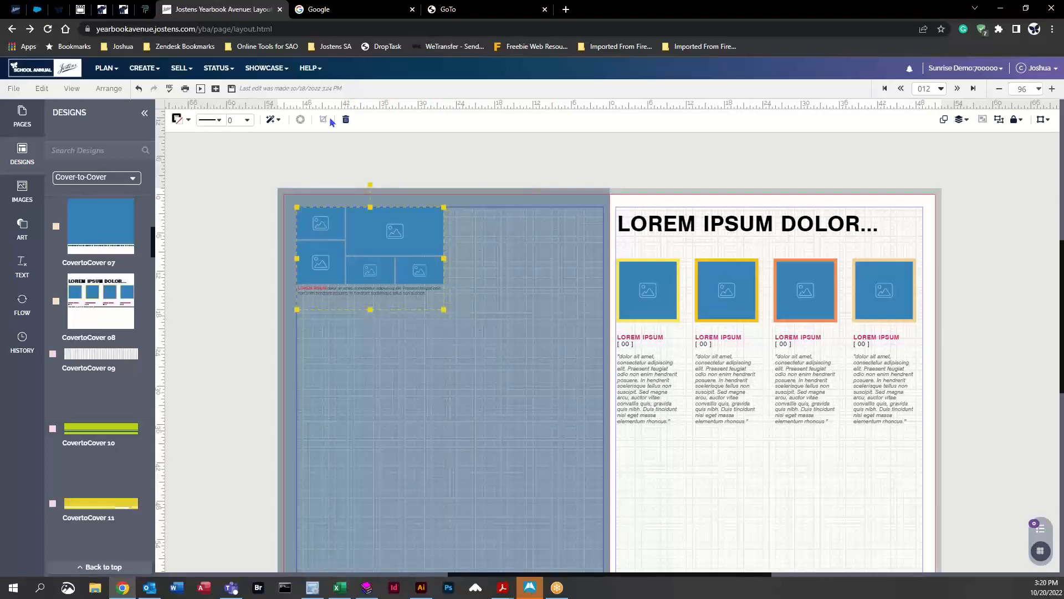
pyautogui.click(1000, 120)
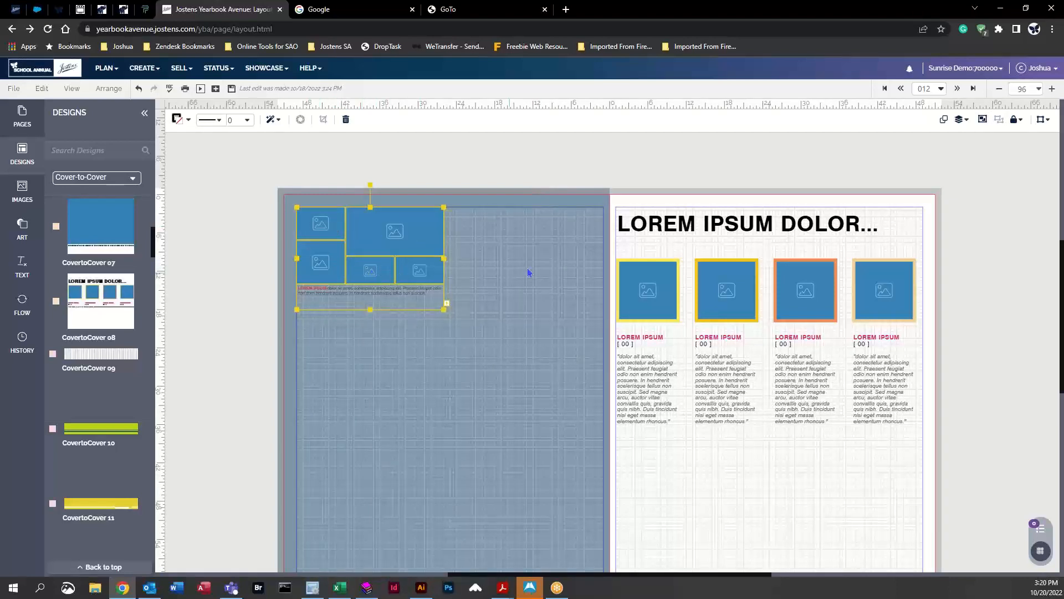
# Step: Select the individual photo frames and caption one at a time to check they are separate
pyautogui.click(500, 239)
pyautogui.click(412, 236)
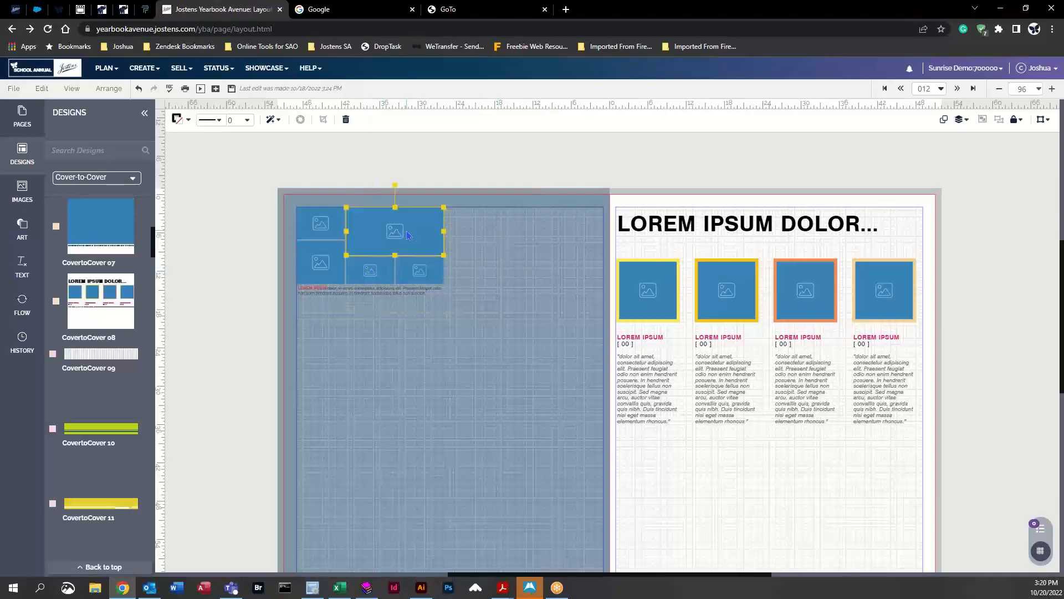
pyautogui.click(317, 225)
pyautogui.click(317, 269)
pyautogui.click(370, 270)
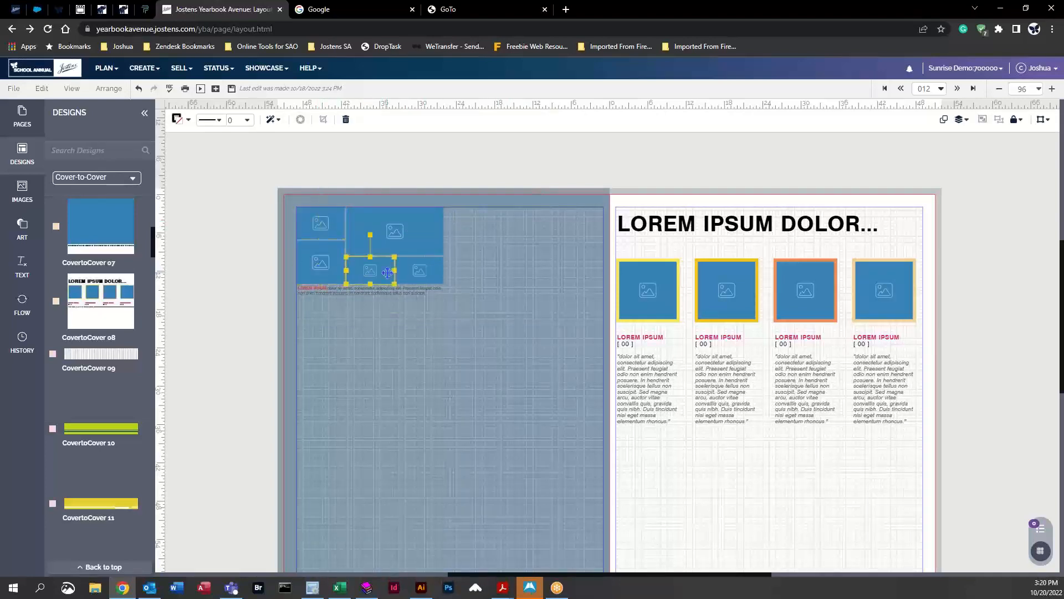
pyautogui.click(415, 271)
pyautogui.click(349, 292)
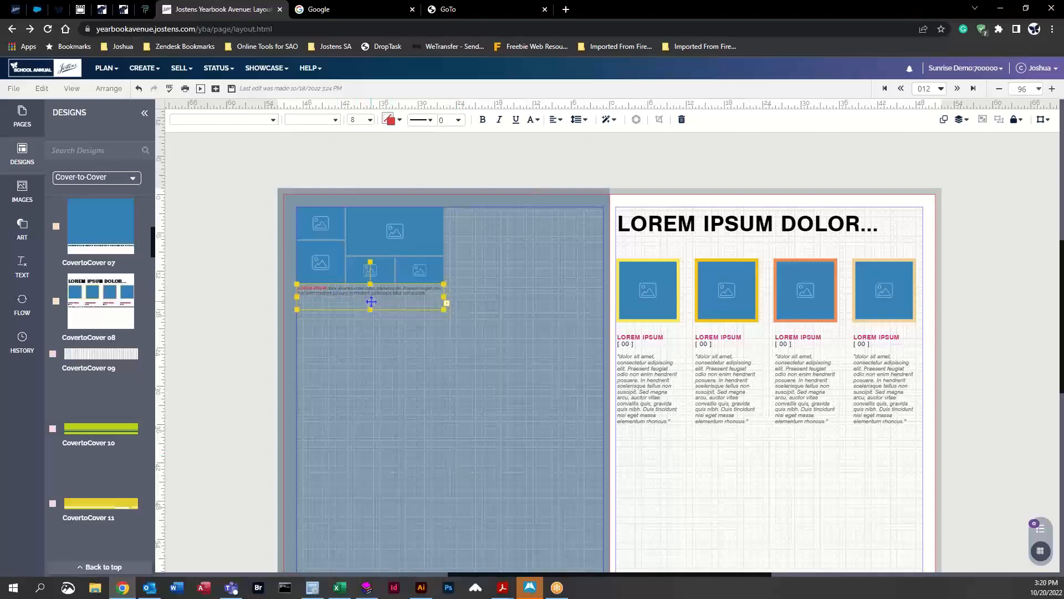
# Step: Select all the design's frames and caption together and save them as a Click-N-Go named asdf
pyautogui.moveTo(249, 191); pyautogui.dragTo(521, 369)
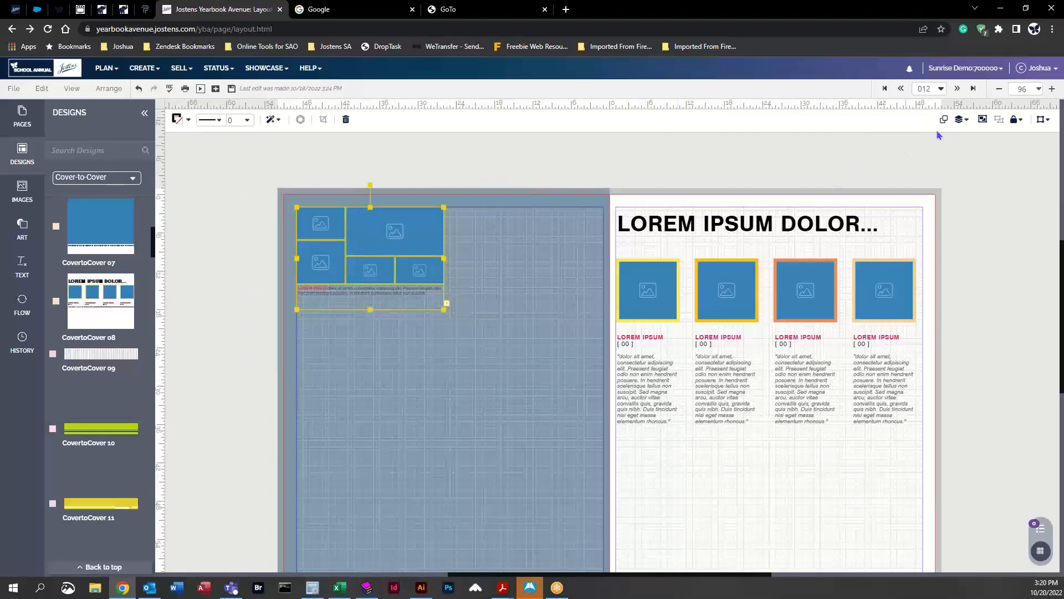
pyautogui.click(544, 162)
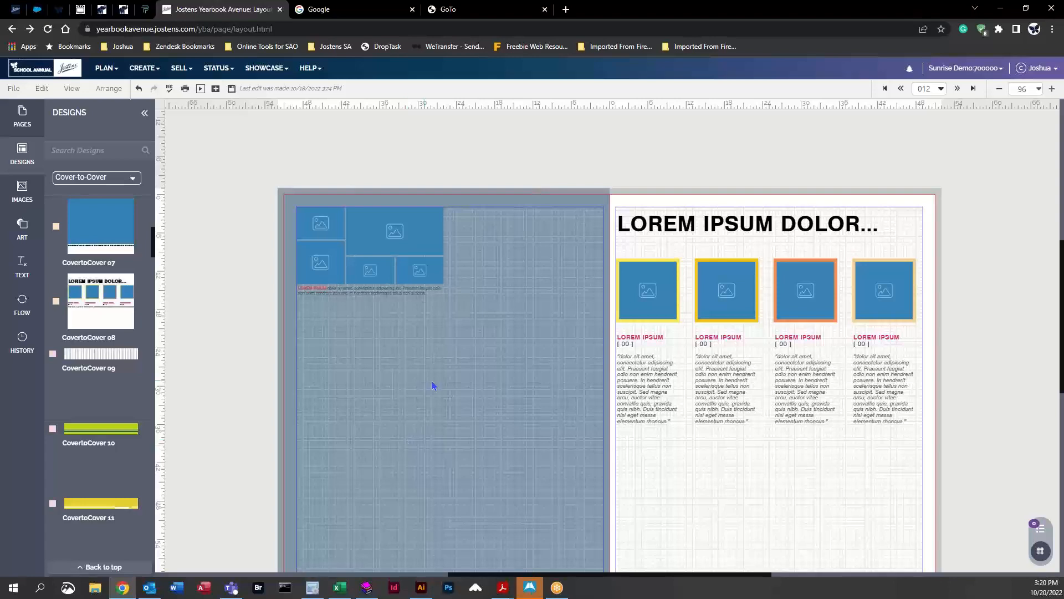
pyautogui.moveTo(279, 179); pyautogui.dragTo(445, 277)
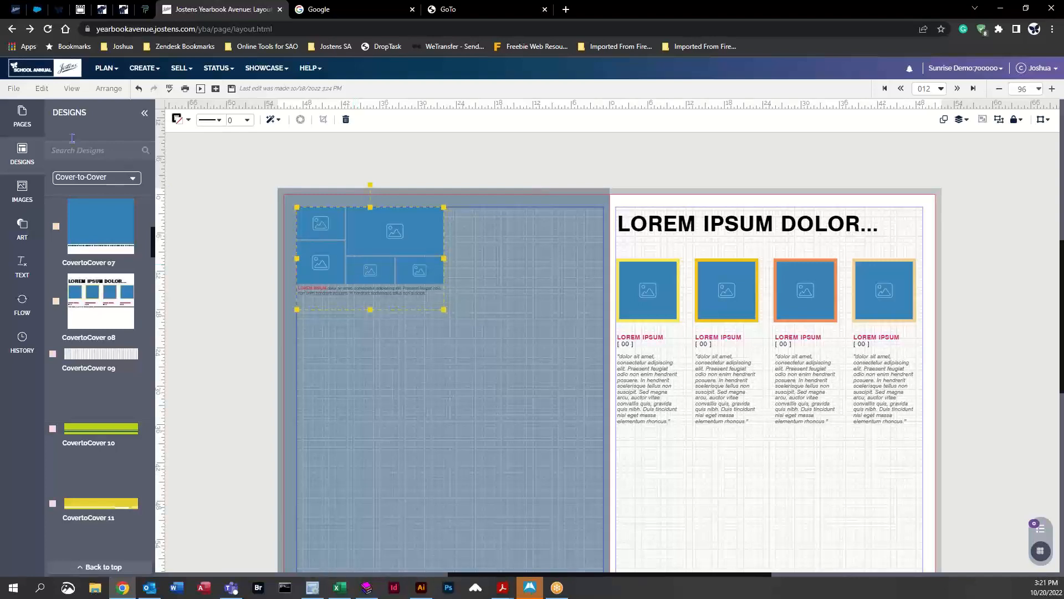
pyautogui.click(12, 89)
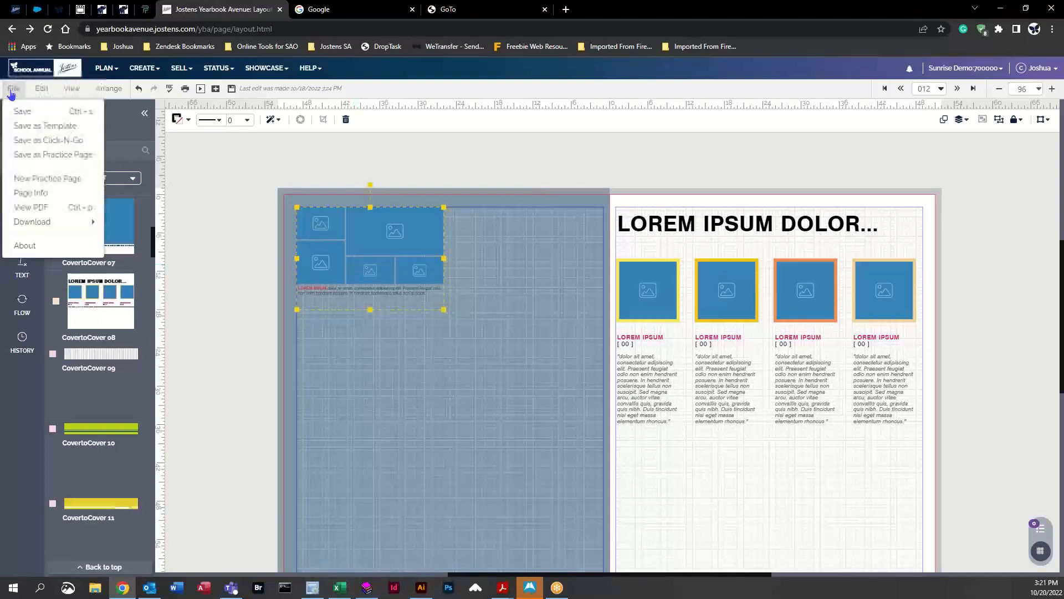
pyautogui.click(14, 88)
pyautogui.click(16, 88)
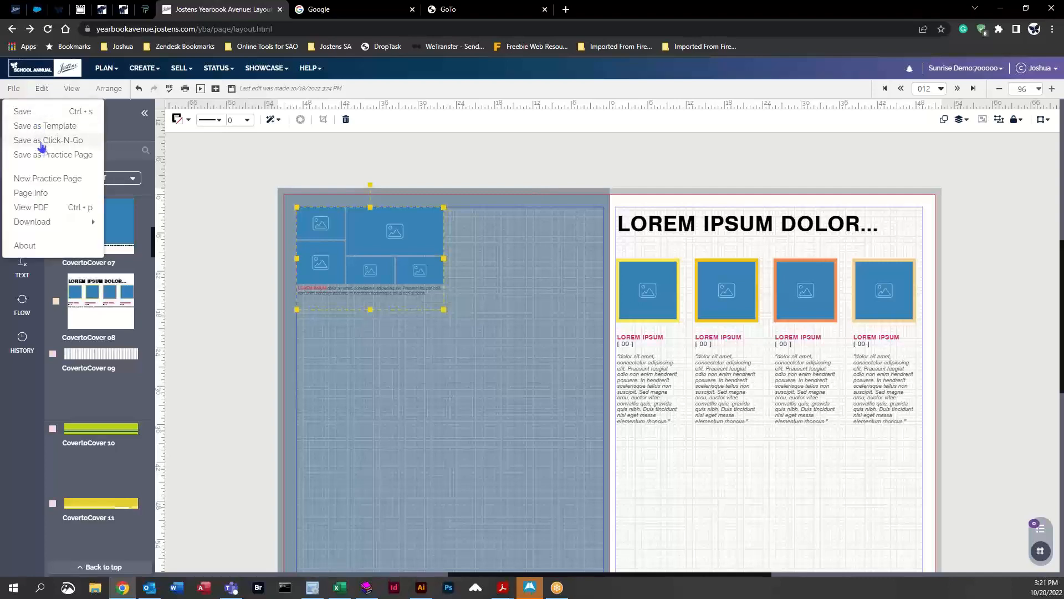
pyautogui.click(43, 143)
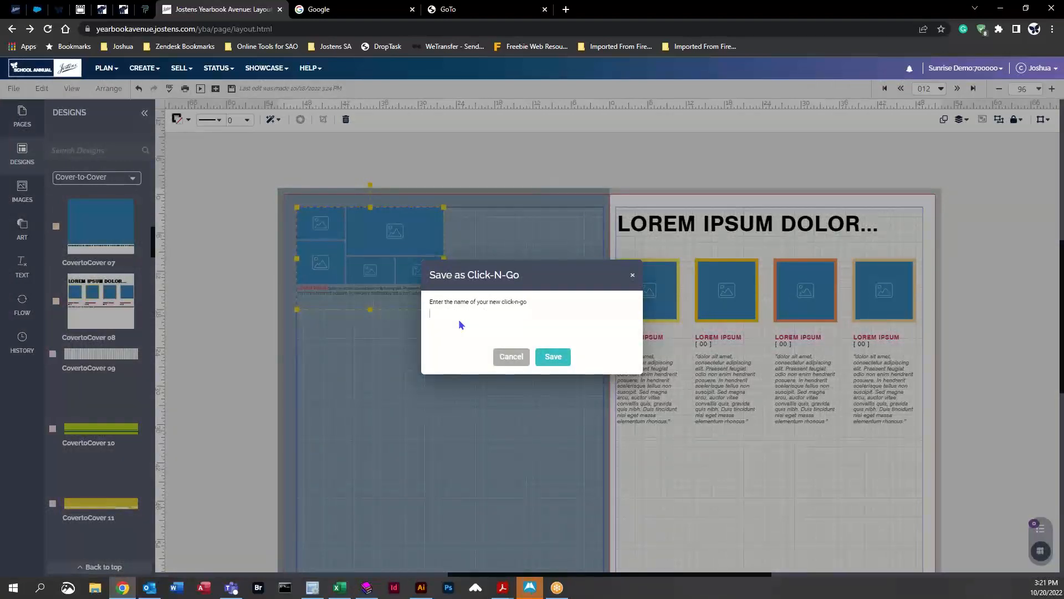
pyautogui.write('asdf')
pyautogui.click(552, 357)
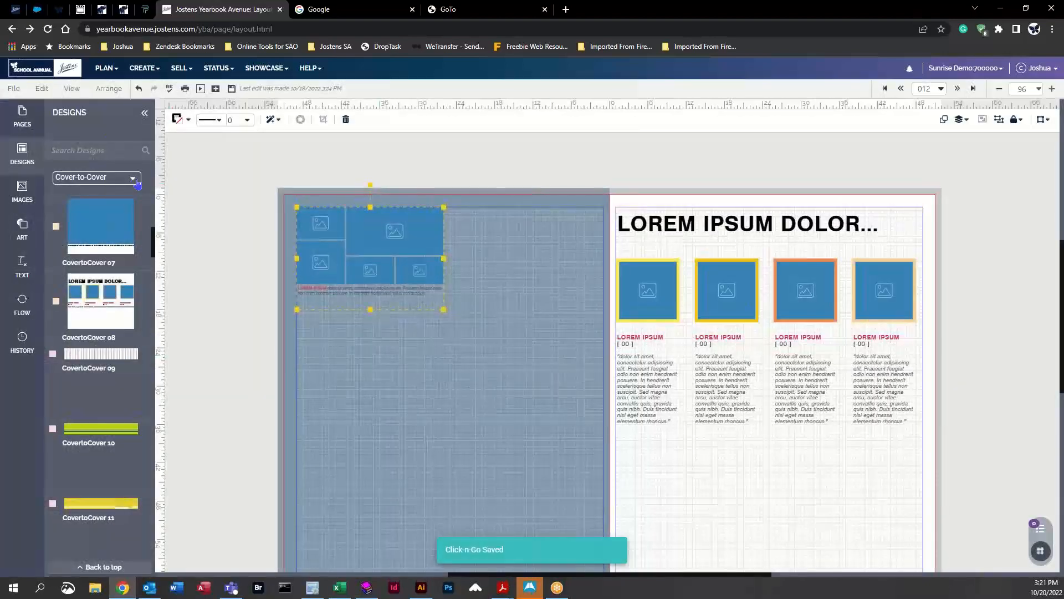
# Step: Open the My Click-N-Go designs and place the save and asdf Click-N-Gos on the left page
pyautogui.click(137, 183)
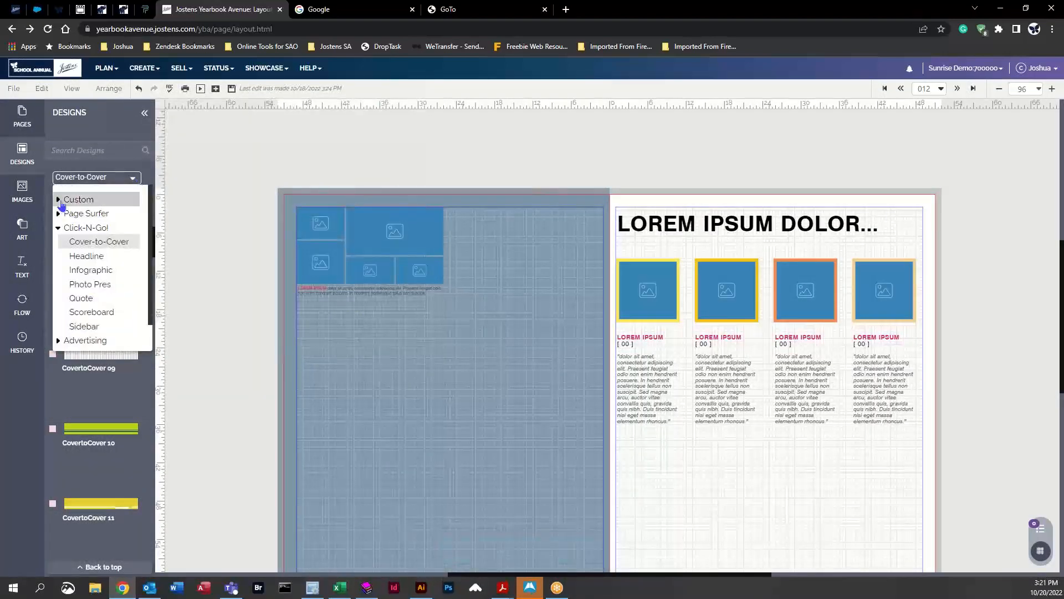
pyautogui.click(61, 202)
pyautogui.click(84, 214)
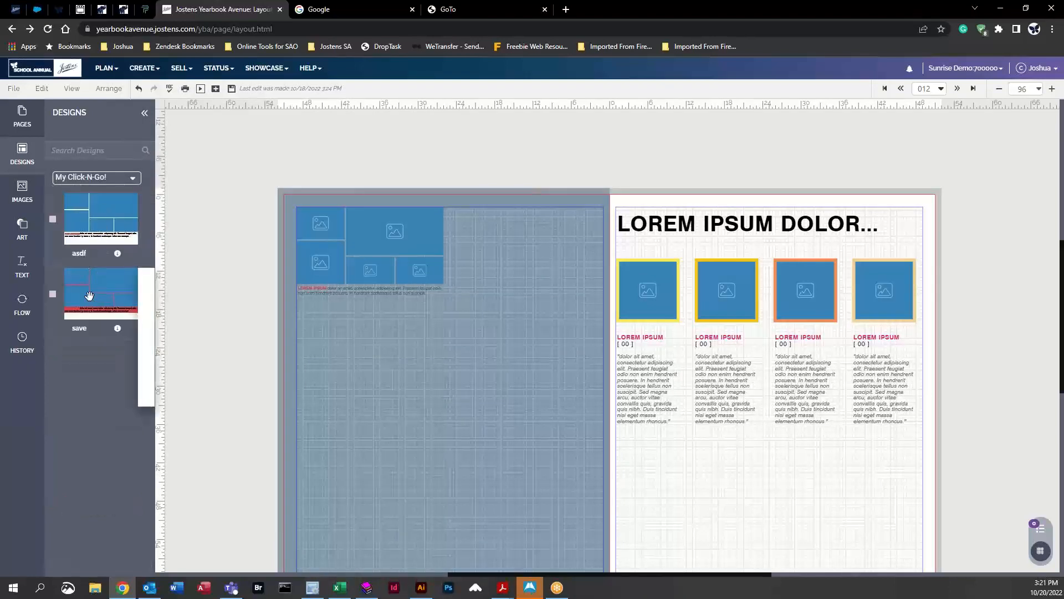
pyautogui.moveTo(89, 296); pyautogui.dragTo(370, 354)
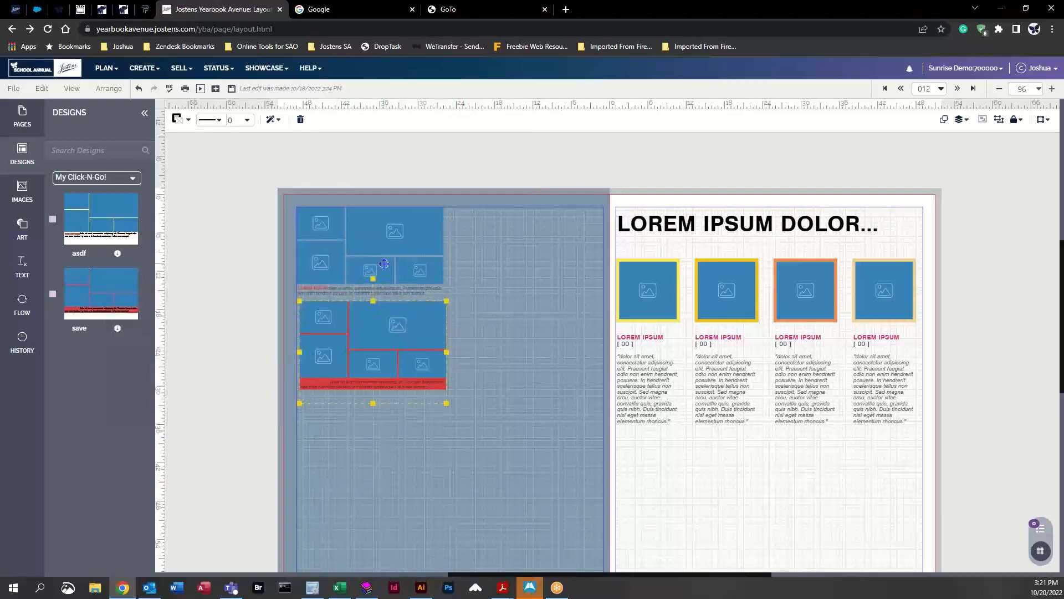
pyautogui.click(196, 212)
pyautogui.moveTo(87, 205); pyautogui.dragTo(473, 242)
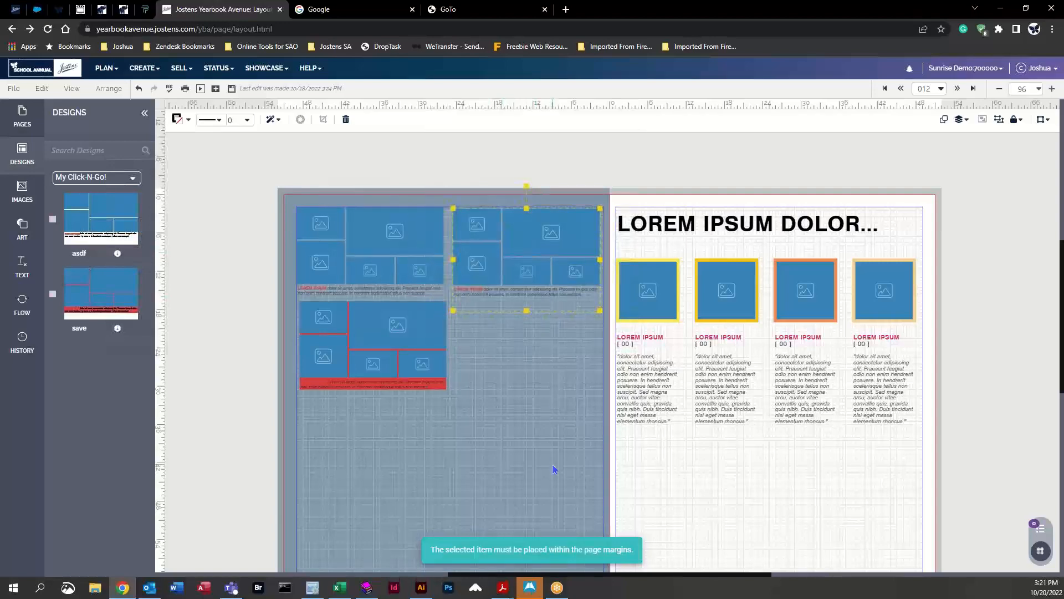
# Step: Browse the Page Surfer Gallery and Sports design categories
pyautogui.click(32, 157)
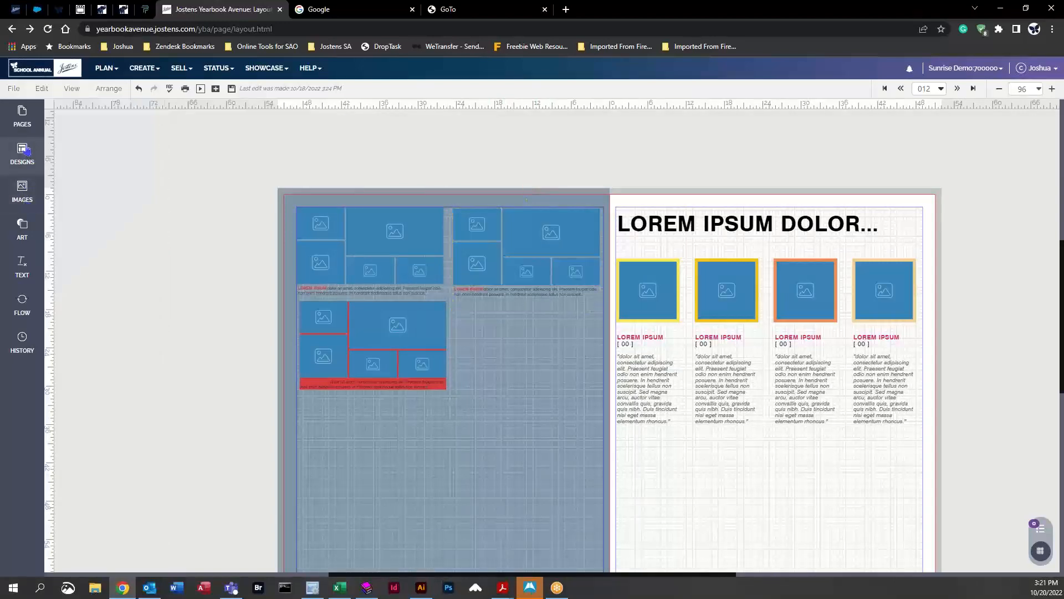
pyautogui.click(22, 153)
pyautogui.click(97, 177)
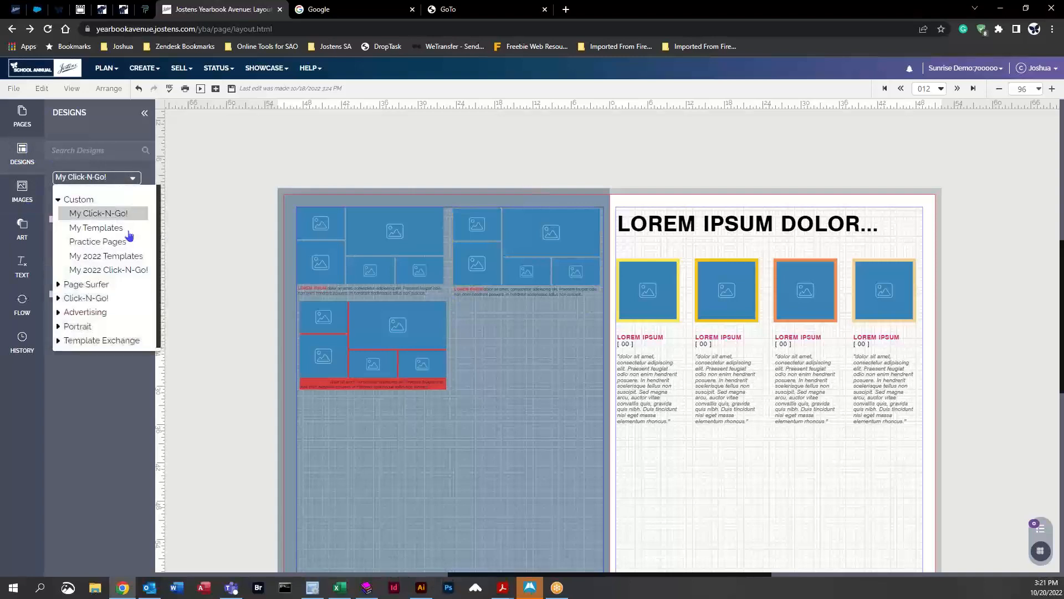
pyautogui.click(59, 285)
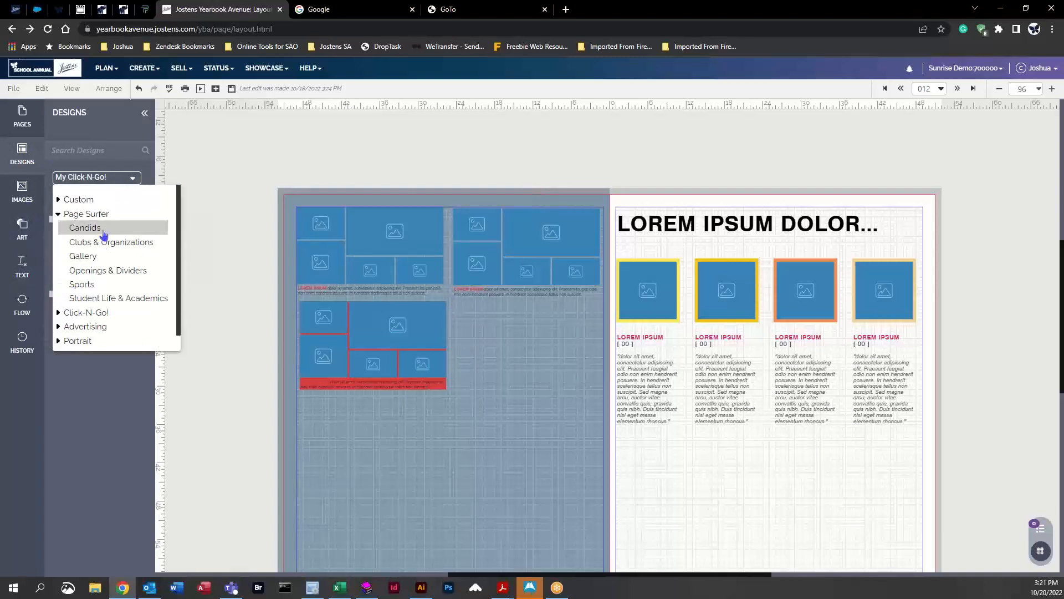
pyautogui.click(108, 258)
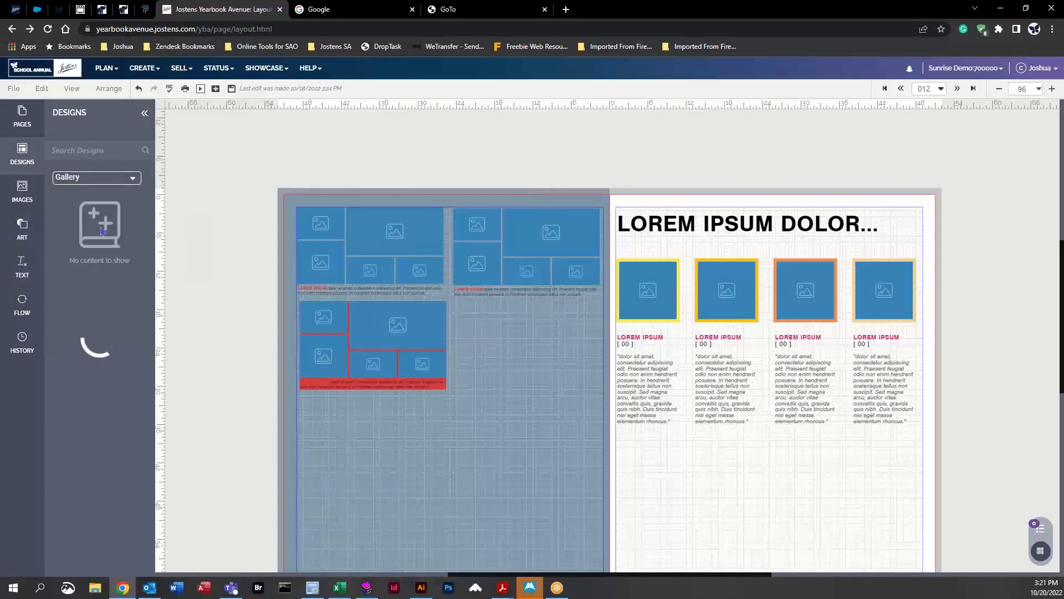
pyautogui.click(93, 180)
pyautogui.scroll(-1, 89, 249)
pyautogui.click(81, 267)
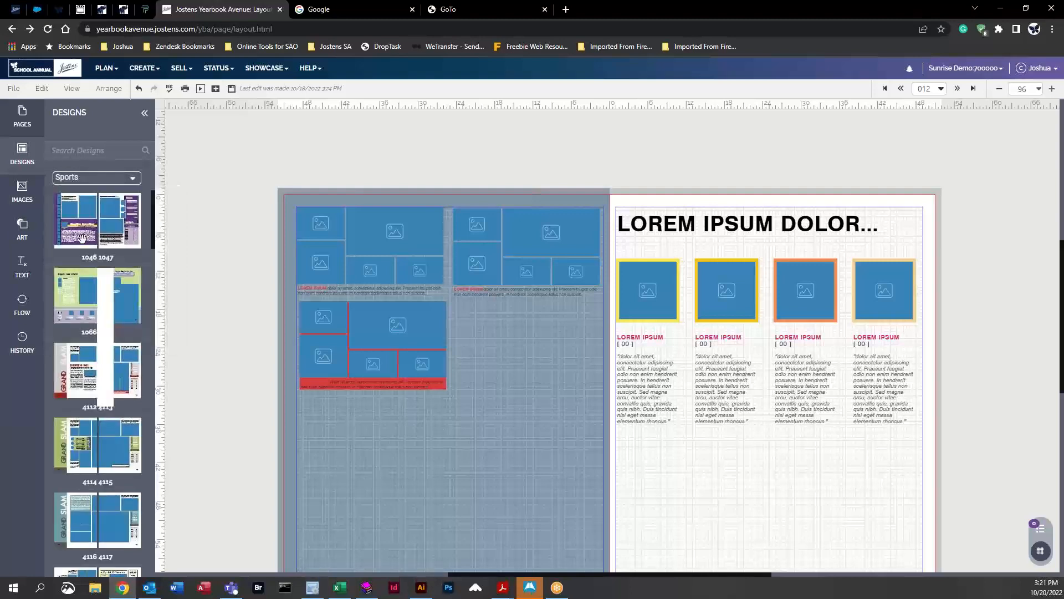
# Step: Browse the Click-N-Go Scoreboard and the Advertising design categories
pyautogui.click(76, 182)
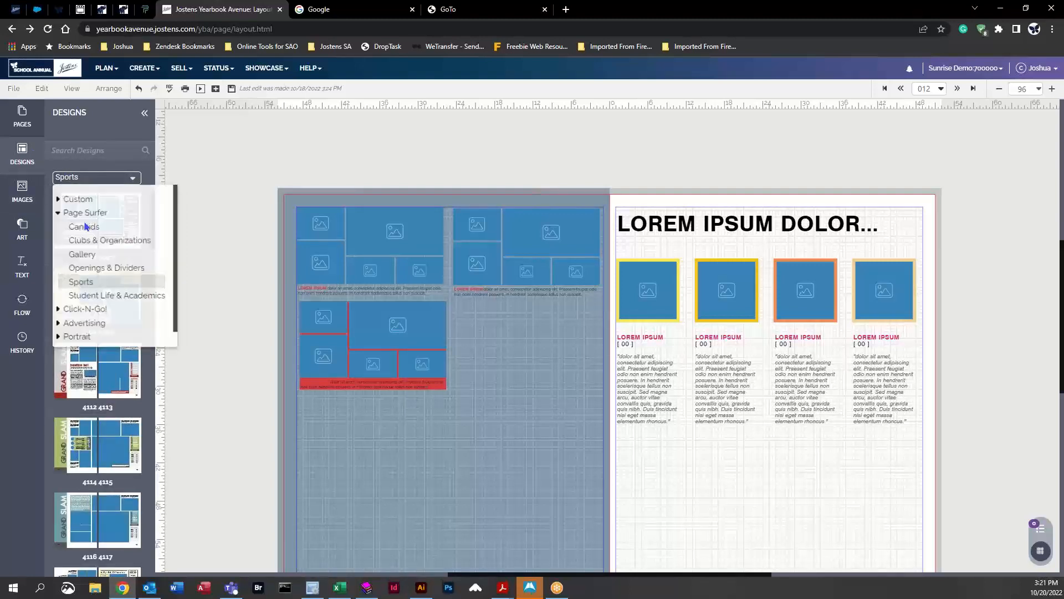
pyautogui.click(62, 312)
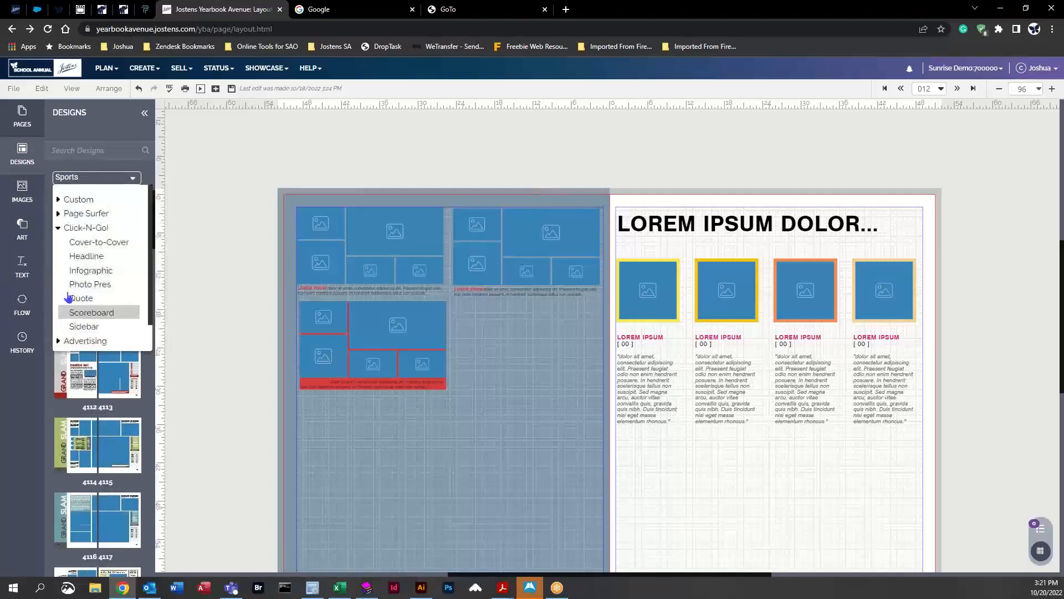
pyautogui.click(106, 313)
pyautogui.click(83, 178)
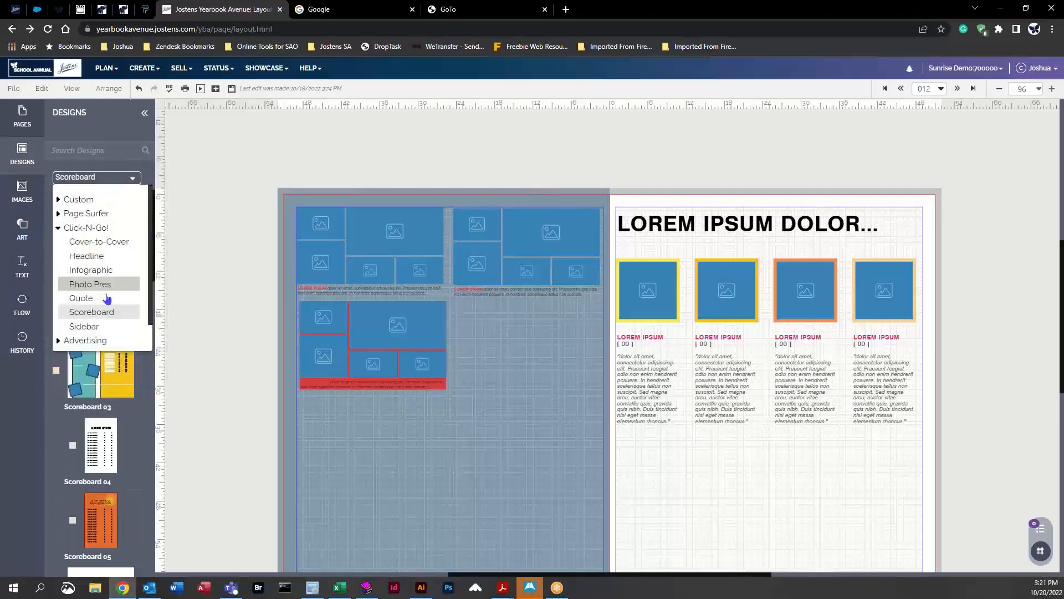
pyautogui.click(67, 341)
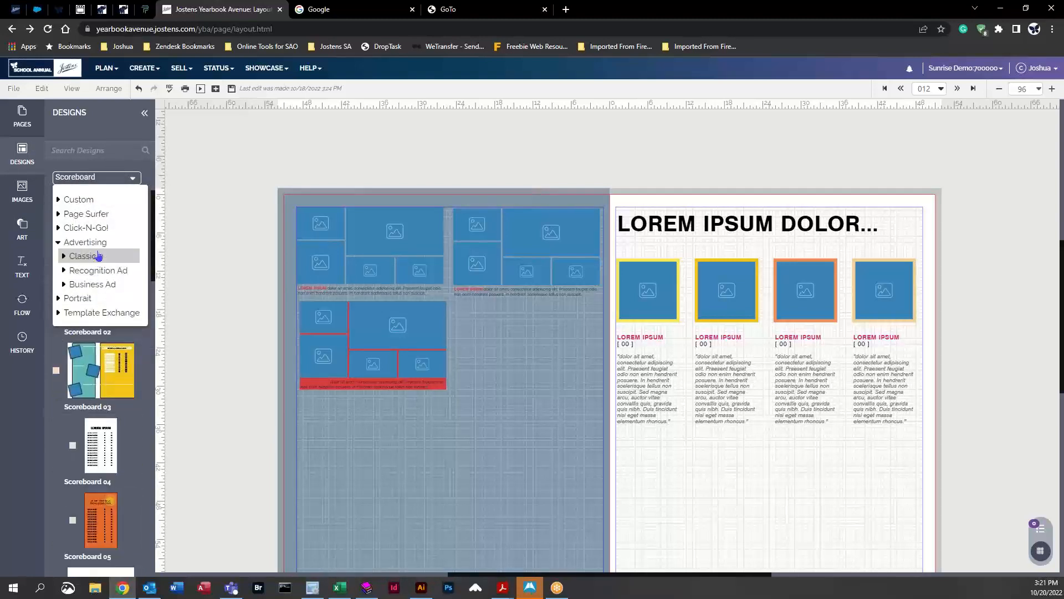
pyautogui.click(97, 256)
pyautogui.click(103, 271)
pyautogui.scroll(-3, 100, 388)
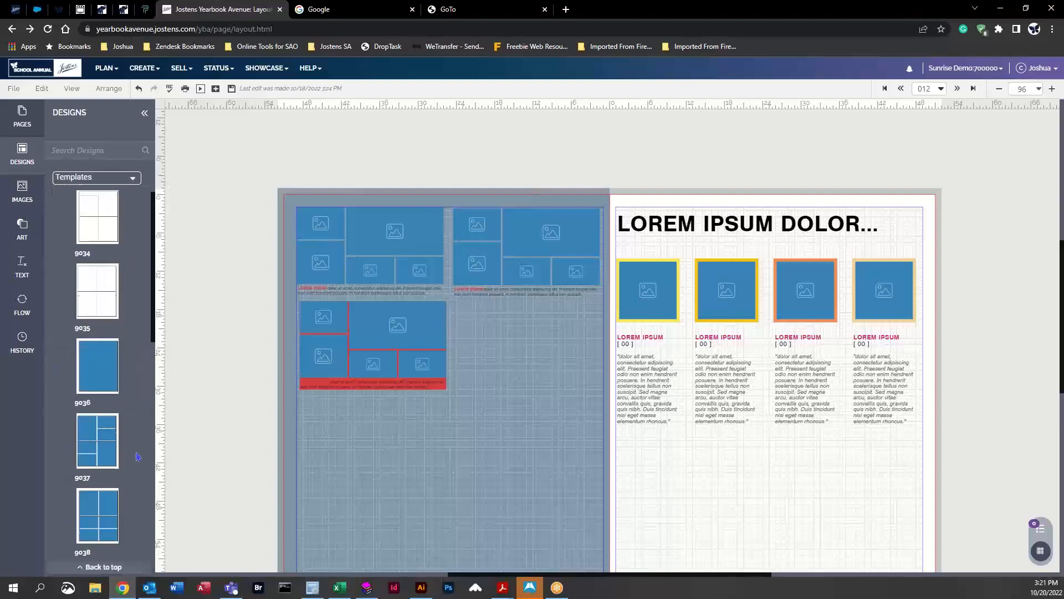
pyautogui.scroll(-3, 97, 431)
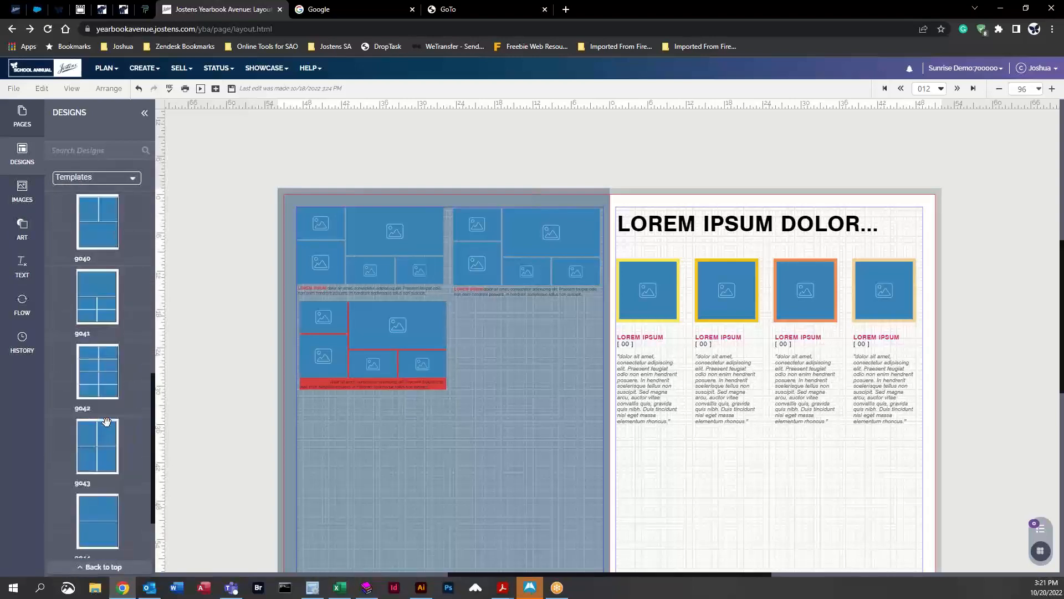
# Step: Browse the All Portraits design category
pyautogui.click(83, 177)
pyautogui.click(59, 243)
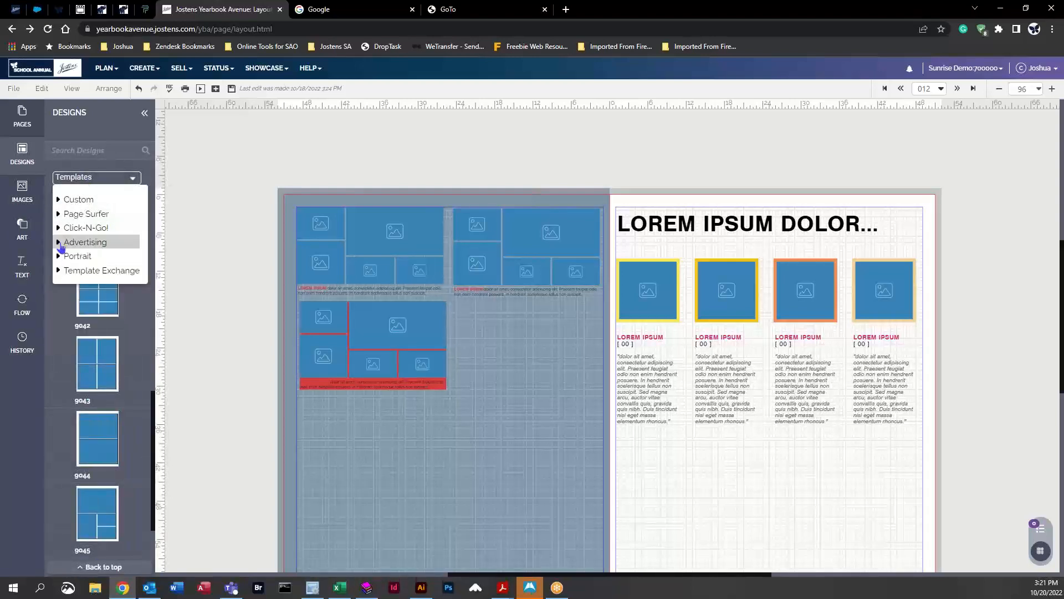
pyautogui.click(58, 257)
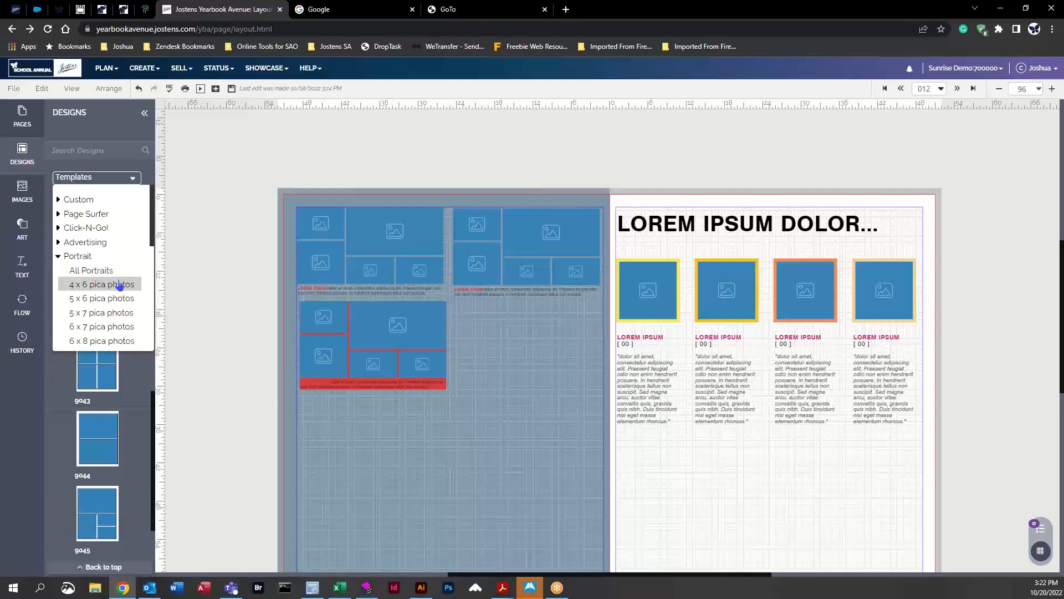
pyautogui.scroll(-2, 119, 288)
pyautogui.click(93, 199)
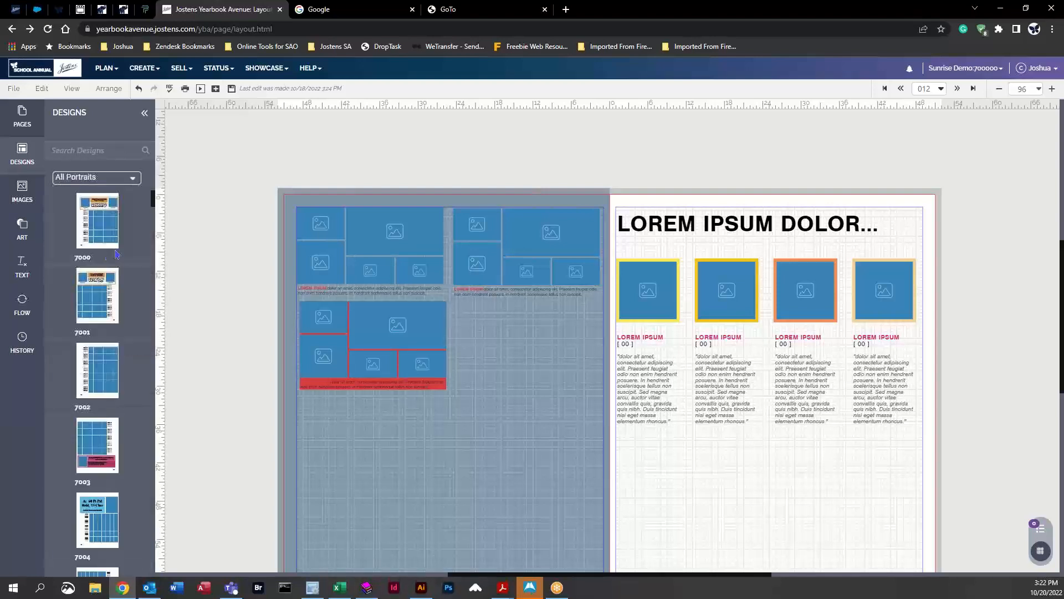
pyautogui.moveTo(154, 203); pyautogui.dragTo(160, 274)
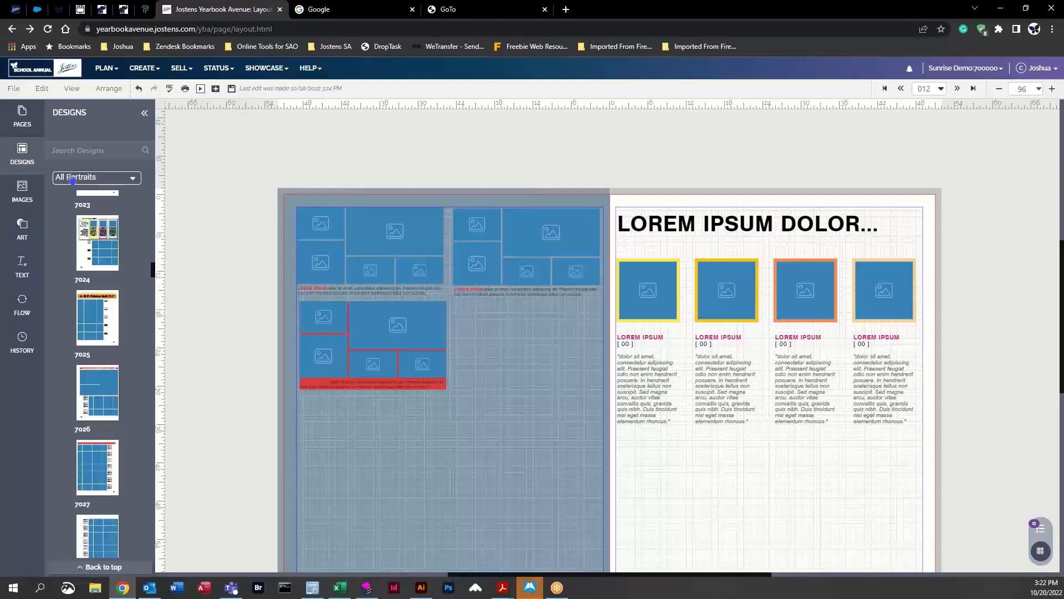
# Step: Add square, circle and pentagon image frames to the lower part of the left page
pyautogui.click(25, 237)
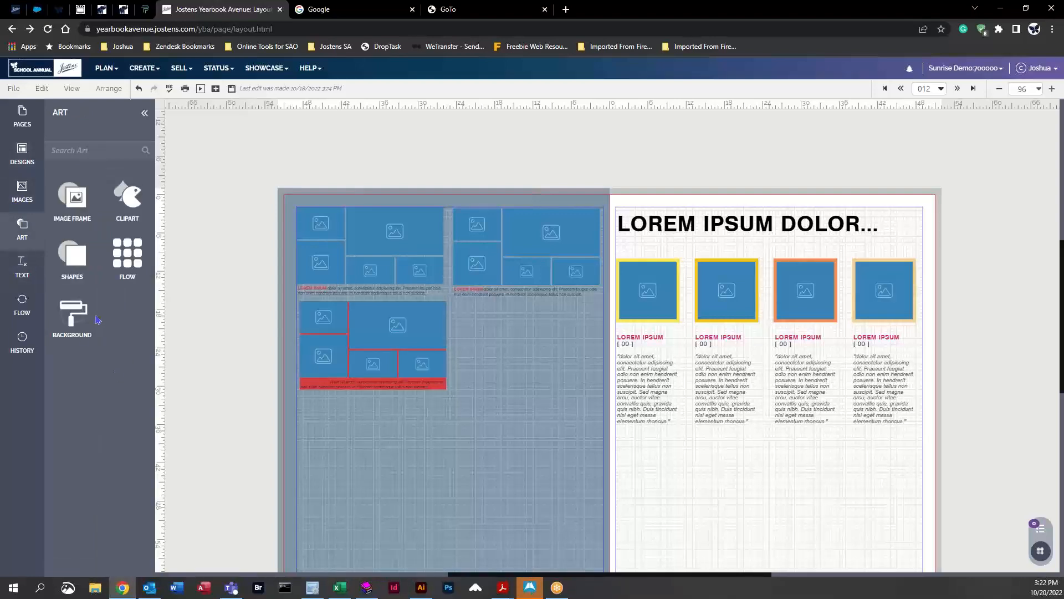
pyautogui.click(76, 211)
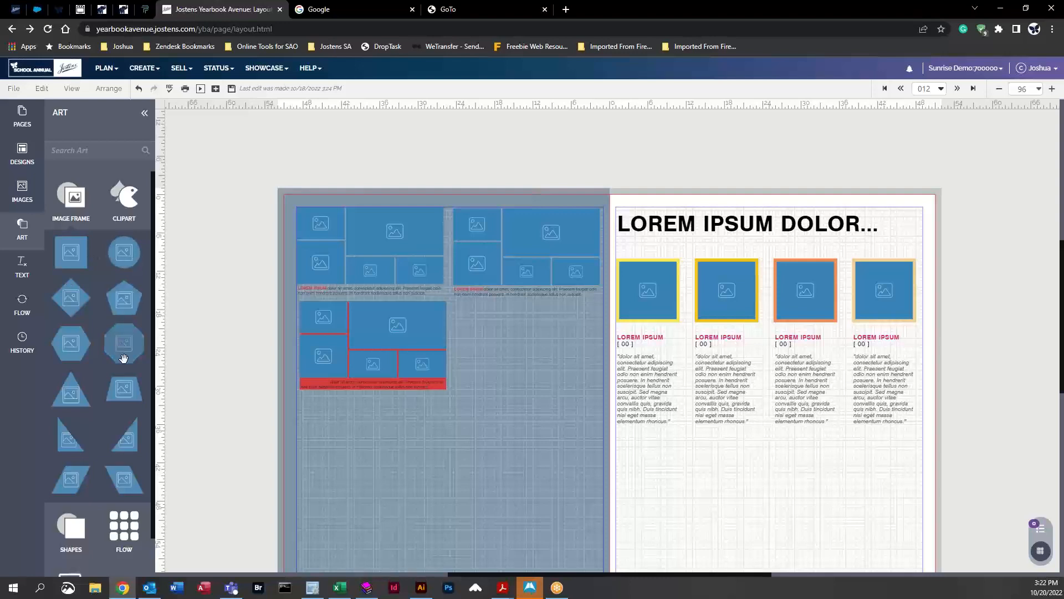
pyautogui.moveTo(86, 263); pyautogui.dragTo(571, 421)
pyautogui.moveTo(125, 252); pyautogui.dragTo(304, 507)
pyautogui.moveTo(132, 302); pyautogui.dragTo(477, 517)
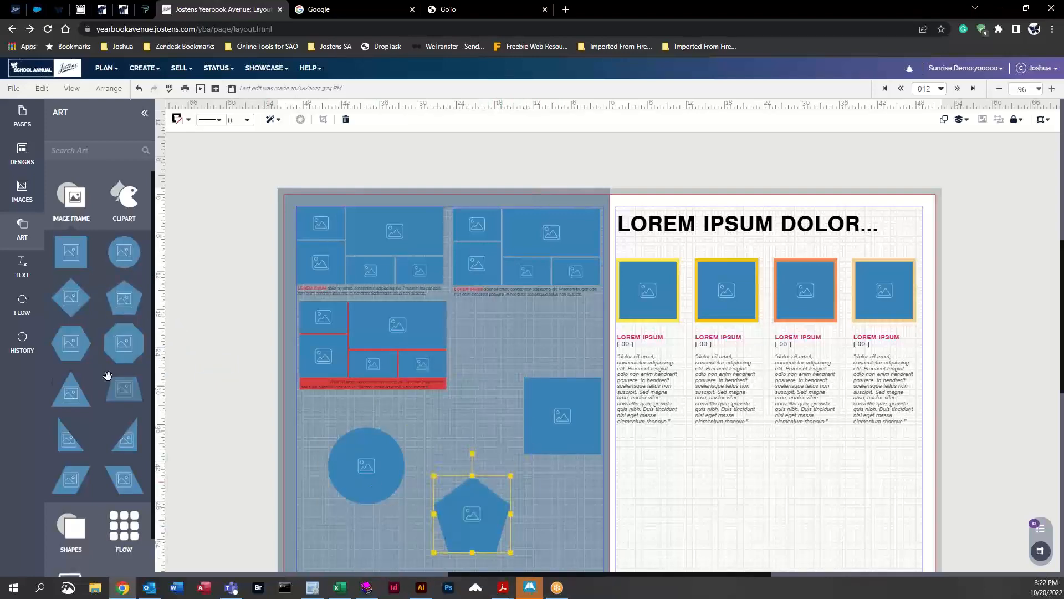
# Step: Add a triangle image frame to the left page and reposition the triangle and square frames
pyautogui.moveTo(71, 391); pyautogui.dragTo(499, 345)
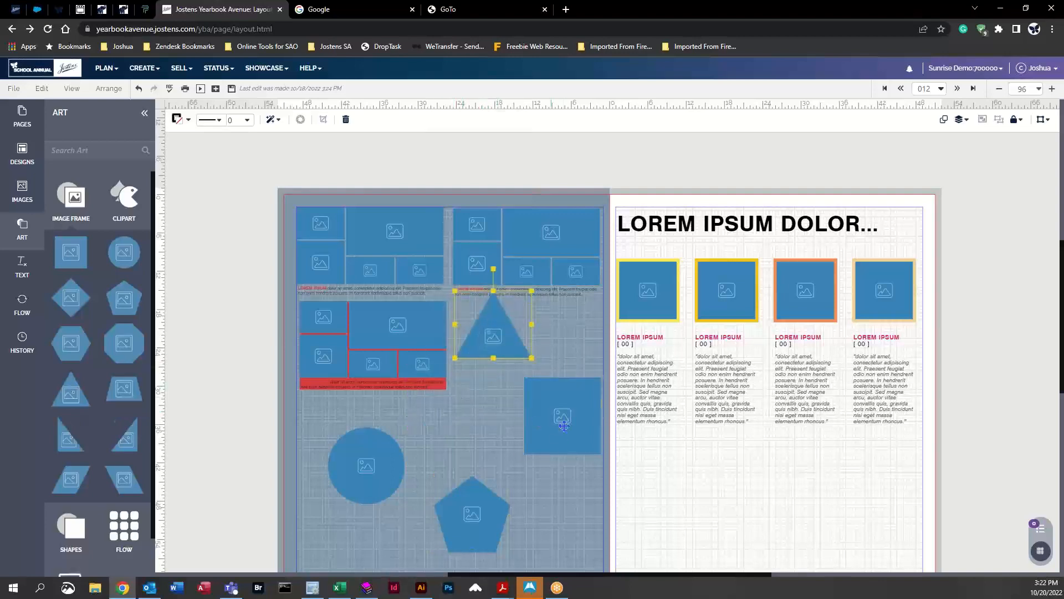
pyautogui.moveTo(564, 425); pyautogui.dragTo(556, 449)
pyautogui.moveTo(508, 328); pyautogui.dragTo(509, 358)
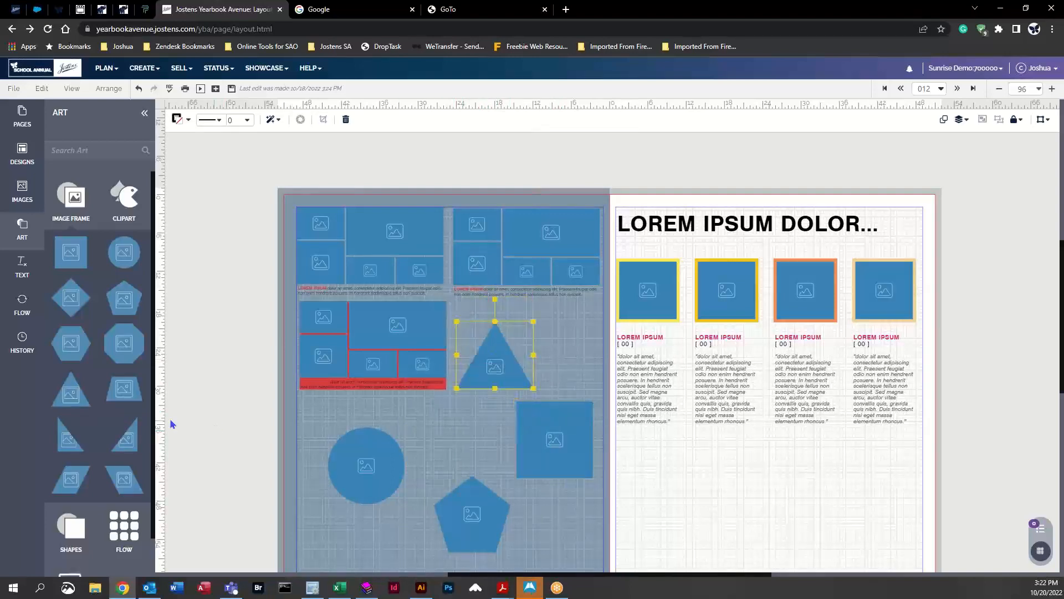
# Step: Fill the triangle, circle, pentagon and square frames with activity candid photos
pyautogui.click(23, 191)
pyautogui.moveTo(78, 291); pyautogui.dragTo(484, 392)
pyautogui.moveTo(113, 463); pyautogui.dragTo(366, 466)
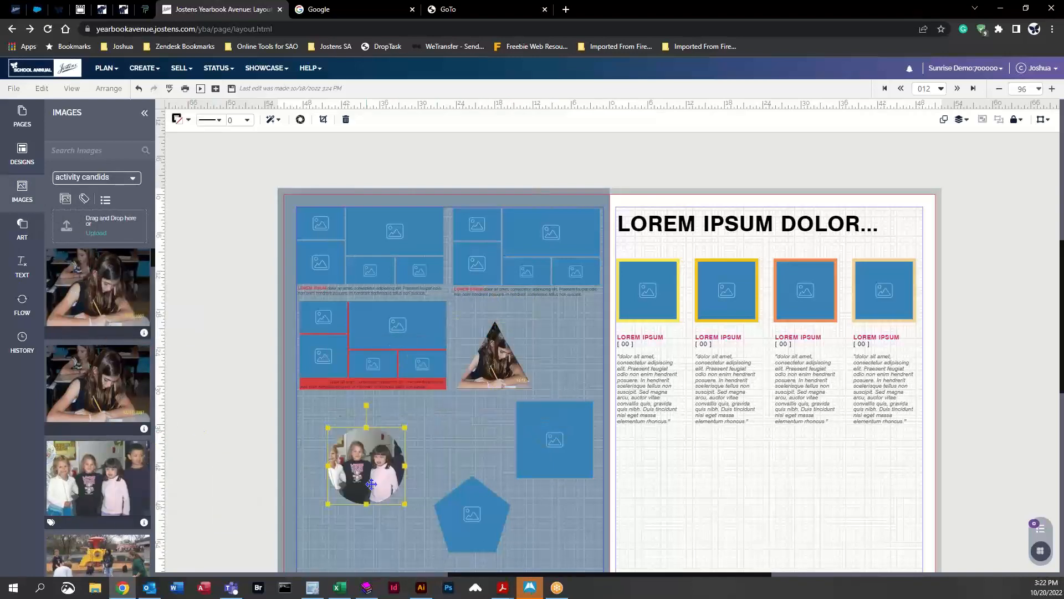
pyautogui.moveTo(97, 557); pyautogui.dragTo(465, 529)
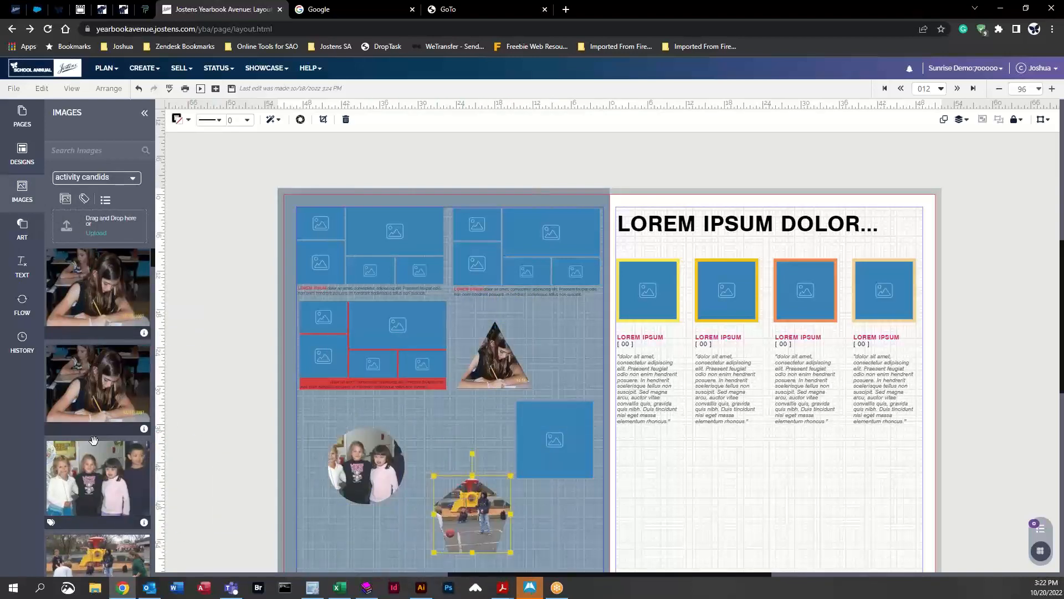
pyautogui.scroll(-5, 94, 438)
pyautogui.moveTo(87, 406); pyautogui.dragTo(554, 439)
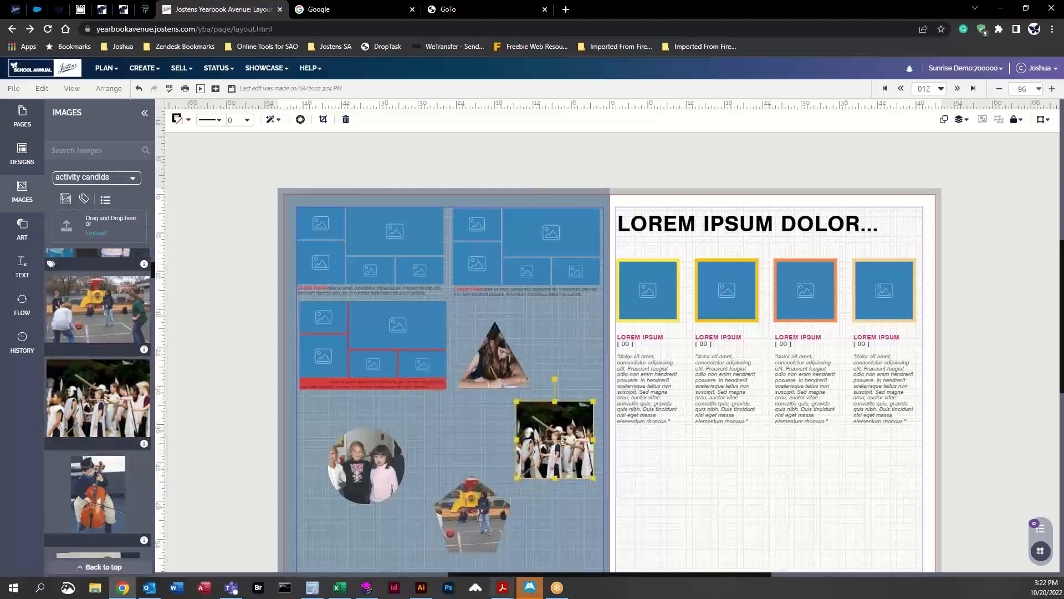
pyautogui.click(553, 368)
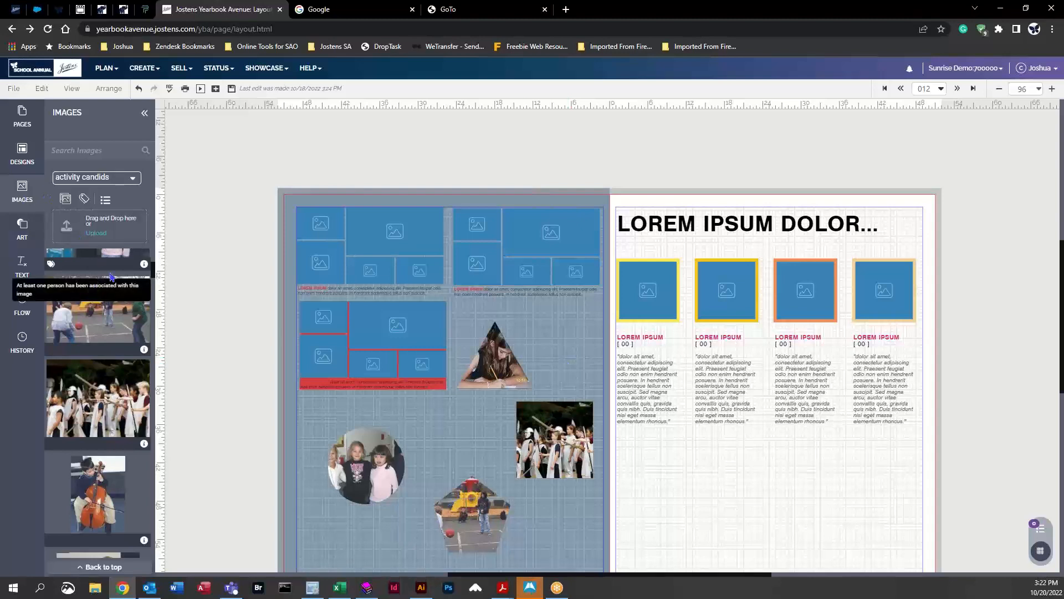
# Step: Open the clipart library and browse the Sports category
pyautogui.click(23, 231)
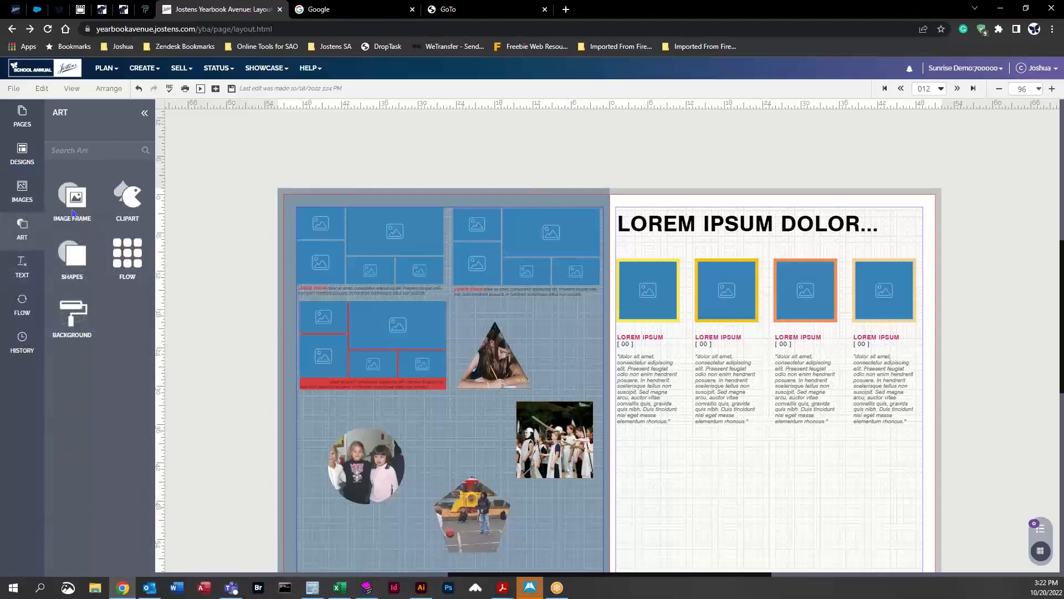
pyautogui.click(126, 202)
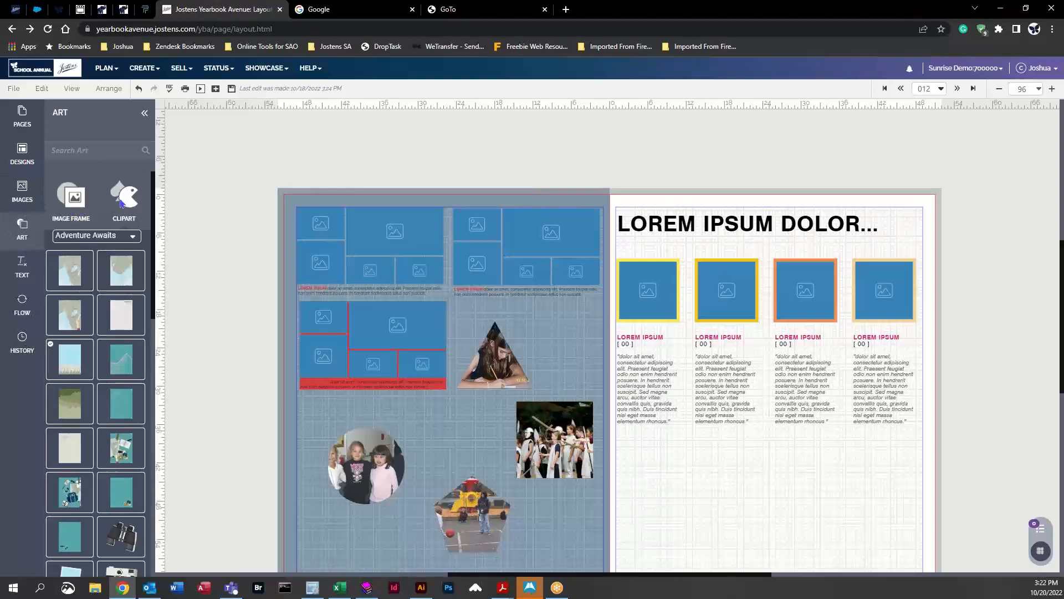
pyautogui.click(129, 236)
pyautogui.scroll(1, 83, 288)
pyautogui.click(73, 286)
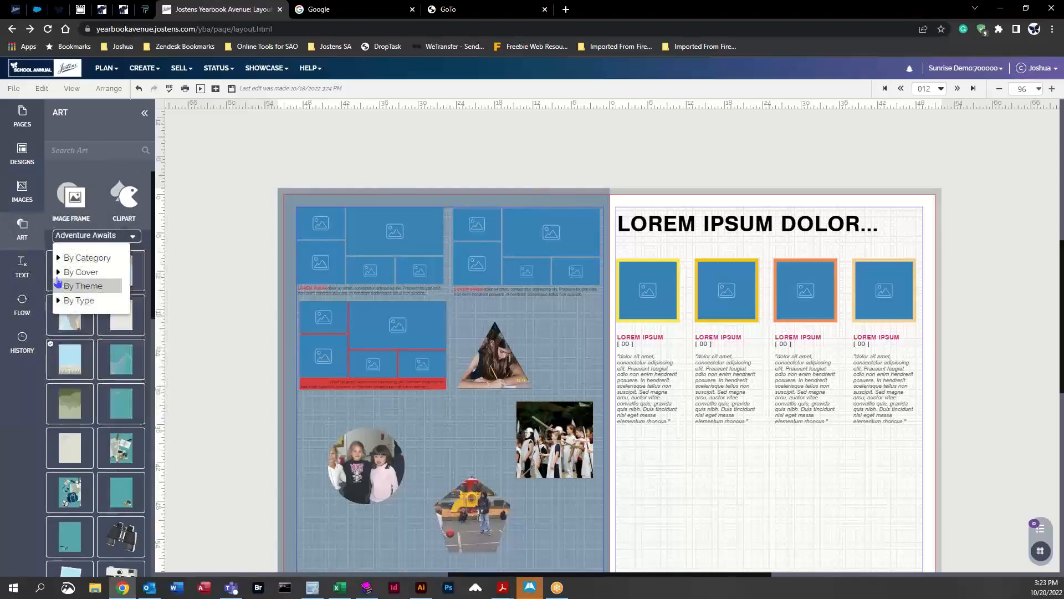
pyautogui.click(75, 258)
pyautogui.scroll(-2, 103, 311)
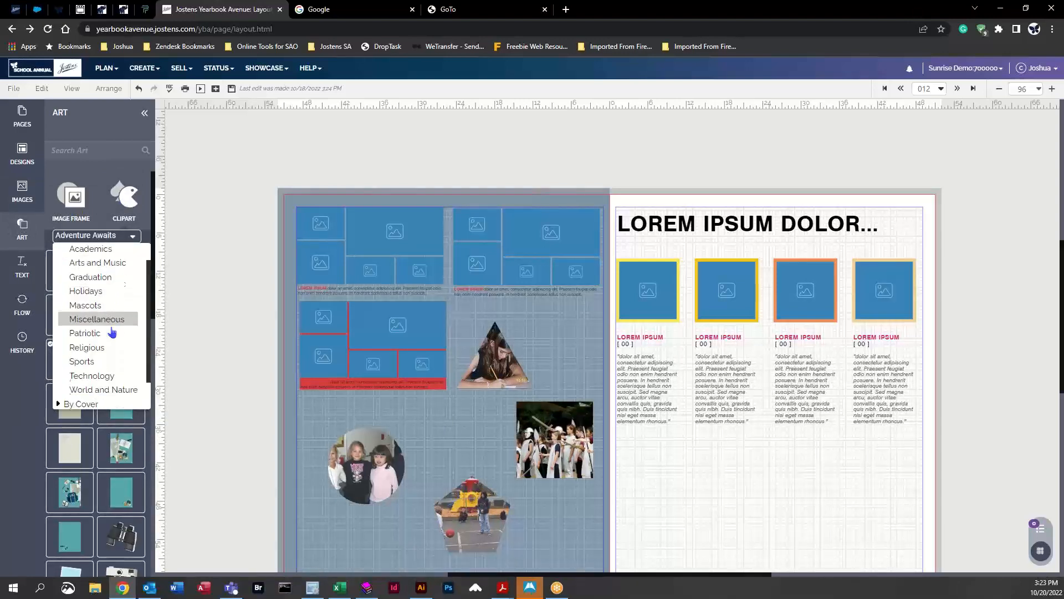
pyautogui.click(81, 348)
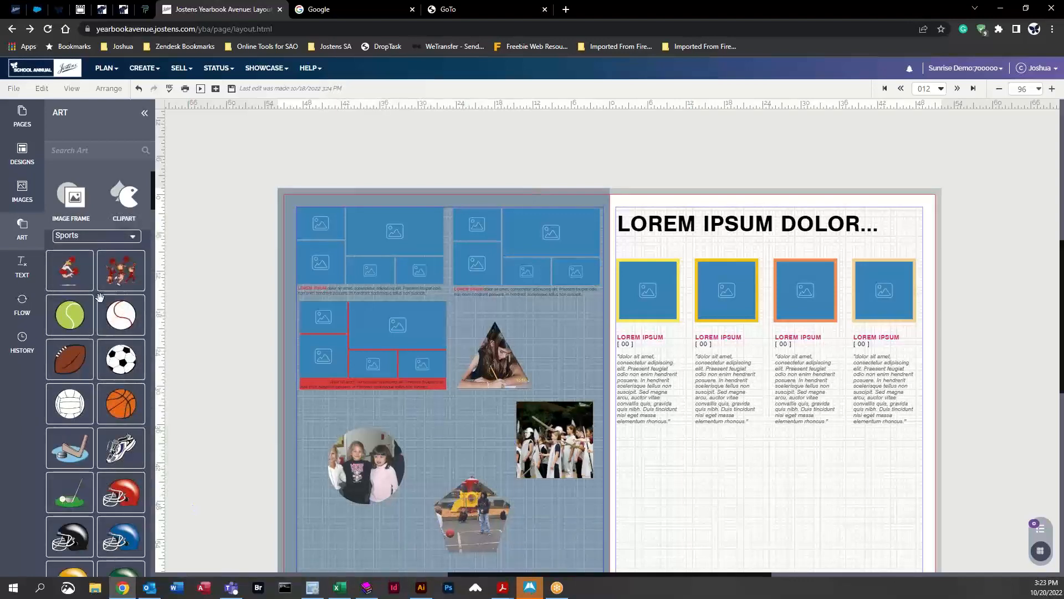
# Step: Browse clipart by cover and by theme, viewing the Color and Book Worm themes
pyautogui.click(139, 239)
pyautogui.scroll(2, 66, 280)
pyautogui.click(62, 251)
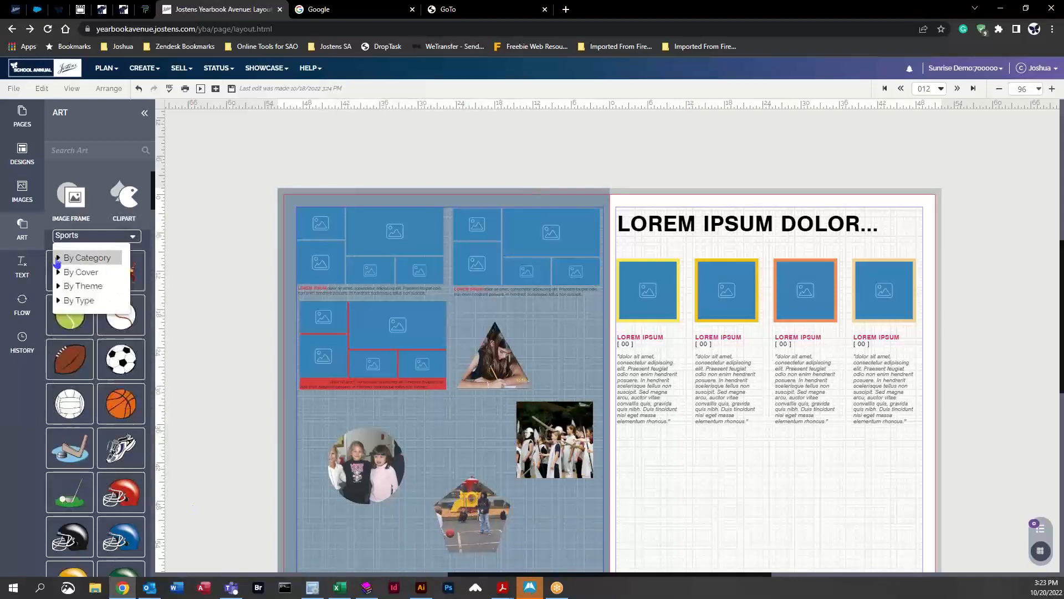
pyautogui.click(59, 273)
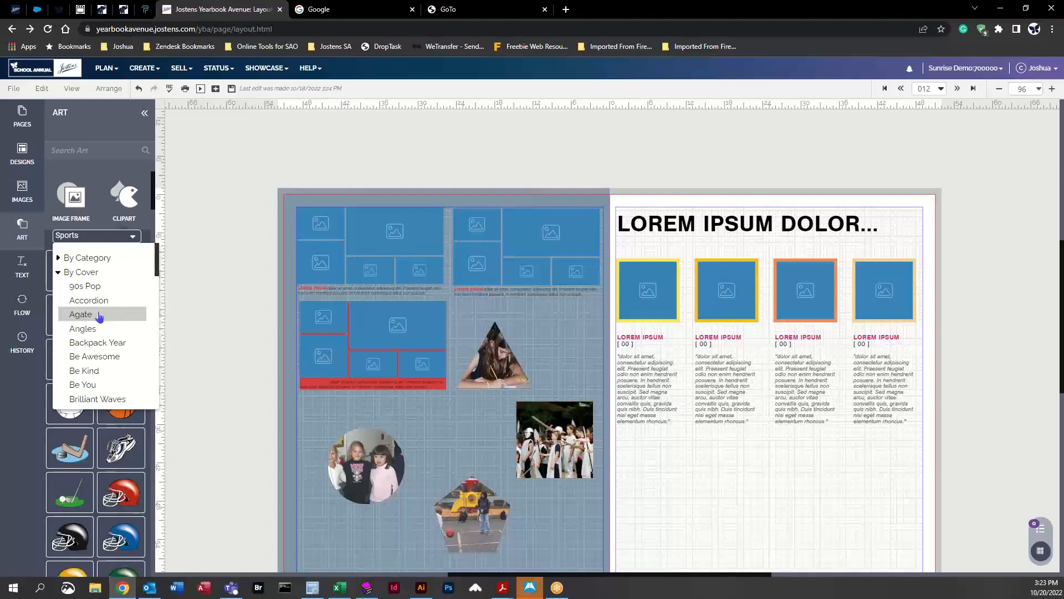
pyautogui.scroll(-3, 111, 343)
pyautogui.scroll(3, 83, 327)
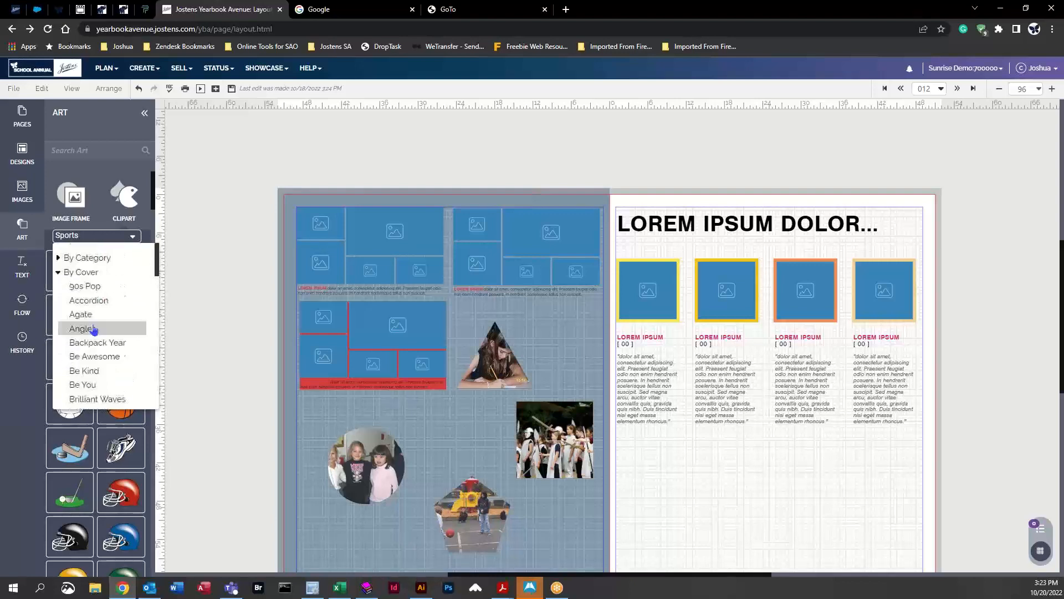
pyautogui.click(67, 275)
pyautogui.click(78, 288)
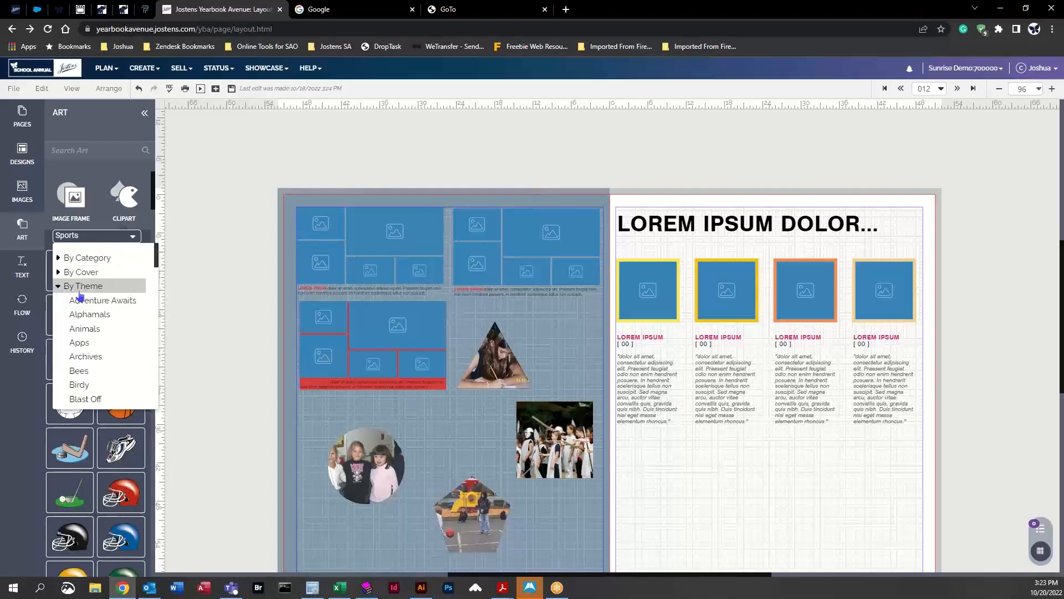
pyautogui.scroll(-8, 111, 310)
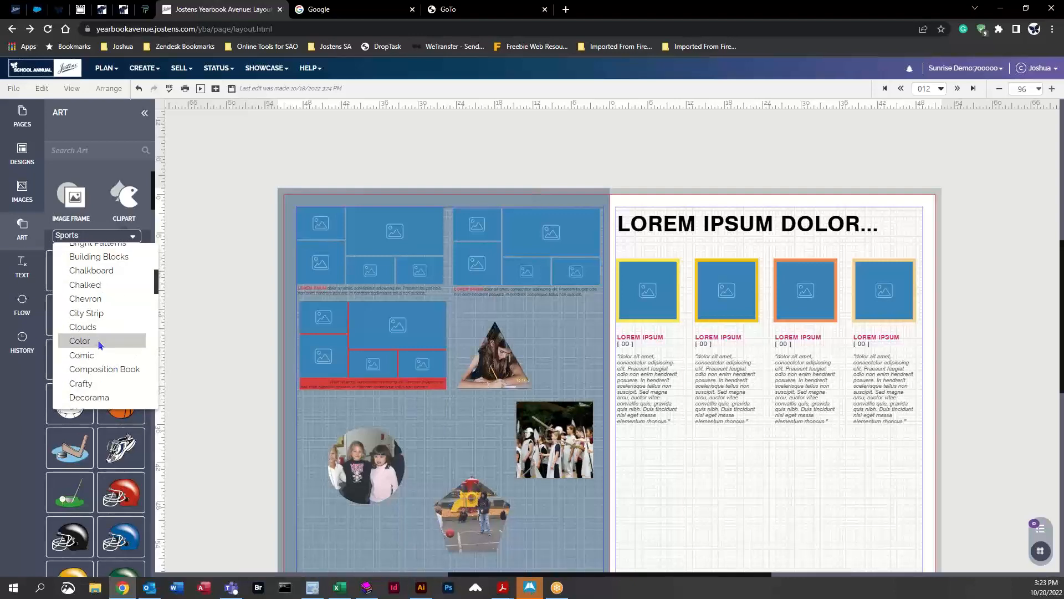
pyautogui.click(101, 342)
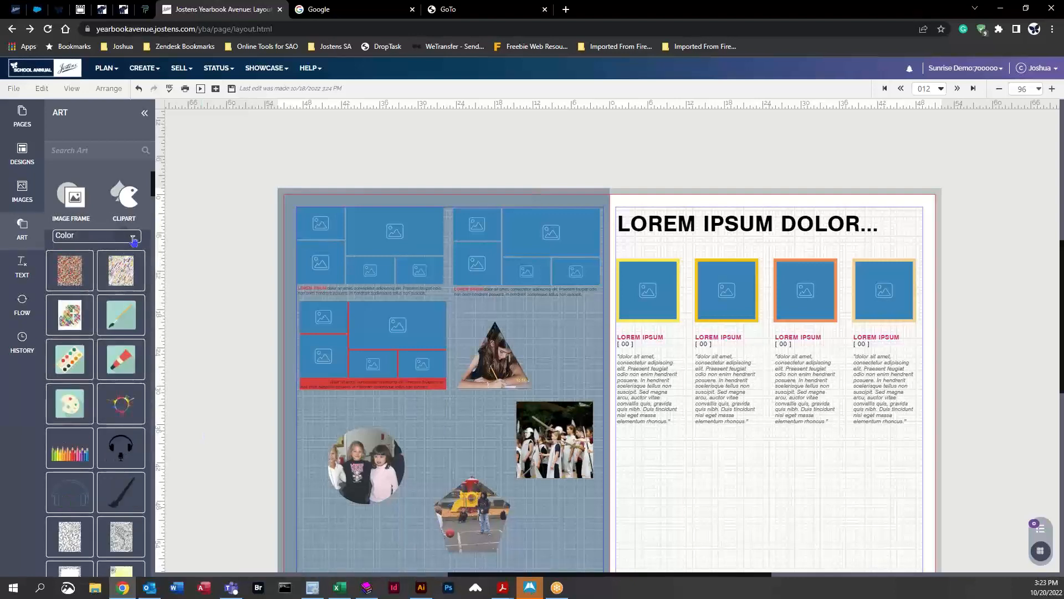
pyautogui.click(133, 237)
pyautogui.scroll(4, 109, 350)
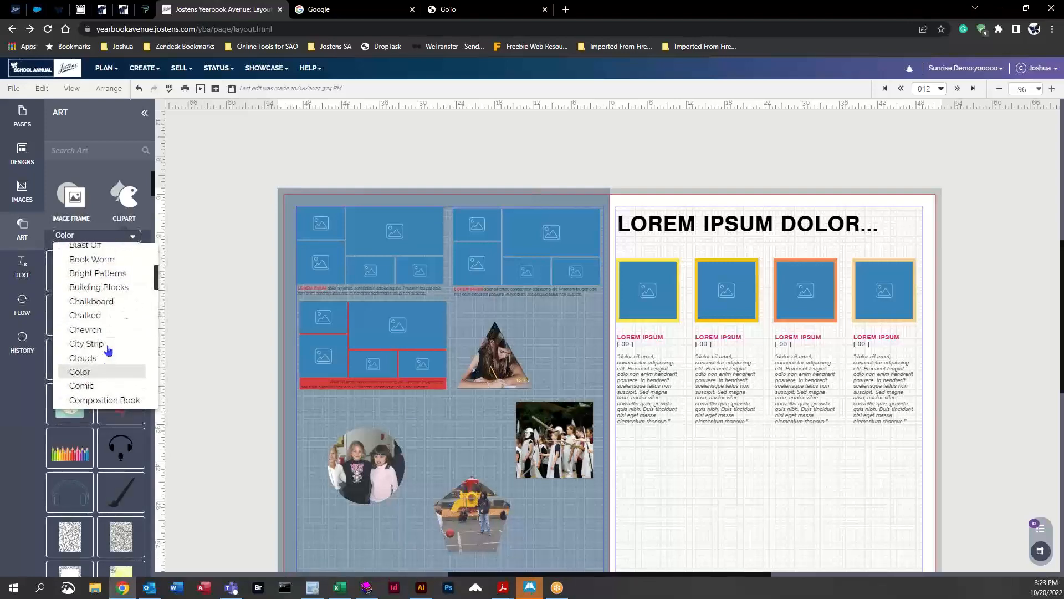
pyautogui.scroll(3, 109, 350)
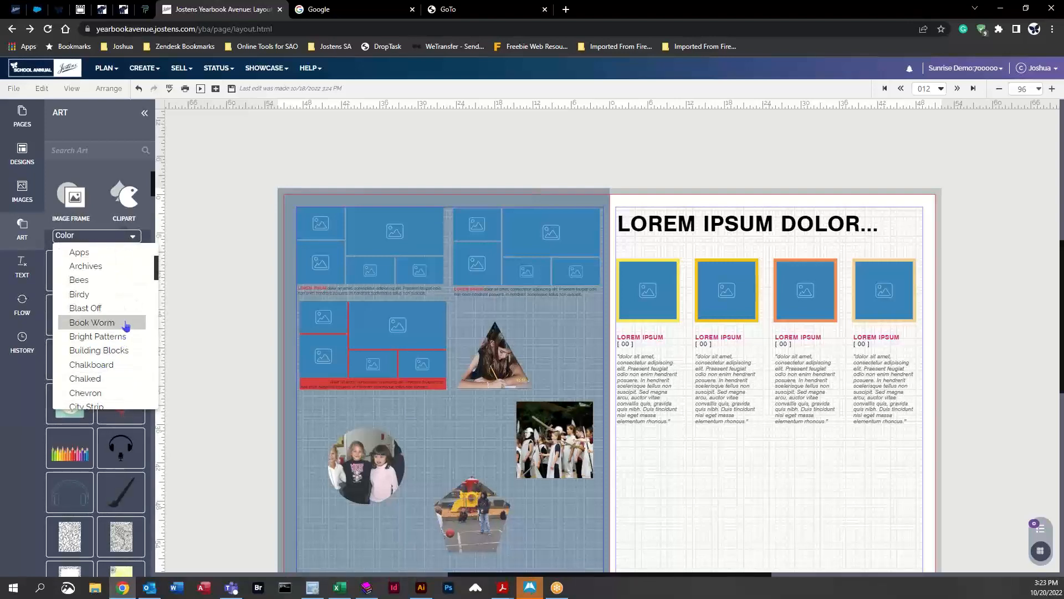
pyautogui.click(92, 322)
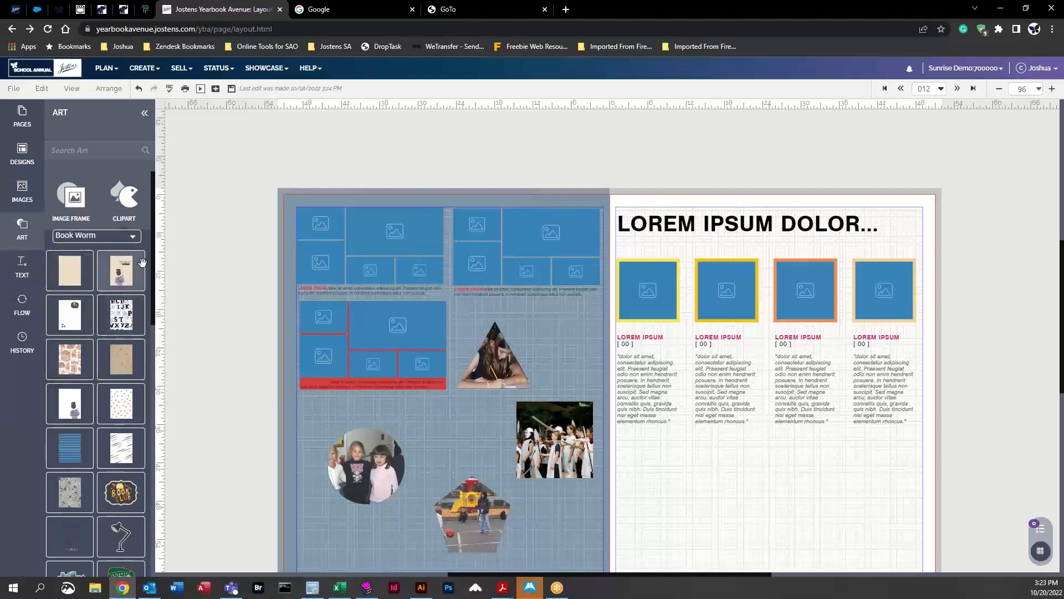
# Step: Browse the Birdy clipart theme and switch to the Bees theme
pyautogui.click(138, 240)
pyautogui.scroll(3, 111, 342)
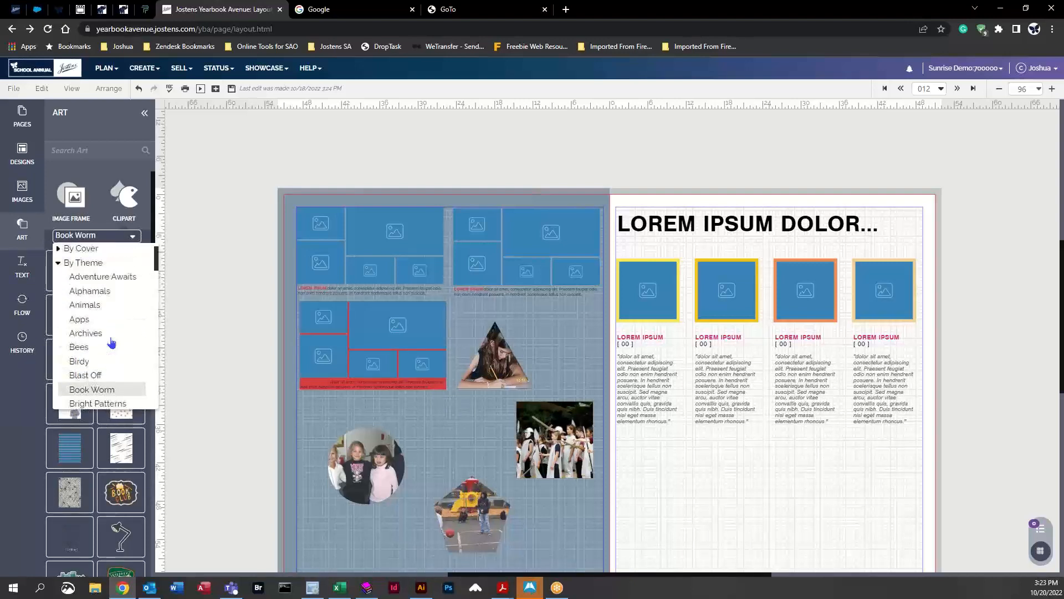
pyautogui.click(91, 369)
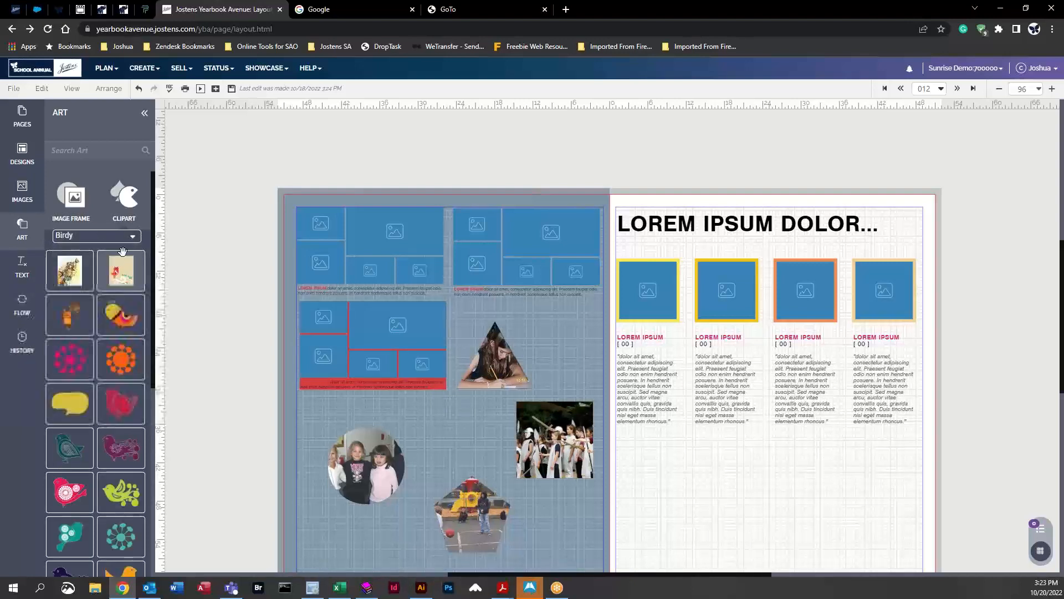
pyautogui.click(133, 237)
pyautogui.scroll(-2, 108, 347)
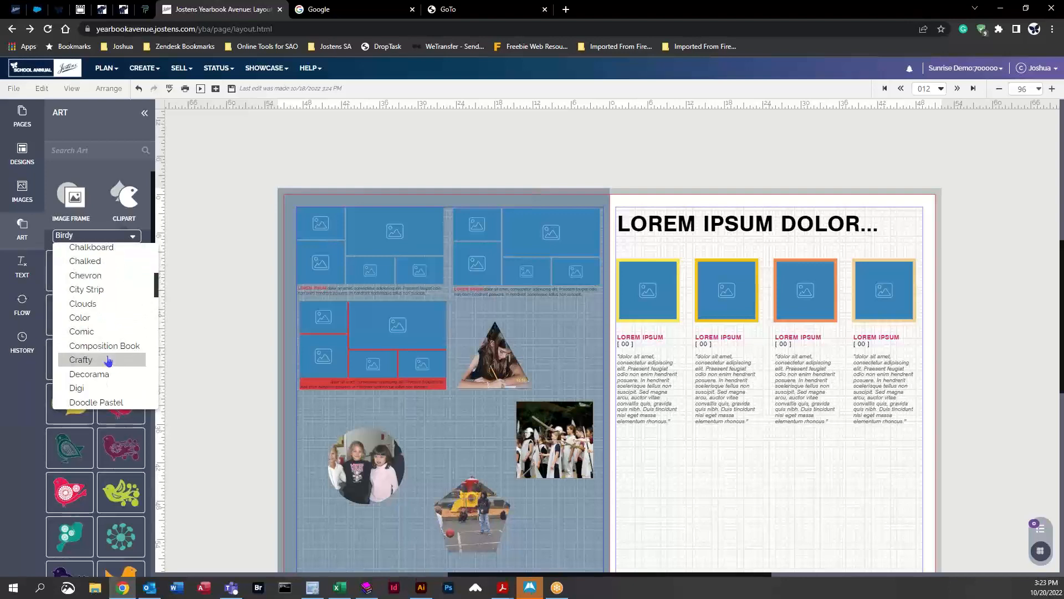
pyautogui.scroll(4, 103, 373)
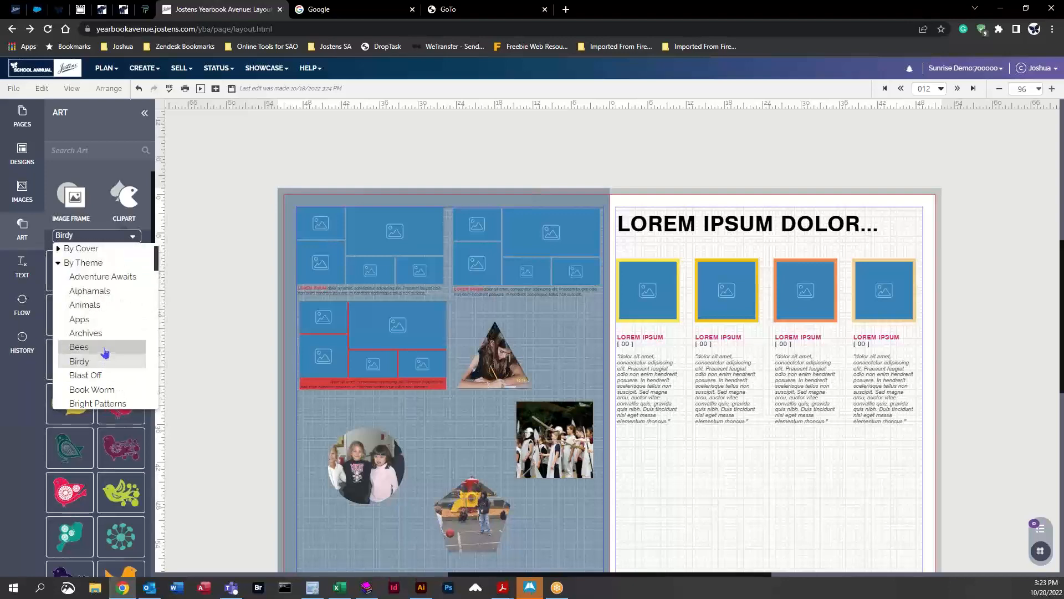
pyautogui.click(105, 348)
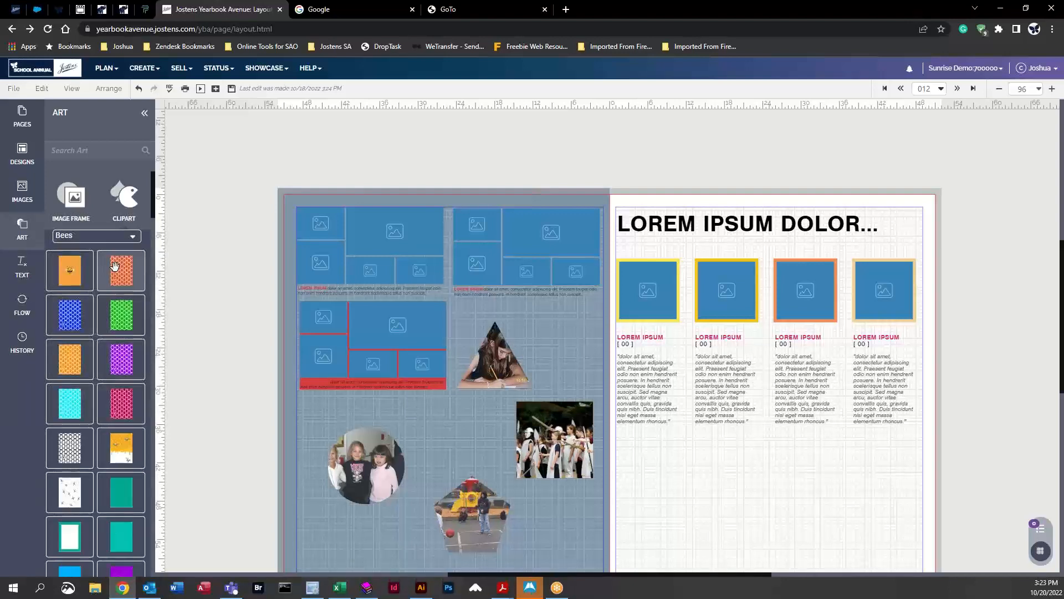
# Step: Place an orange bee clipart on the left page between the circle photo and the square photo
pyautogui.click(137, 240)
pyautogui.click(137, 240)
pyautogui.scroll(-10, 114, 455)
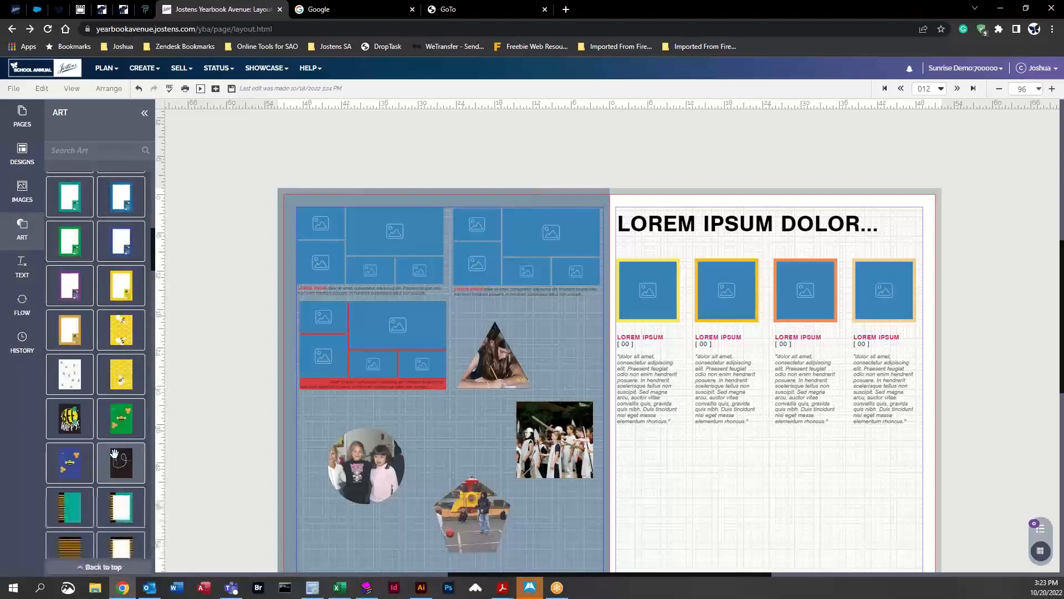
pyautogui.scroll(-8, 114, 453)
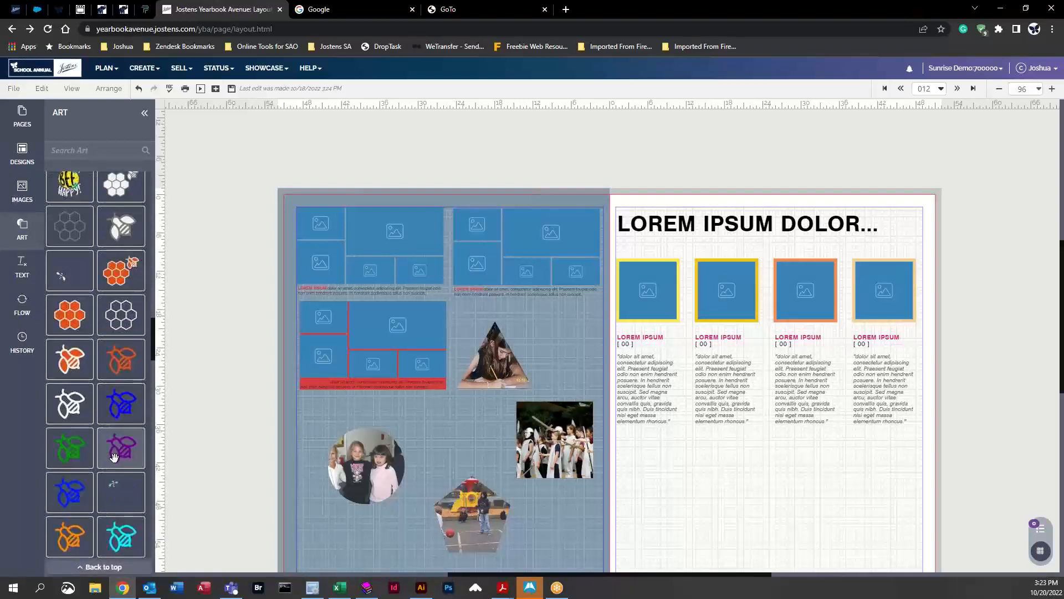
pyautogui.scroll(-4, 113, 457)
pyautogui.moveTo(66, 346); pyautogui.dragTo(450, 474)
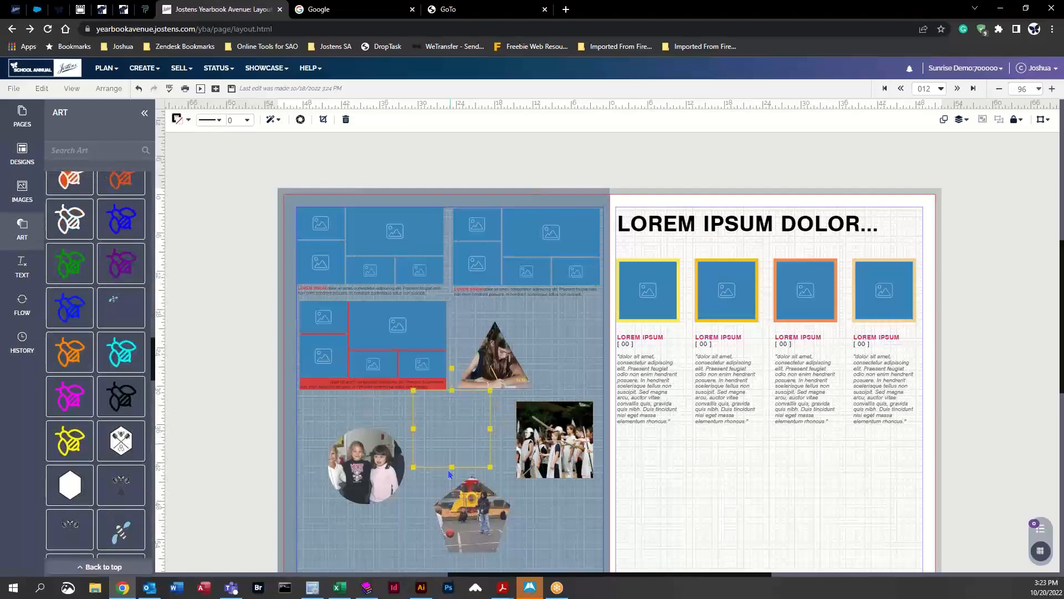
pyautogui.moveTo(454, 433); pyautogui.dragTo(461, 440)
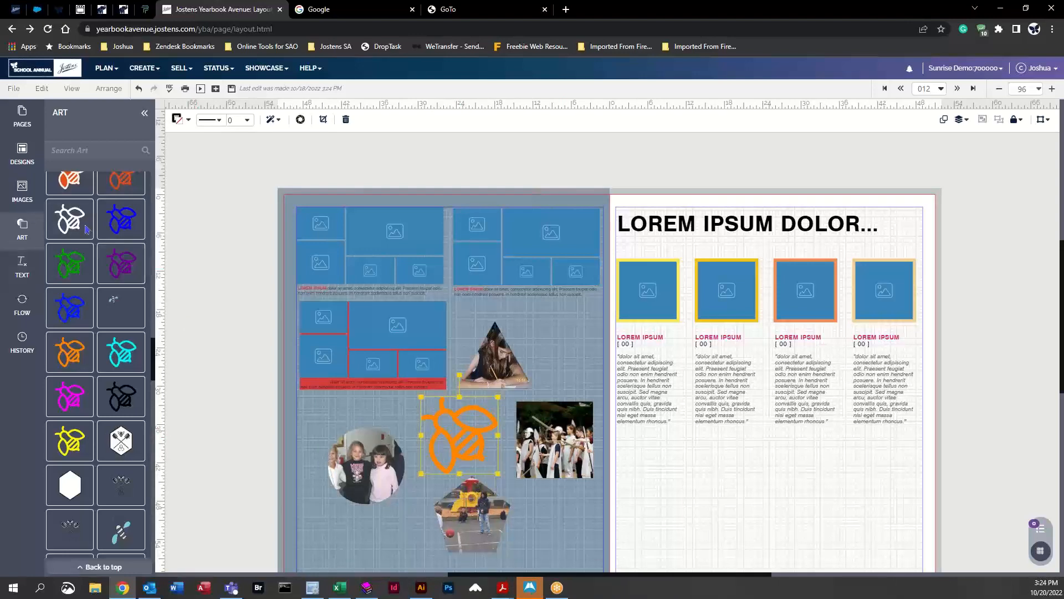
pyautogui.scroll(5, 94, 309)
pyautogui.scroll(-10, 94, 310)
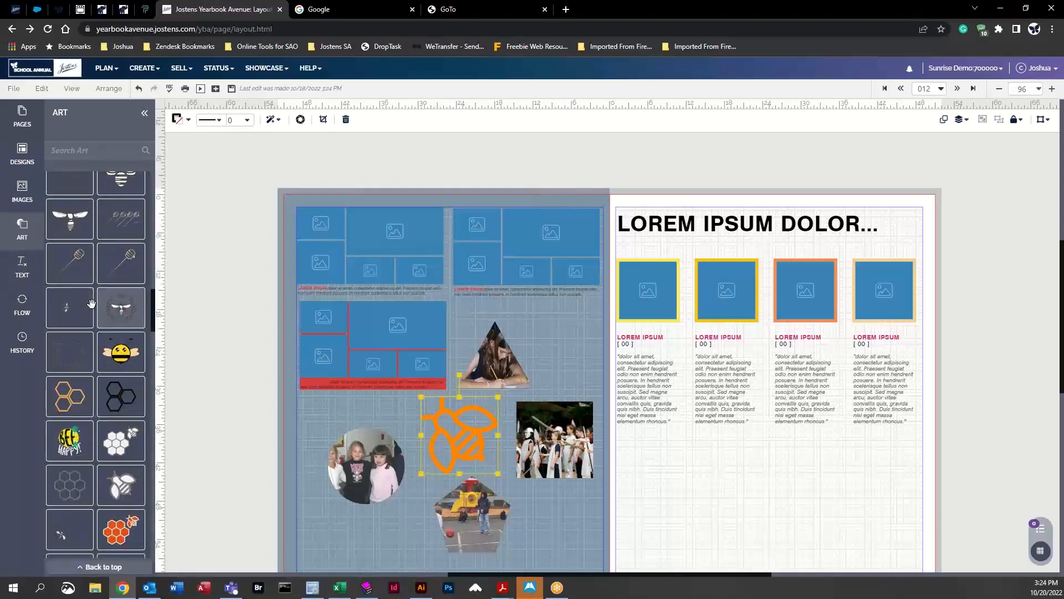
pyautogui.scroll(3, 97, 297)
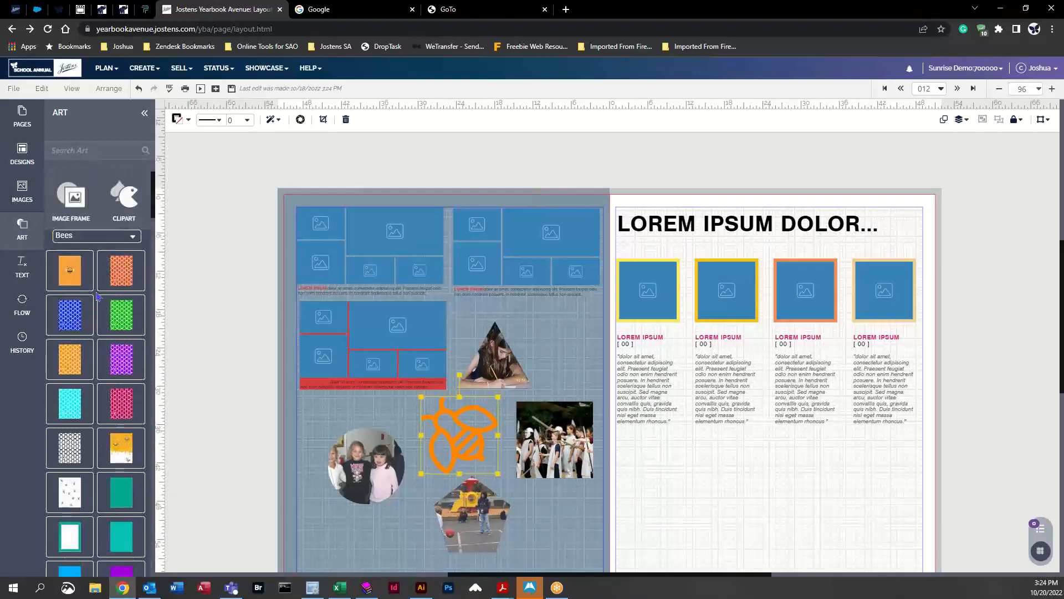
pyautogui.click(121, 210)
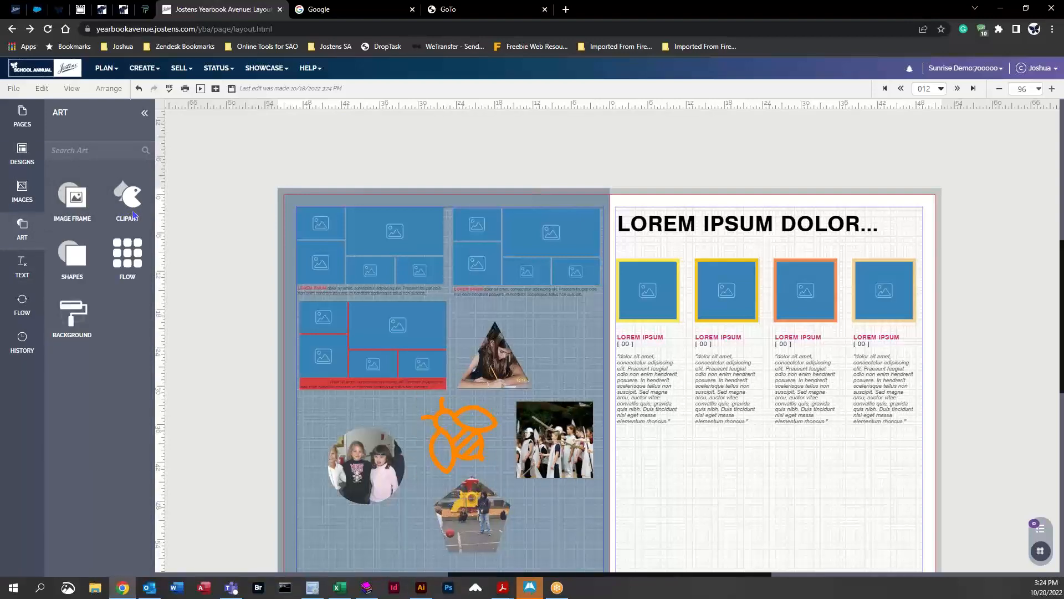
# Step: Add a styled text box to the left page and set its font to AYT Alibi
pyautogui.click(21, 267)
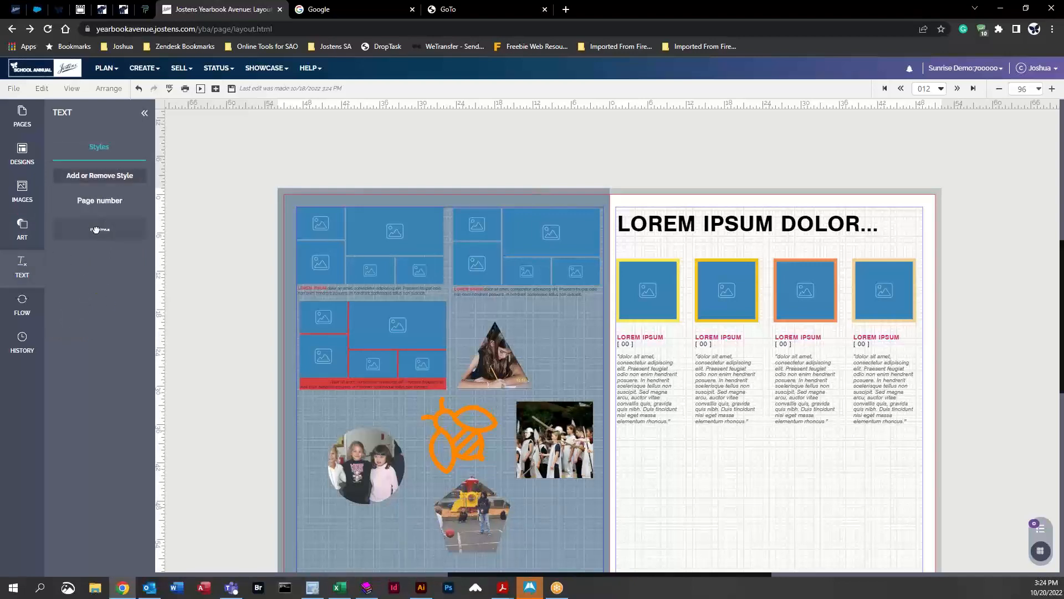
pyautogui.moveTo(96, 229); pyautogui.dragTo(542, 348)
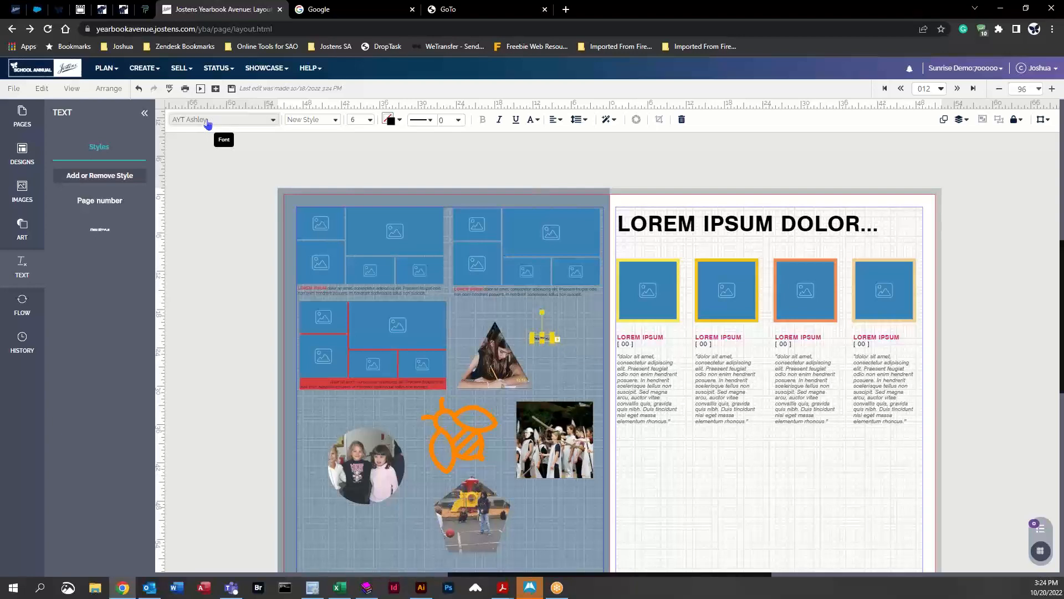
pyautogui.click(273, 120)
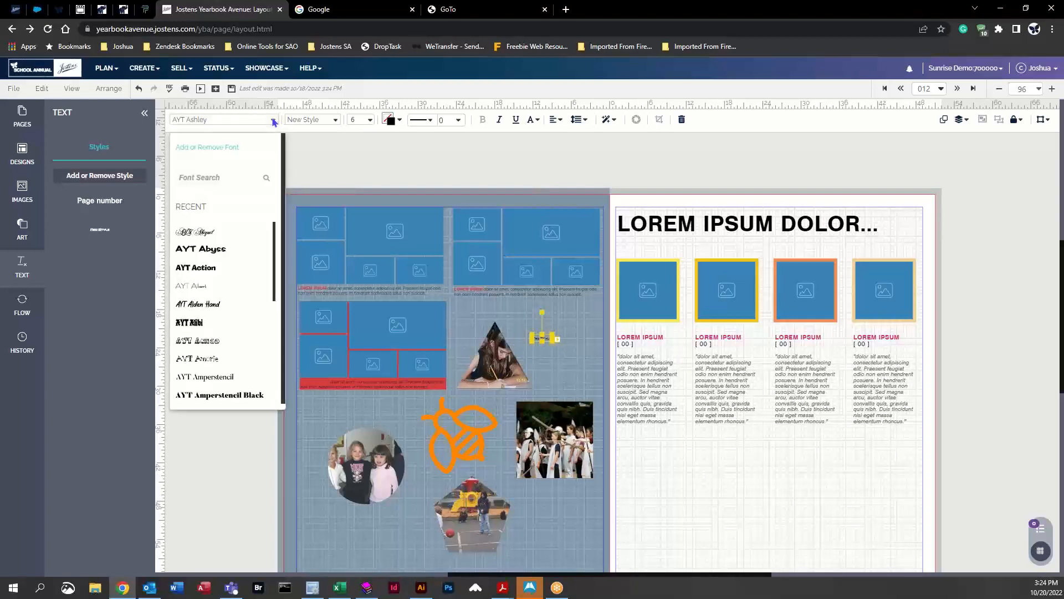
pyautogui.click(274, 120)
pyautogui.click(273, 120)
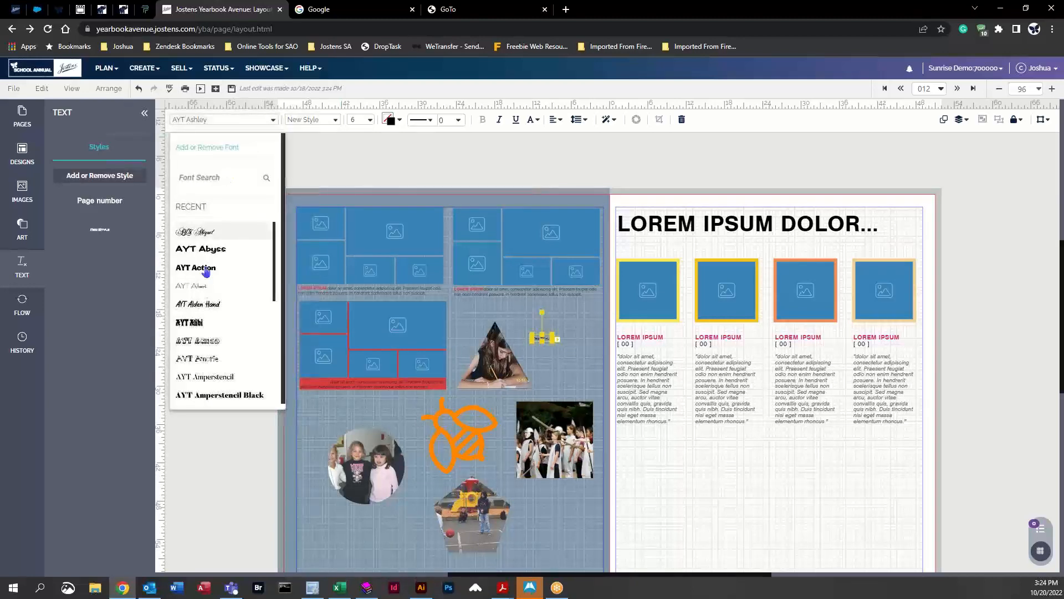
pyautogui.click(194, 323)
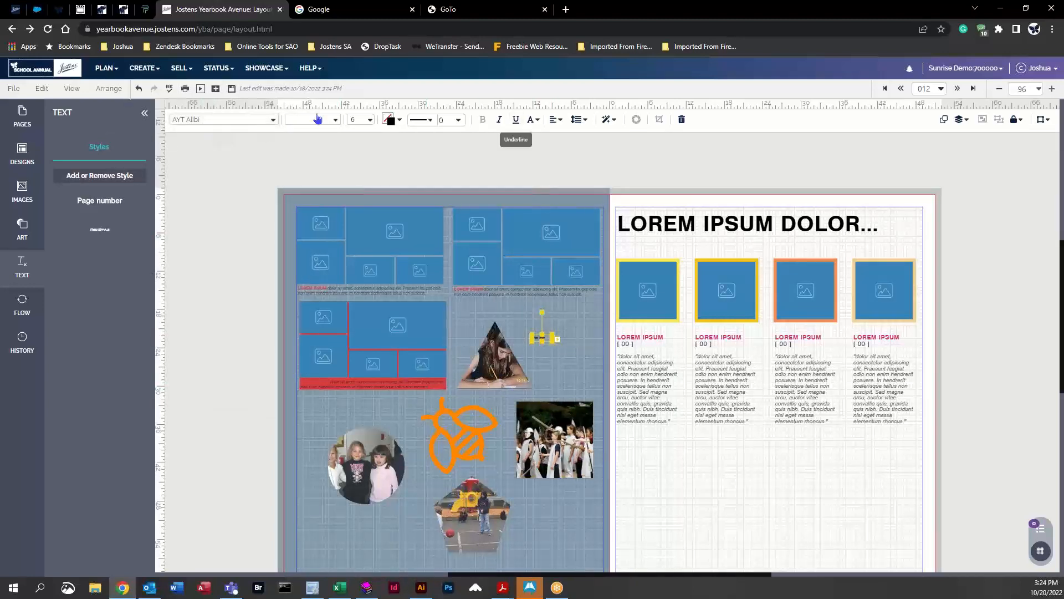
# Step: Set the text size to 44 and move the text box above the circle photo, beside the bee clipart
pyautogui.click(356, 120)
pyautogui.click(394, 365)
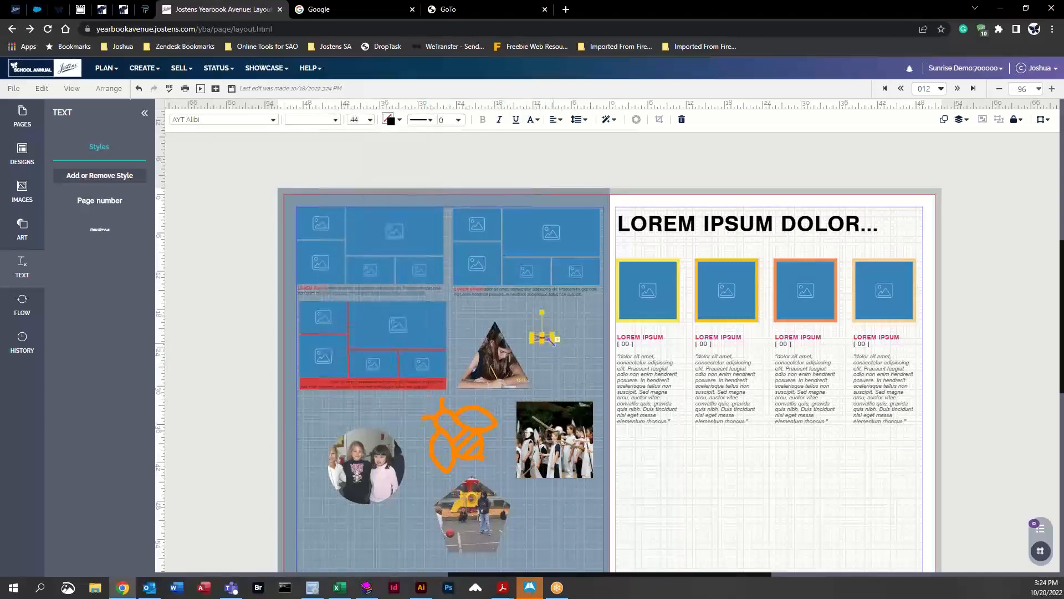
pyautogui.moveTo(552, 342); pyautogui.dragTo(678, 413)
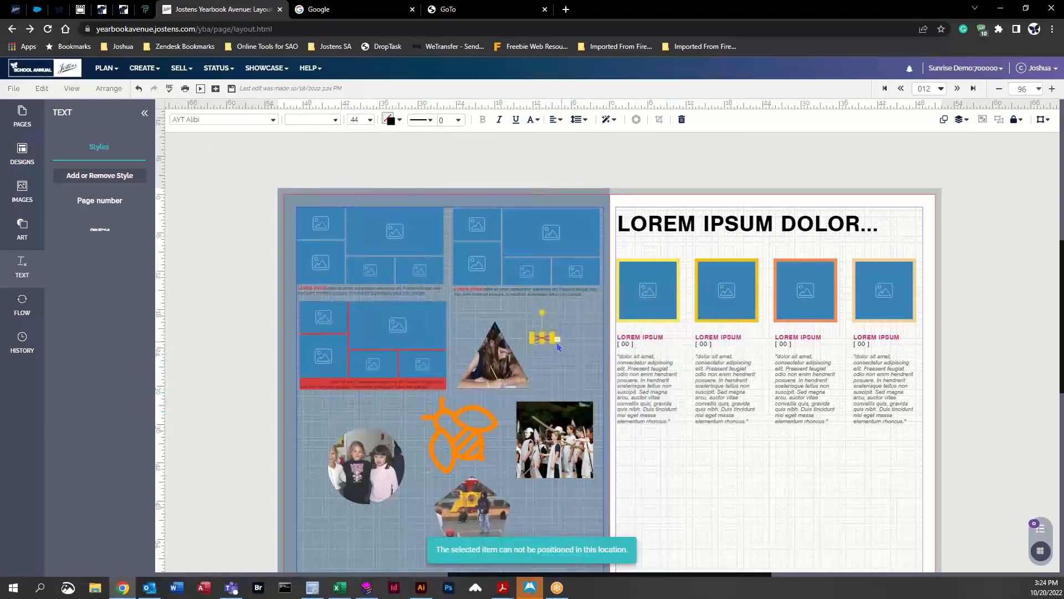
pyautogui.click(542, 344)
pyautogui.click(534, 339)
pyautogui.moveTo(531, 343); pyautogui.dragTo(426, 393)
pyautogui.moveTo(465, 359); pyautogui.dragTo(347, 418)
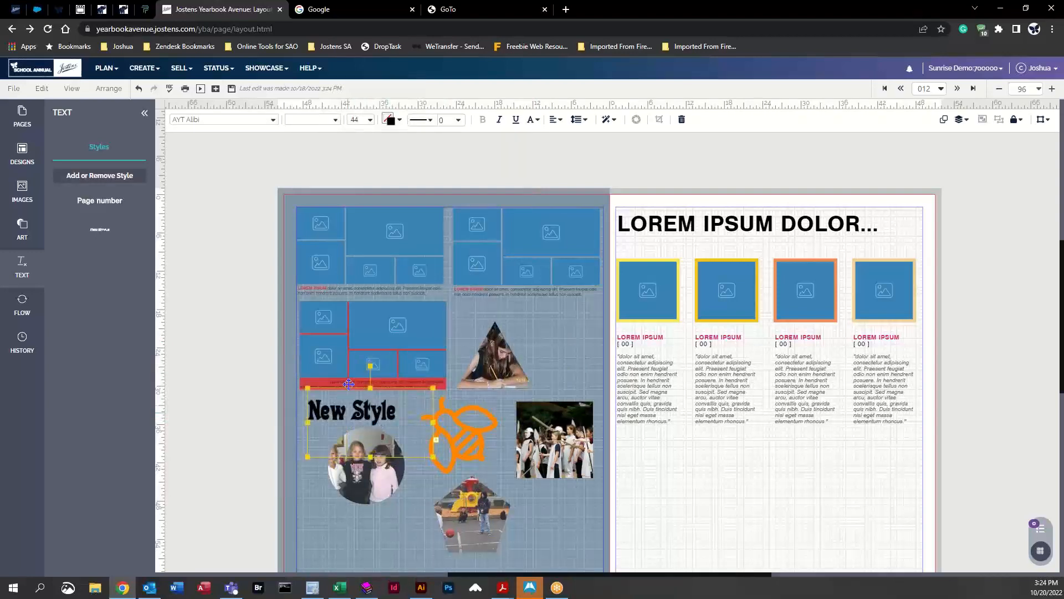
# Step: Color the text SF Fuchsia and add a CS Tiger Lily text stroke with width 6
pyautogui.click(400, 120)
pyautogui.click(471, 234)
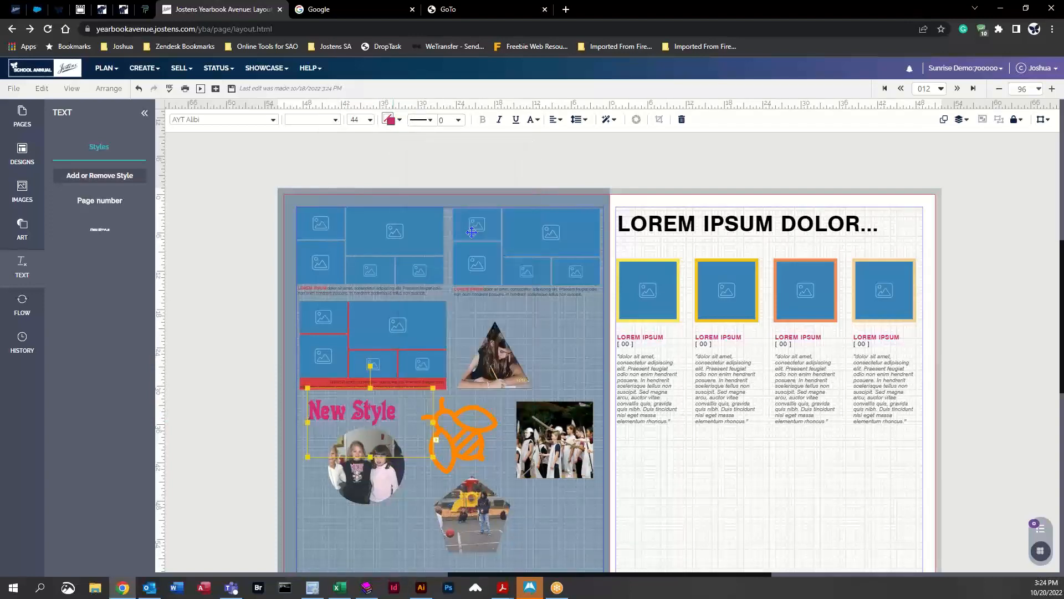
pyautogui.click(391, 120)
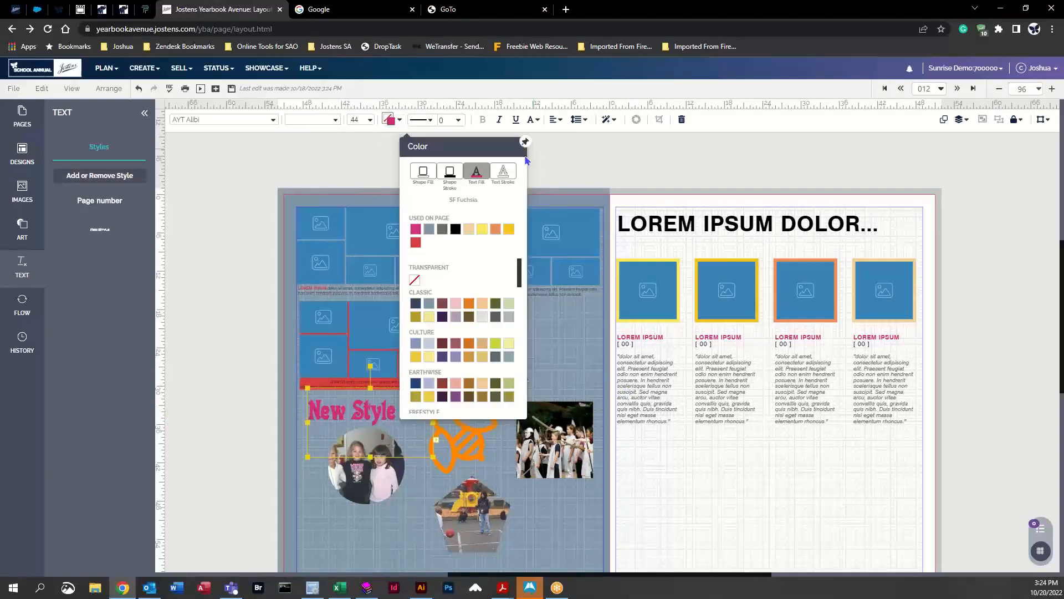
pyautogui.click(506, 176)
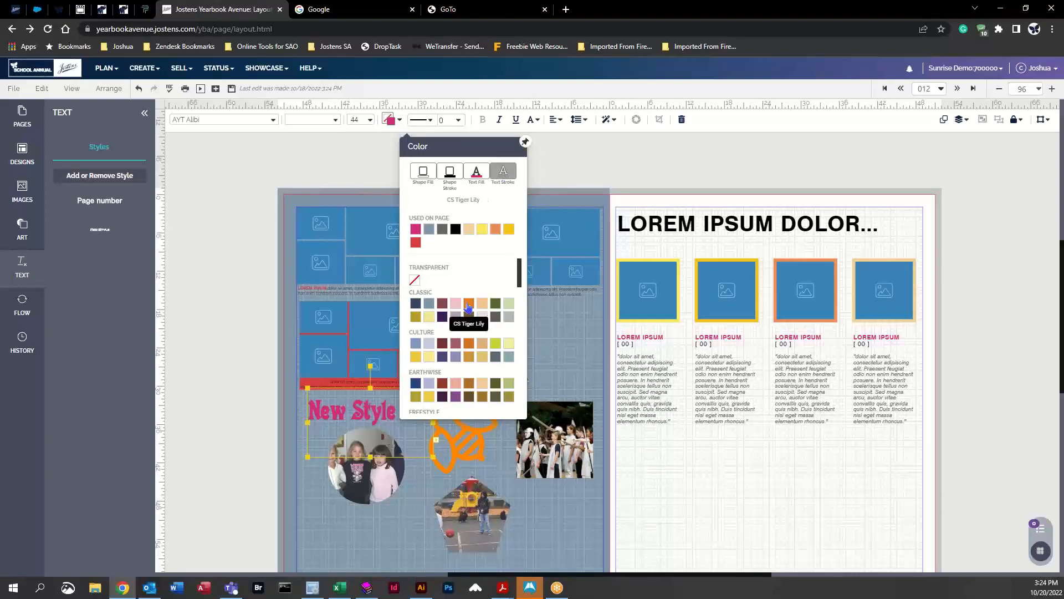
pyautogui.click(469, 307)
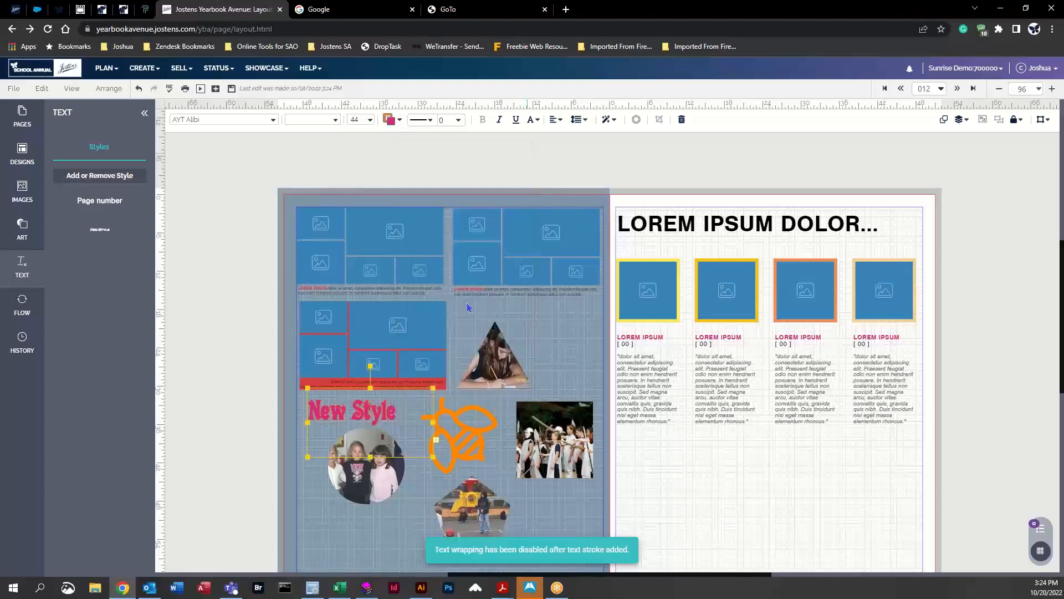
pyautogui.click(459, 121)
pyautogui.click(480, 302)
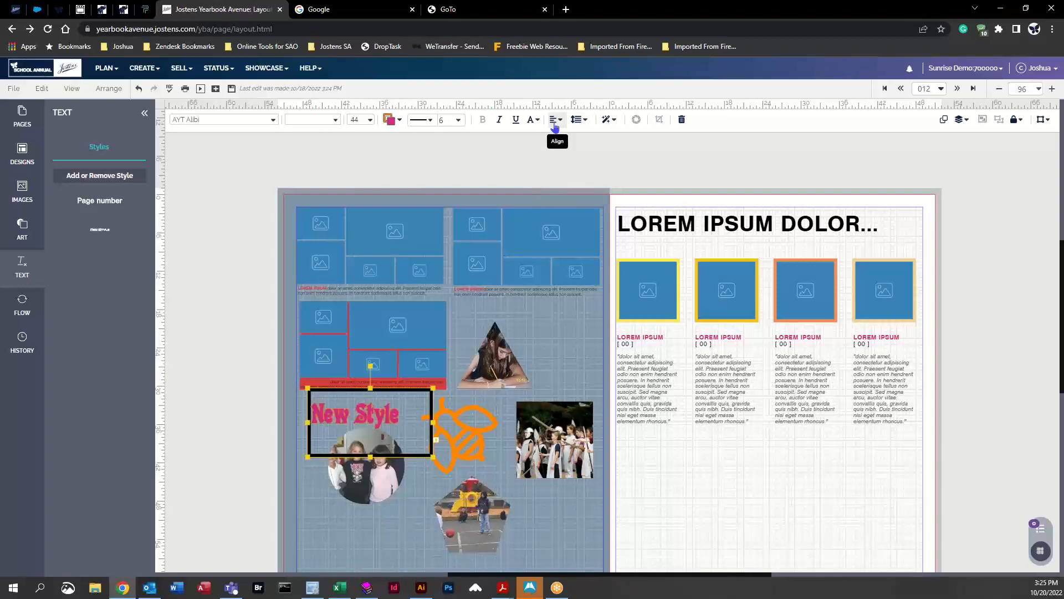
# Step: Switch the text case to UPPERCASE and then to lowercase
pyautogui.click(580, 121)
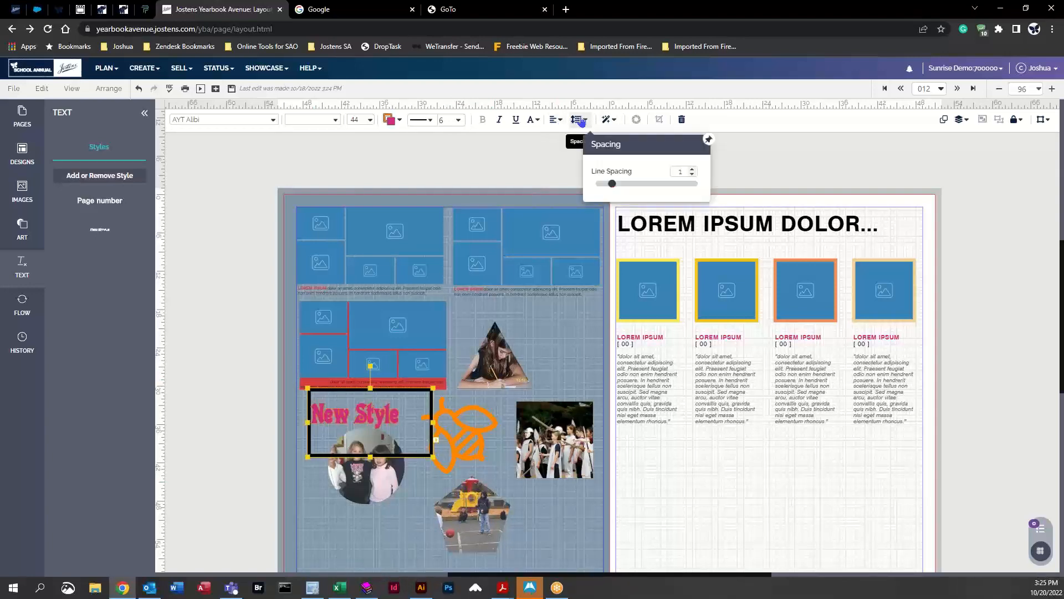
pyautogui.click(533, 119)
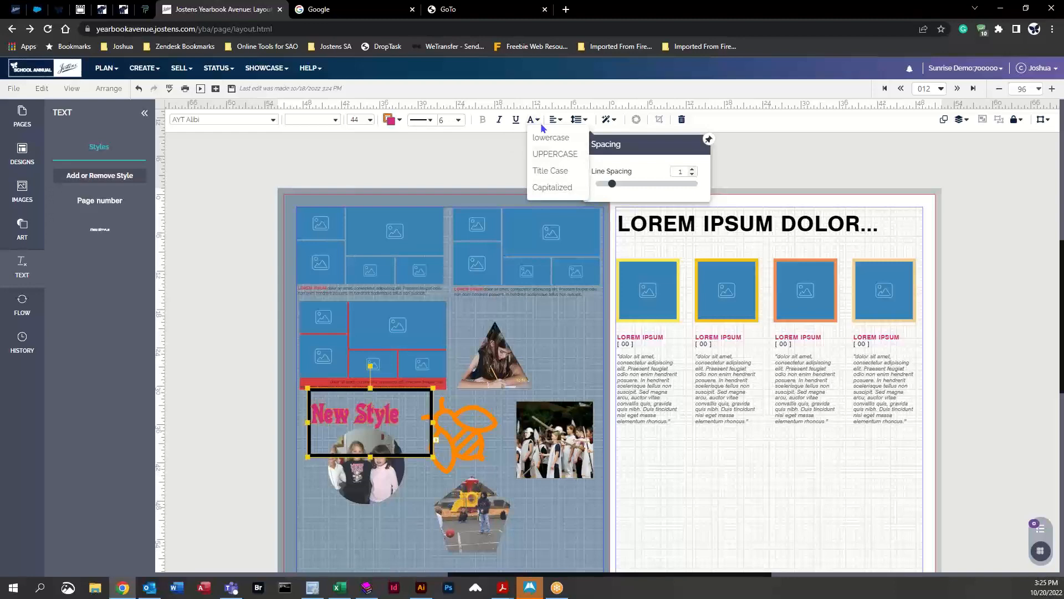
pyautogui.click(555, 154)
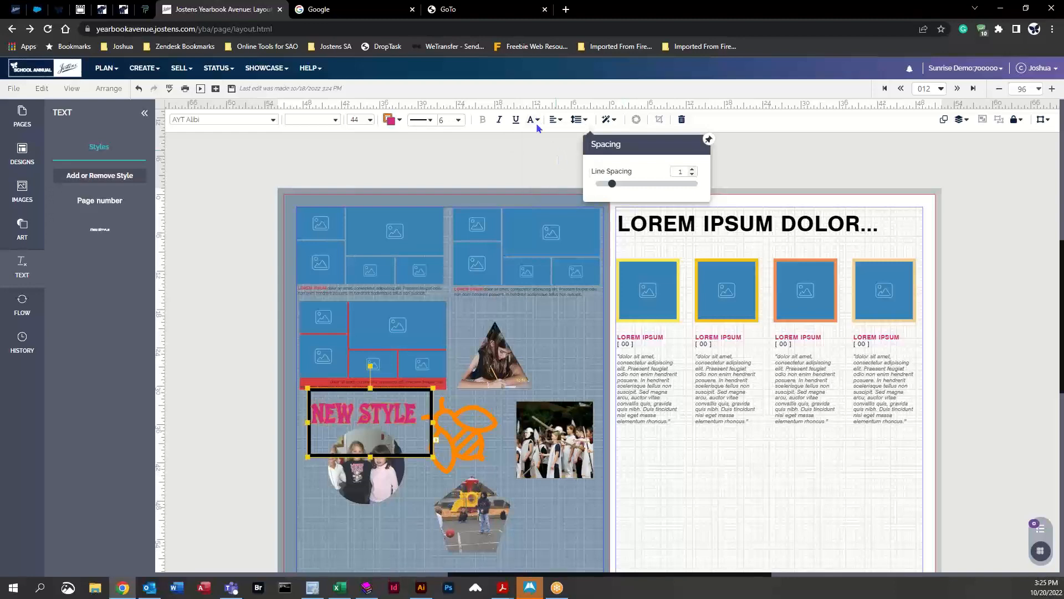
pyautogui.click(537, 121)
pyautogui.click(554, 139)
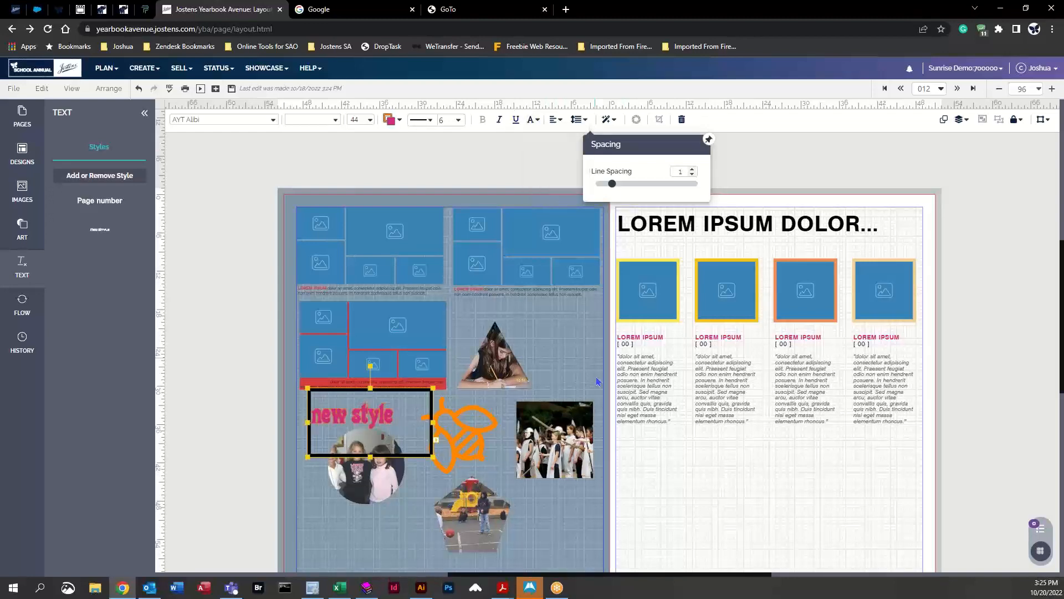
pyautogui.click(564, 329)
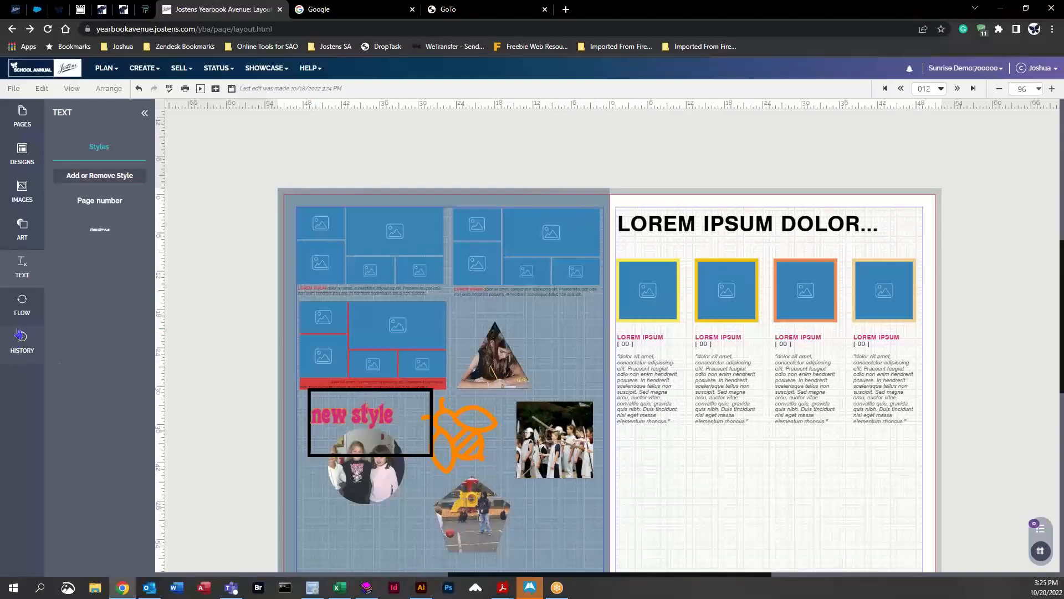
# Step: Save the page
pyautogui.click(23, 305)
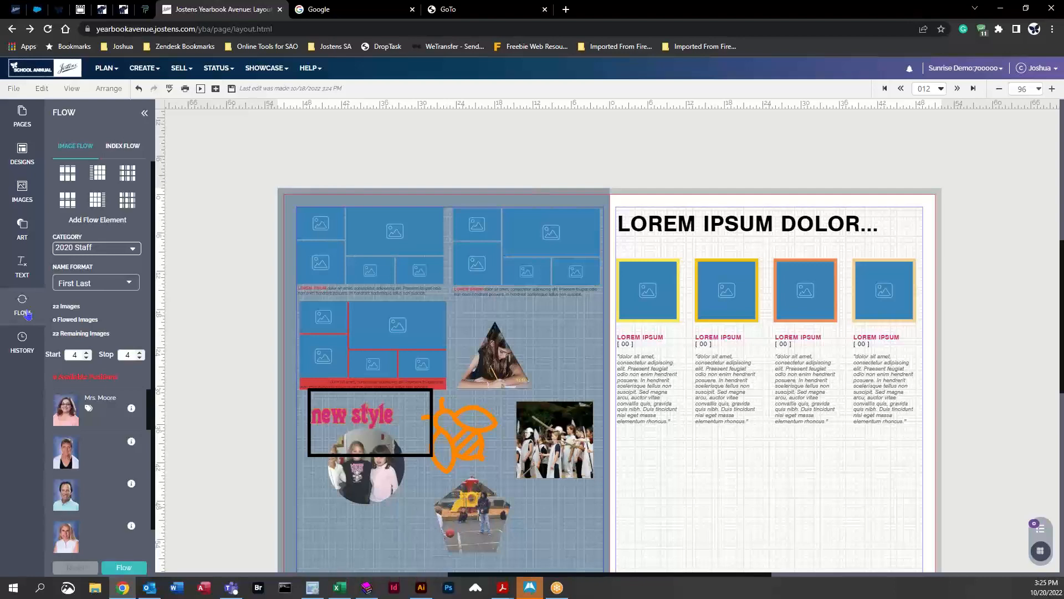
pyautogui.click(20, 348)
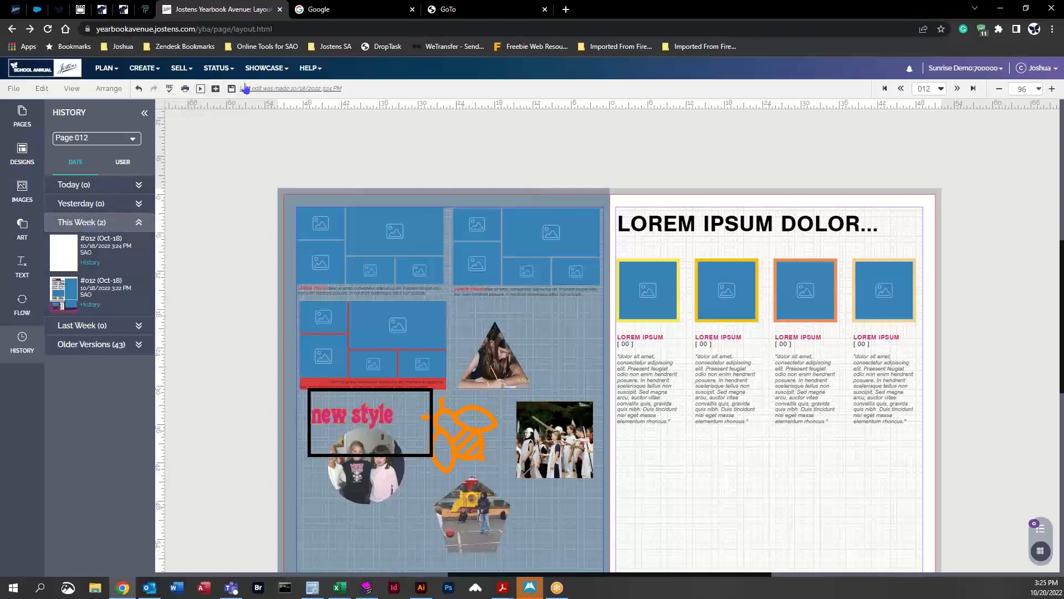
pyautogui.click(123, 189)
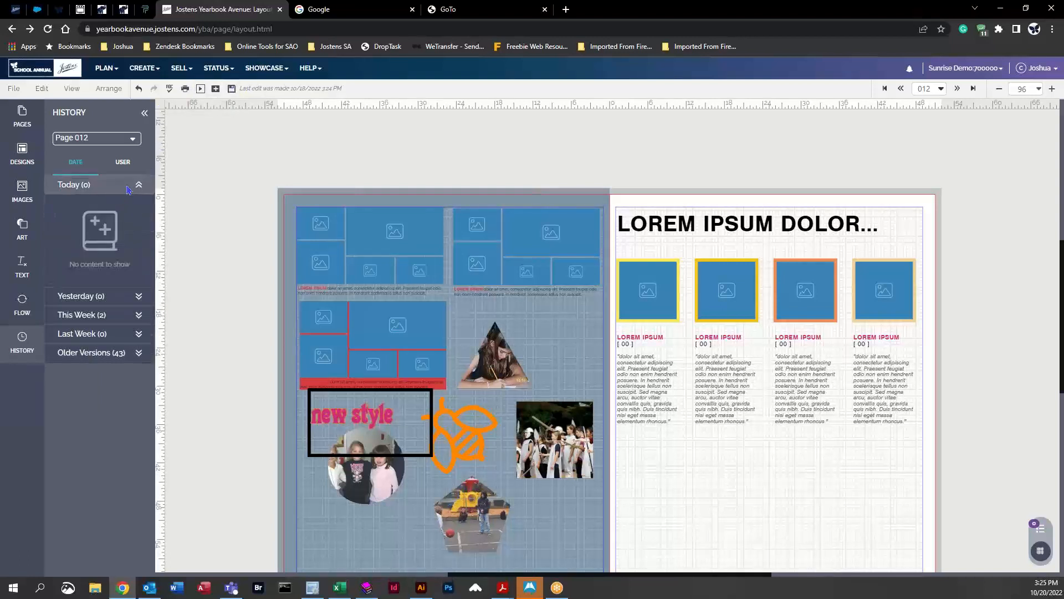
pyautogui.click(231, 90)
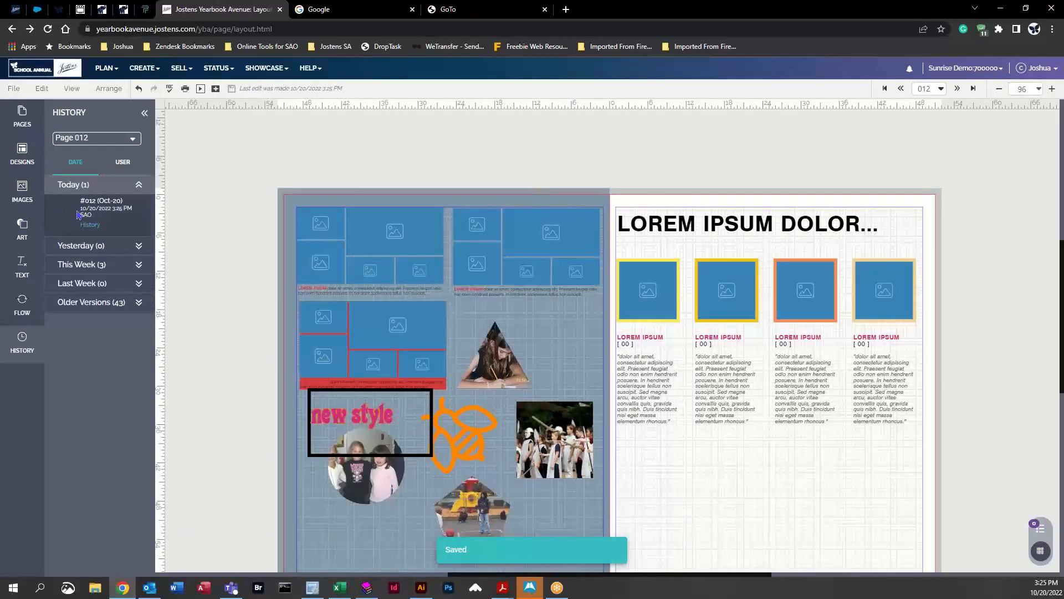
# Step: Browse the page's saved versions under Yesterday, Last Week and Older Versions
pyautogui.click(139, 248)
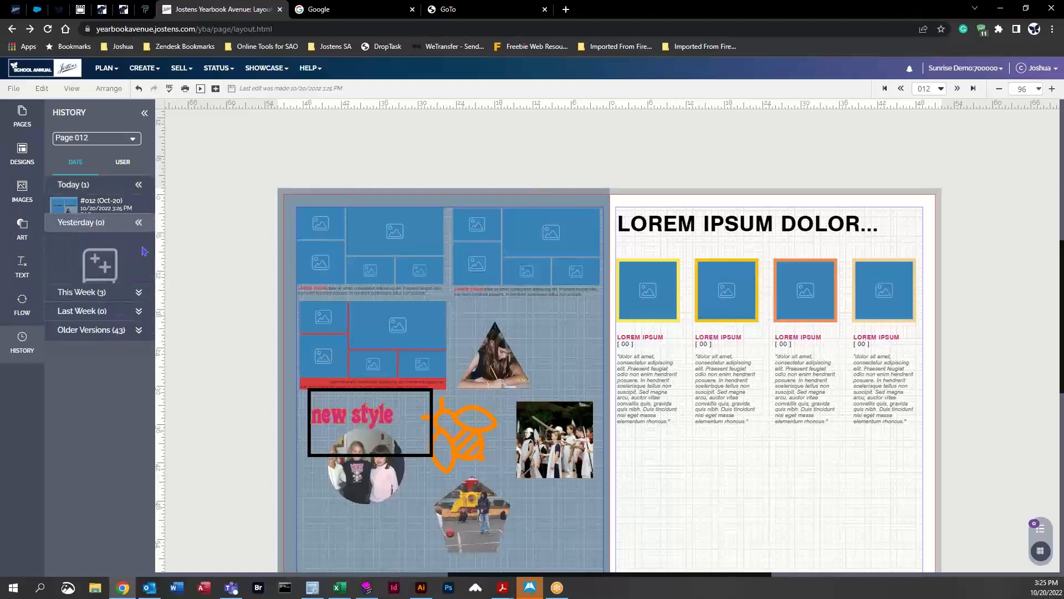
pyautogui.click(145, 318)
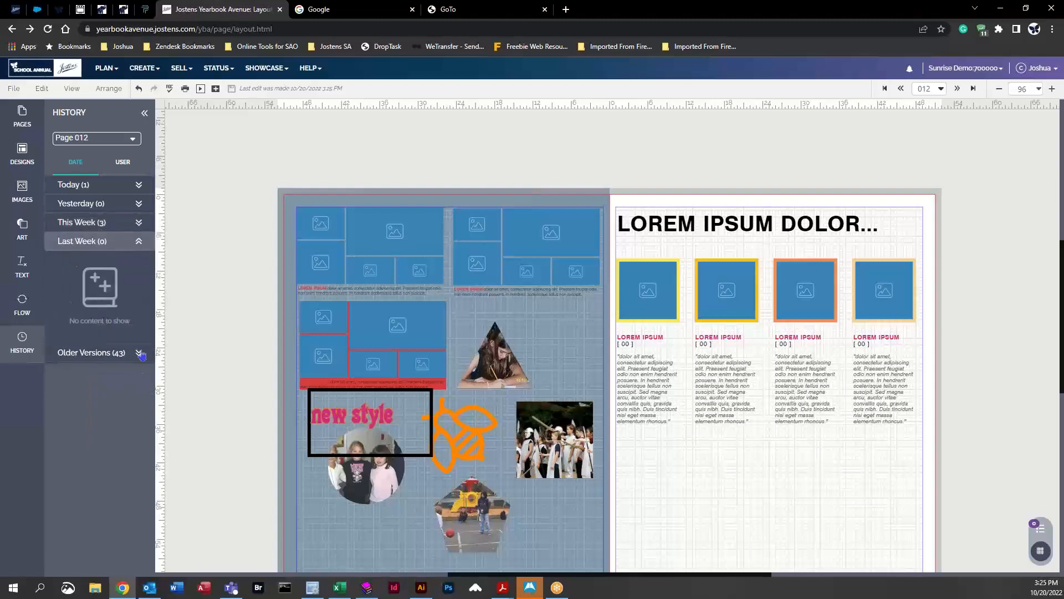
pyautogui.click(139, 353)
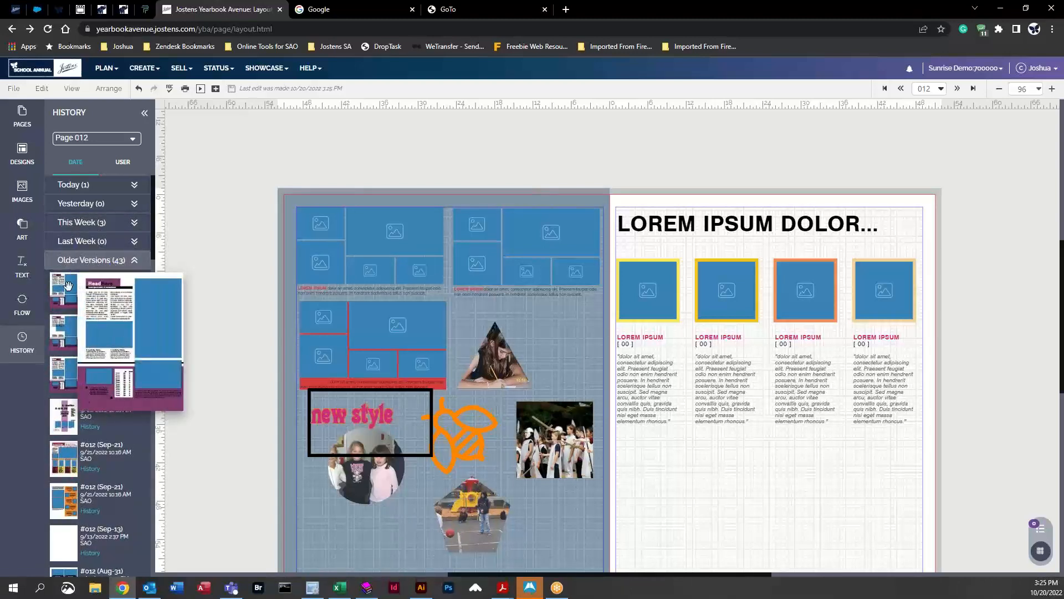
pyautogui.scroll(-7, 111, 436)
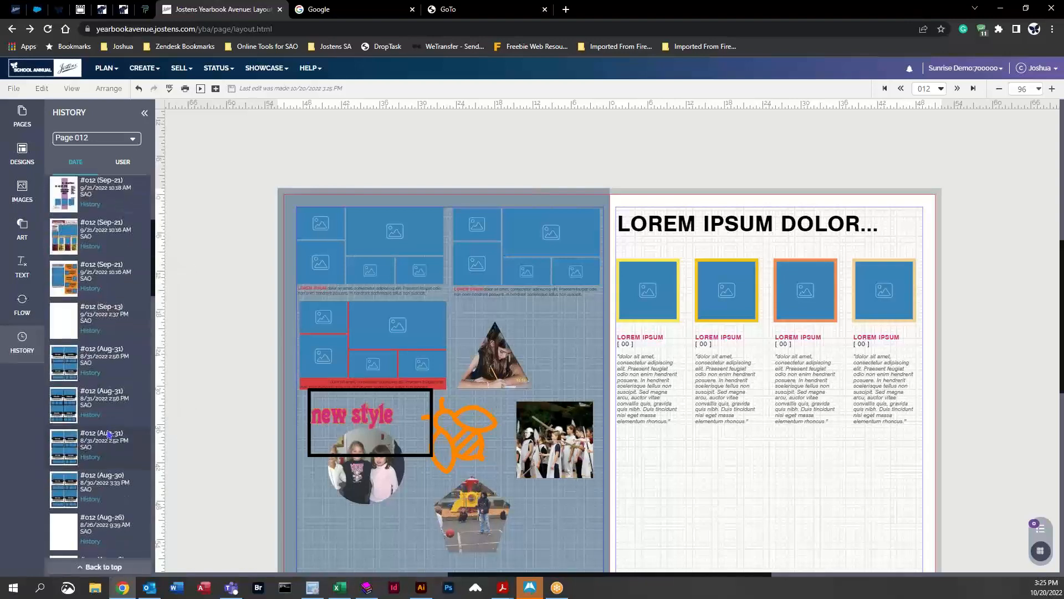
pyautogui.scroll(-4, 111, 435)
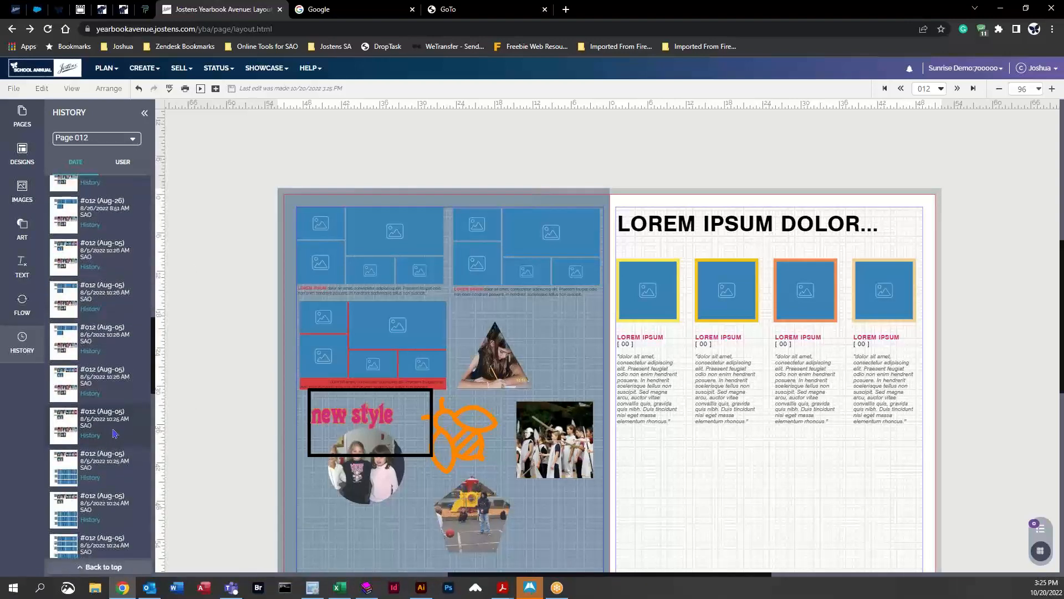
pyautogui.scroll(-4, 111, 435)
pyautogui.moveTo(157, 385); pyautogui.dragTo(160, 535)
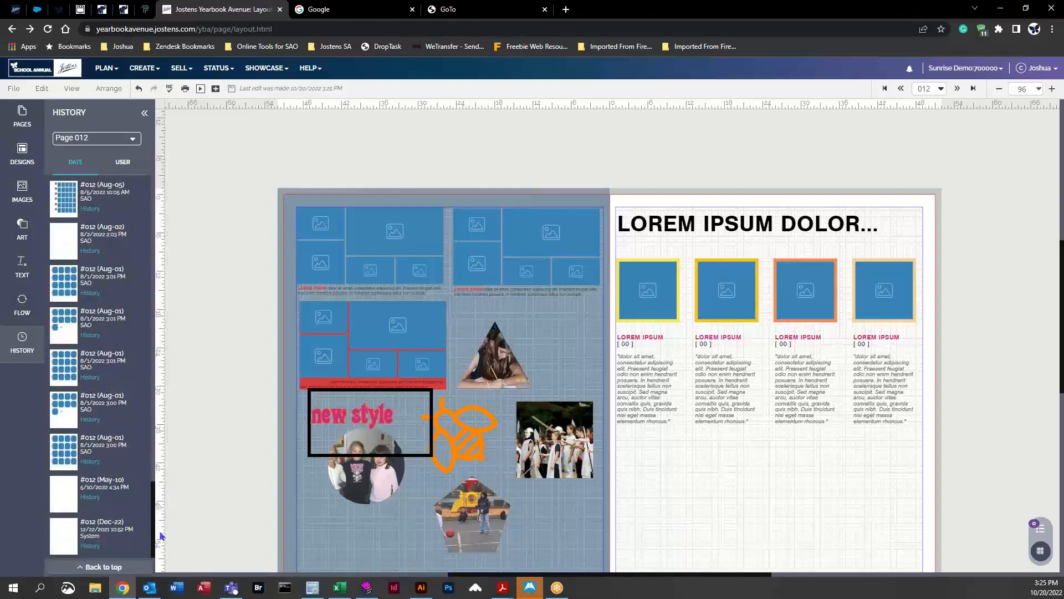
pyautogui.click(103, 566)
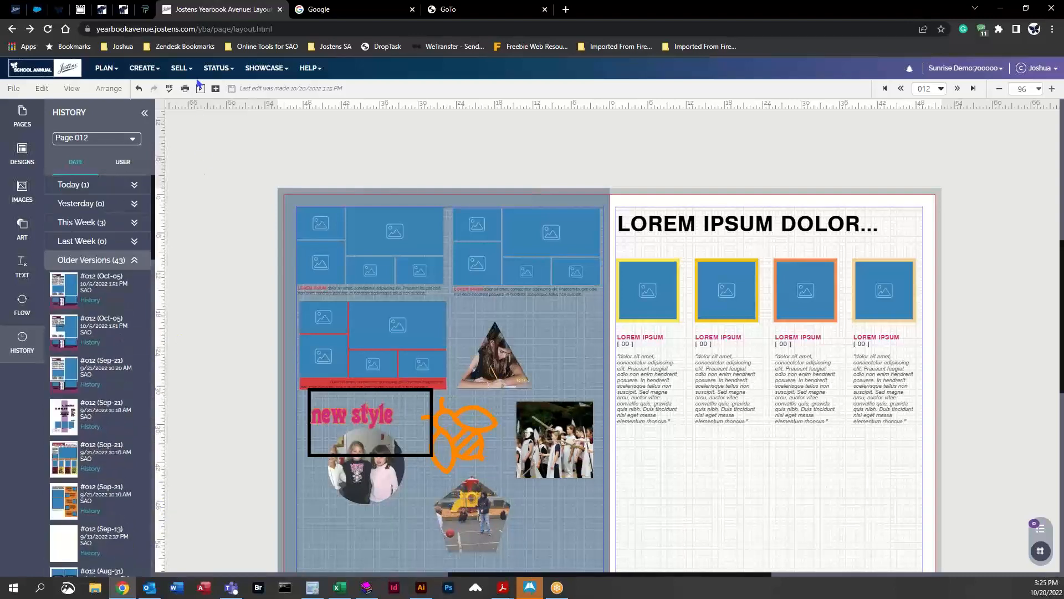
# Step: Open the detailed page history for an October version and examine its entries
pyautogui.click(90, 301)
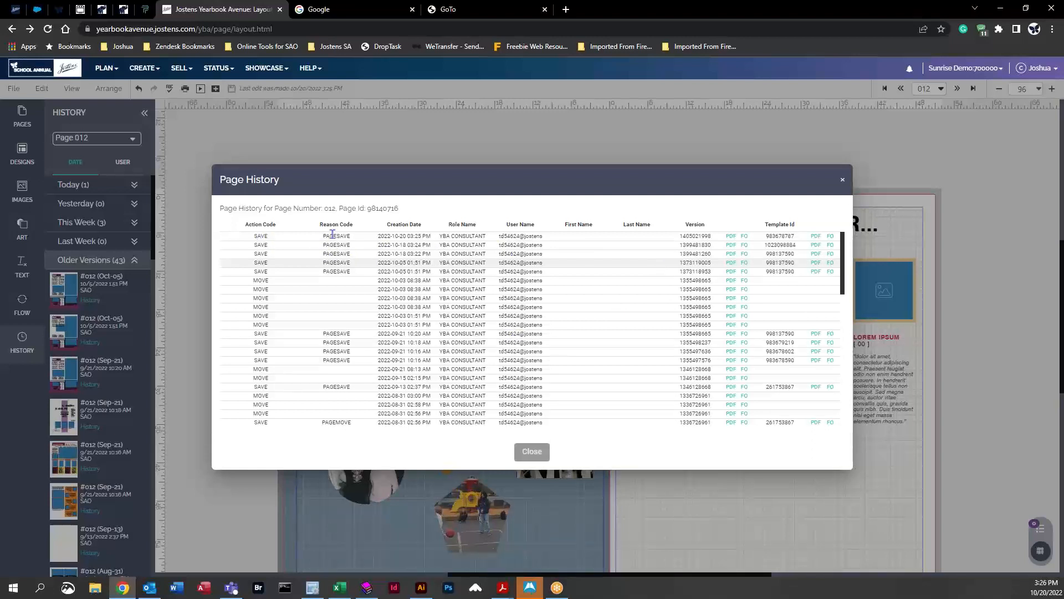
pyautogui.moveTo(497, 236); pyautogui.dragTo(539, 236)
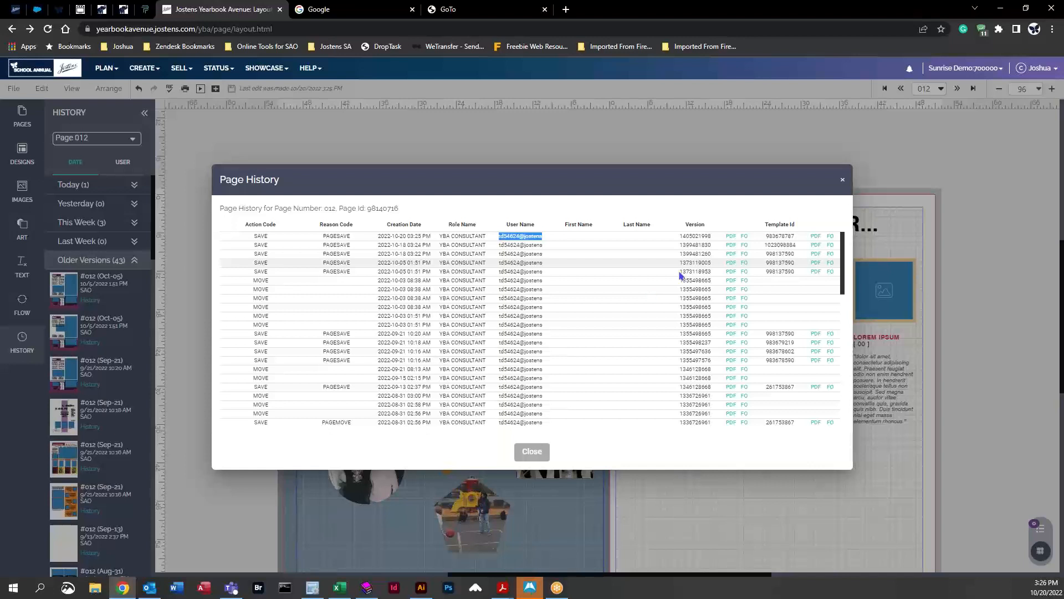
pyautogui.moveTo(379, 236); pyautogui.dragTo(431, 238)
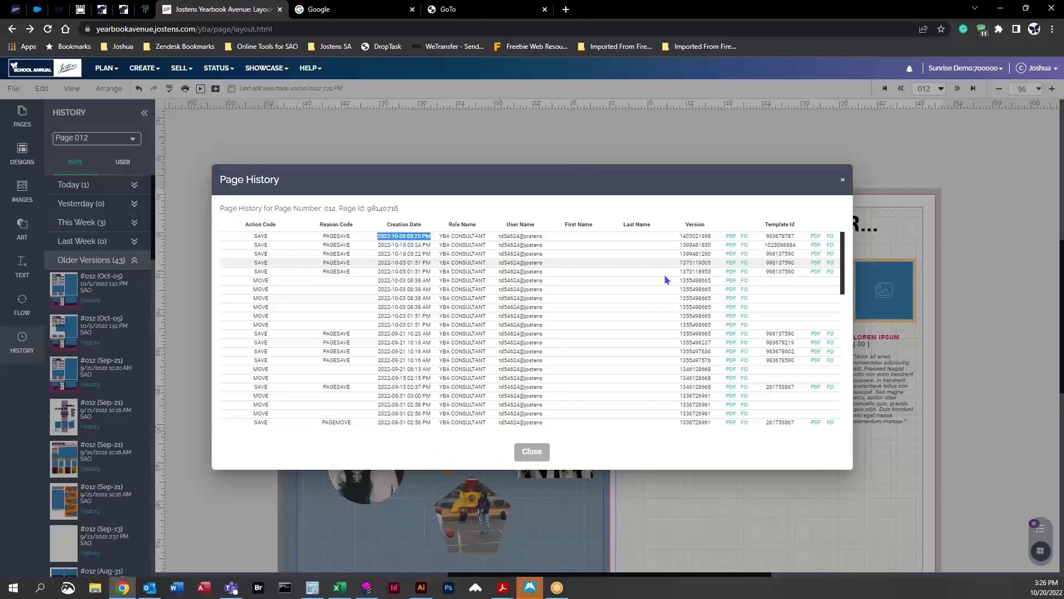
pyautogui.click(532, 451)
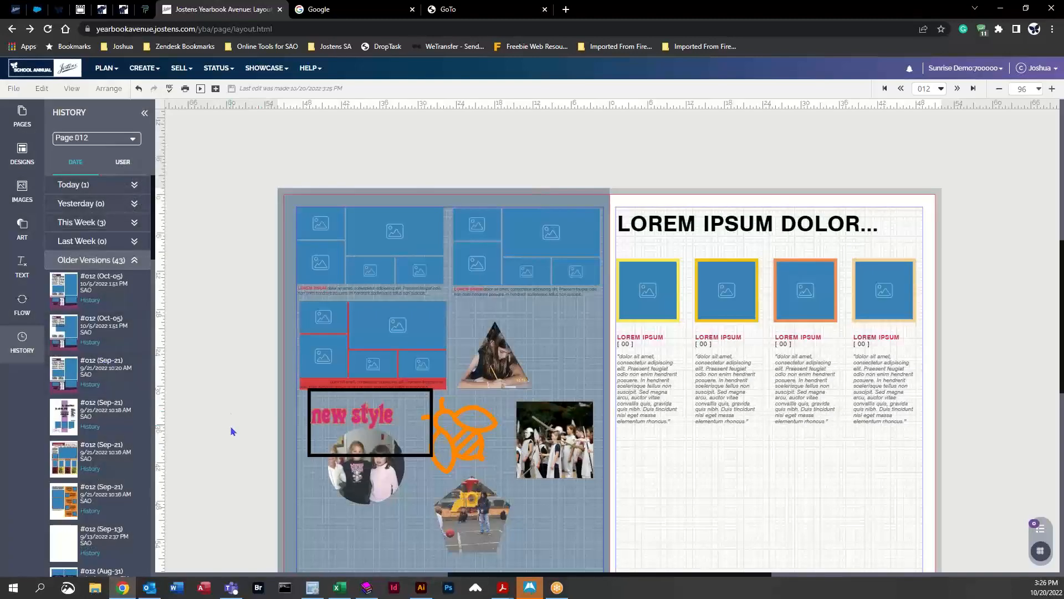
# Step: Restore an older saved version of the page onto the left page of the spread
pyautogui.scroll(-3, 115, 431)
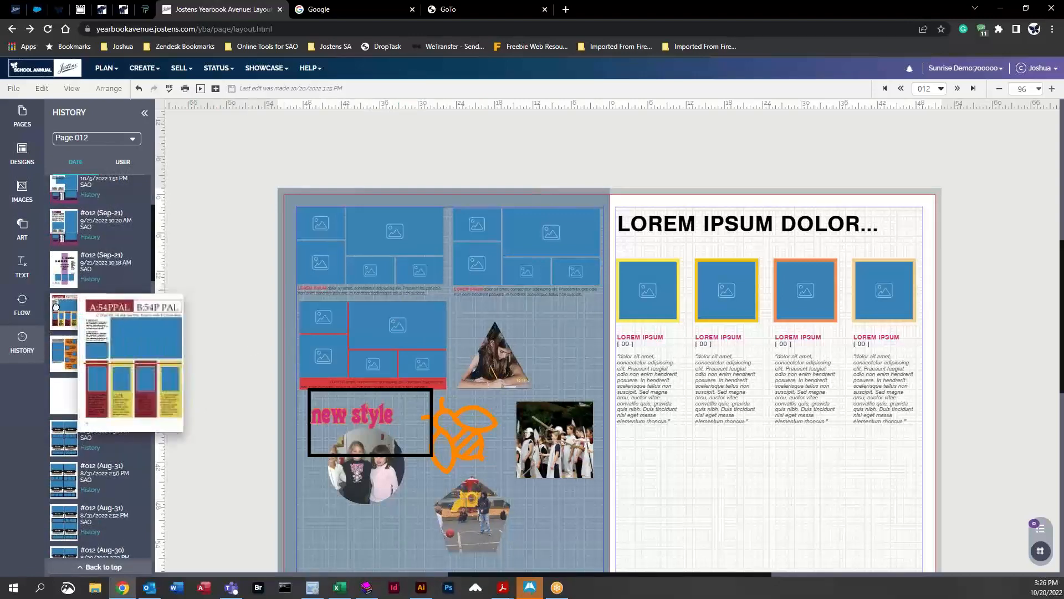
pyautogui.moveTo(65, 313); pyautogui.dragTo(148, 416)
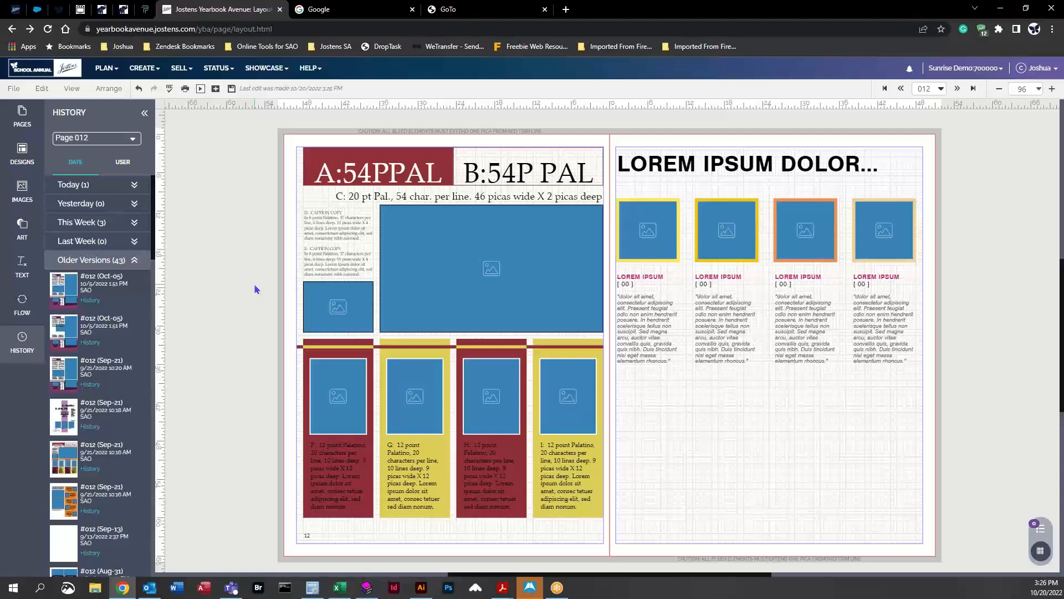
# Step: Restore an October 5 version onto the left page of the spread and save the page
pyautogui.moveTo(58, 331); pyautogui.dragTo(454, 325)
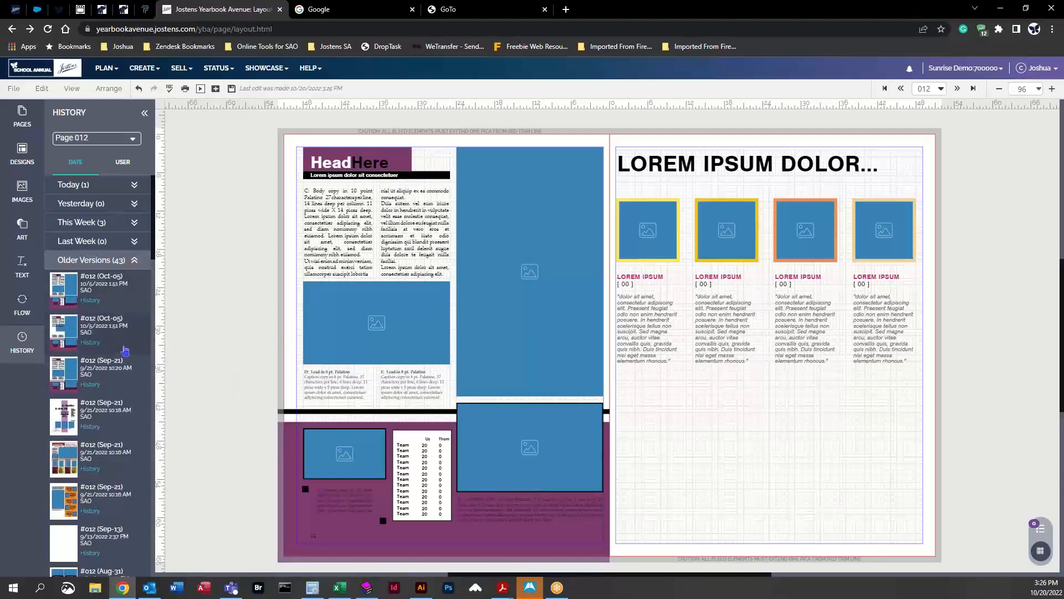
pyautogui.click(27, 349)
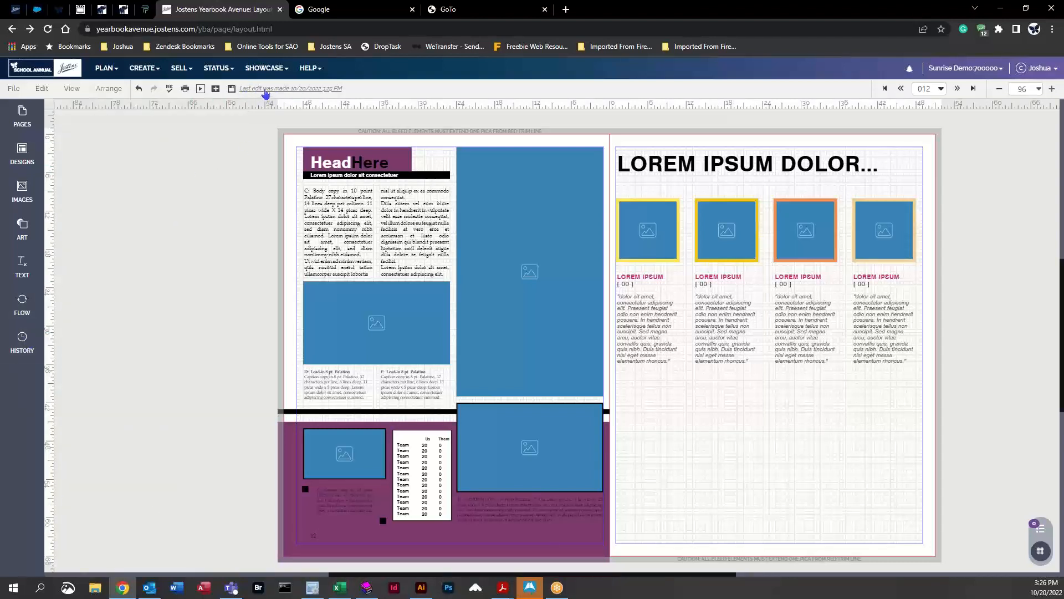
pyautogui.click(298, 90)
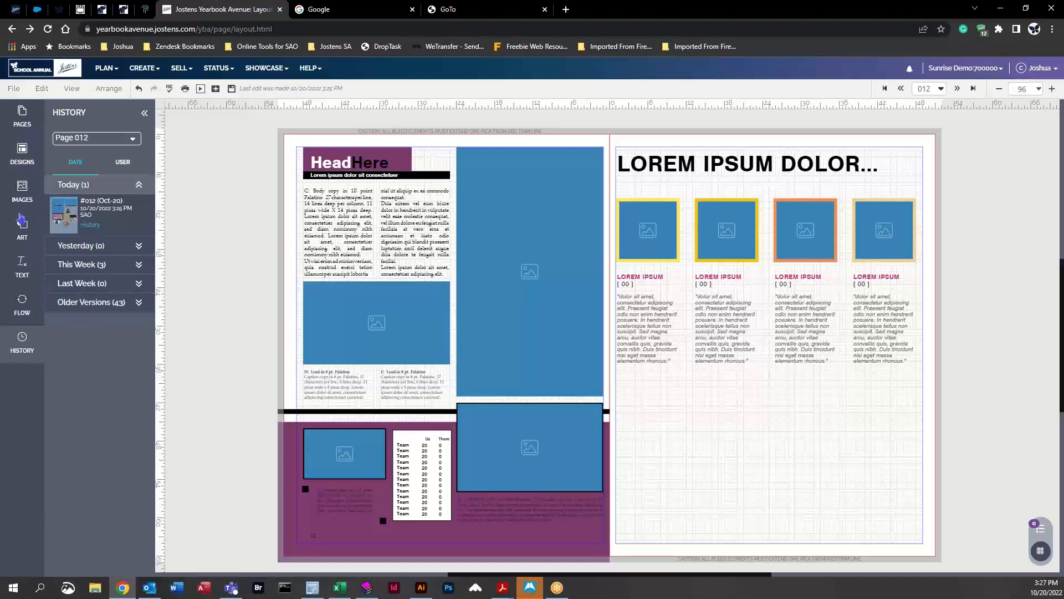
pyautogui.click(231, 88)
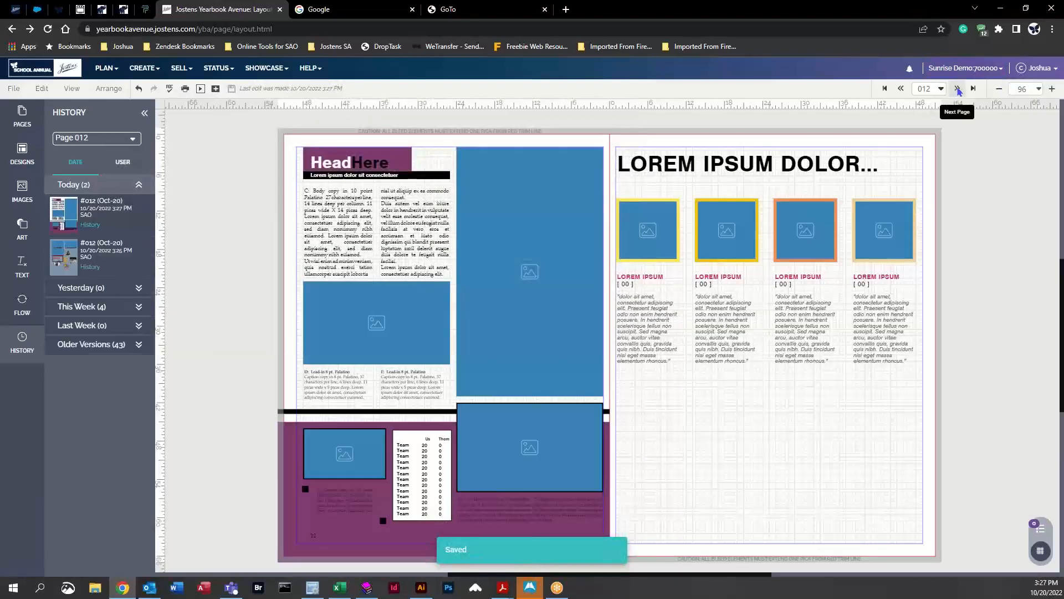
# Step: Go to the next spread, page 014
pyautogui.click(957, 88)
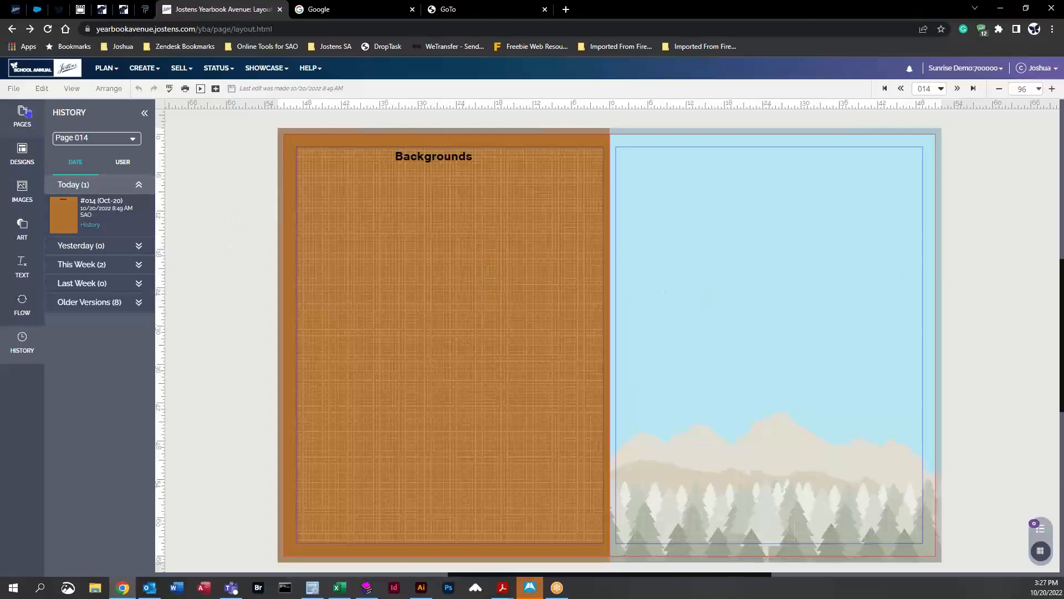
pyautogui.click(43, 89)
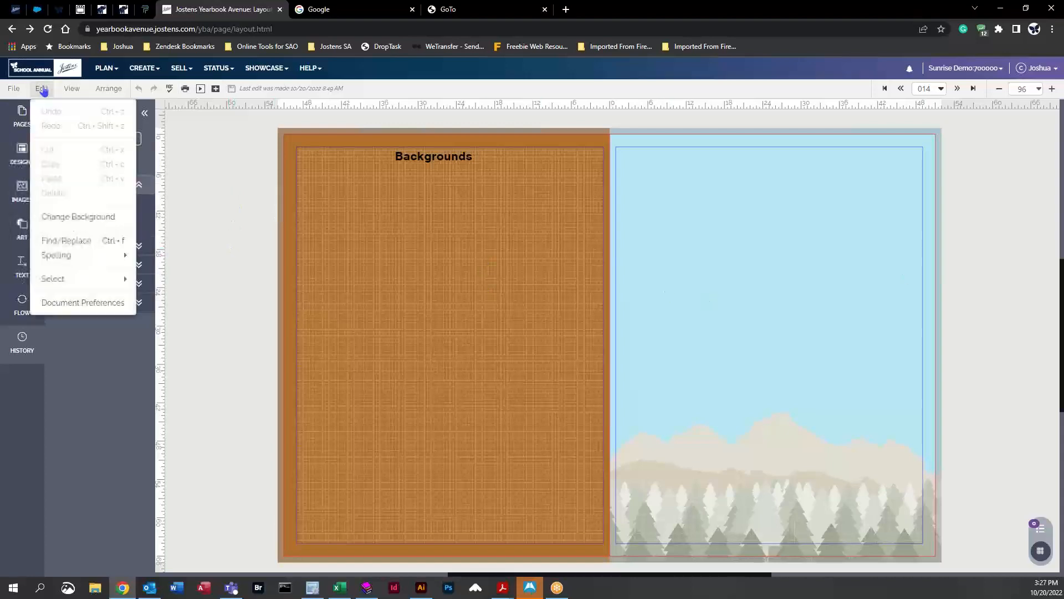
pyautogui.click(54, 216)
pyautogui.moveTo(996, 142); pyautogui.dragTo(289, 143)
pyautogui.click(290, 134)
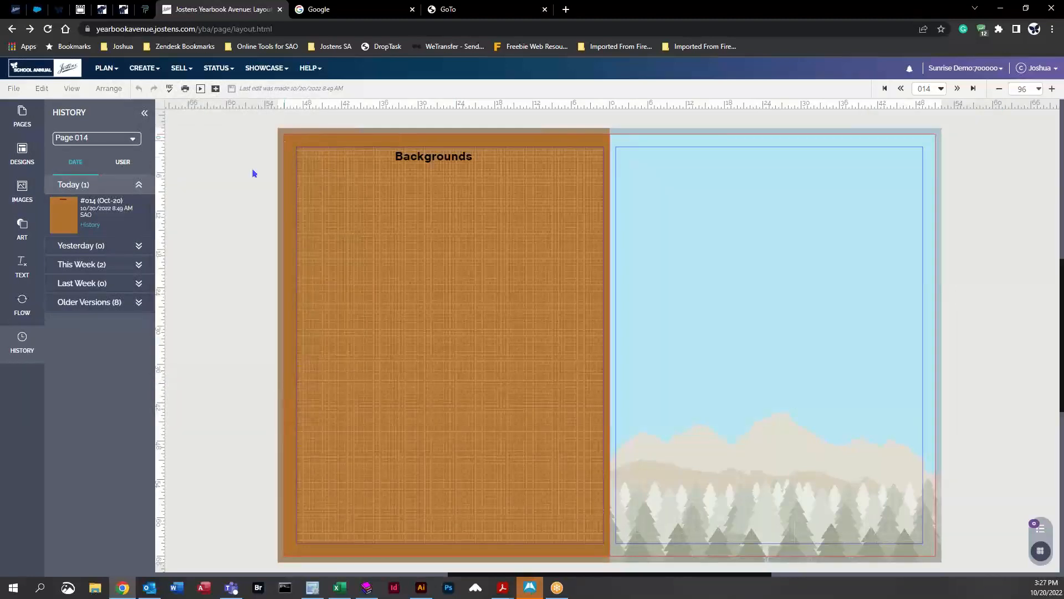
# Step: Open Change Background for the left page and set its background colour to SF Storm purple
pyautogui.rightClick(216, 175)
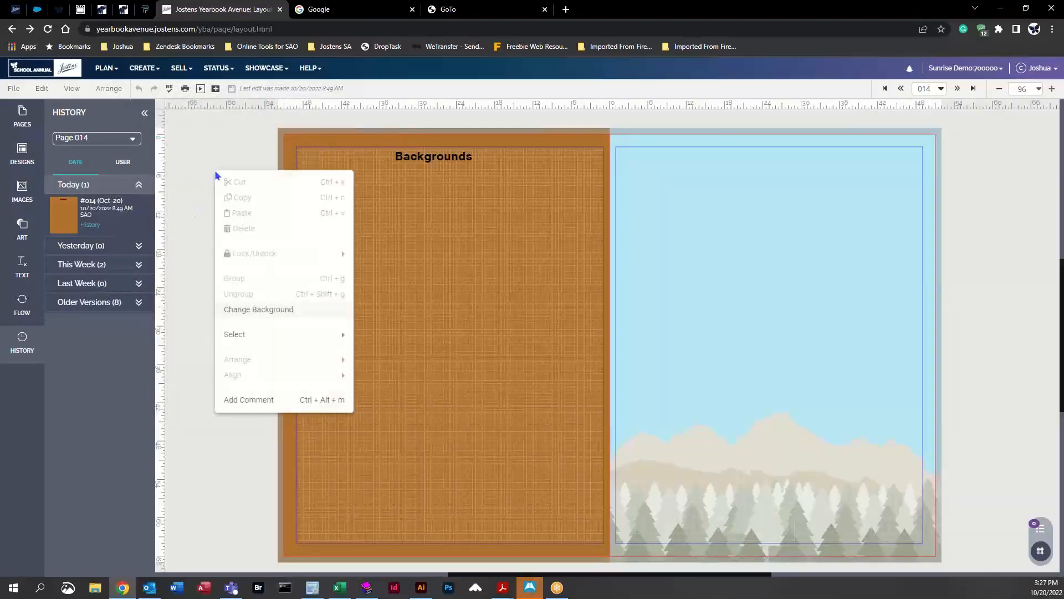
pyautogui.click(264, 310)
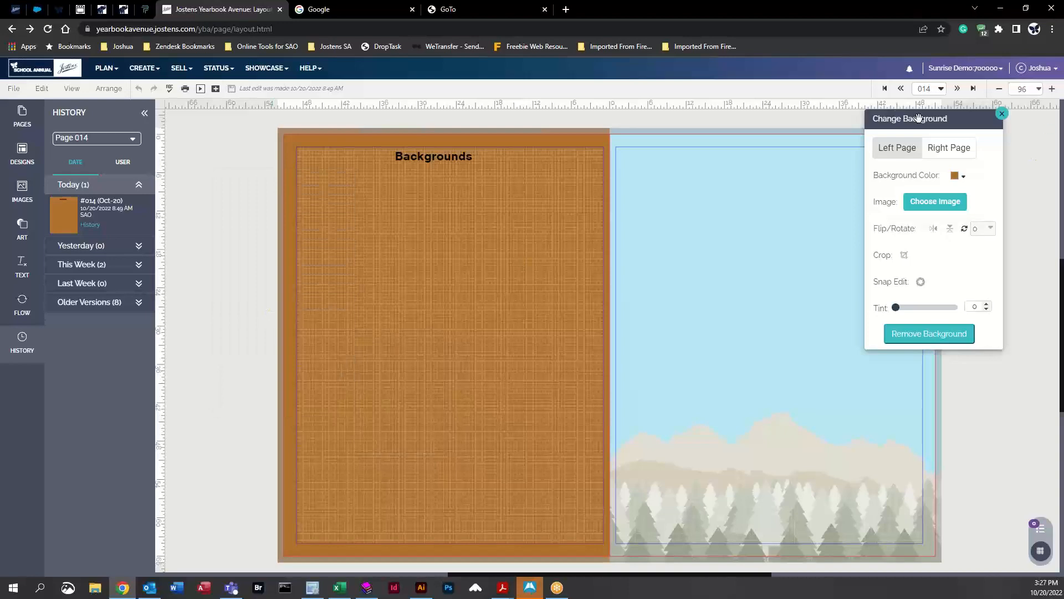
pyautogui.moveTo(934, 119); pyautogui.dragTo(243, 141)
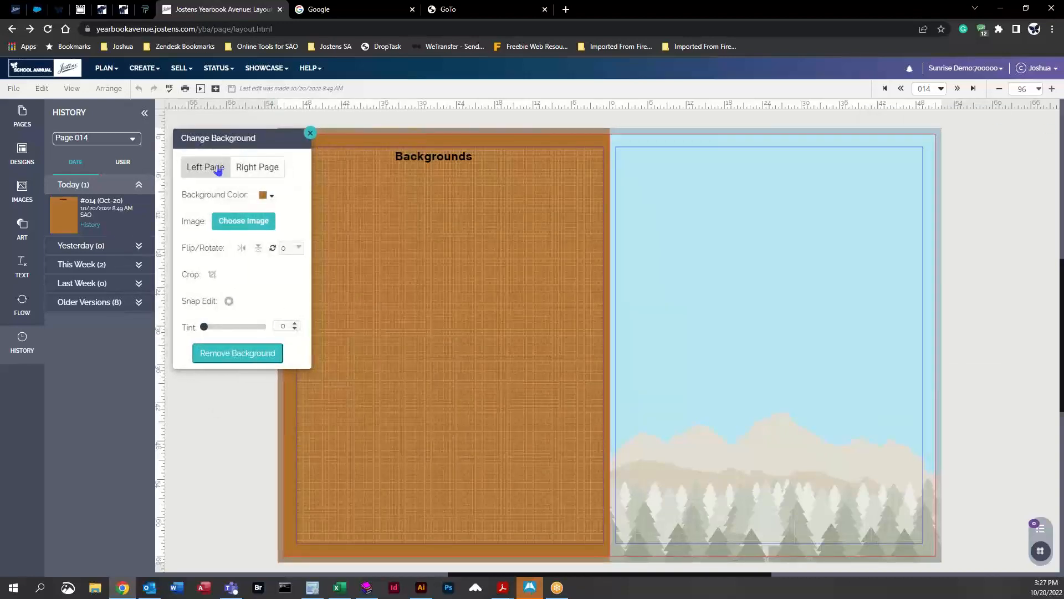
pyautogui.click(273, 199)
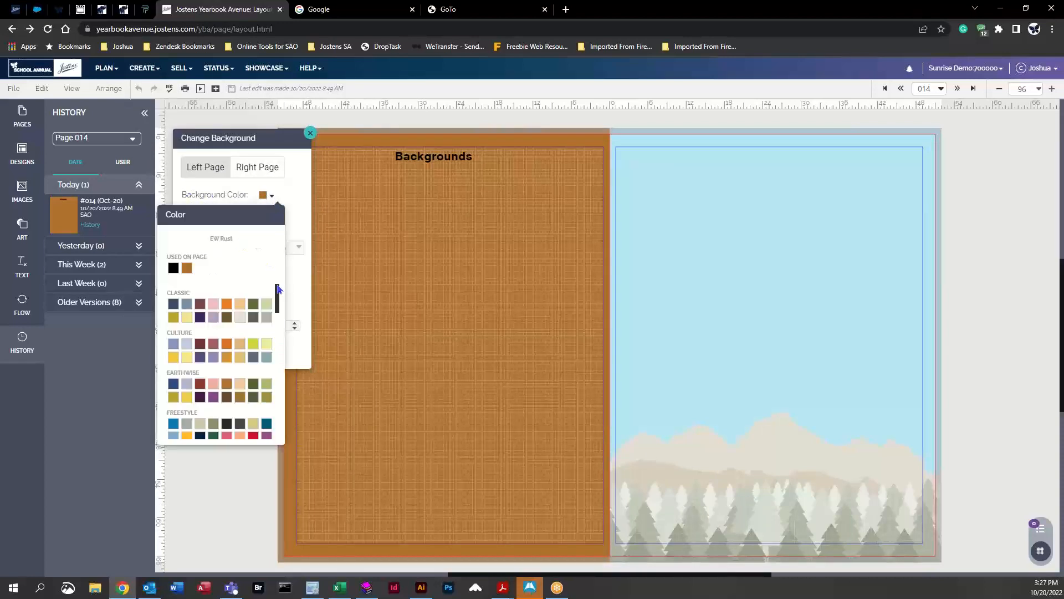
pyautogui.moveTo(279, 300); pyautogui.dragTo(277, 379)
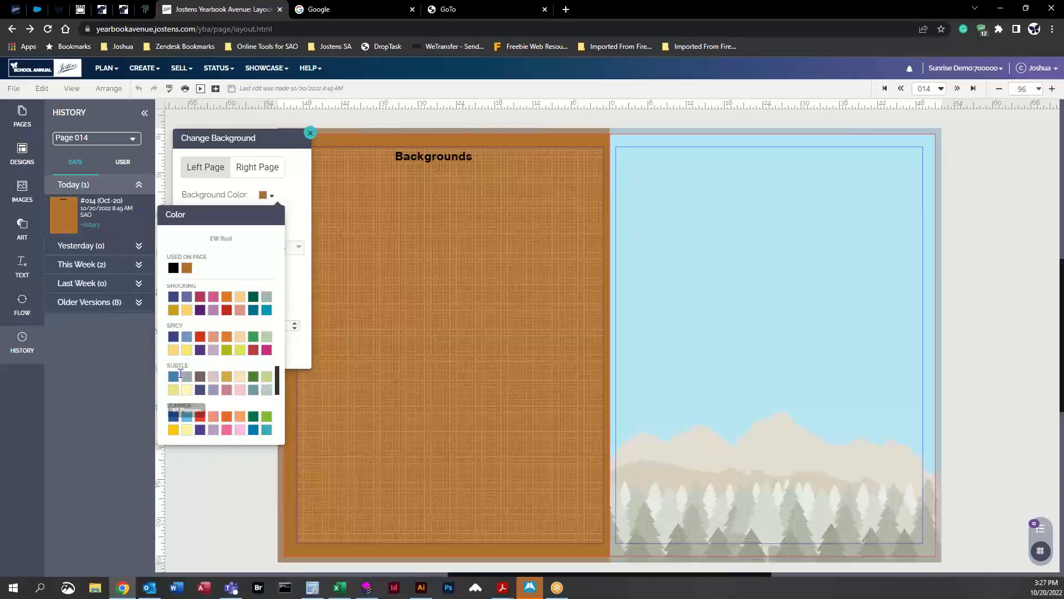
pyautogui.click(200, 350)
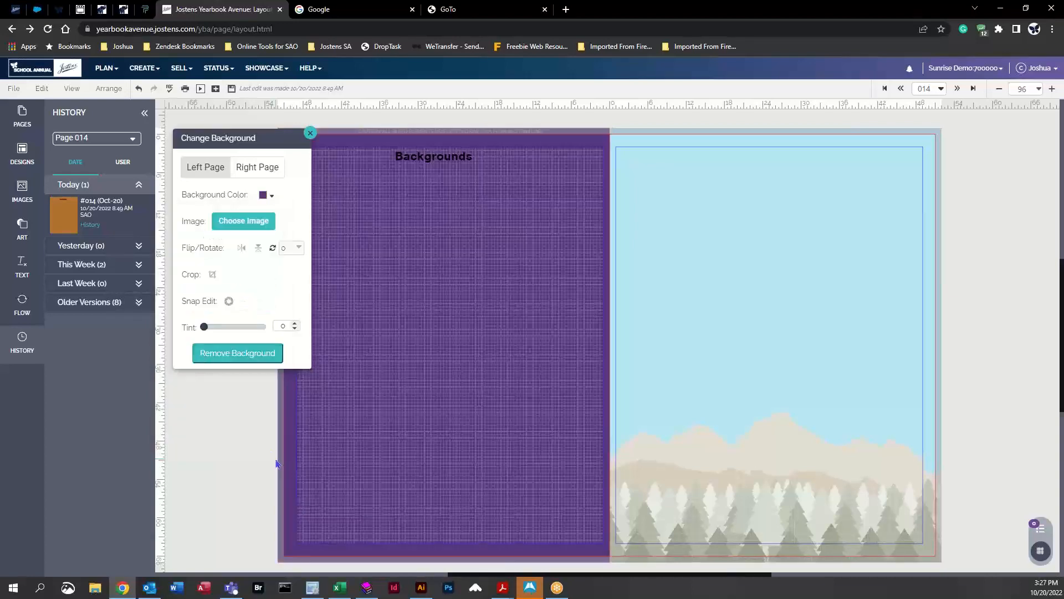
# Step: Switch the left page's background colour to an olive green from the Virtual palette, then remove the background
pyautogui.click(272, 197)
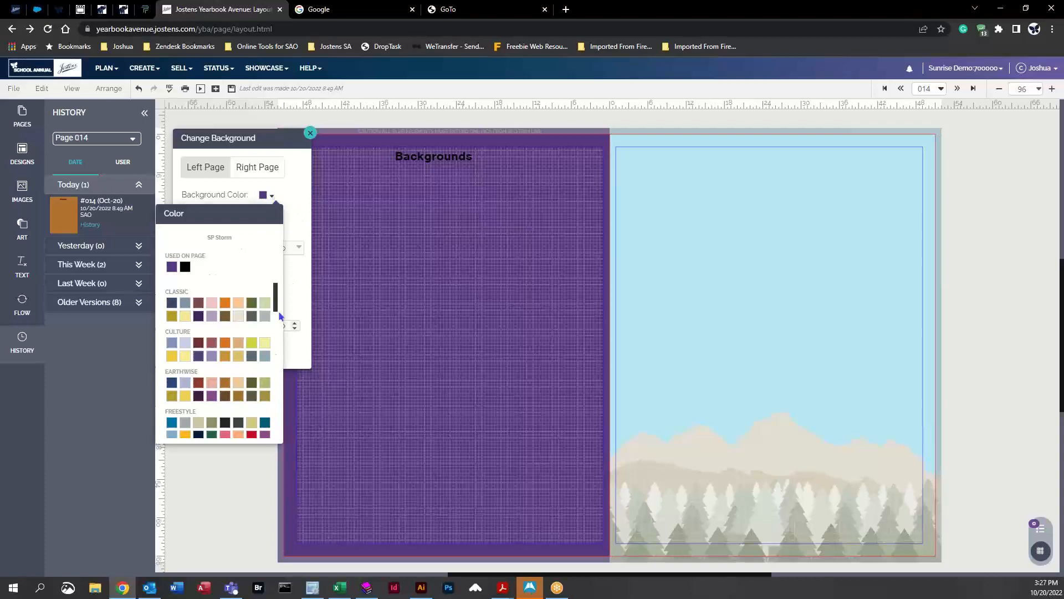
pyautogui.moveTo(277, 309); pyautogui.dragTo(276, 435)
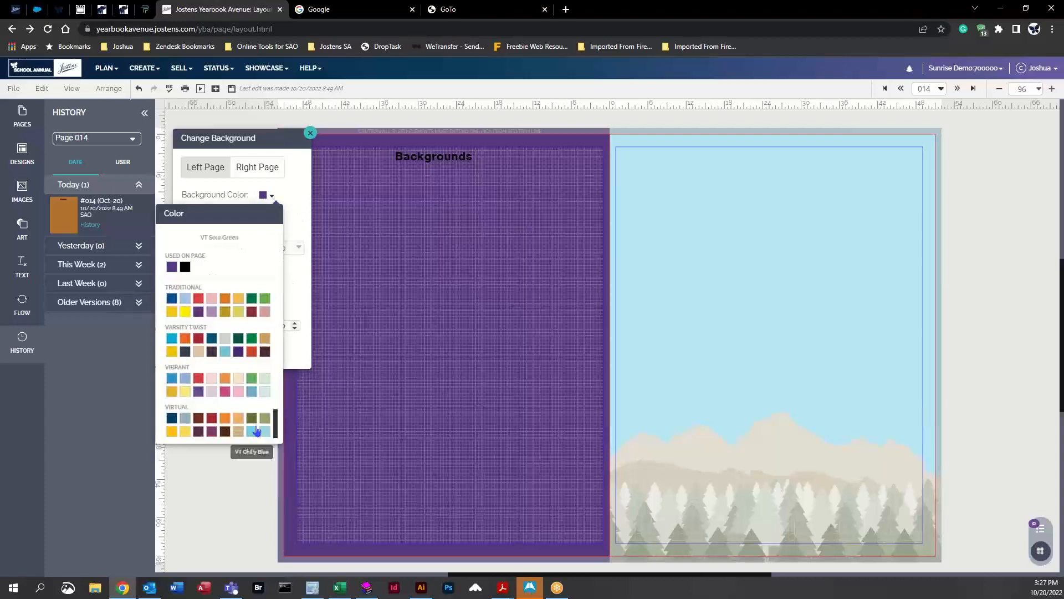
pyautogui.click(251, 418)
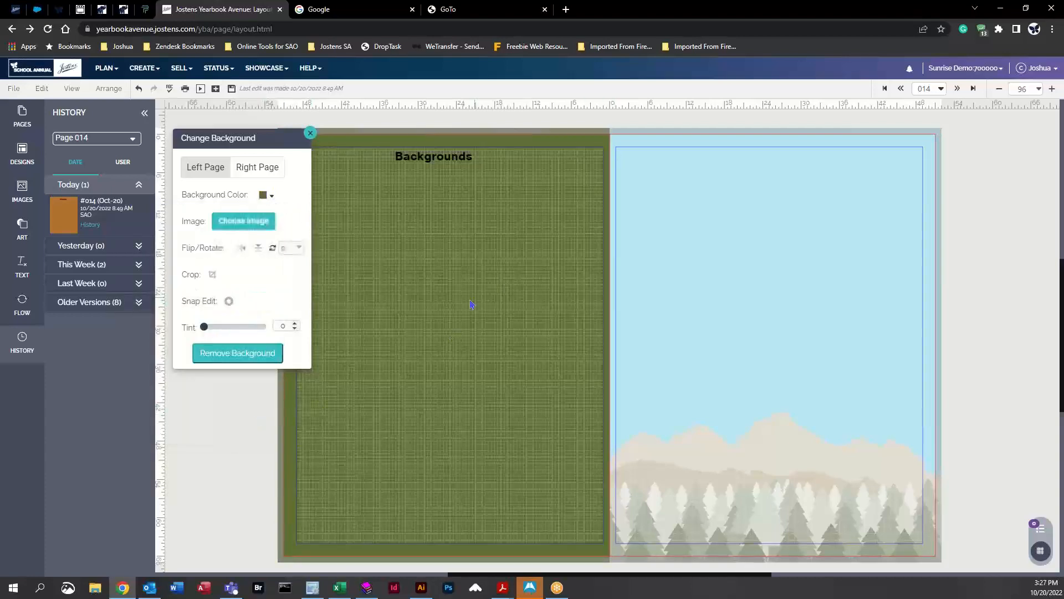
pyautogui.click(230, 355)
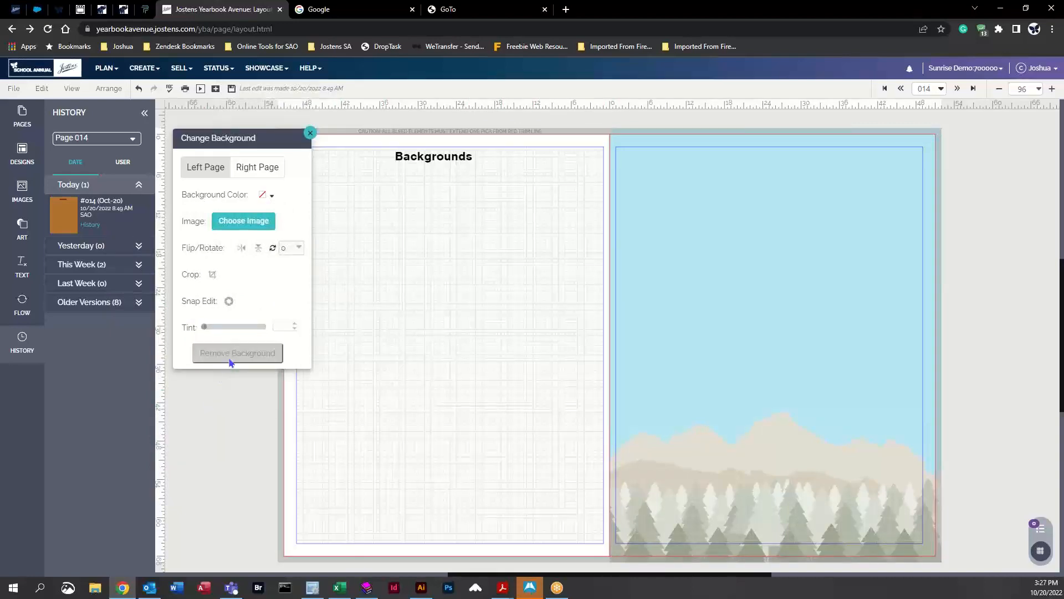
# Step: Open the background image picker and switch its category to Backgrounds
pyautogui.click(246, 226)
pyautogui.scroll(-10, 347, 258)
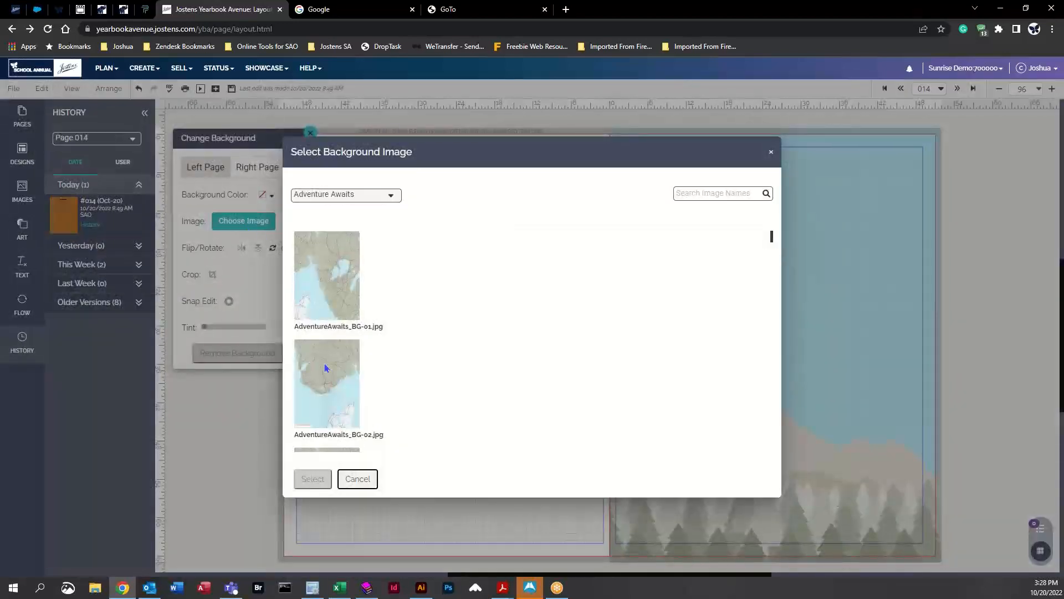
pyautogui.click(388, 195)
pyautogui.moveTo(408, 220); pyautogui.dragTo(407, 149)
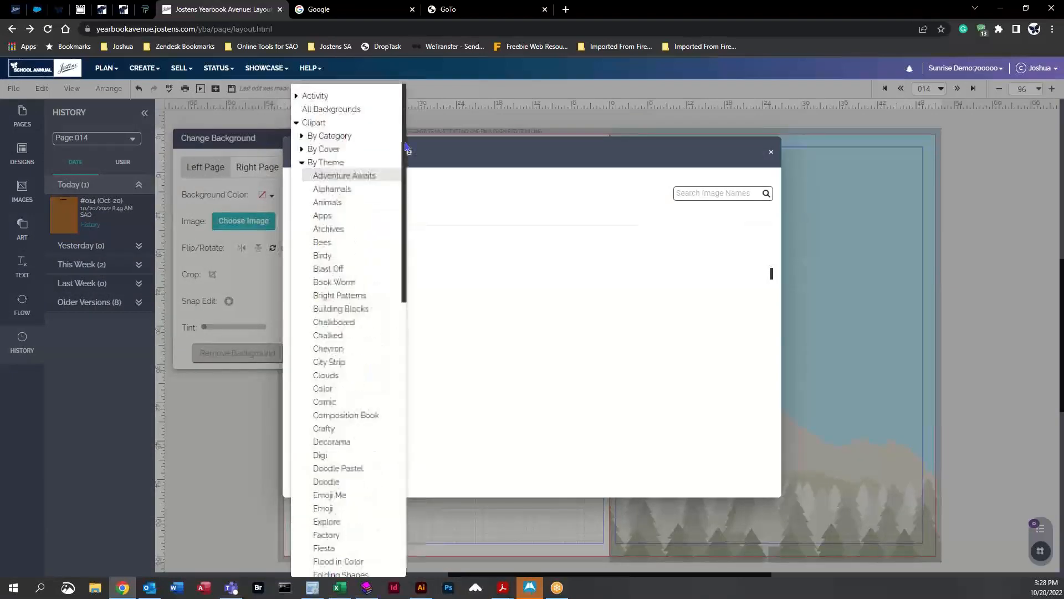
pyautogui.click(302, 163)
pyautogui.click(305, 110)
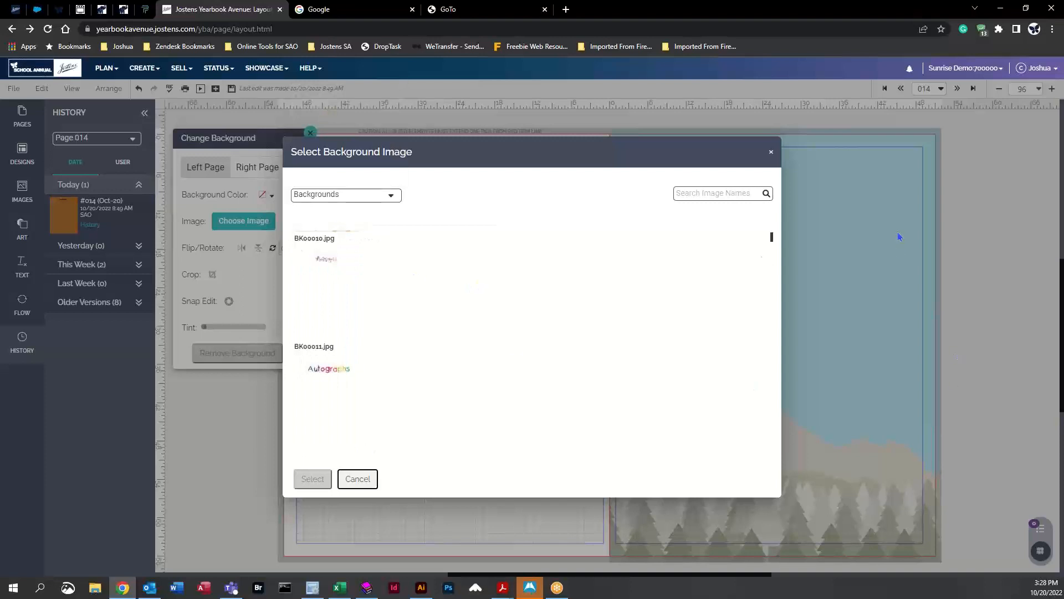
pyautogui.moveTo(771, 237); pyautogui.dragTo(772, 254)
# Step: Search the Backgrounds for 60 and apply BK00060.JPG as the left page's background image
pyautogui.click(333, 265)
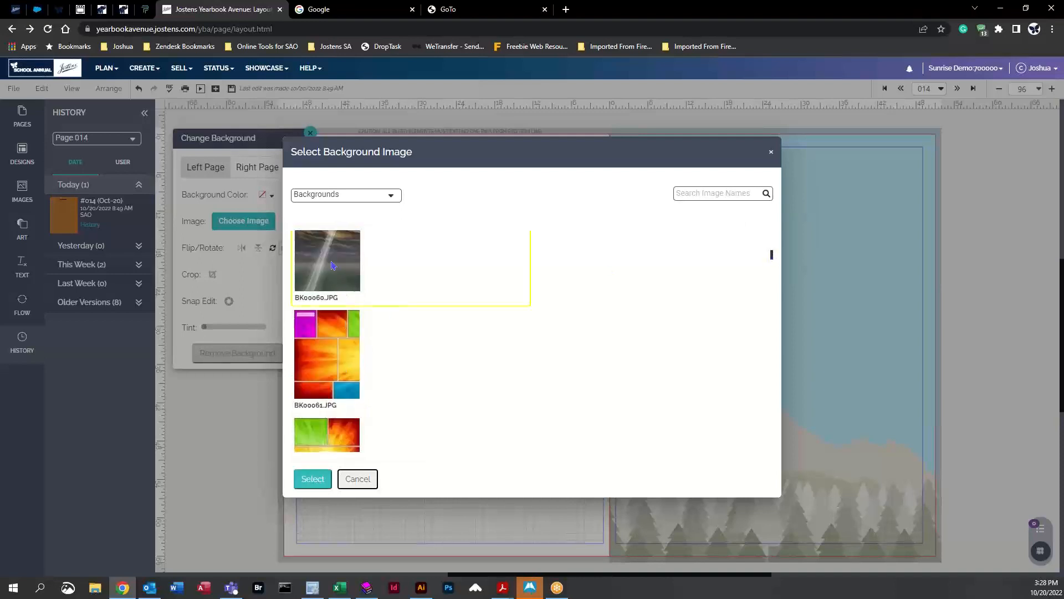
pyautogui.scroll(1, 397, 291)
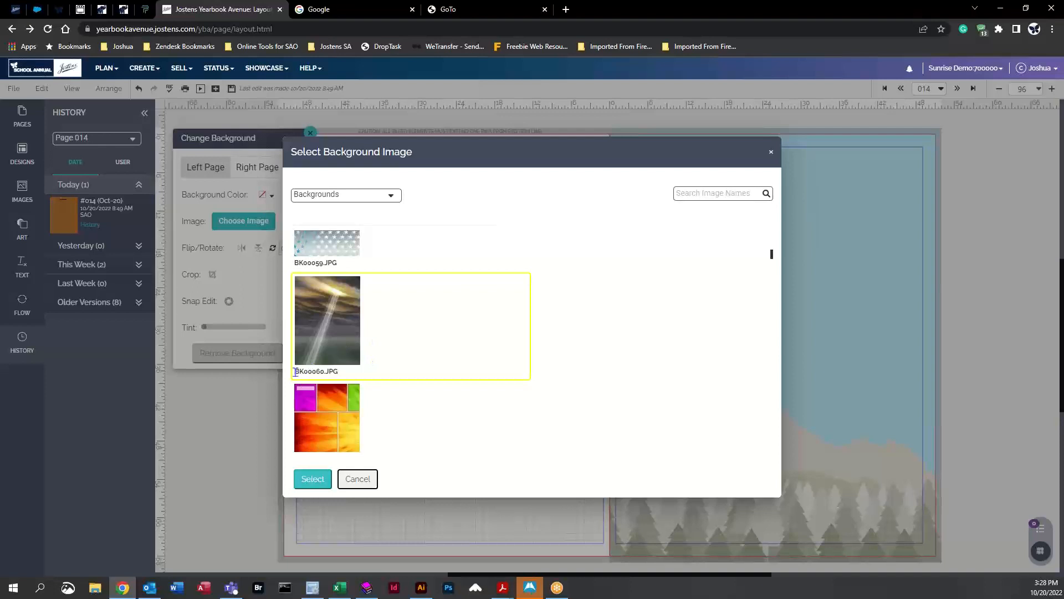
pyautogui.moveTo(295, 371); pyautogui.dragTo(358, 376)
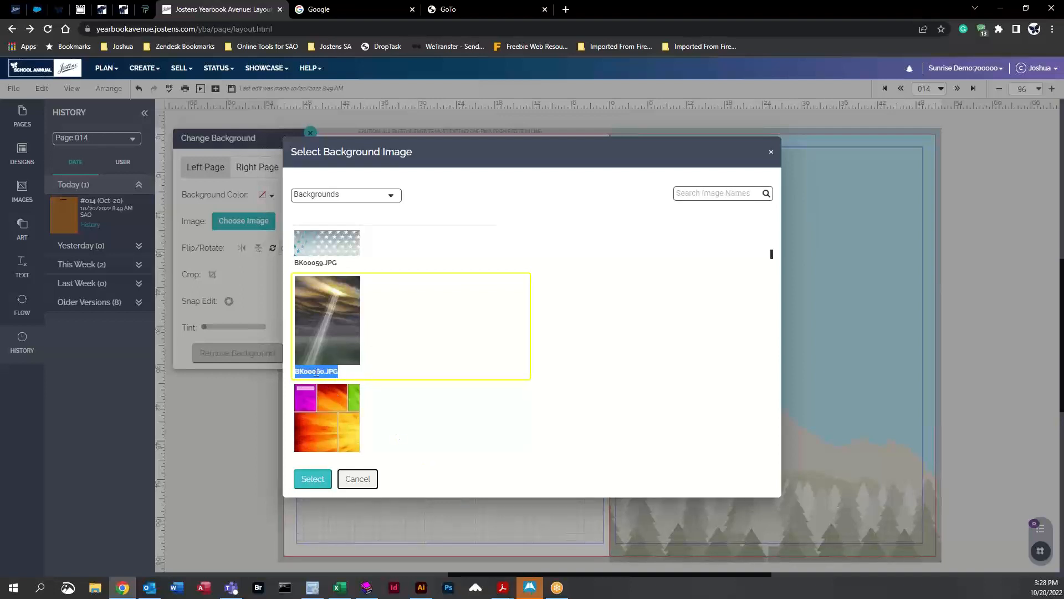
pyautogui.click(860, 313)
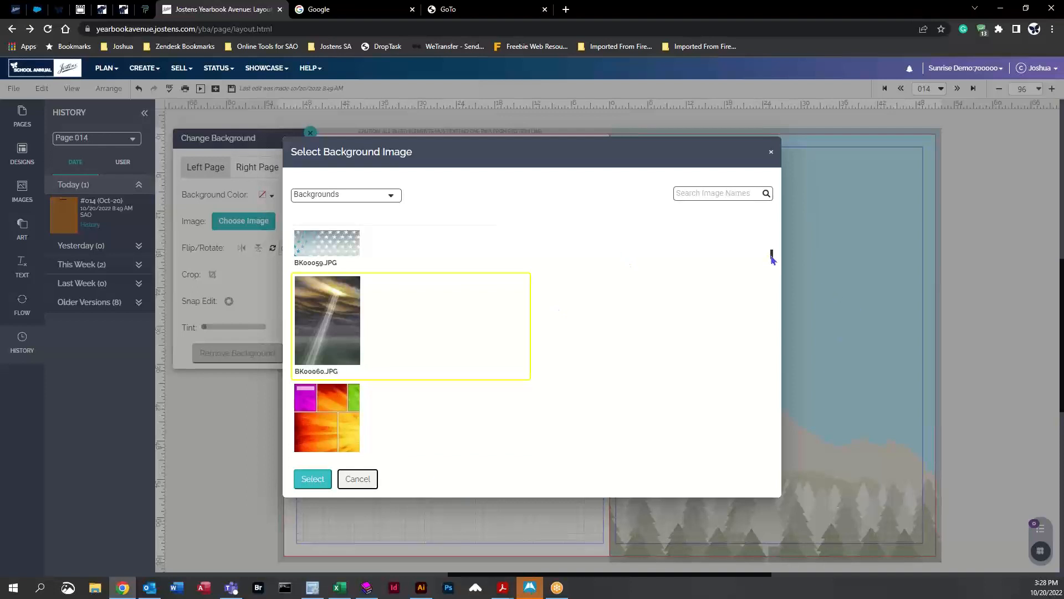
pyautogui.moveTo(772, 258); pyautogui.dragTo(772, 391)
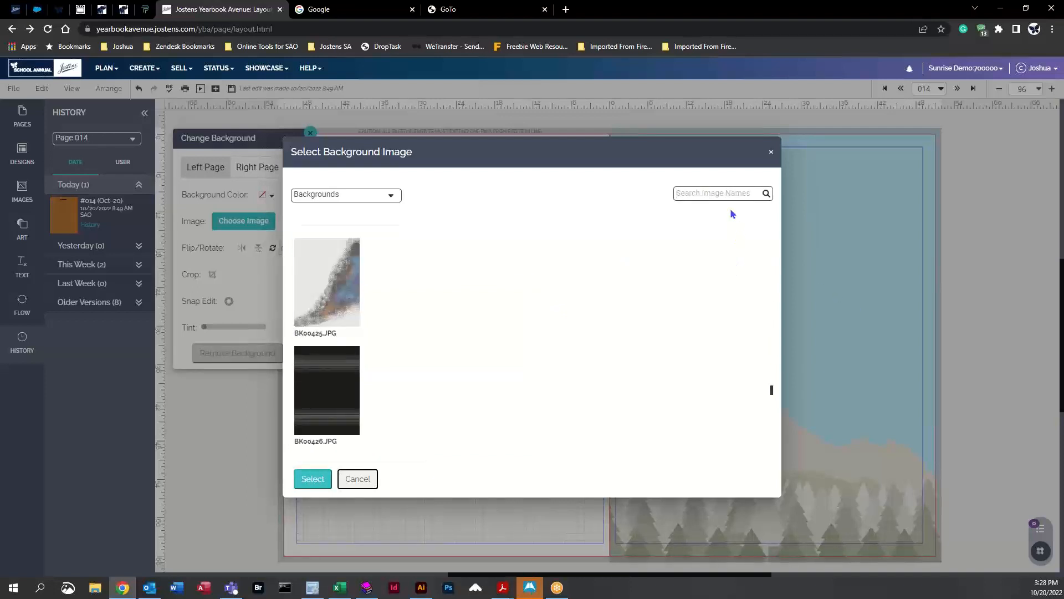
pyautogui.write('60')
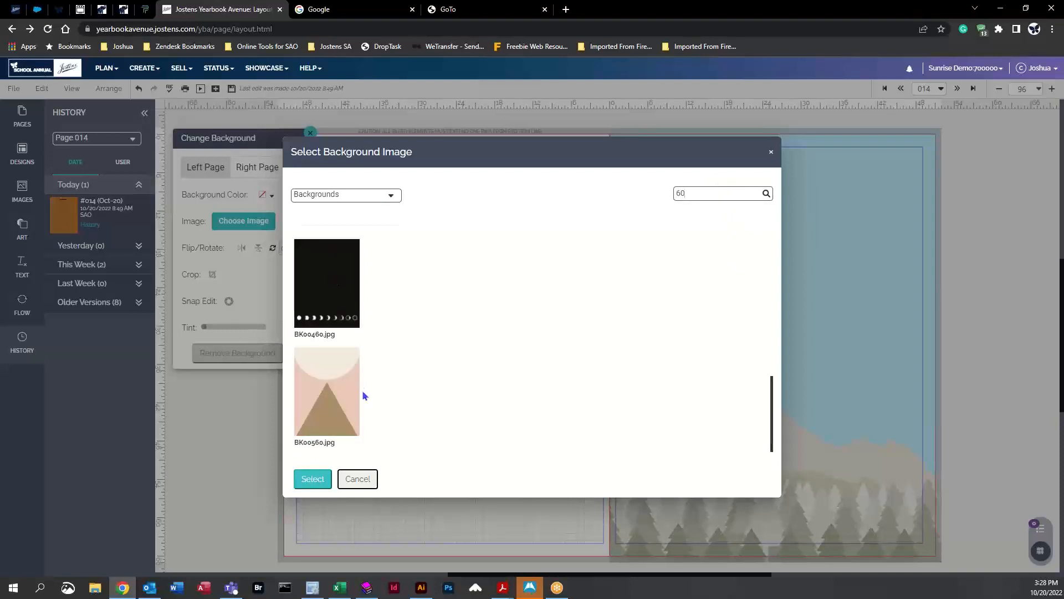
pyautogui.scroll(10, 341, 402)
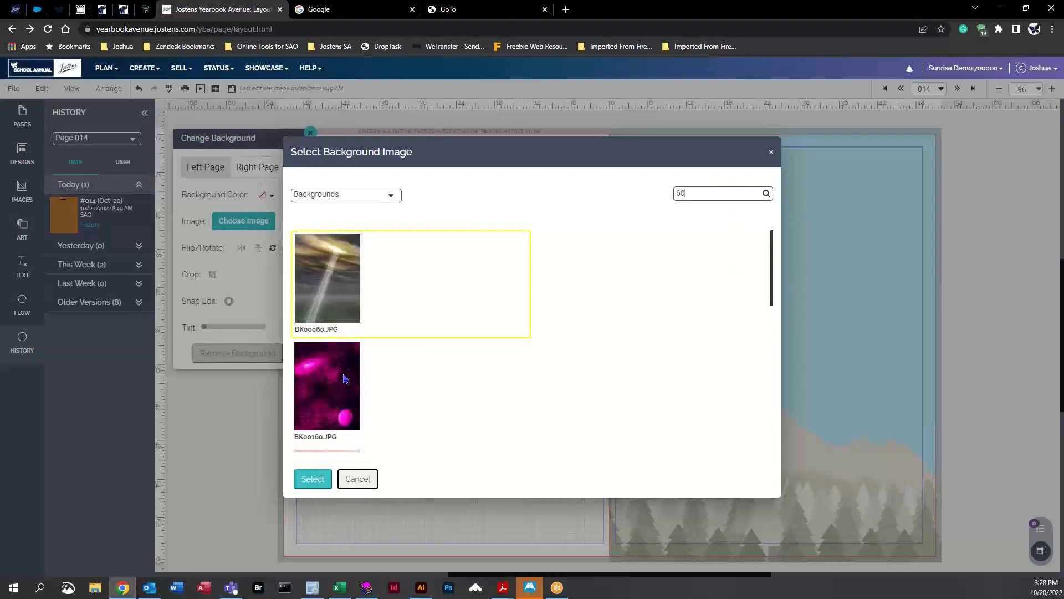
pyautogui.doubleClick(682, 193)
pyautogui.click(312, 479)
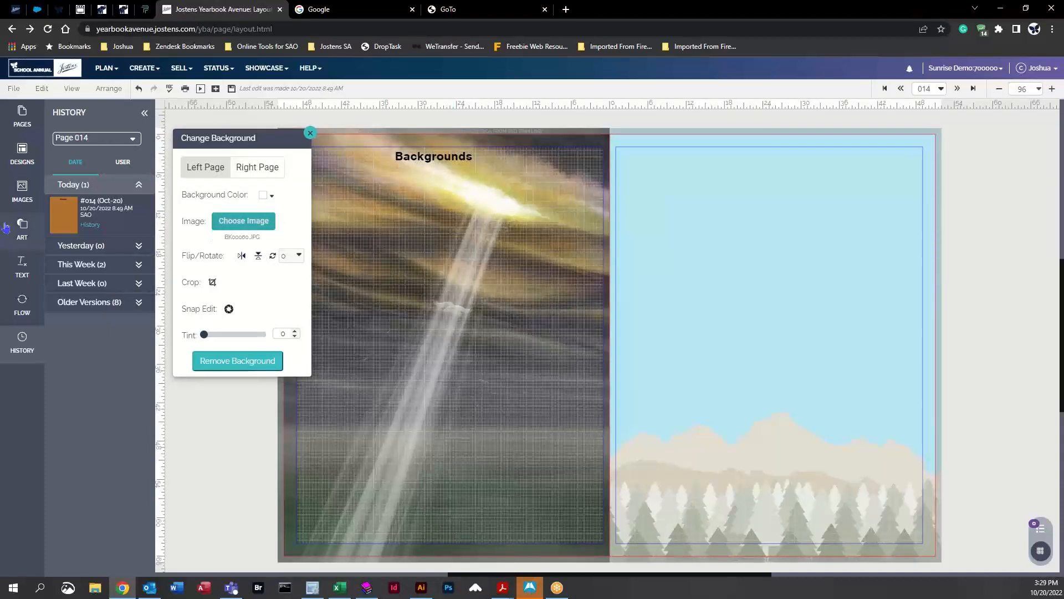
# Step: Add a square shape from the Art shapes onto the left page
pyautogui.click(23, 194)
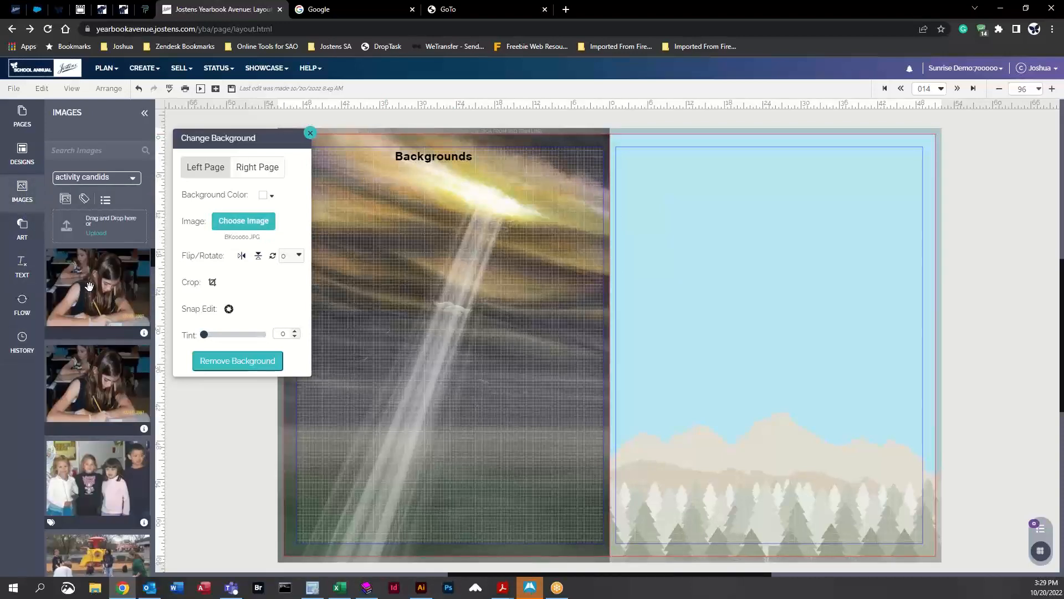
pyautogui.click(22, 268)
pyautogui.click(23, 237)
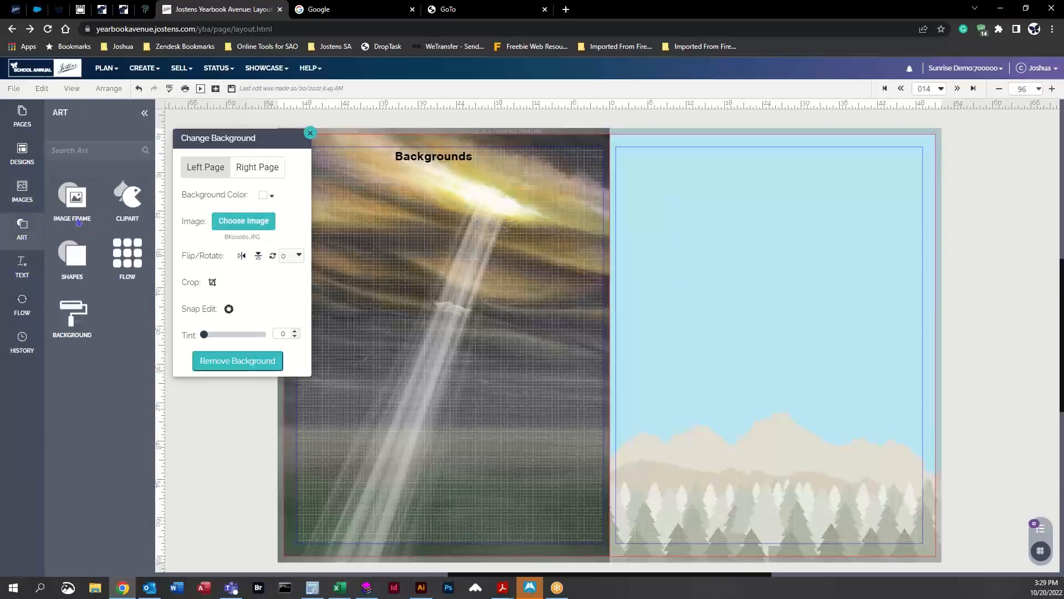
pyautogui.click(78, 277)
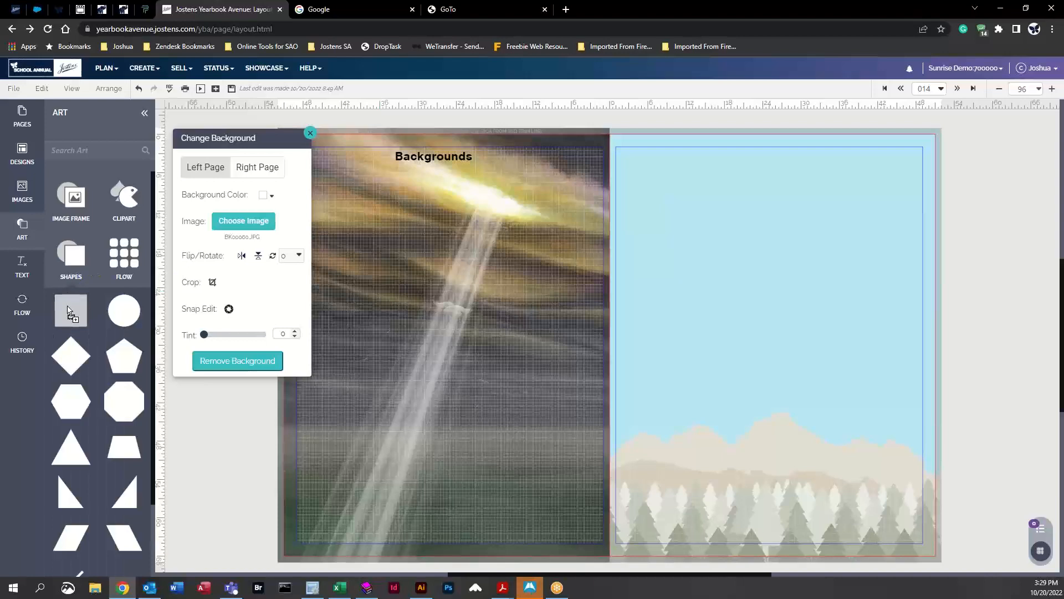
pyautogui.moveTo(67, 311); pyautogui.dragTo(416, 300)
# Step: Fill the square with CS Mystic Blue and move it slightly to the right
pyautogui.click(179, 120)
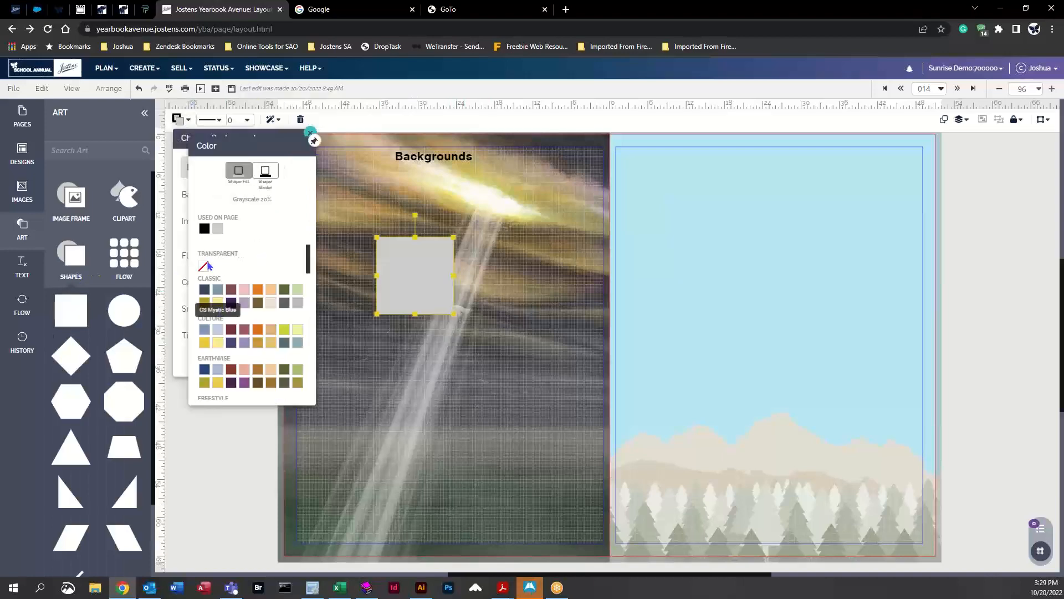
pyautogui.click(218, 290)
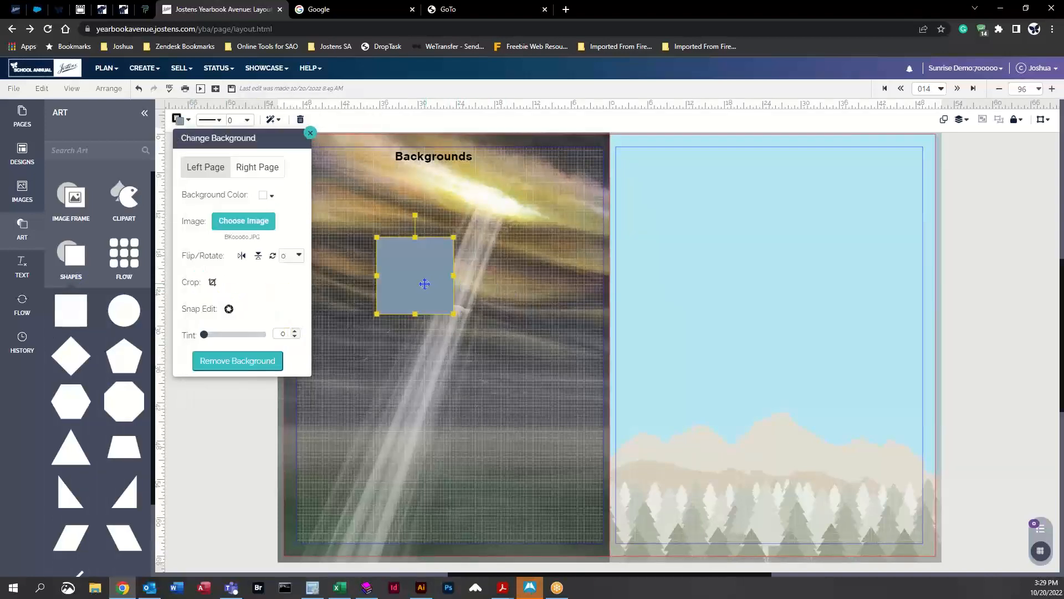
pyautogui.moveTo(424, 283); pyautogui.dragTo(493, 282)
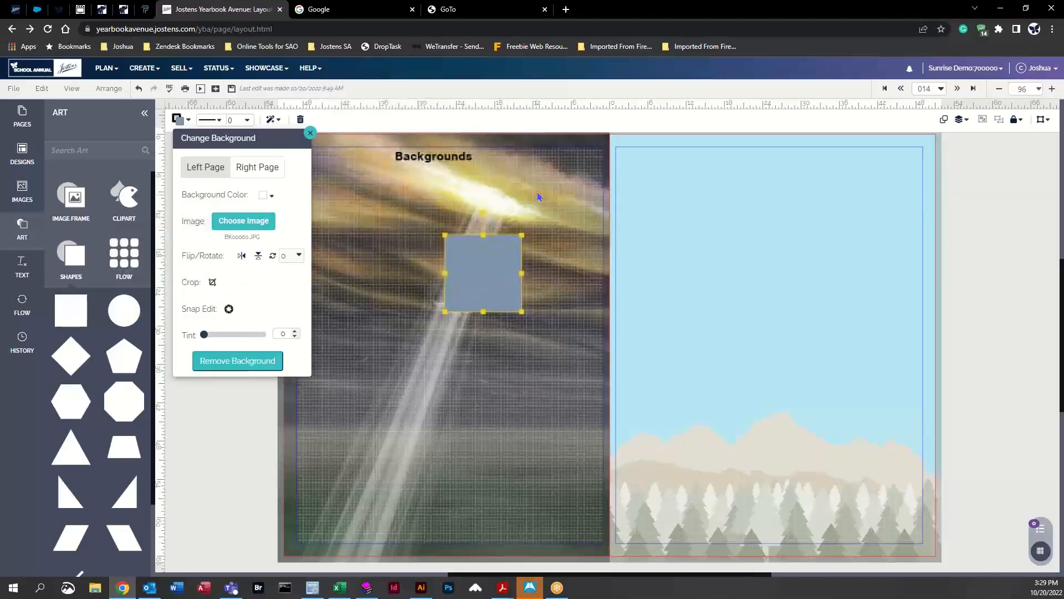
pyautogui.click(539, 197)
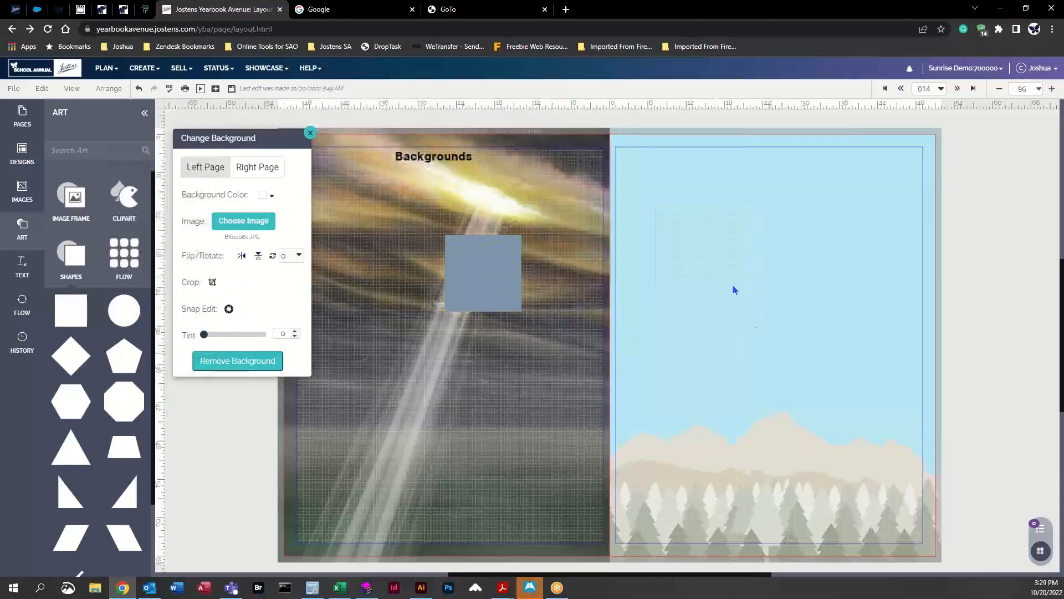
# Step: Delete the blue square from the left page
pyautogui.scroll(1, 637, 172)
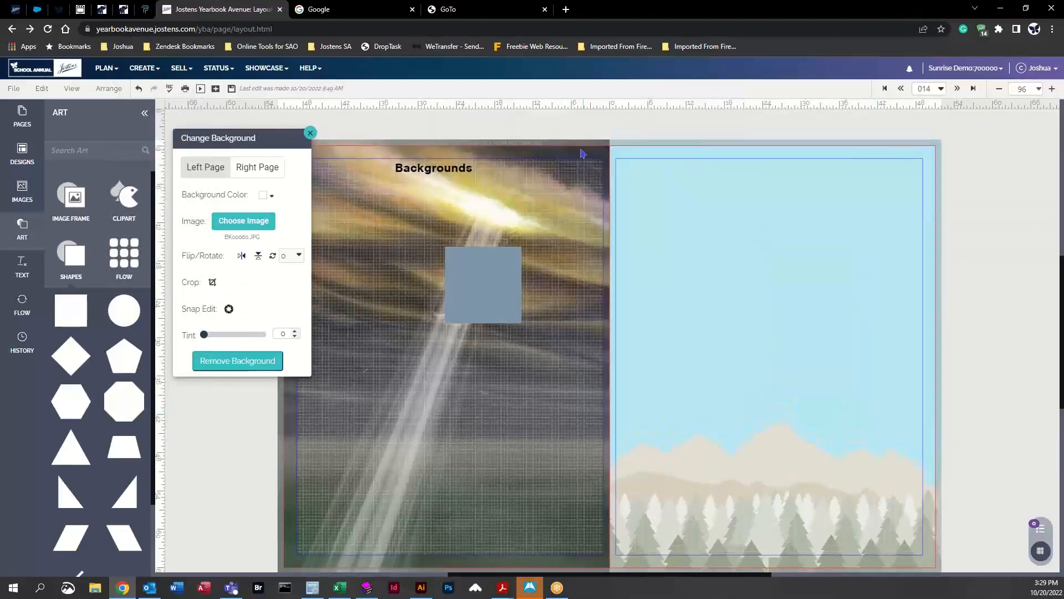
pyautogui.click(472, 307)
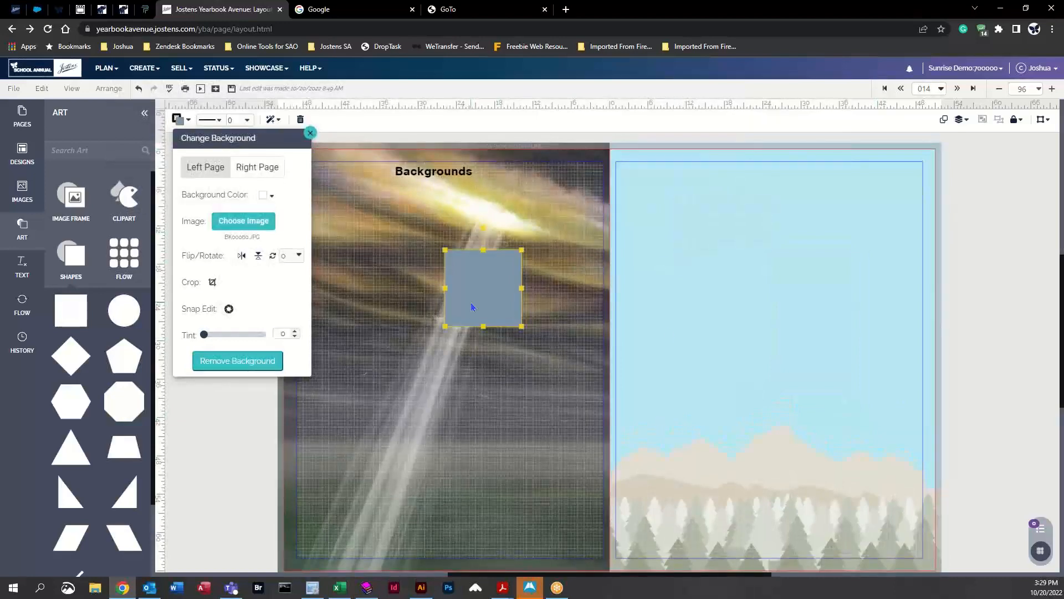
pyautogui.press('Delete')
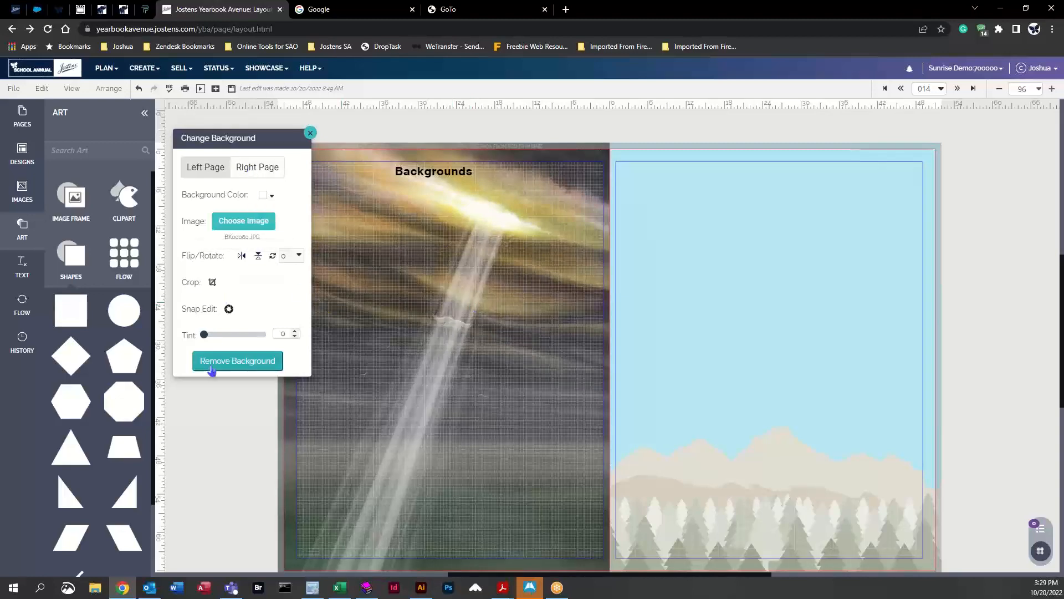
# Step: Remove the left page's background image and switch the background image picker to the Bees theme
pyautogui.click(247, 361)
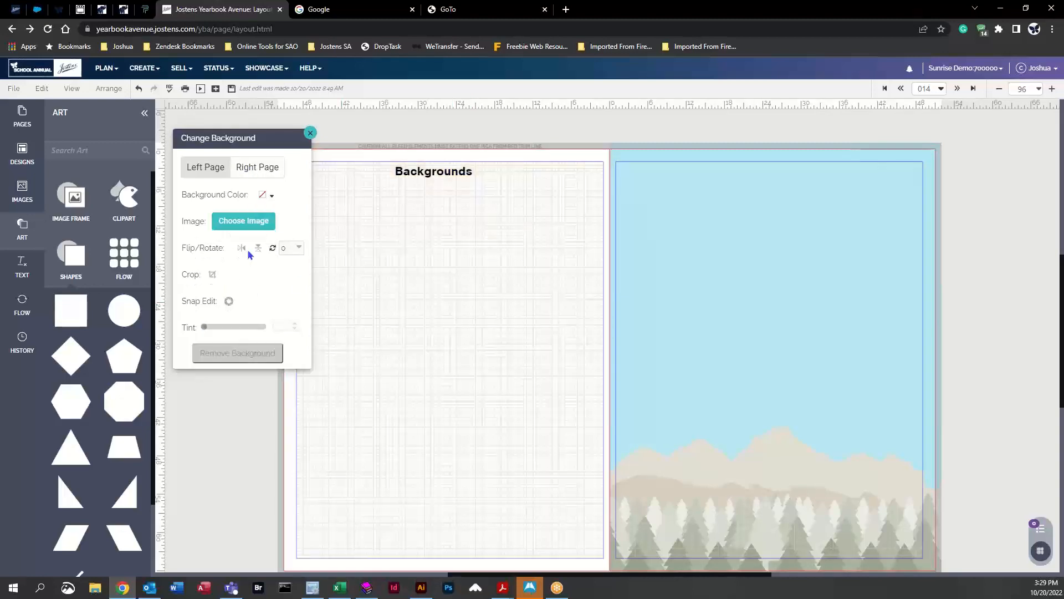
pyautogui.click(248, 221)
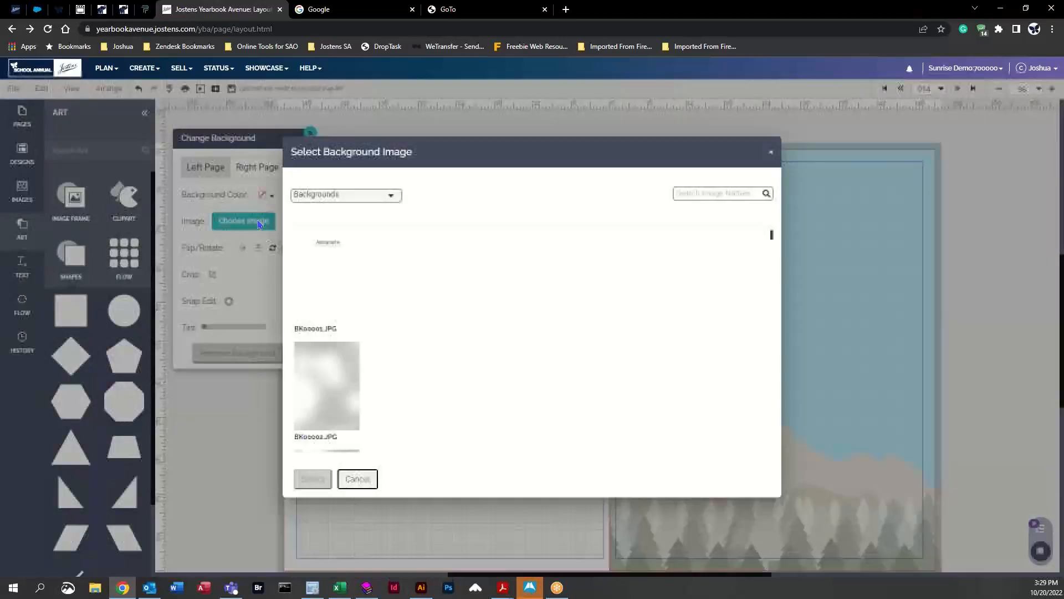
pyautogui.click(391, 195)
pyautogui.click(296, 242)
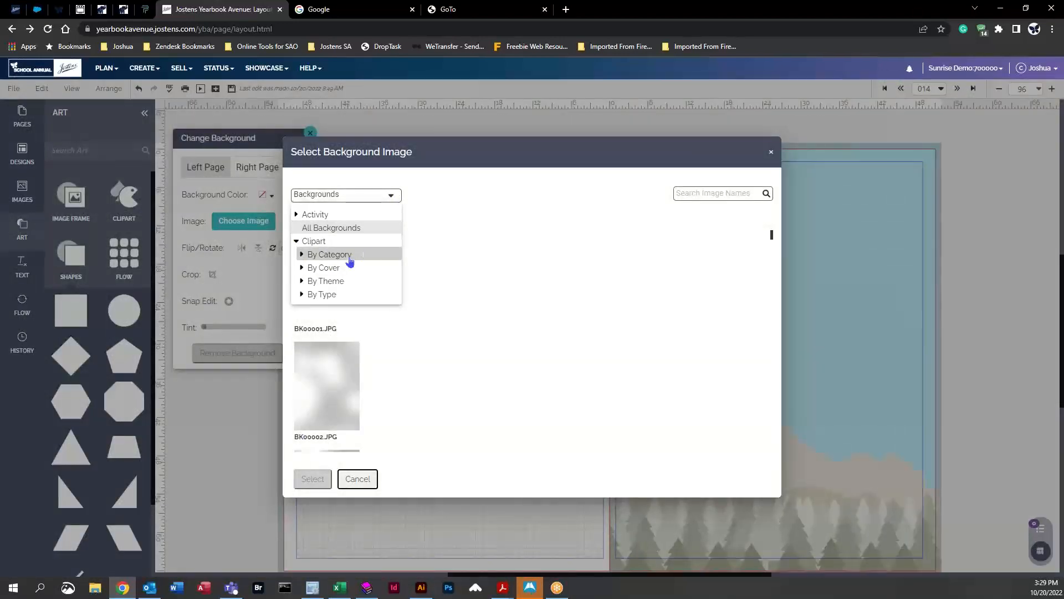
pyautogui.click(302, 267)
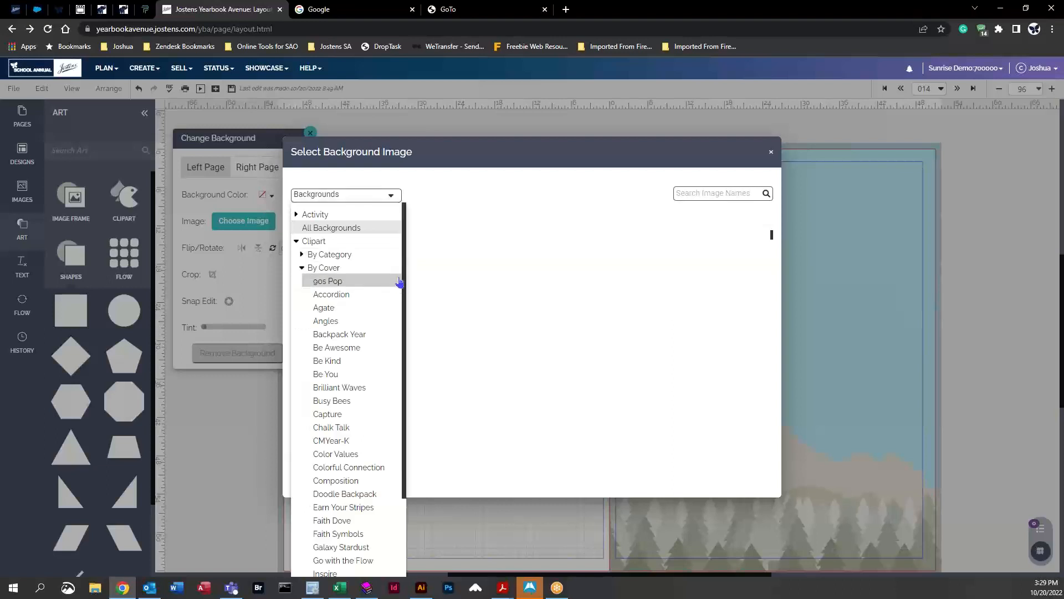
pyautogui.click(301, 268)
pyautogui.click(302, 281)
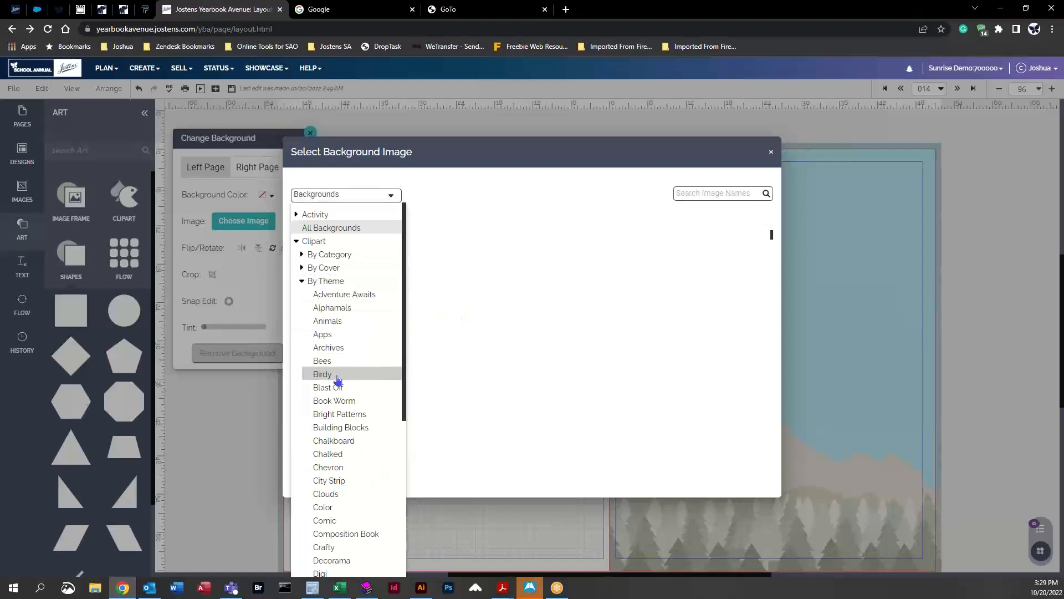
pyautogui.click(323, 361)
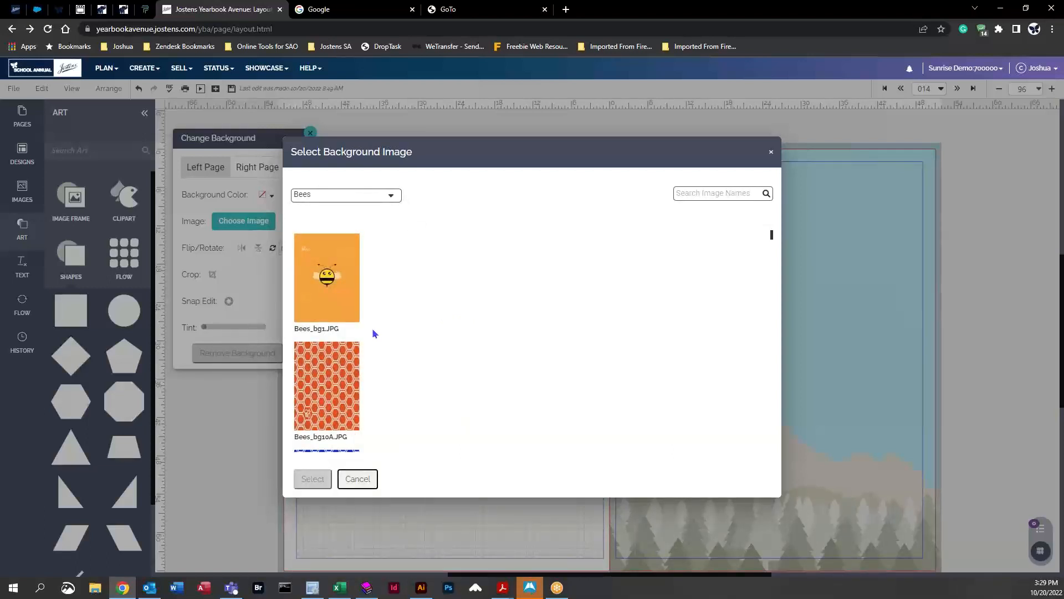
# Step: Scroll through the Bees background images
pyautogui.scroll(-7, 355, 309)
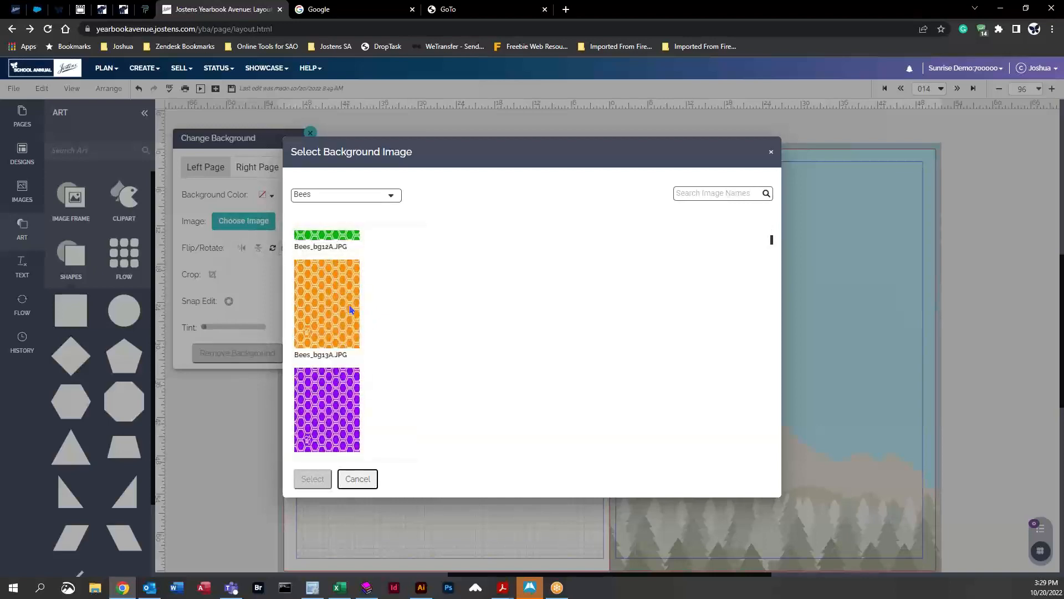
pyautogui.scroll(5, 350, 338)
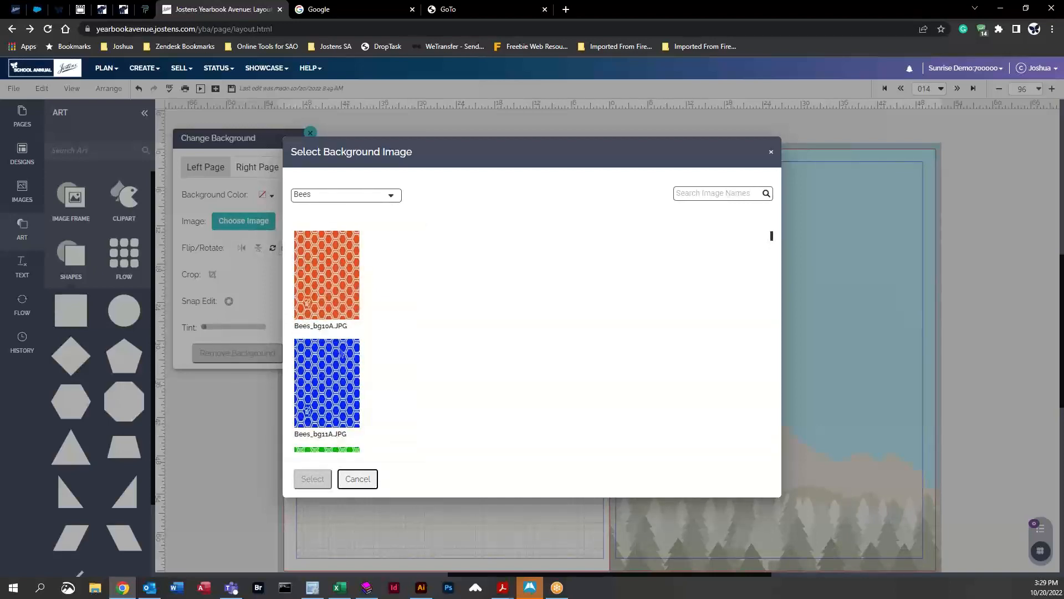
pyautogui.click(337, 279)
pyautogui.scroll(-15, 375, 358)
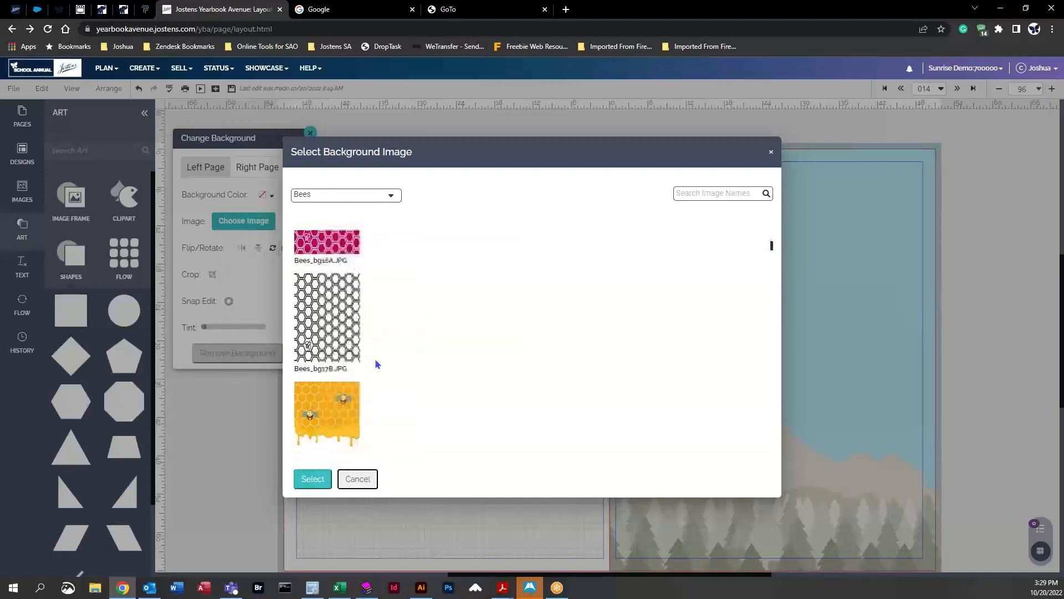
pyautogui.scroll(-20, 374, 359)
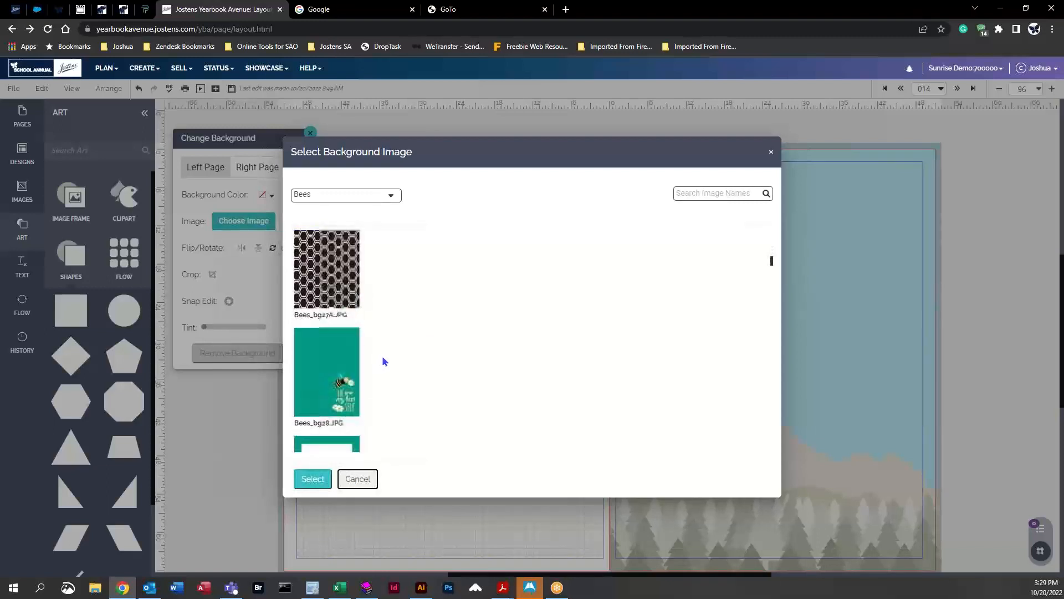
pyautogui.scroll(-15, 386, 361)
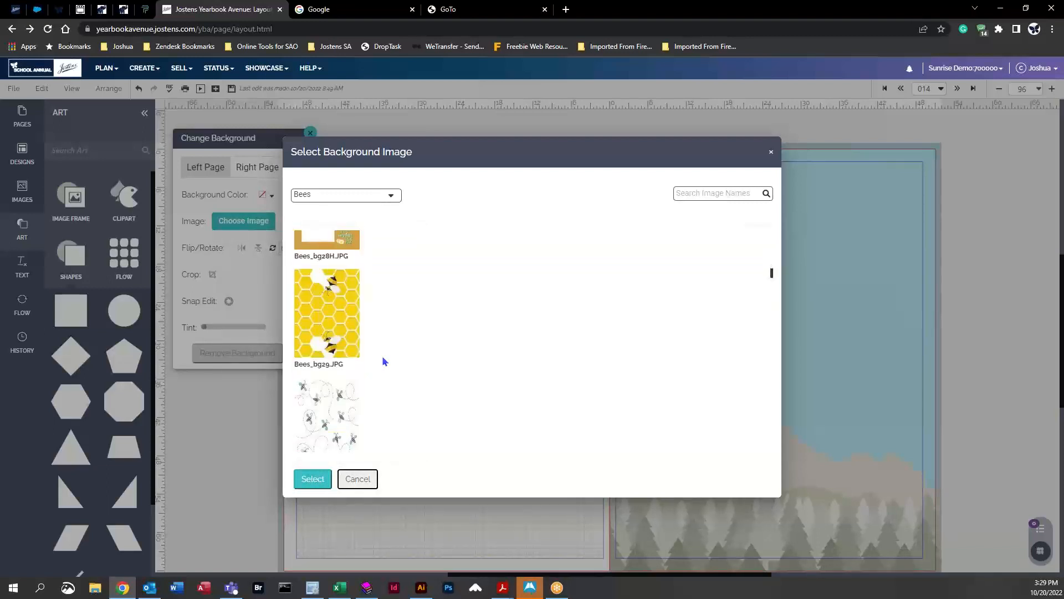
pyautogui.scroll(-10, 383, 361)
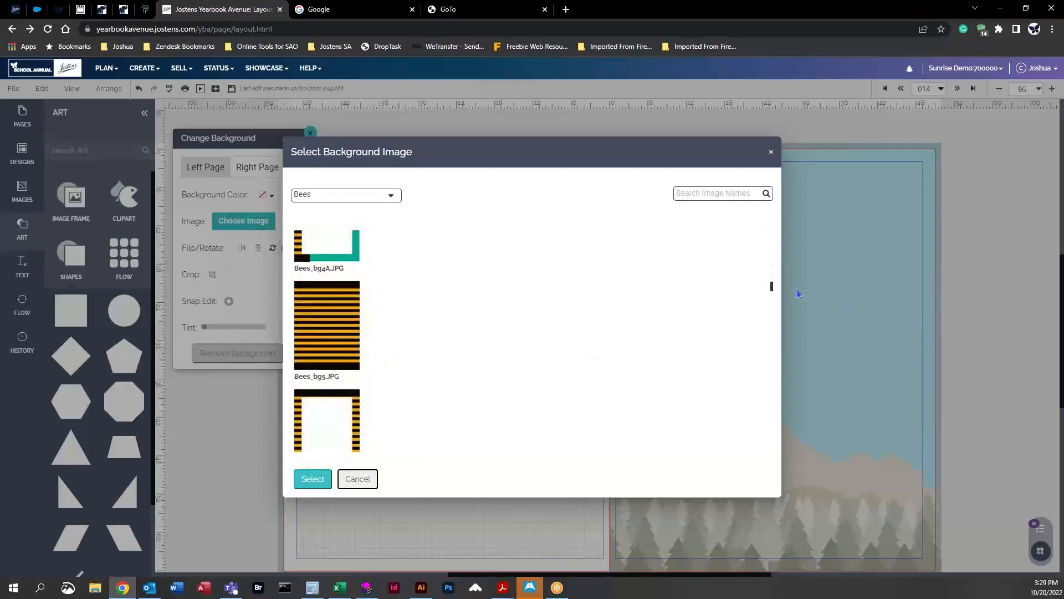
pyautogui.moveTo(773, 287); pyautogui.dragTo(777, 295)
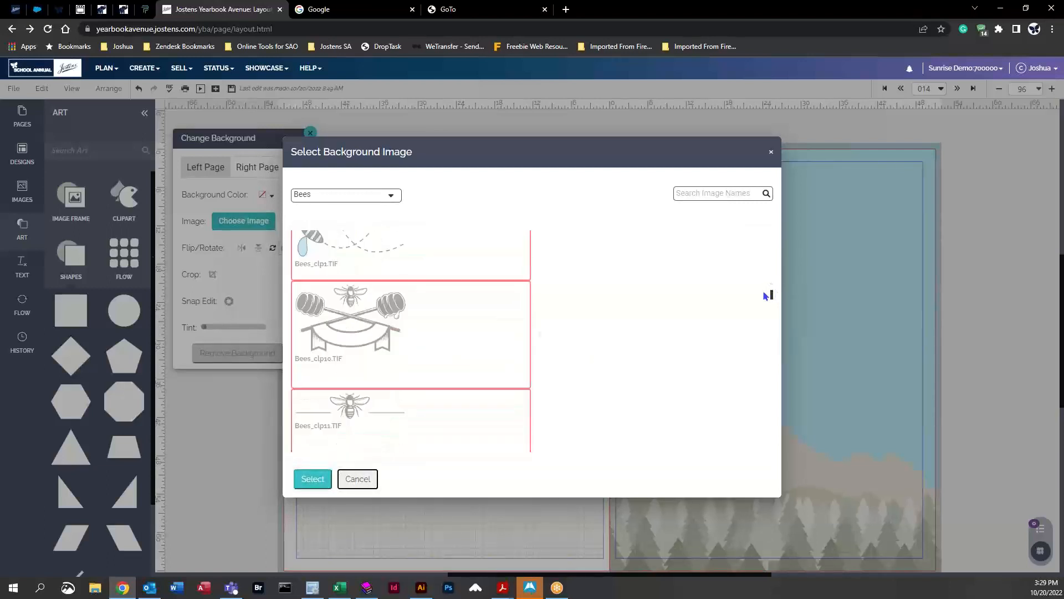
# Step: Apply Bees_clp12.TIF as the left page's background, then remove that background again
pyautogui.click(348, 265)
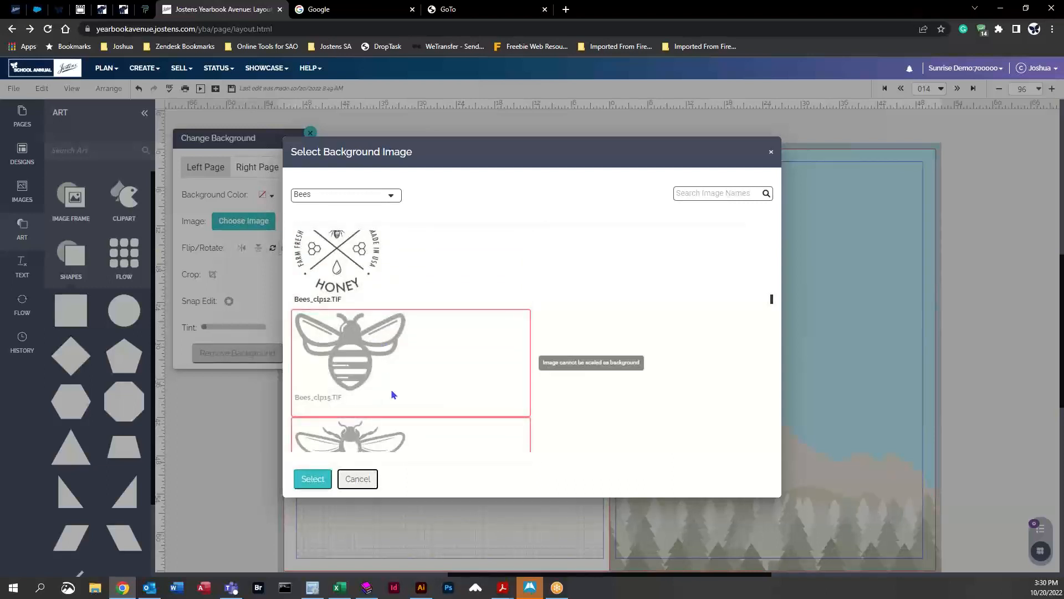
pyautogui.scroll(1, 392, 395)
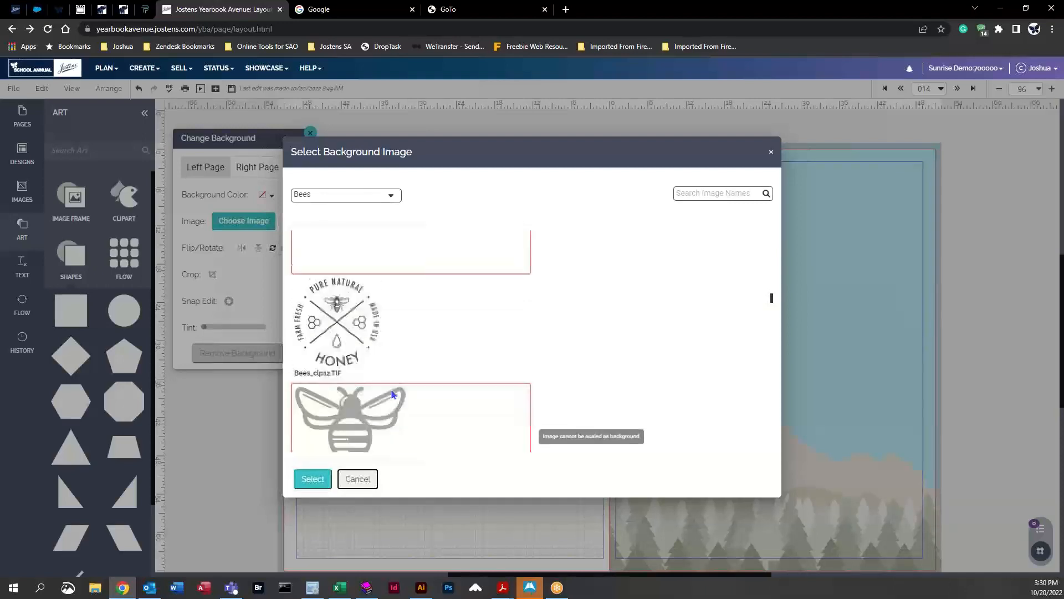
pyautogui.click(331, 326)
pyautogui.click(311, 478)
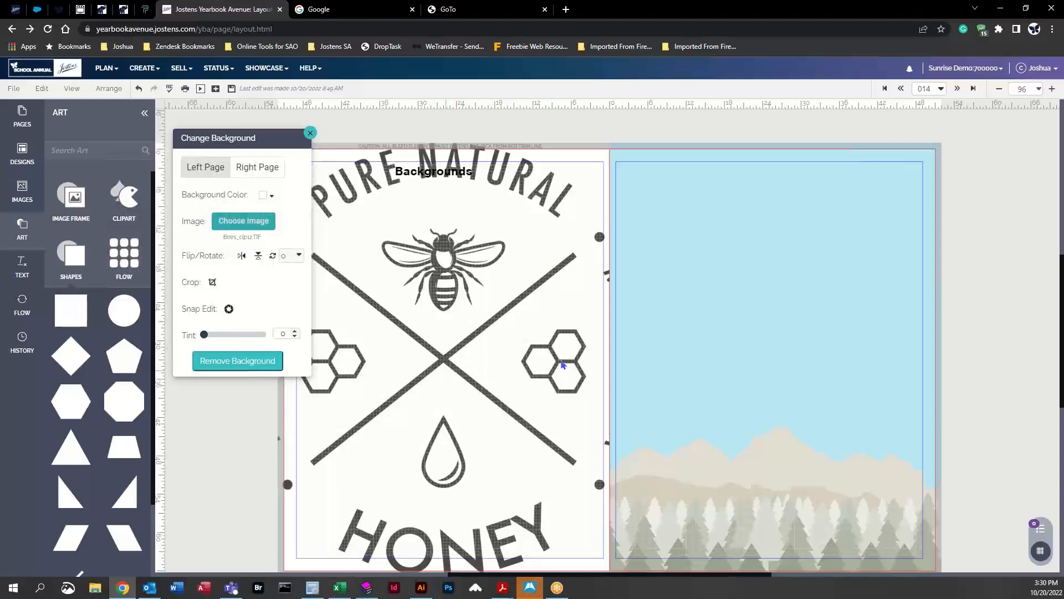
pyautogui.click(237, 361)
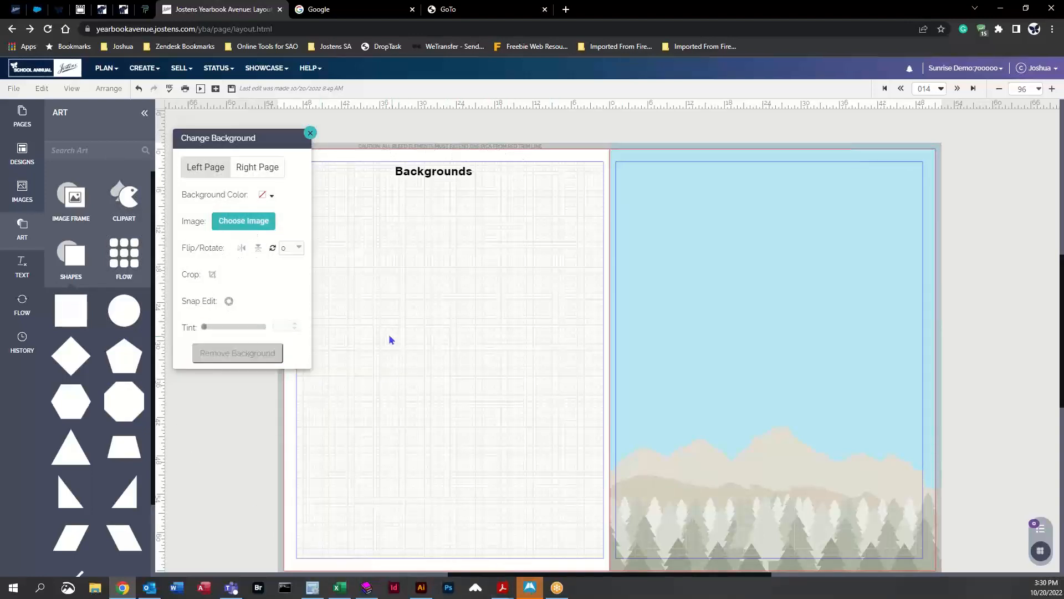
# Step: Apply Bees_bg1.JPG as the left page's background image
pyautogui.click(253, 221)
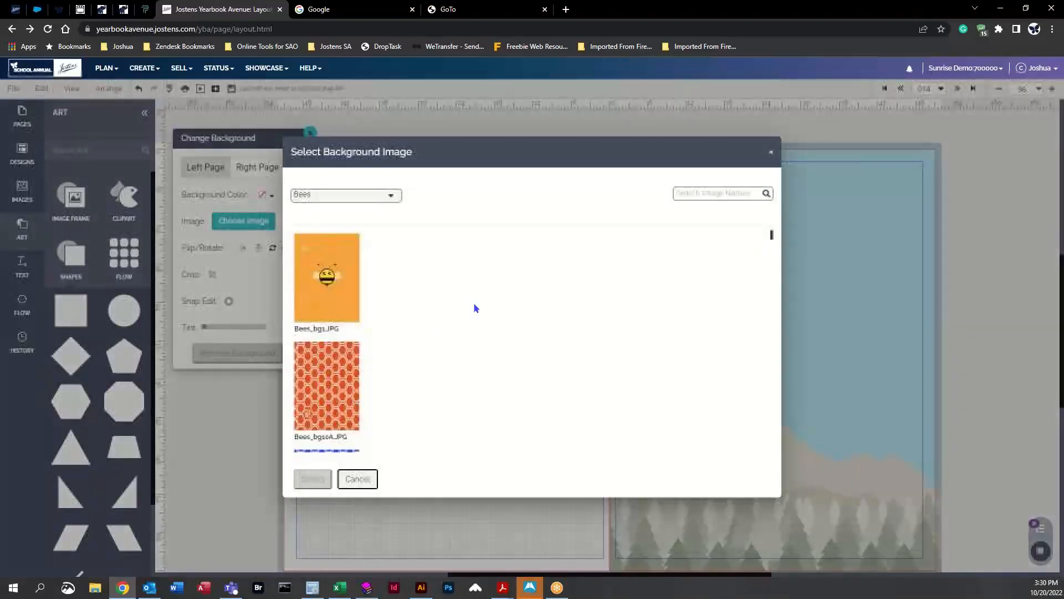
pyautogui.click(345, 267)
pyautogui.click(313, 478)
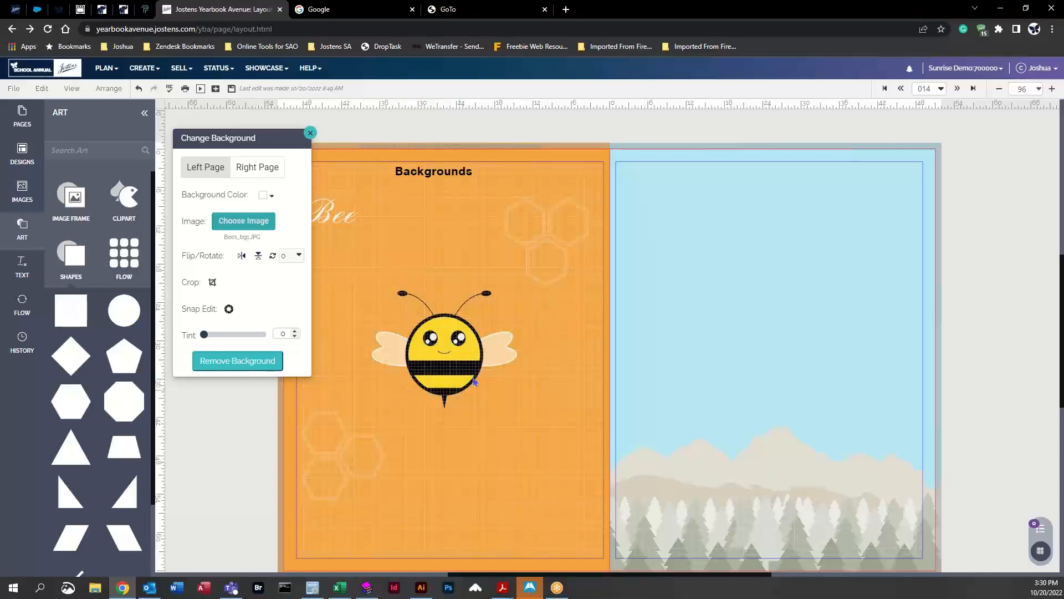
# Step: Switch the picker to the Adventure Awaits theme and apply AdventureAwaits_BG-05.jpg as the left page's background
pyautogui.click(244, 221)
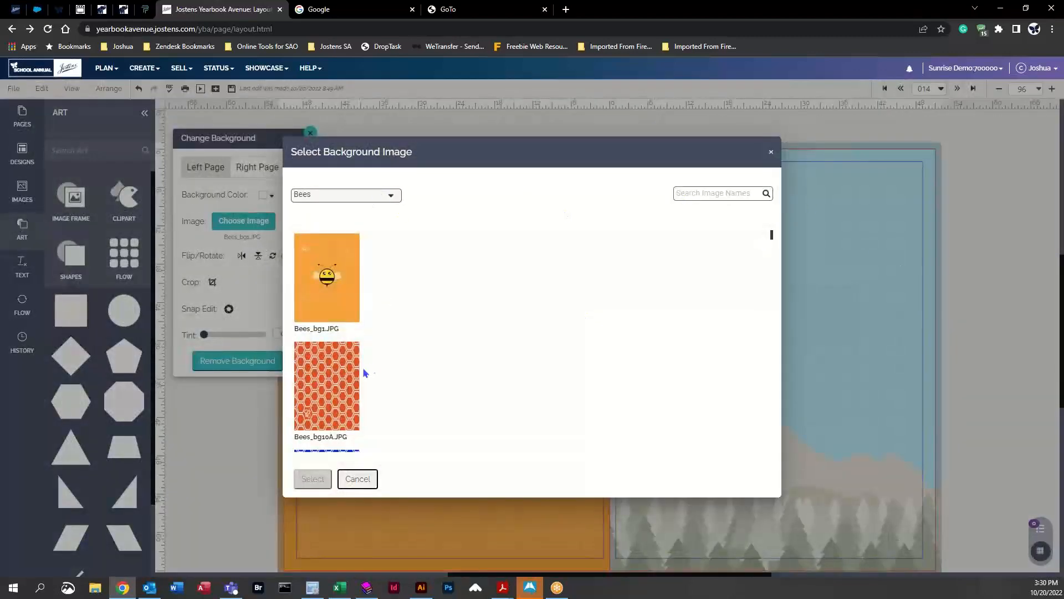
pyautogui.scroll(-6, 360, 366)
pyautogui.scroll(-5, 342, 386)
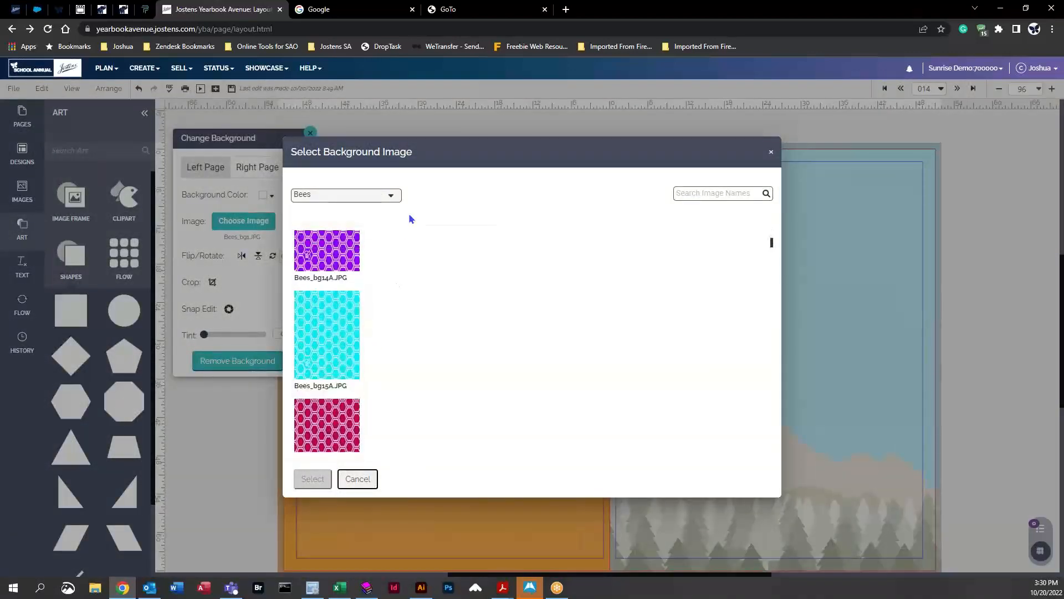
pyautogui.click(391, 197)
pyautogui.scroll(3, 384, 280)
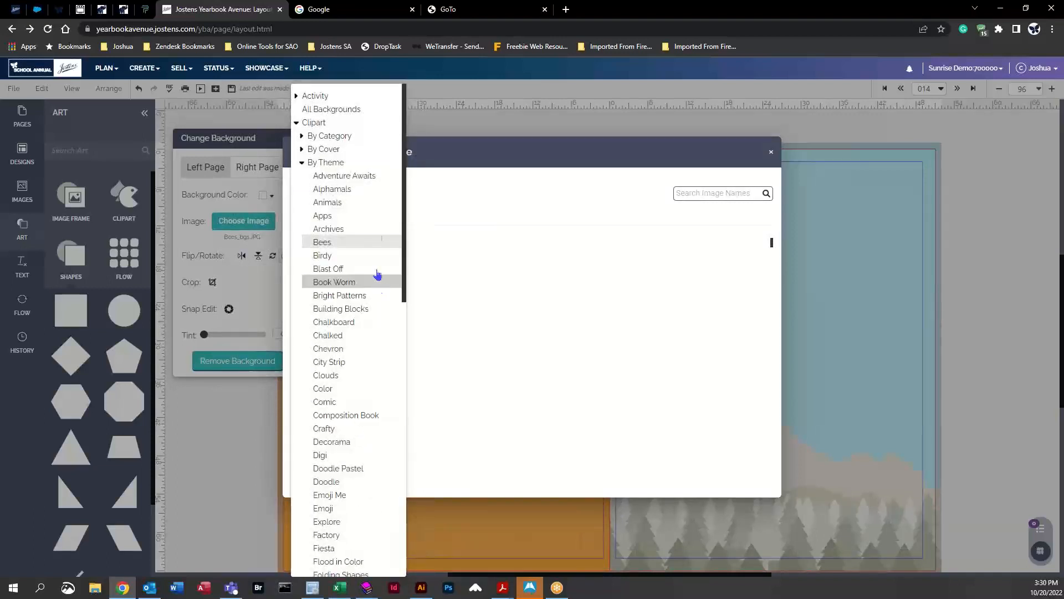
pyautogui.click(360, 177)
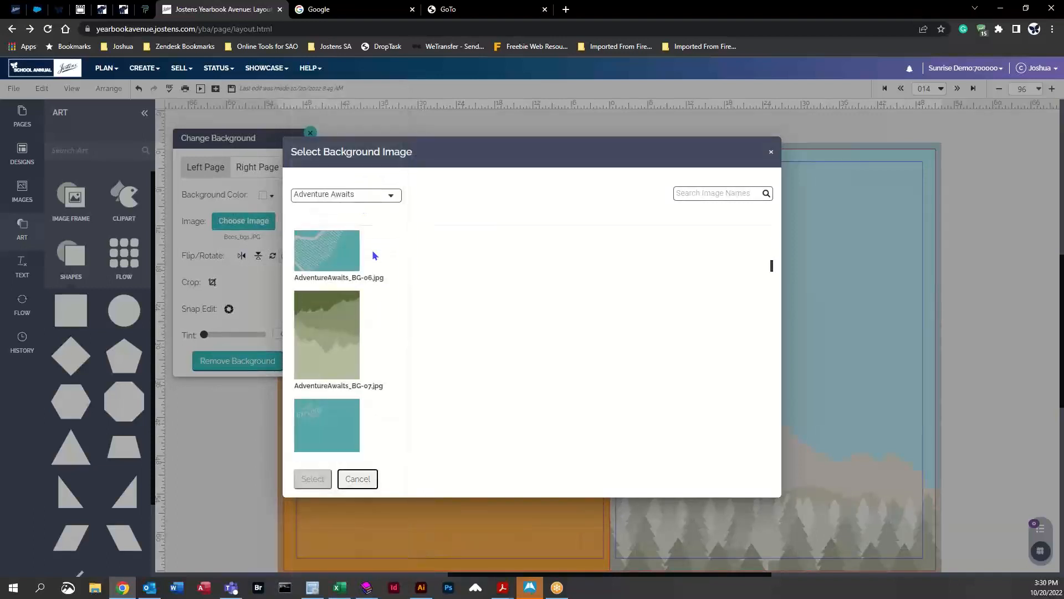
pyautogui.scroll(4, 366, 377)
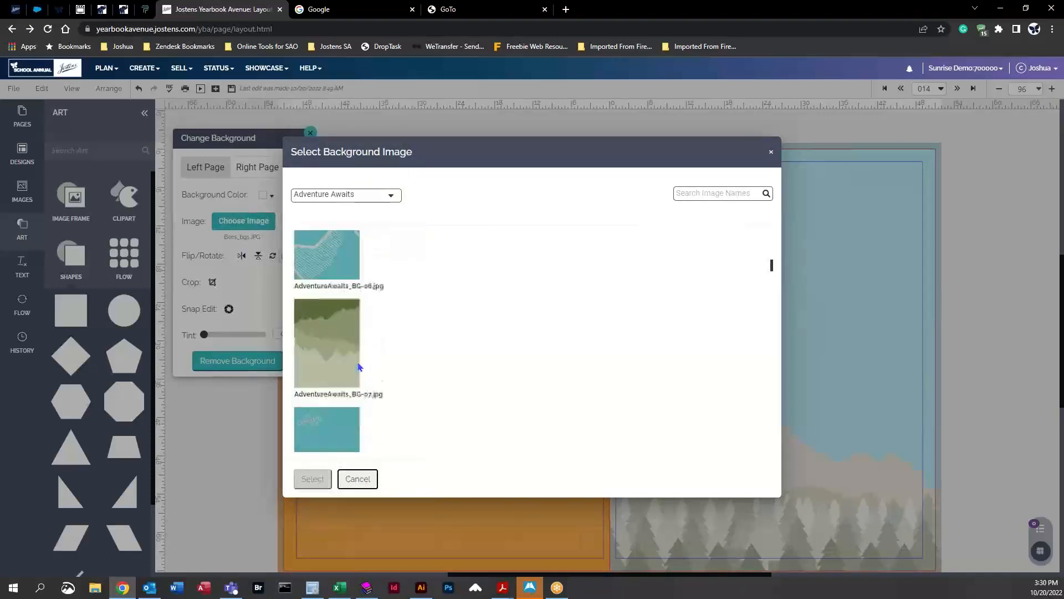
pyautogui.click(334, 344)
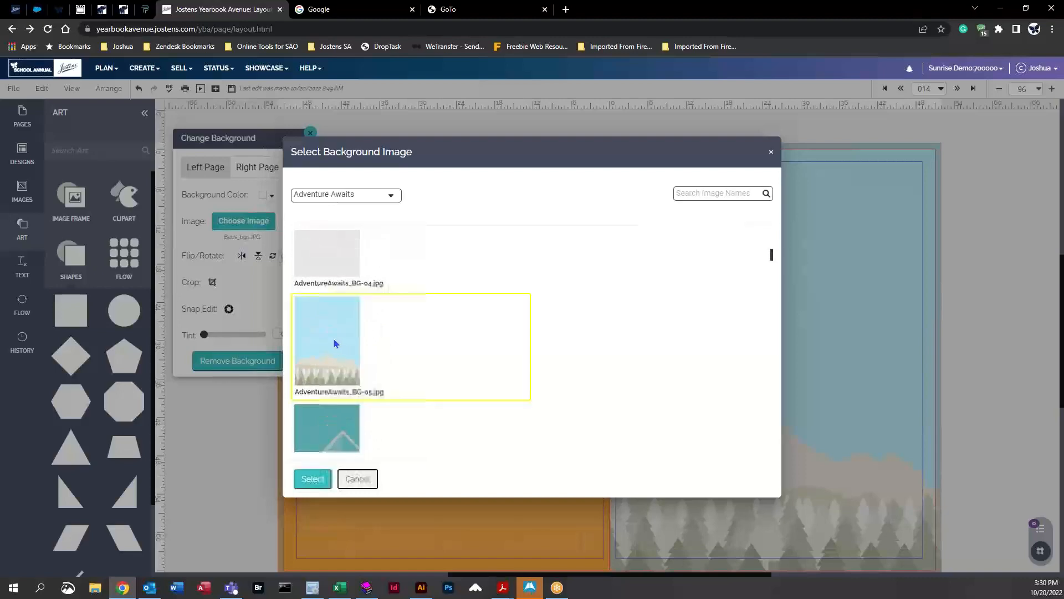
pyautogui.click(311, 479)
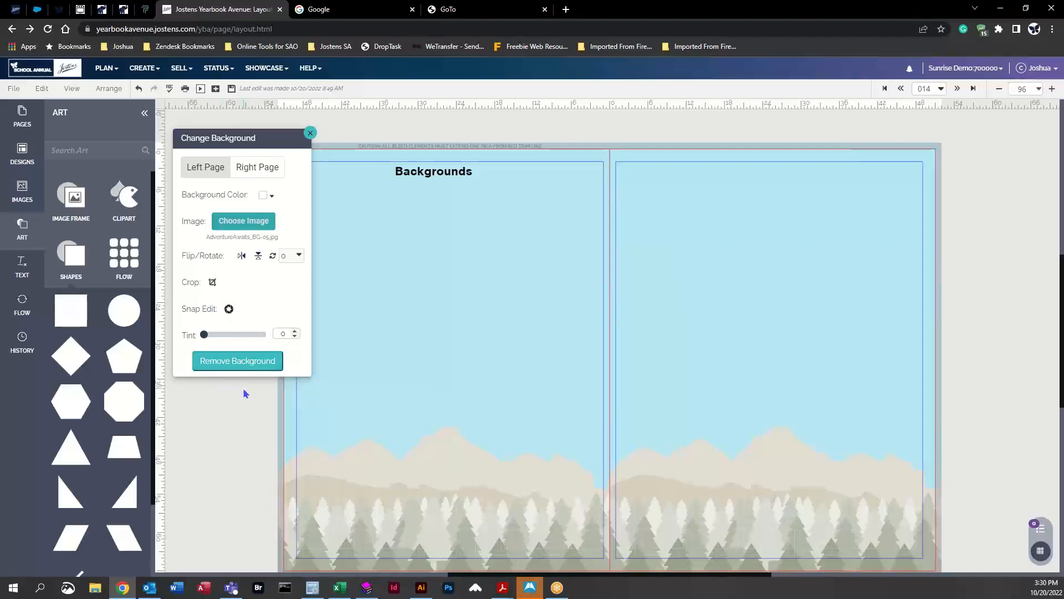
# Step: Close the background dialog, save the changes and move to the next spread
pyautogui.scroll(1, 372, 377)
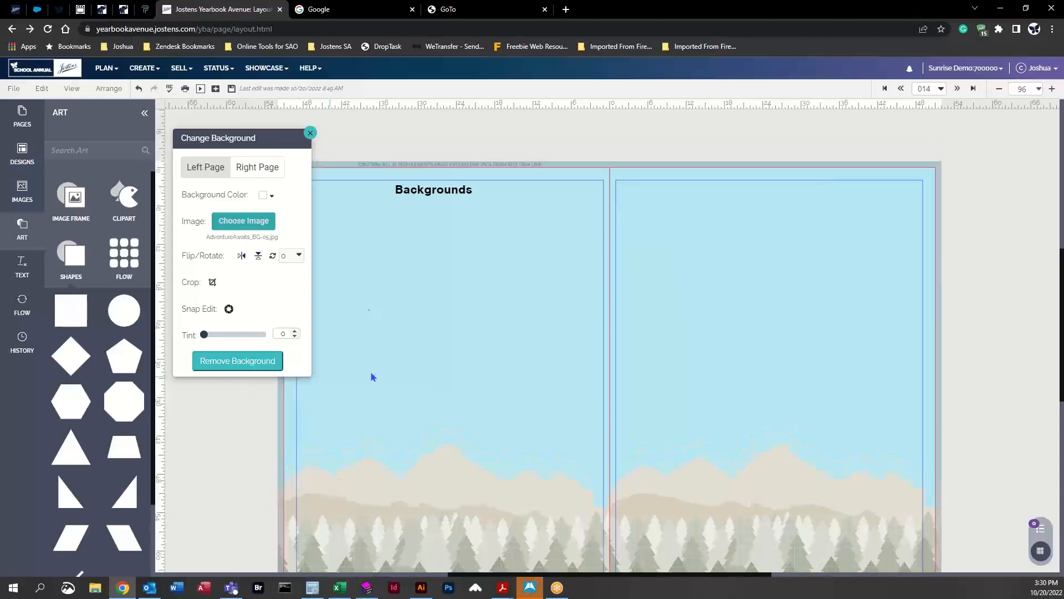
pyautogui.click(310, 134)
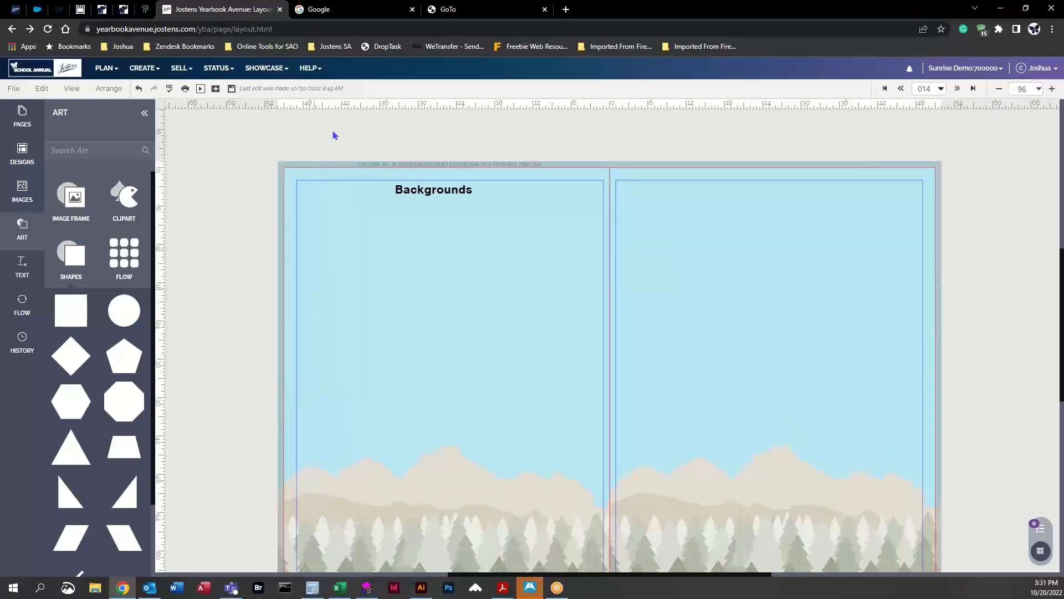
pyautogui.click(957, 90)
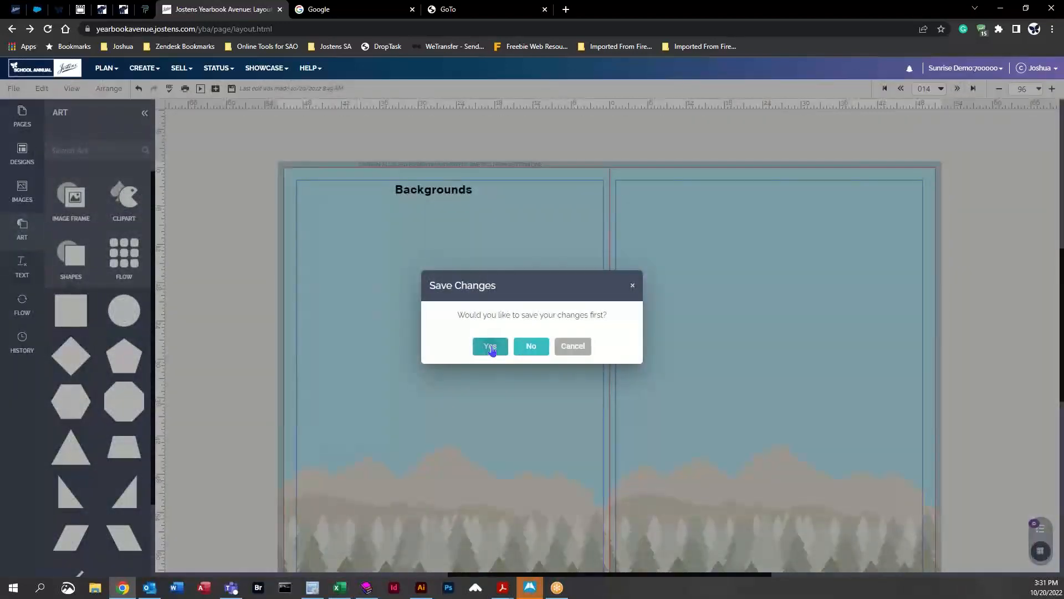
pyautogui.click(491, 347)
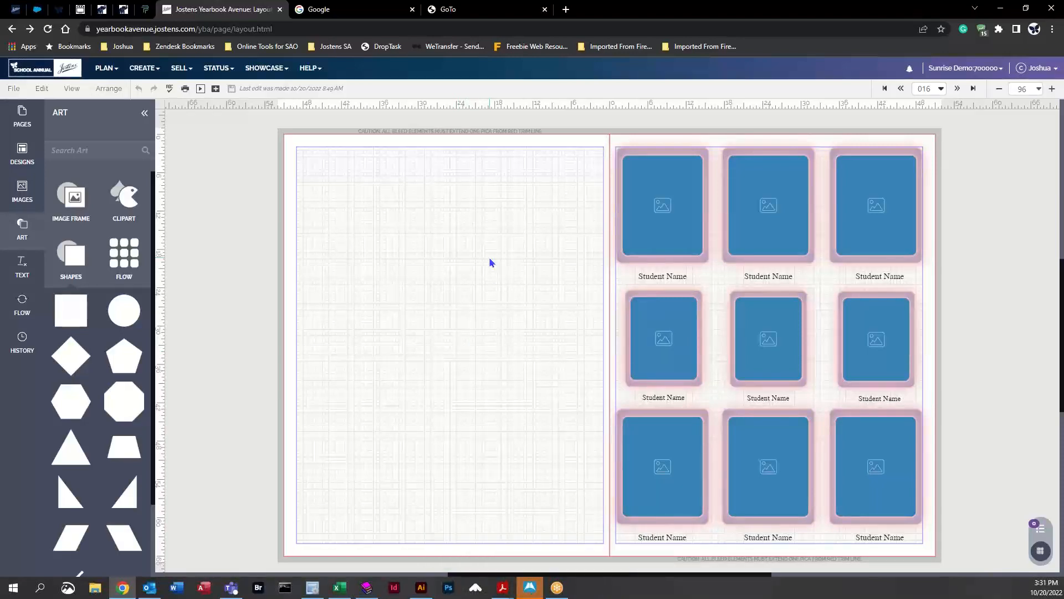
# Step: Add a square image frame near the top of the left page
pyautogui.click(73, 193)
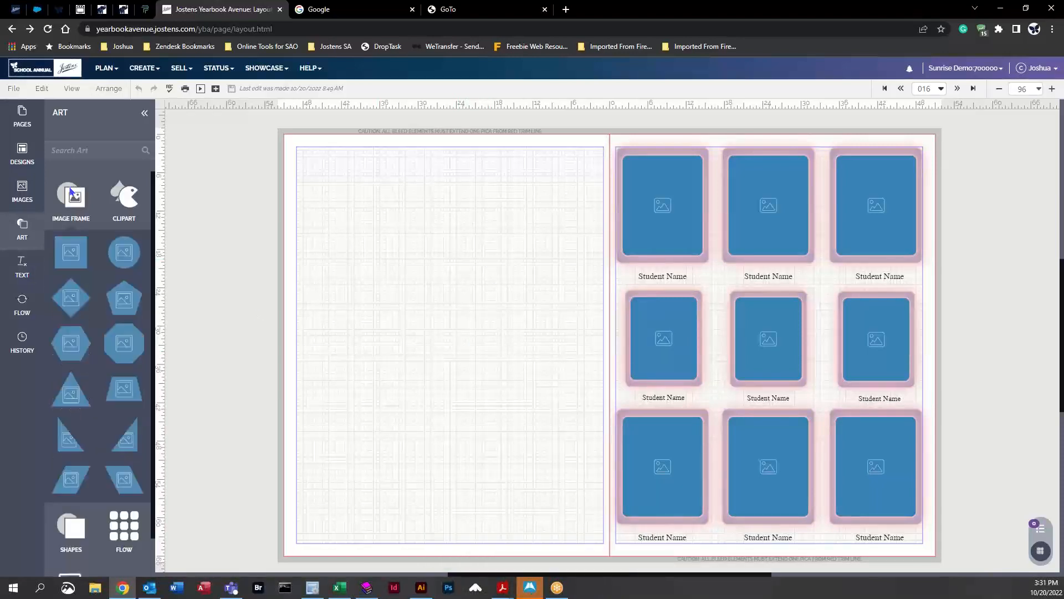
pyautogui.moveTo(70, 252); pyautogui.dragTo(430, 235)
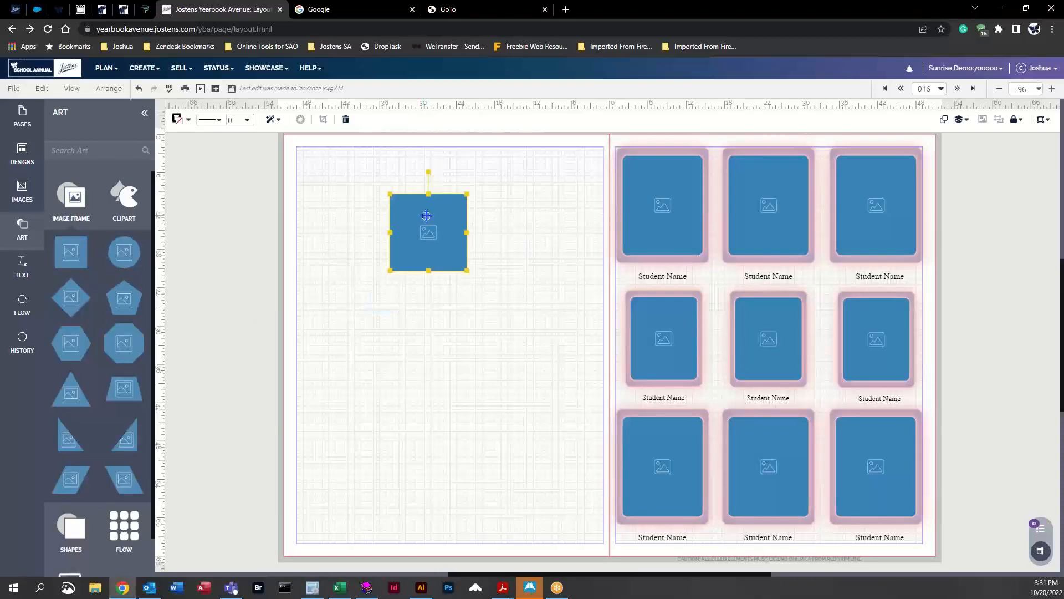
# Step: Move the square image frame into the left page's top-left corner and stretch it into a tall rectangle
pyautogui.moveTo(370, 188); pyautogui.dragTo(332, 178)
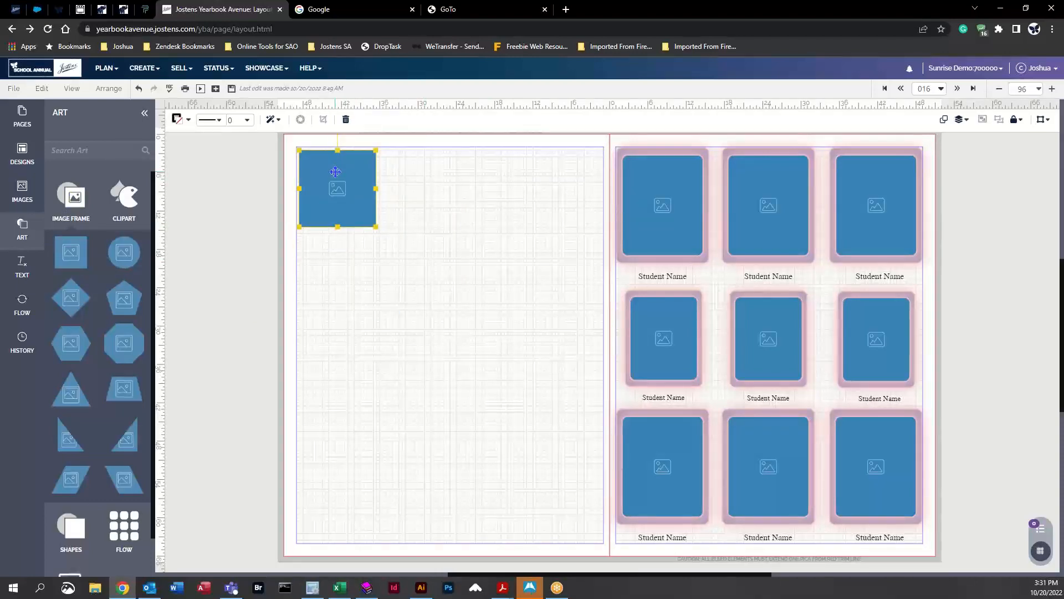
pyautogui.moveTo(376, 226); pyautogui.dragTo(390, 301)
pyautogui.click(431, 196)
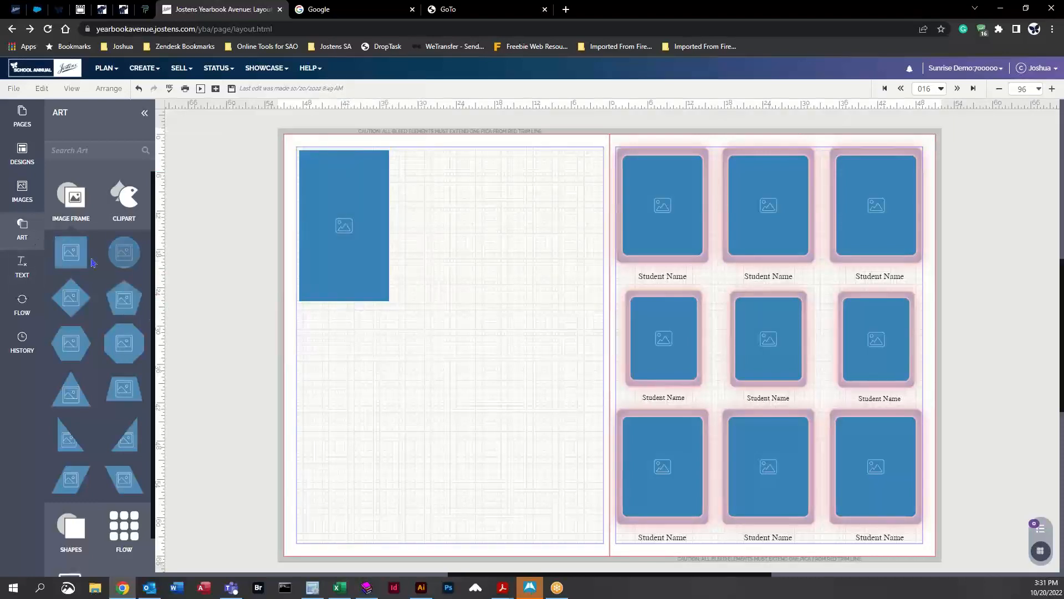
# Step: Add another square image frame beside the tall frame along the top margin
pyautogui.moveTo(51, 252); pyautogui.dragTo(441, 202)
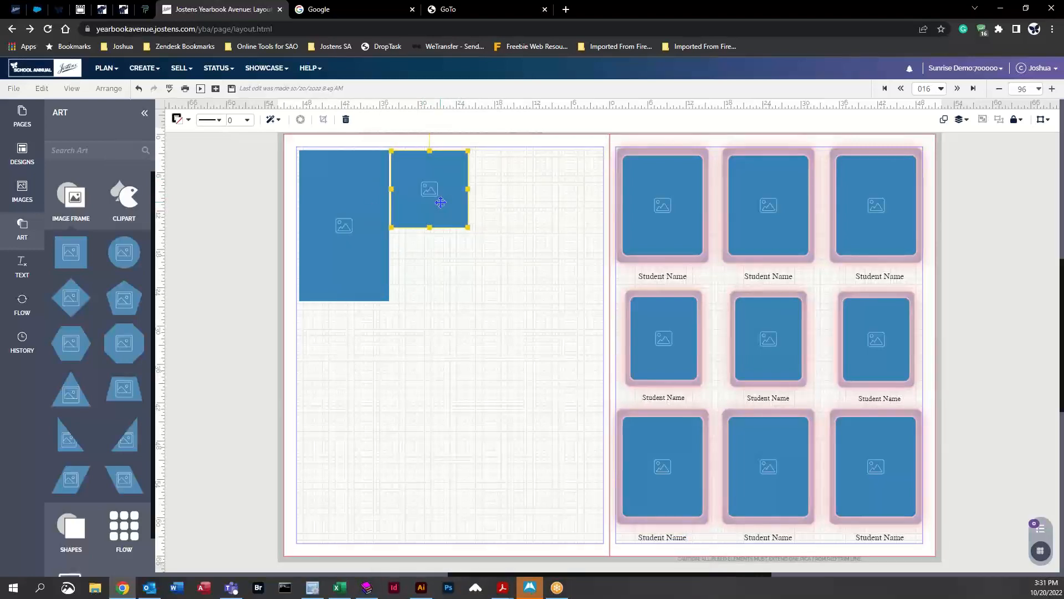
pyautogui.click(361, 411)
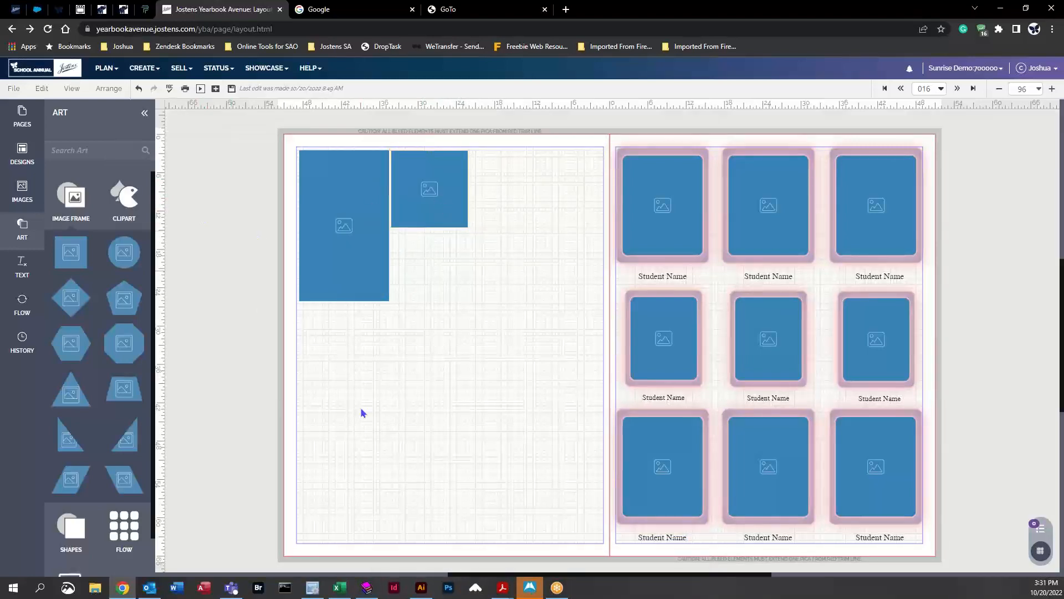
# Step: Place the activity candid photo of four children below the square frame and enlarge it
pyautogui.click(41, 185)
pyautogui.scroll(-2, 117, 399)
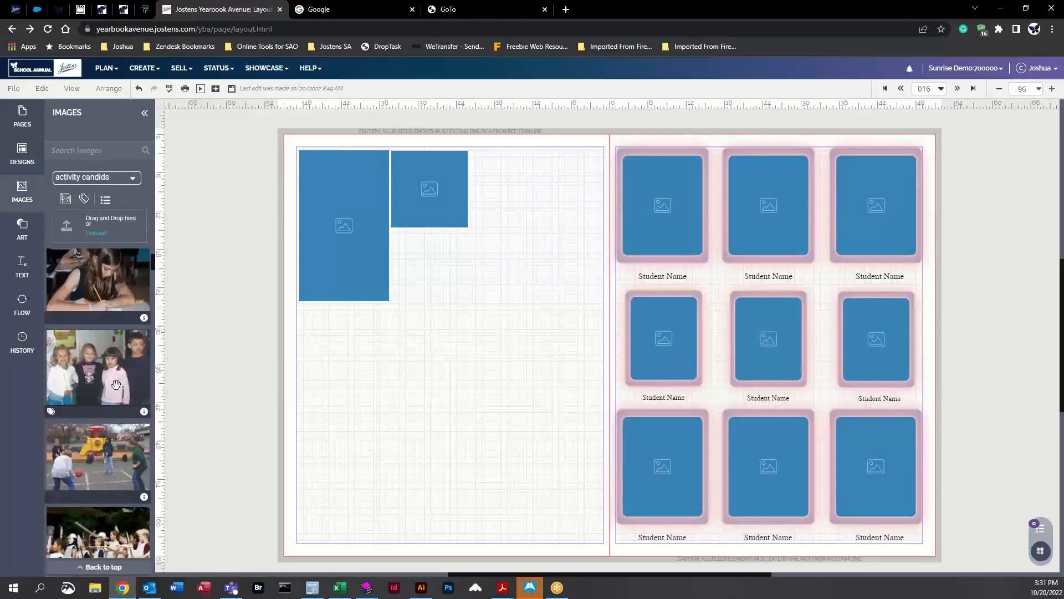
pyautogui.moveTo(89, 363); pyautogui.dragTo(433, 267)
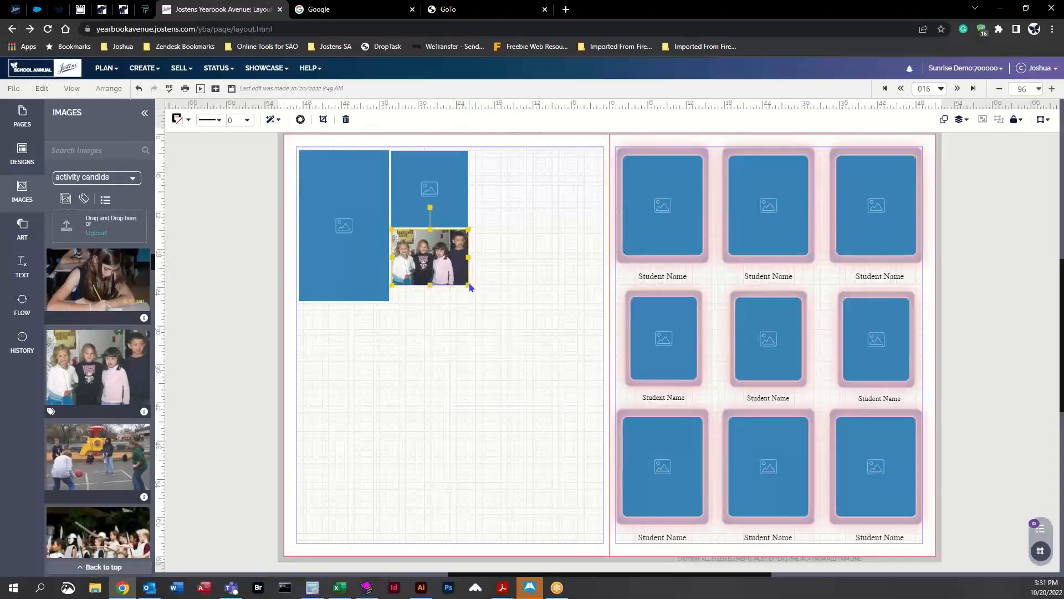
pyautogui.moveTo(467, 284); pyautogui.dragTo(529, 318)
pyautogui.click(357, 531)
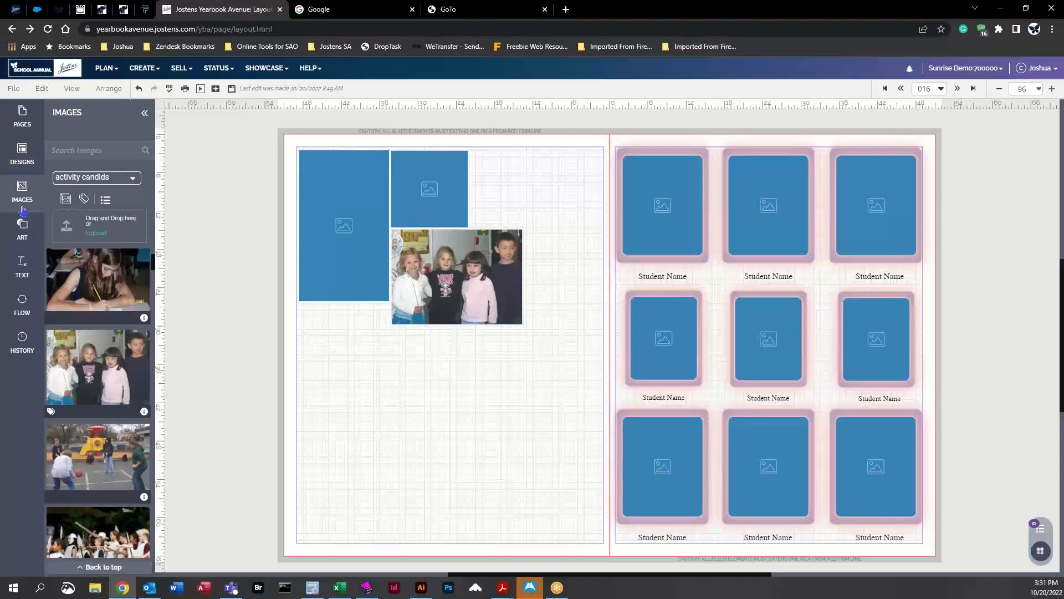
pyautogui.click(643, 187)
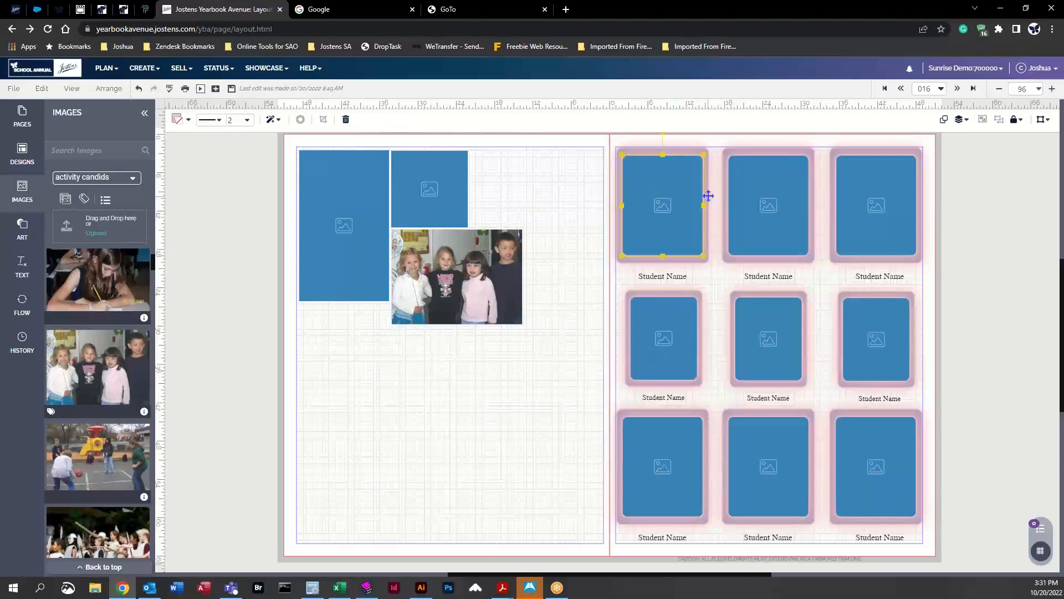
pyautogui.moveTo(598, 135); pyautogui.dragTo(720, 301)
pyautogui.click(639, 460)
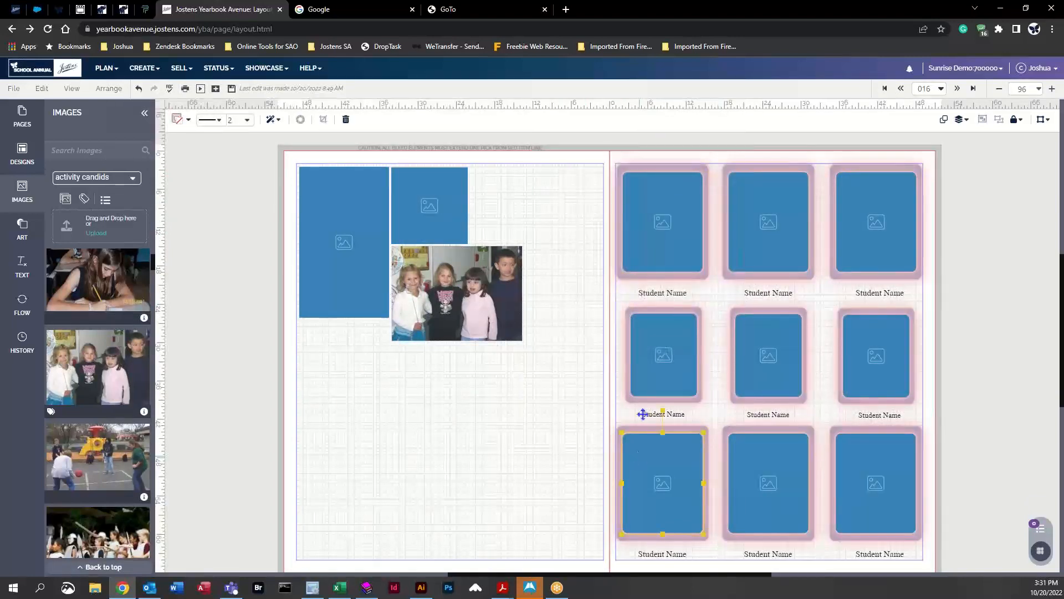
pyautogui.click(545, 475)
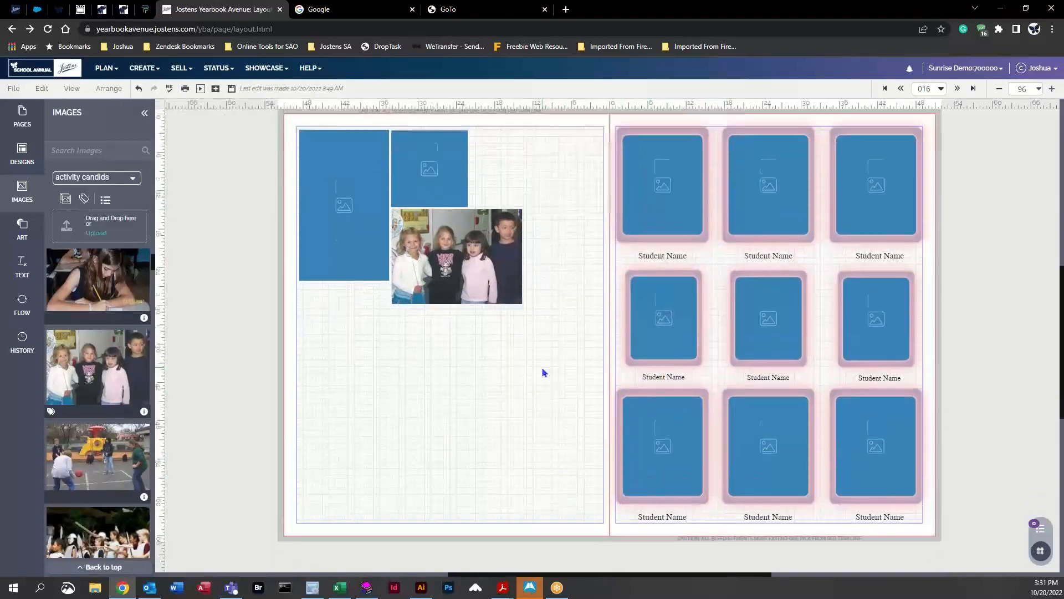
# Step: Draw a square shape slightly larger than the photo and send it backward behind the photo
pyautogui.click(22, 228)
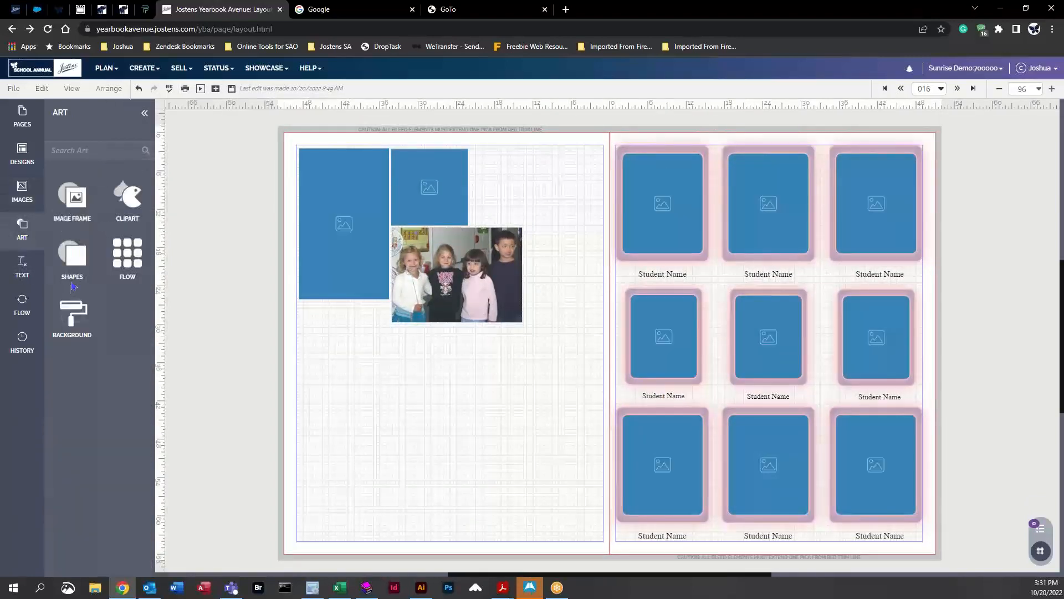
pyautogui.click(73, 263)
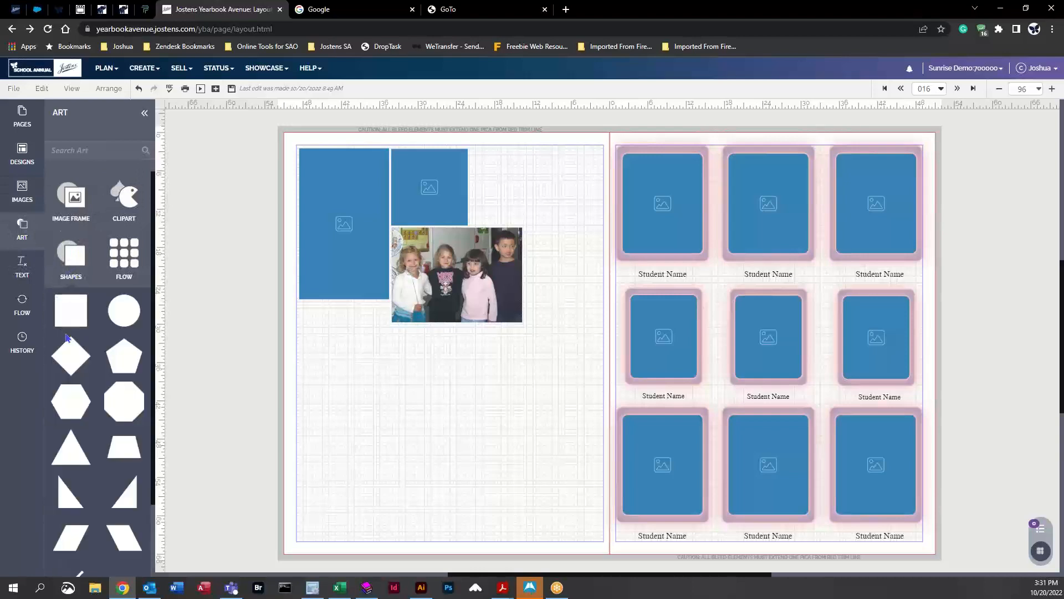
pyautogui.moveTo(67, 316); pyautogui.dragTo(527, 325)
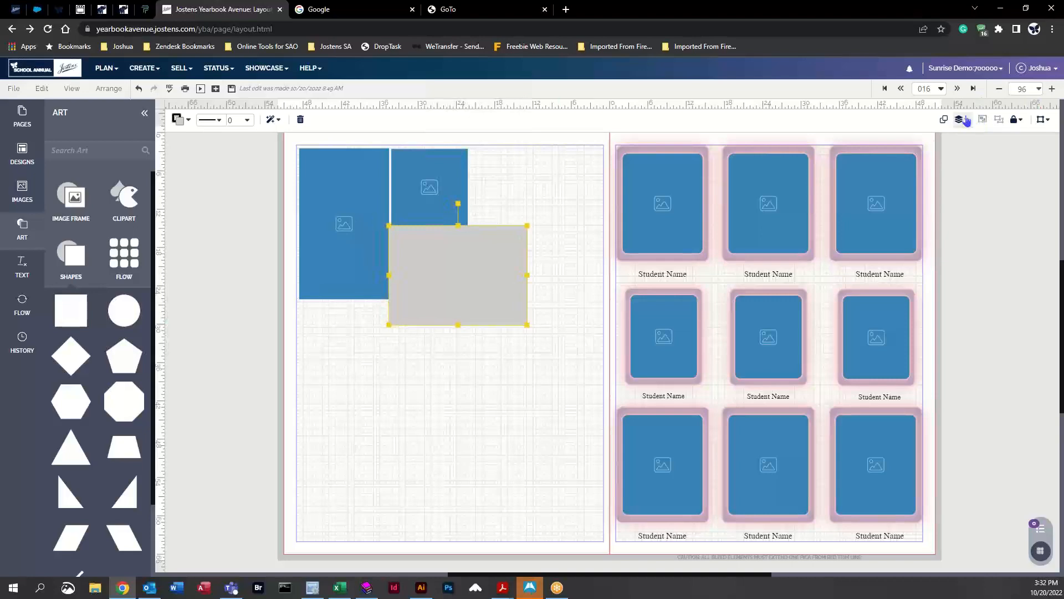
pyautogui.click(108, 89)
pyautogui.moveTo(147, 203)
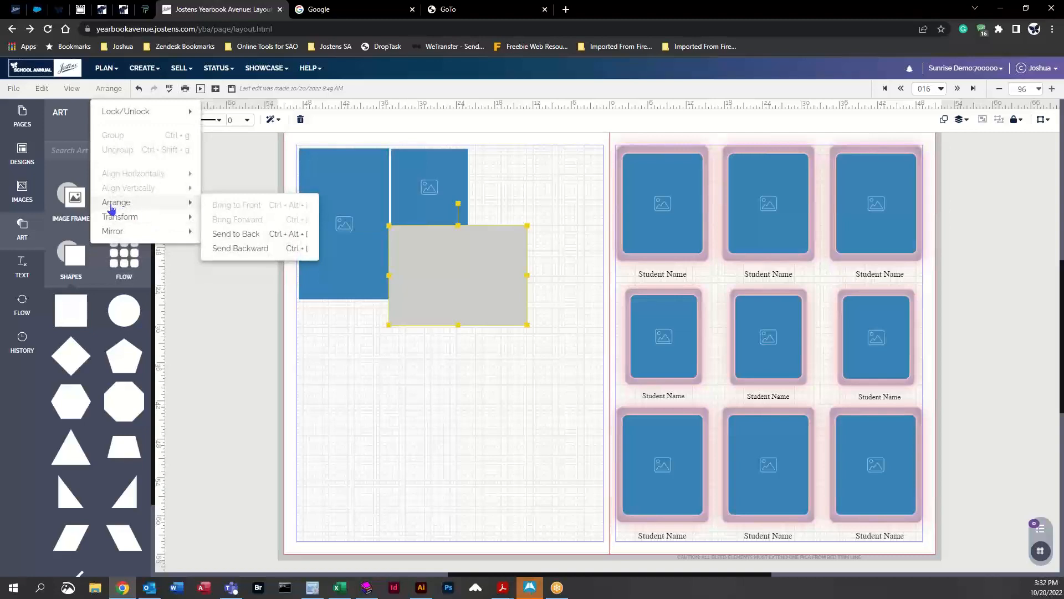
pyautogui.click(255, 248)
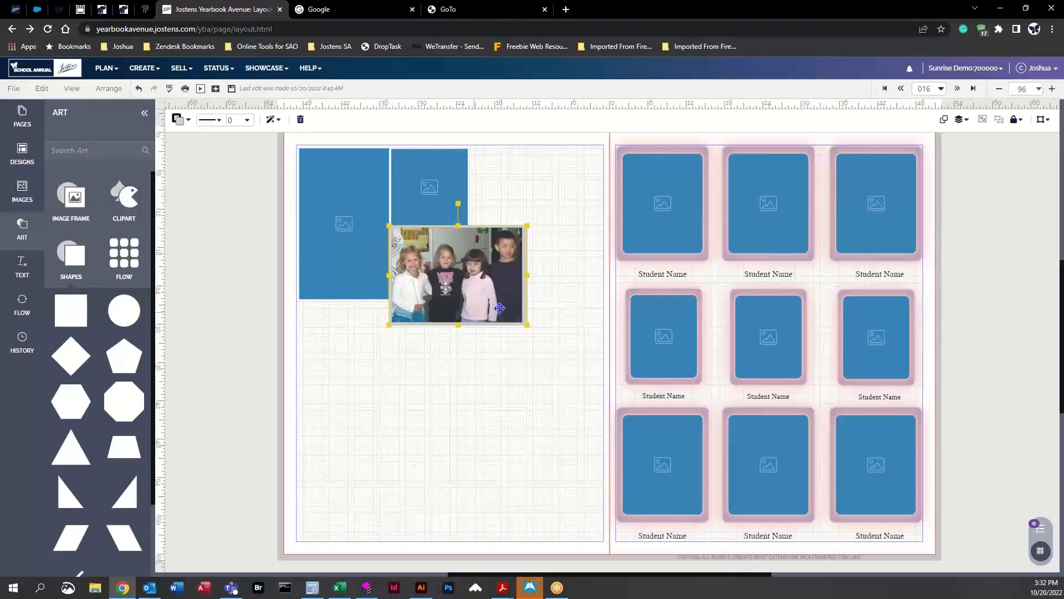
# Step: Set the backing shape's fill color to EW Firebrick
pyautogui.click(179, 119)
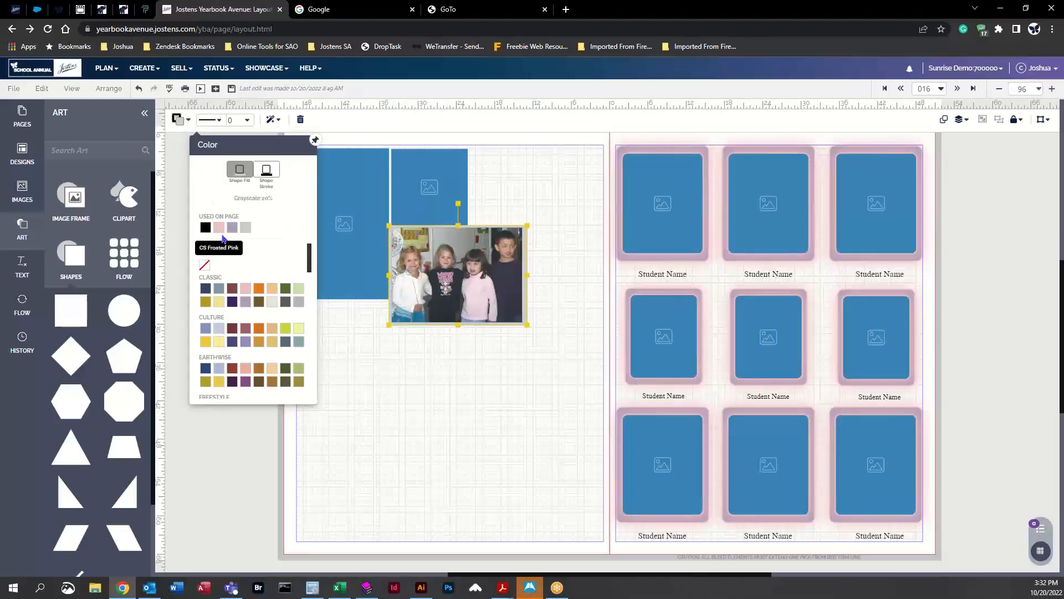
pyautogui.click(220, 229)
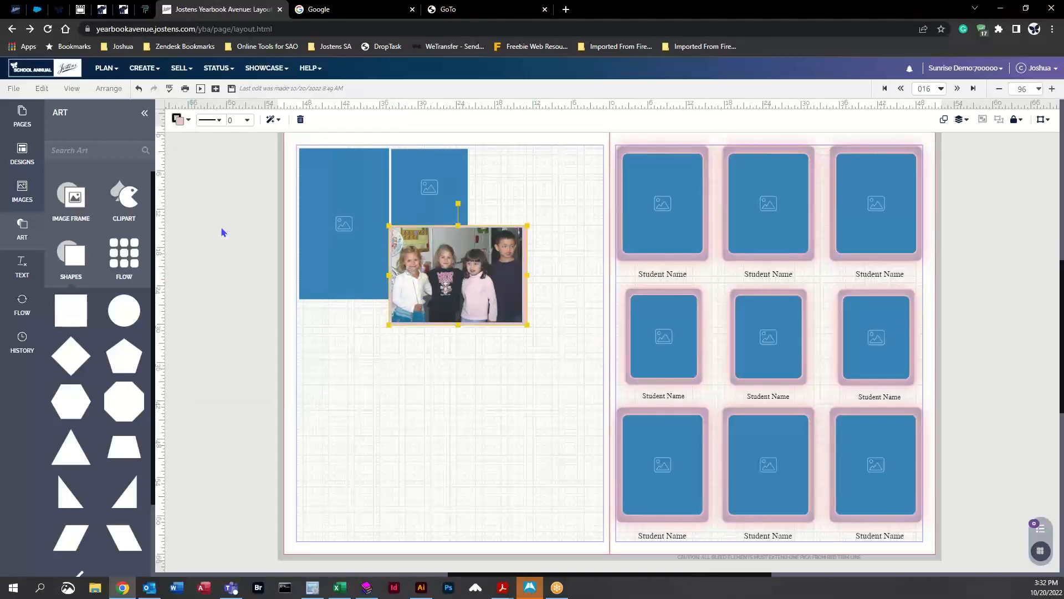
pyautogui.click(178, 119)
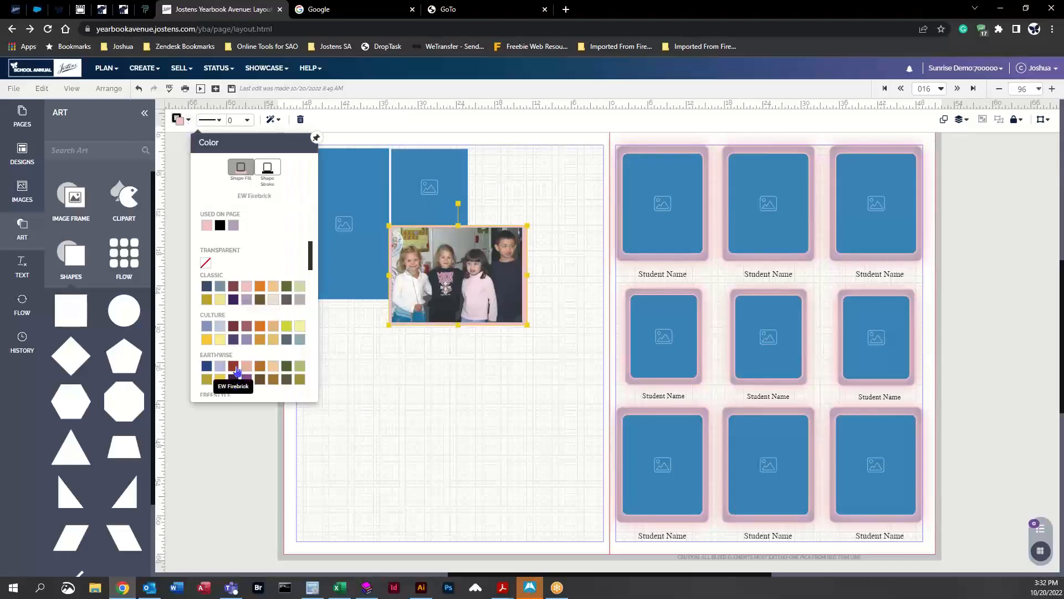
pyautogui.click(235, 378)
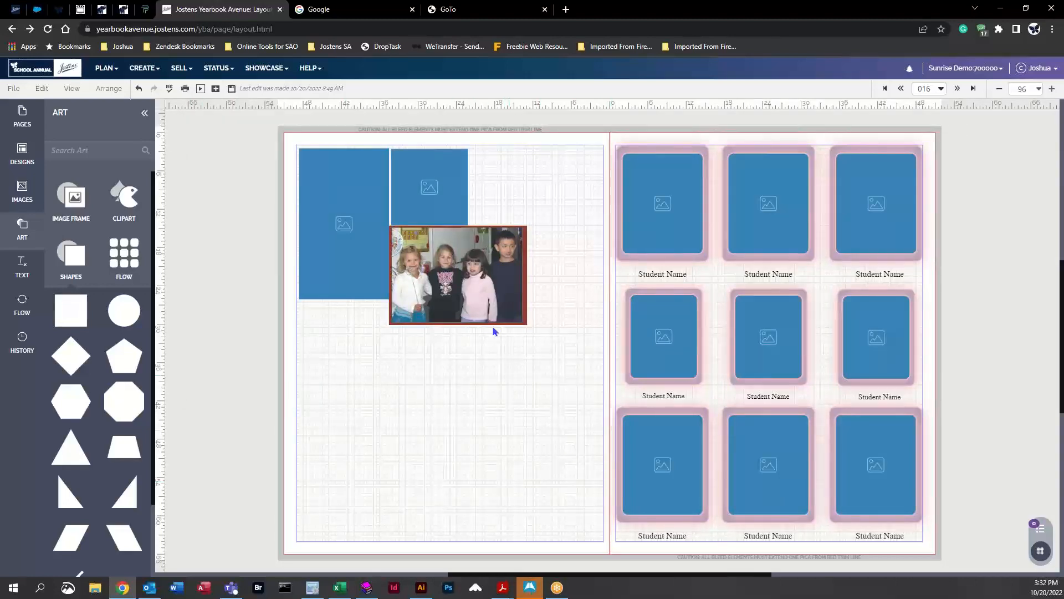
# Step: Select the photo and backing shape together and align them to each other's centers horizontally and vertically
pyautogui.click(475, 290)
pyautogui.moveTo(475, 290); pyautogui.dragTo(475, 290)
pyautogui.moveTo(542, 207); pyautogui.dragTo(496, 250)
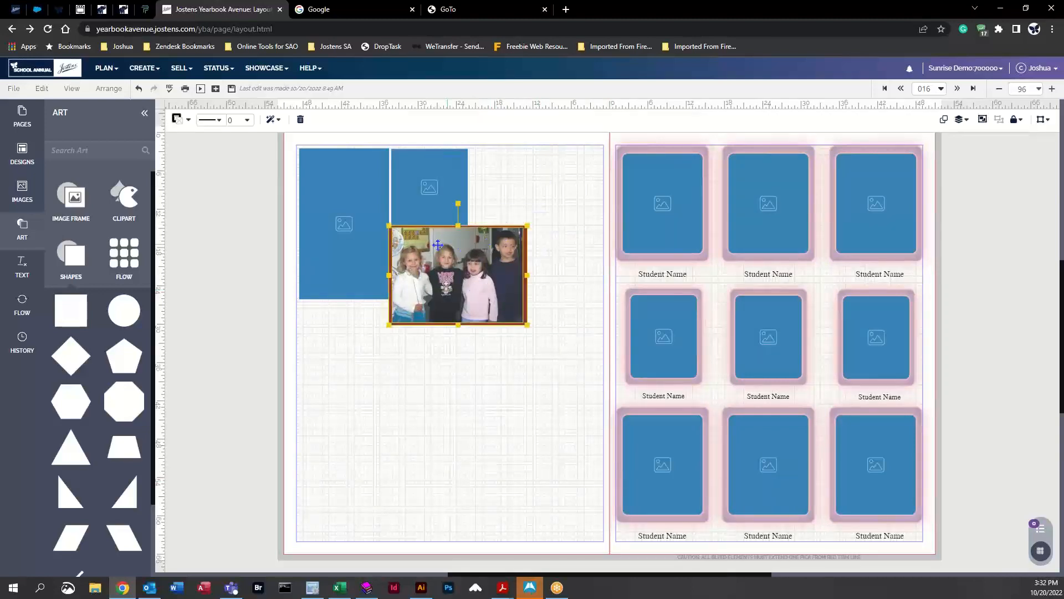
pyautogui.click(961, 121)
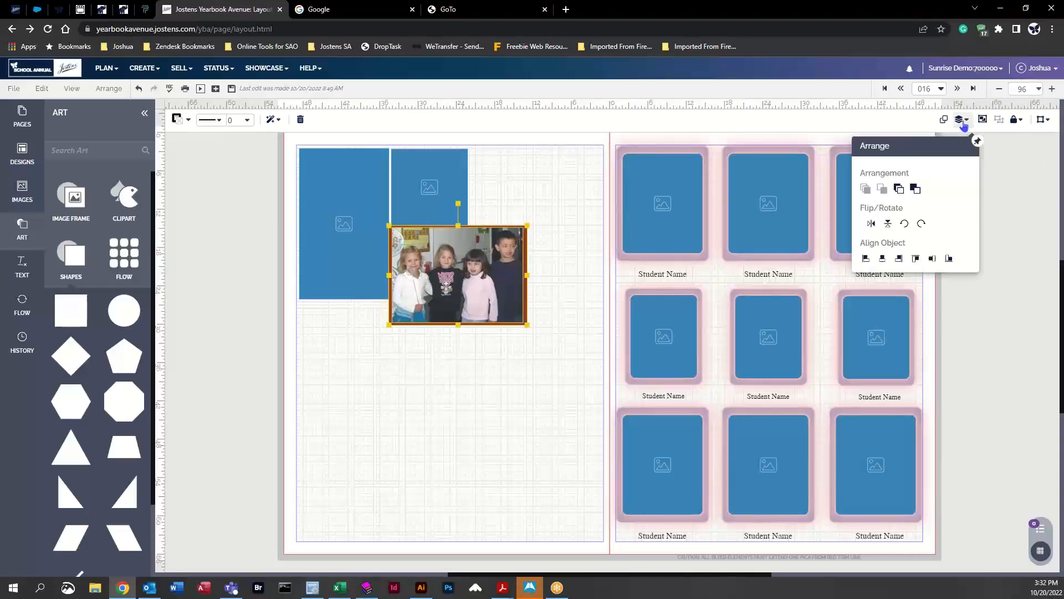
pyautogui.click(883, 261)
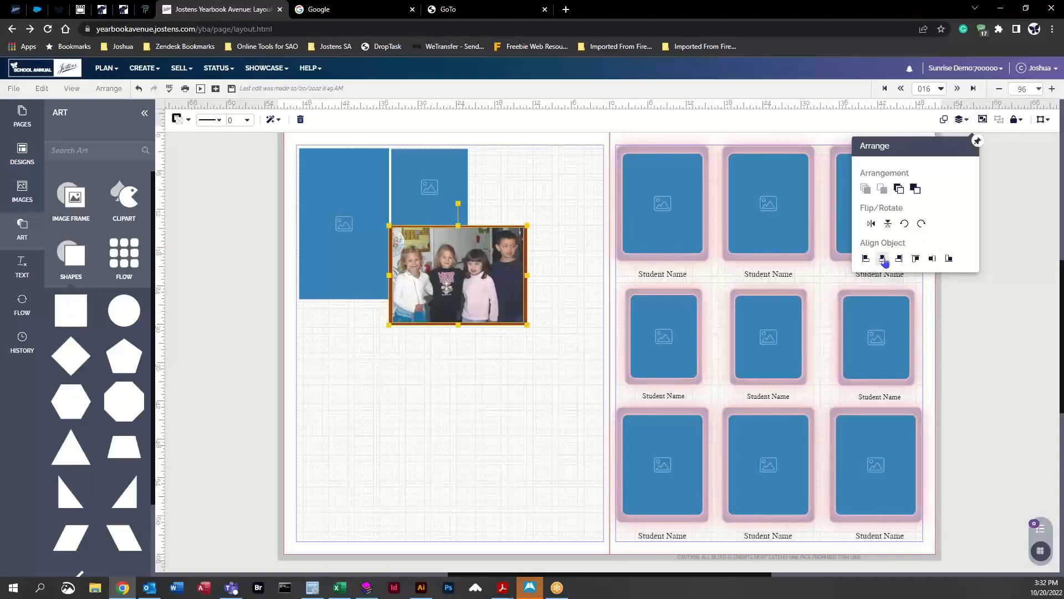
pyautogui.click(931, 260)
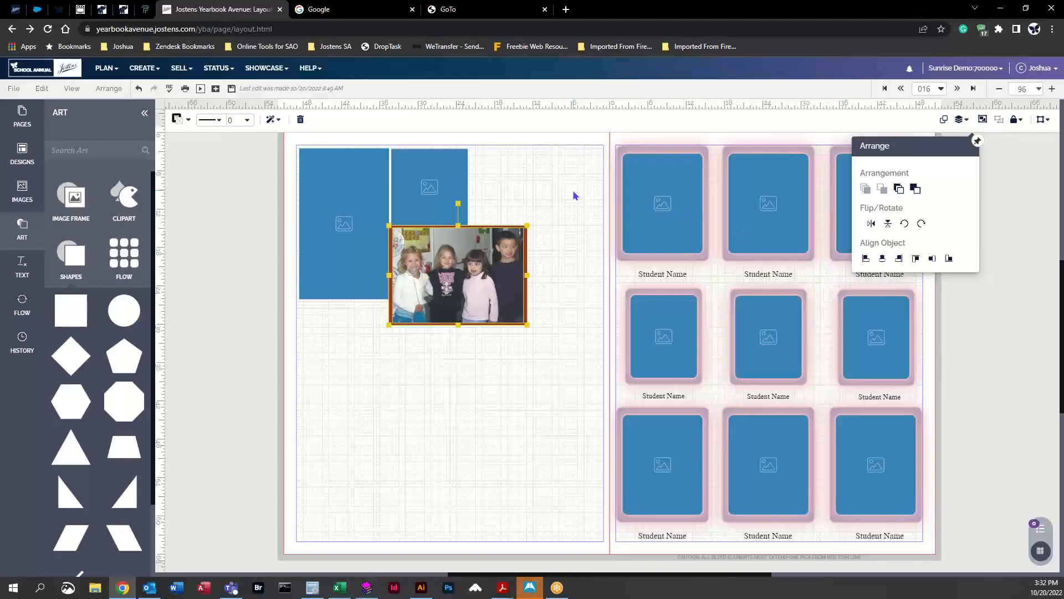
pyautogui.click(511, 207)
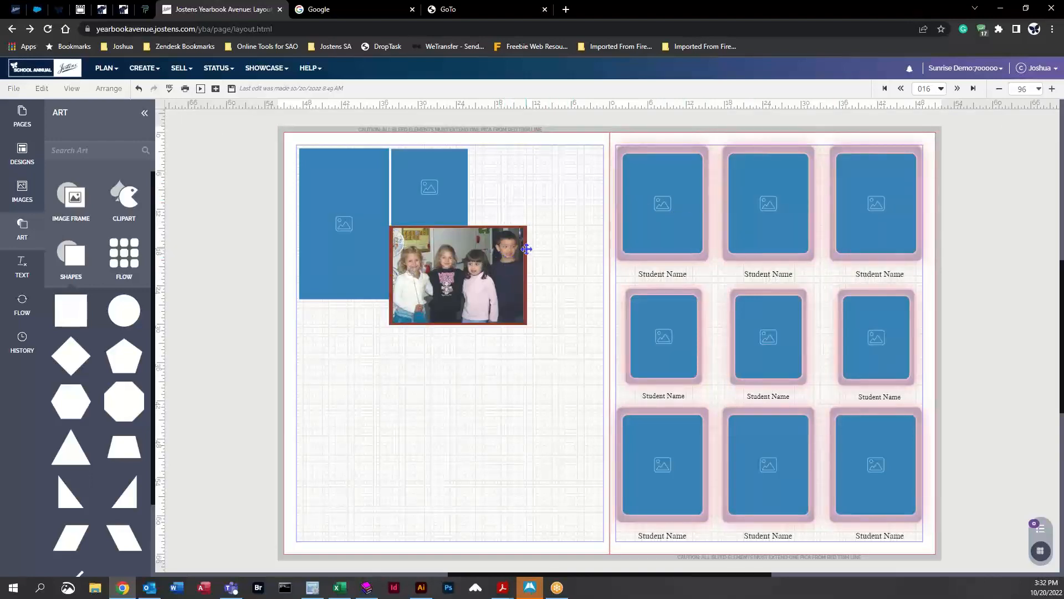
# Step: Give the photo a 2 pt stroke and pick a stroke color from the Classic palette
pyautogui.click(475, 257)
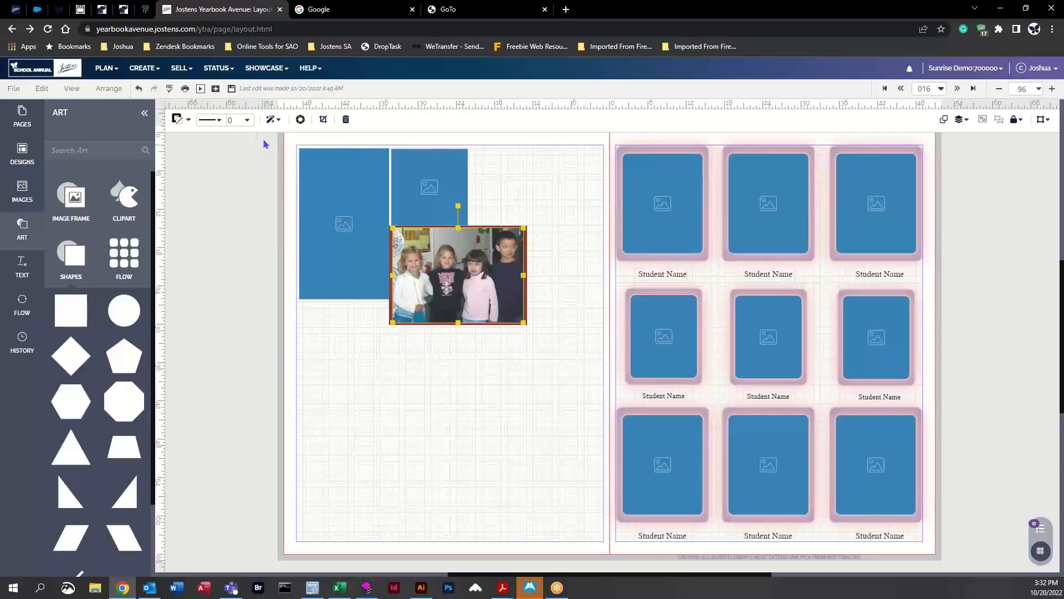
pyautogui.click(247, 120)
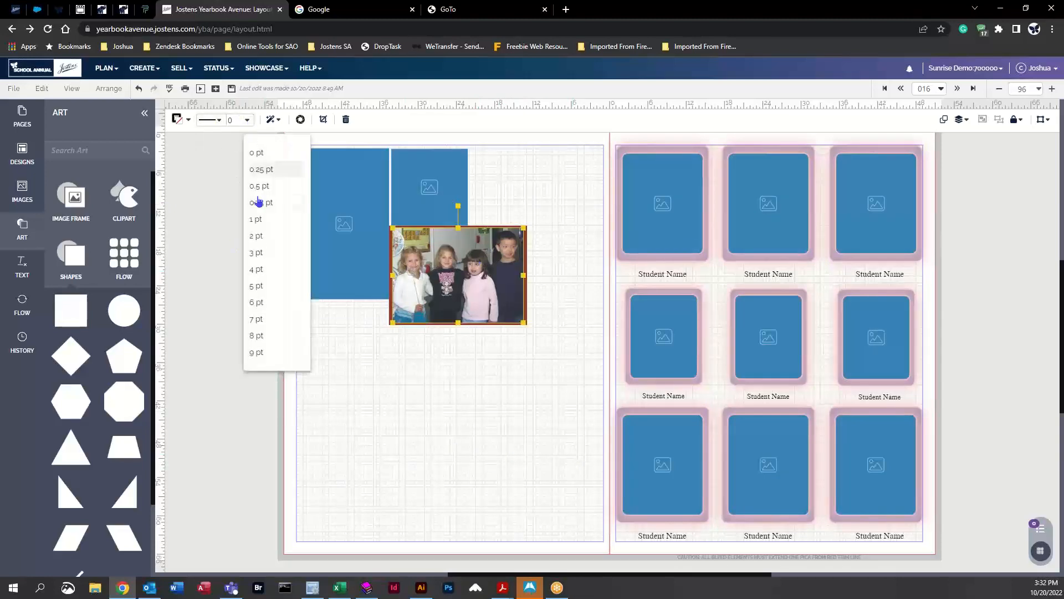
pyautogui.click(265, 235)
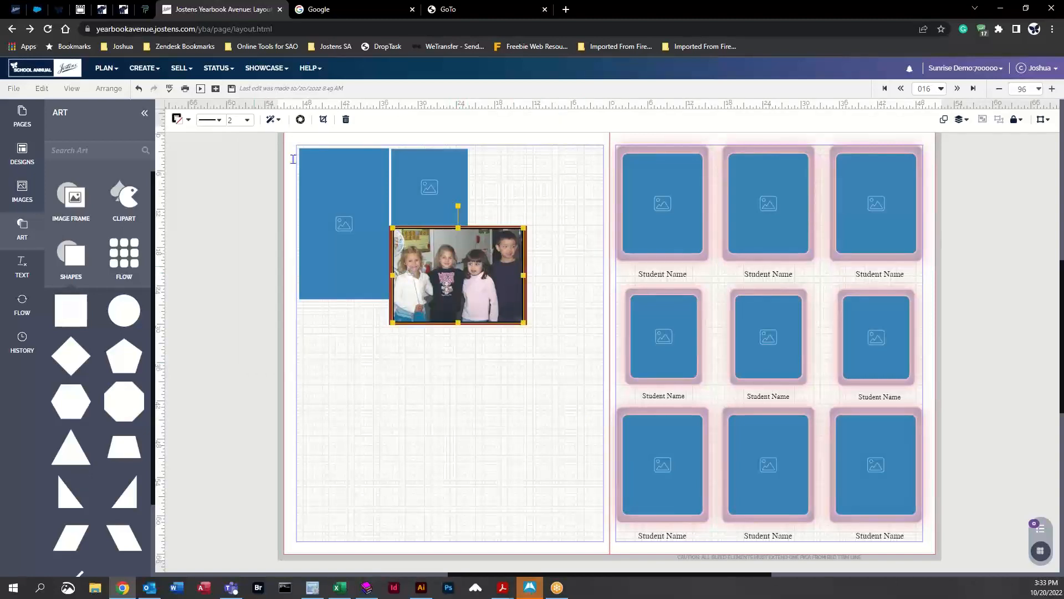
pyautogui.click(188, 122)
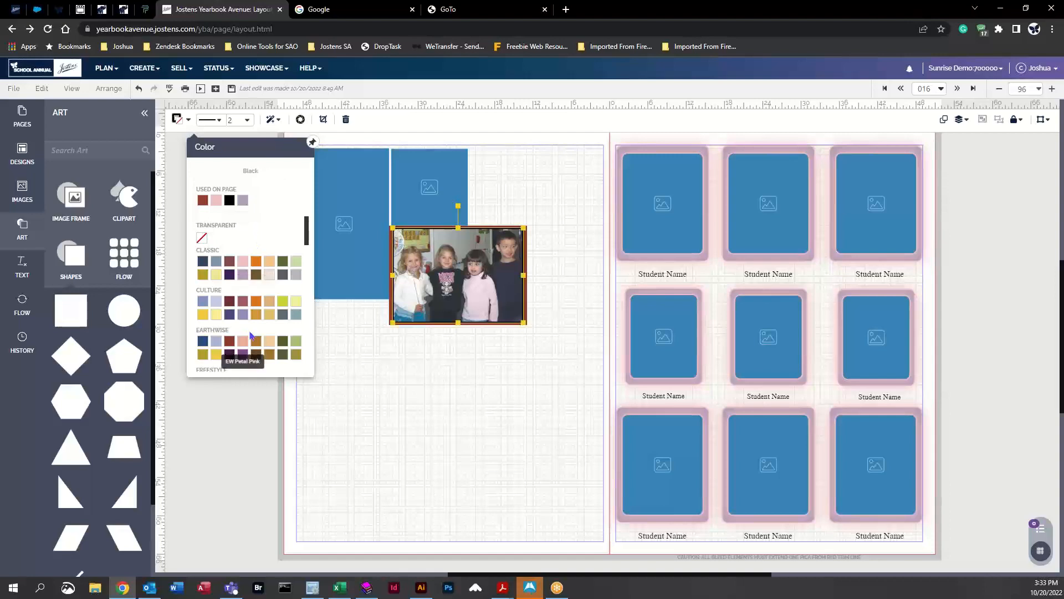
pyautogui.click(218, 275)
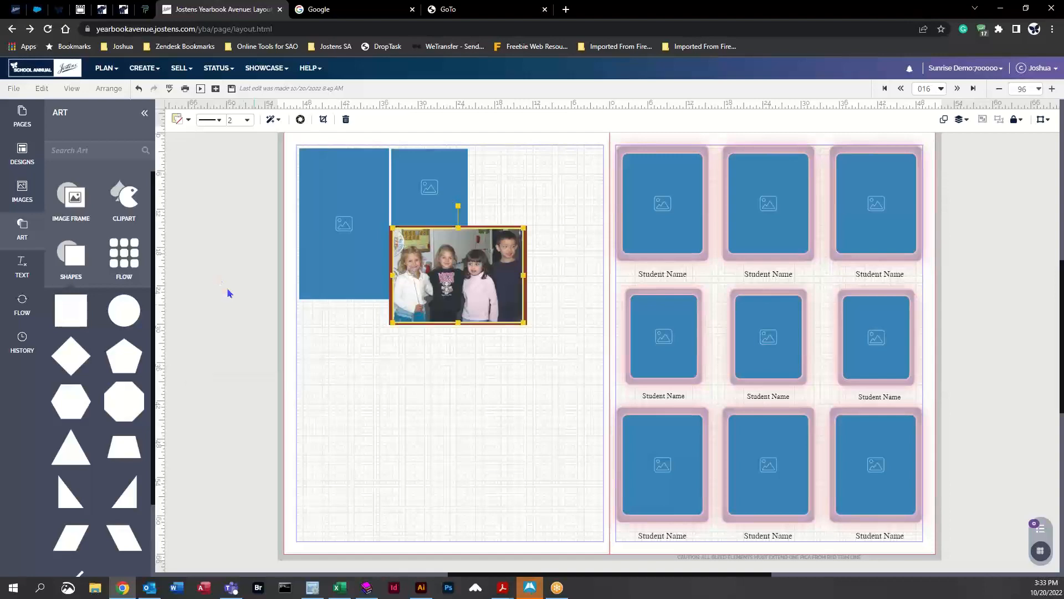
pyautogui.click(583, 280)
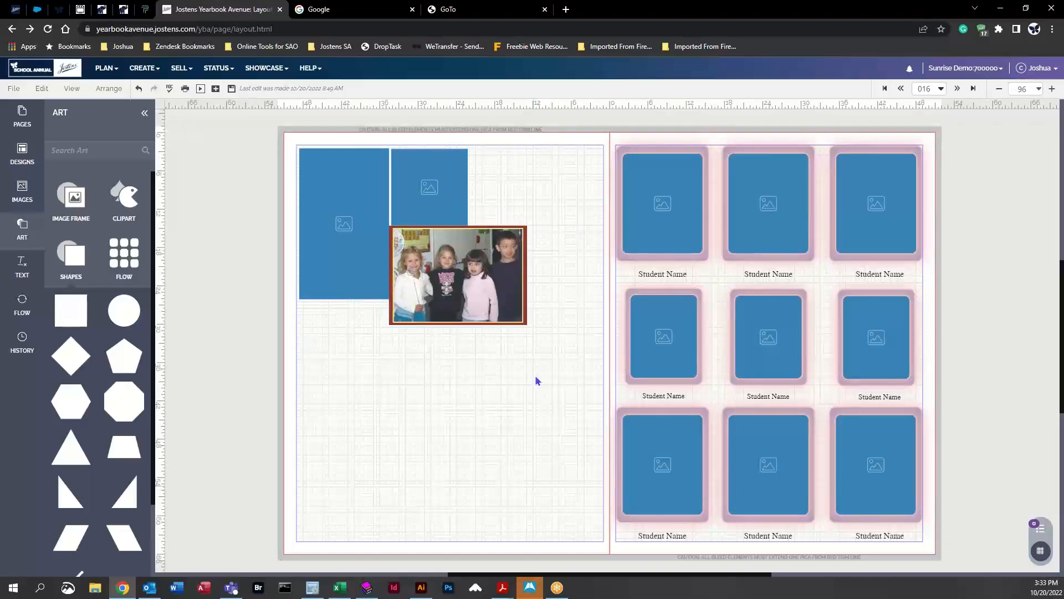
# Step: Set the photo's rounded corner value to 15 in Format and Effects
pyautogui.click(1040, 90)
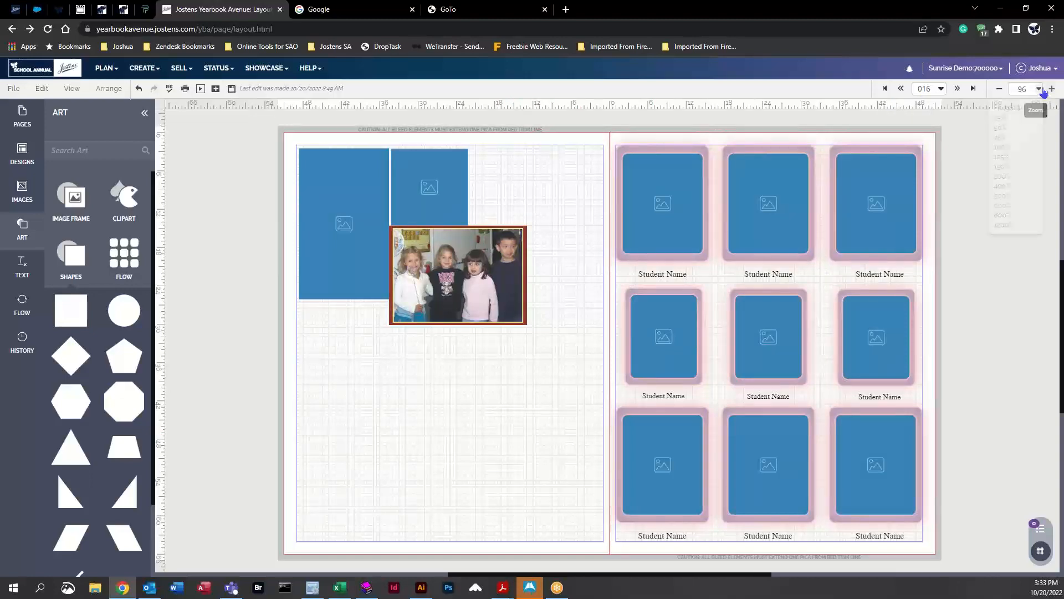
pyautogui.click(1006, 175)
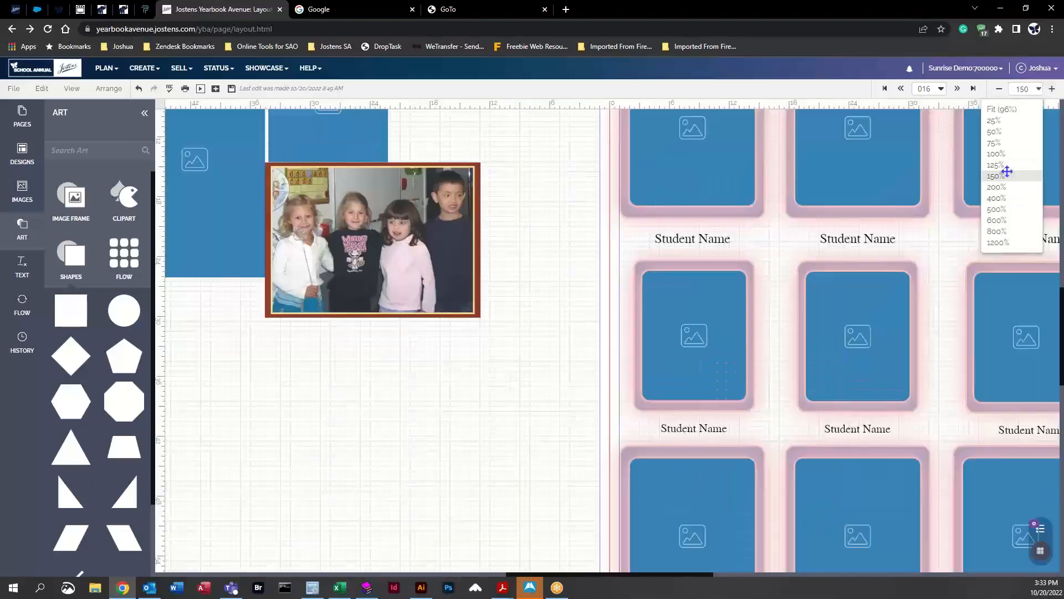
pyautogui.scroll(1, 340, 265)
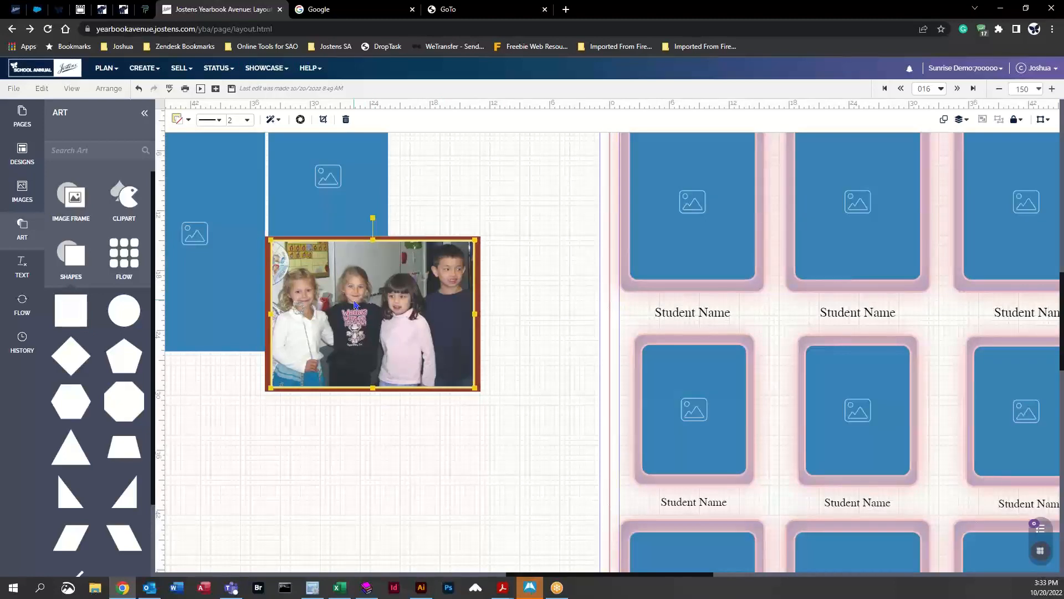
pyautogui.click(273, 122)
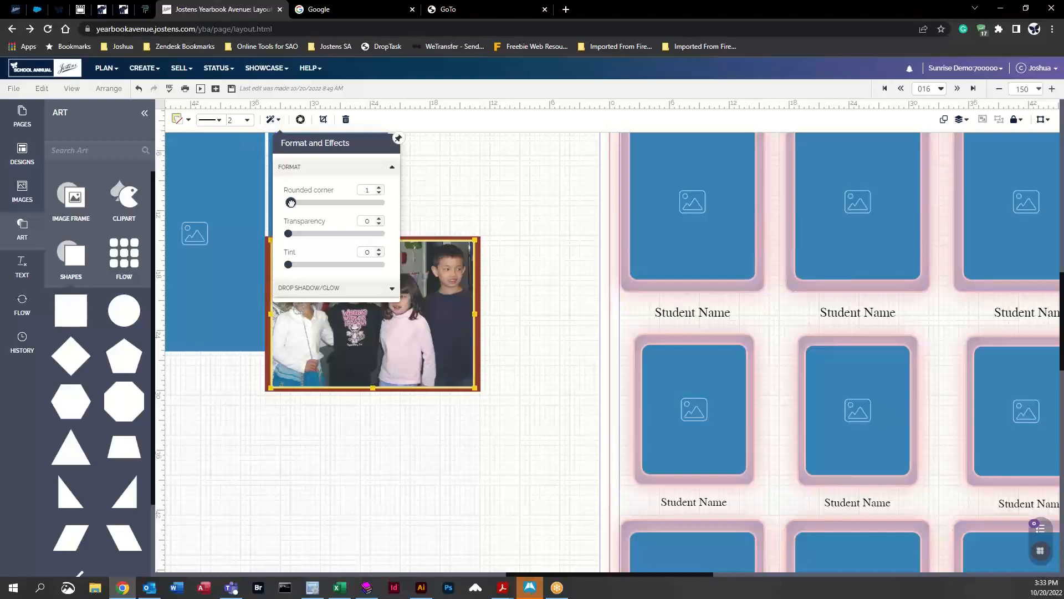
pyautogui.moveTo(296, 202); pyautogui.dragTo(328, 203)
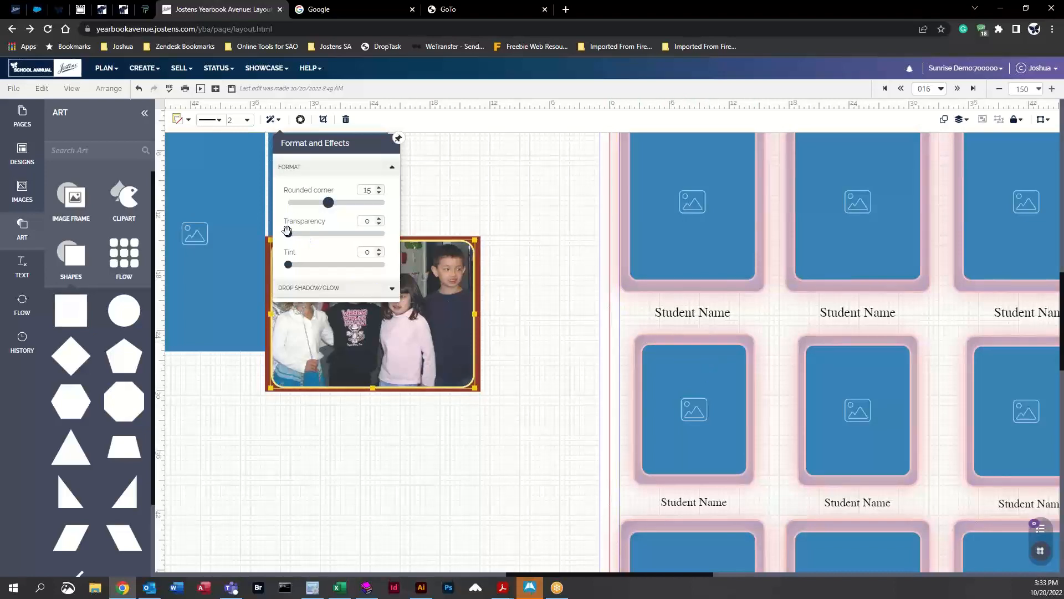
# Step: Apply a Glow effect to the photo and choose an orange glow color from the Classic palette
pyautogui.moveTo(287, 230); pyautogui.dragTo(261, 270)
pyautogui.click(301, 295)
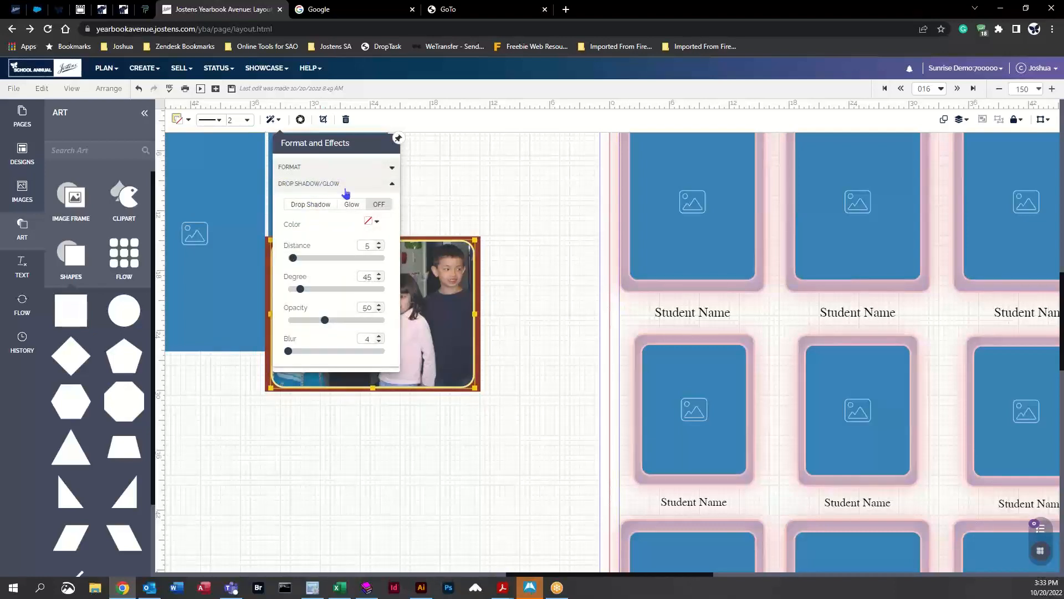
pyautogui.click(356, 207)
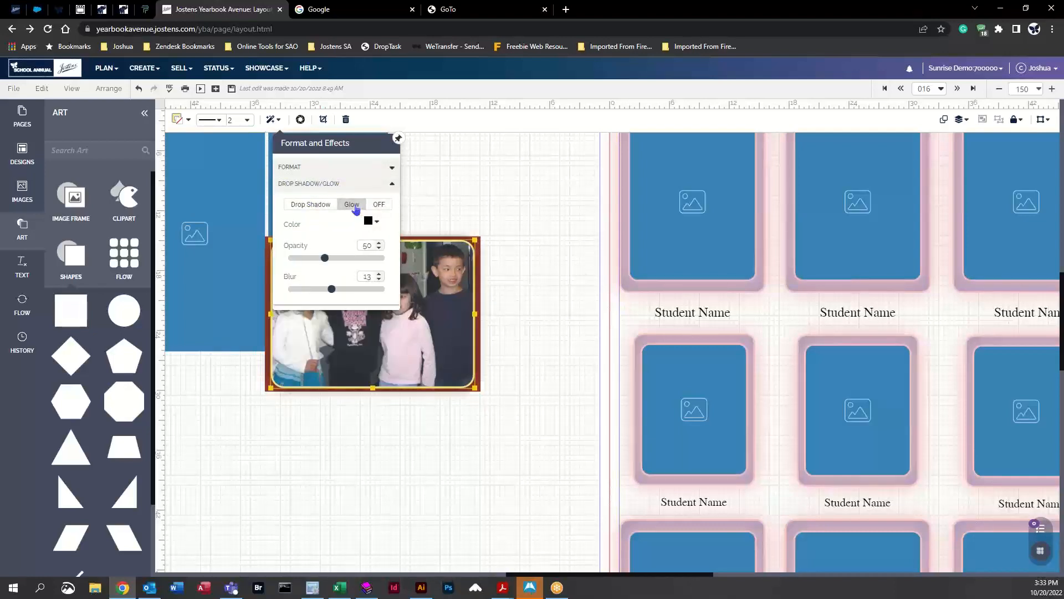
pyautogui.click(378, 222)
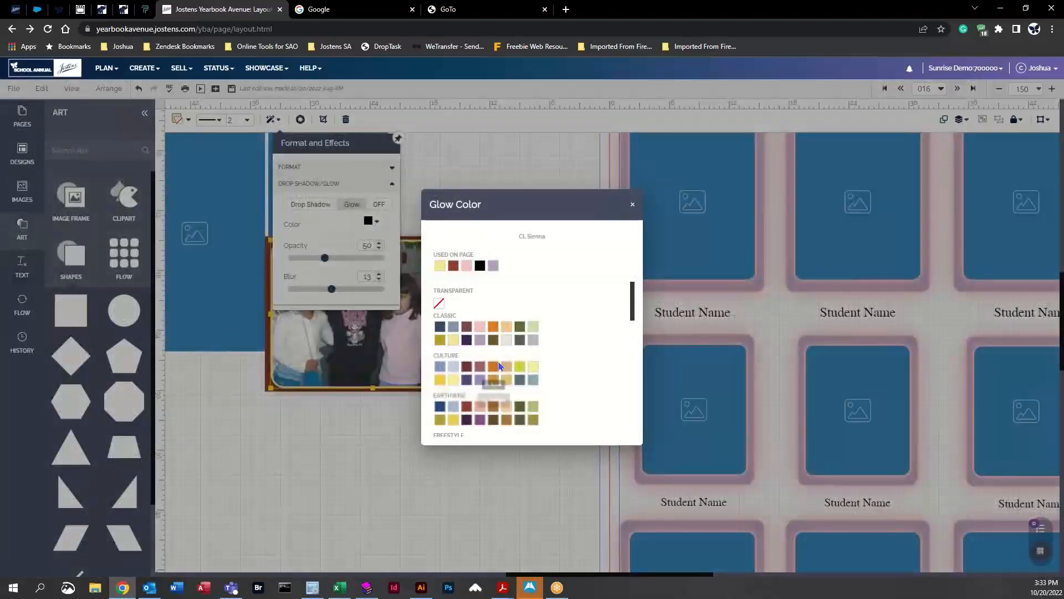
pyautogui.click(495, 327)
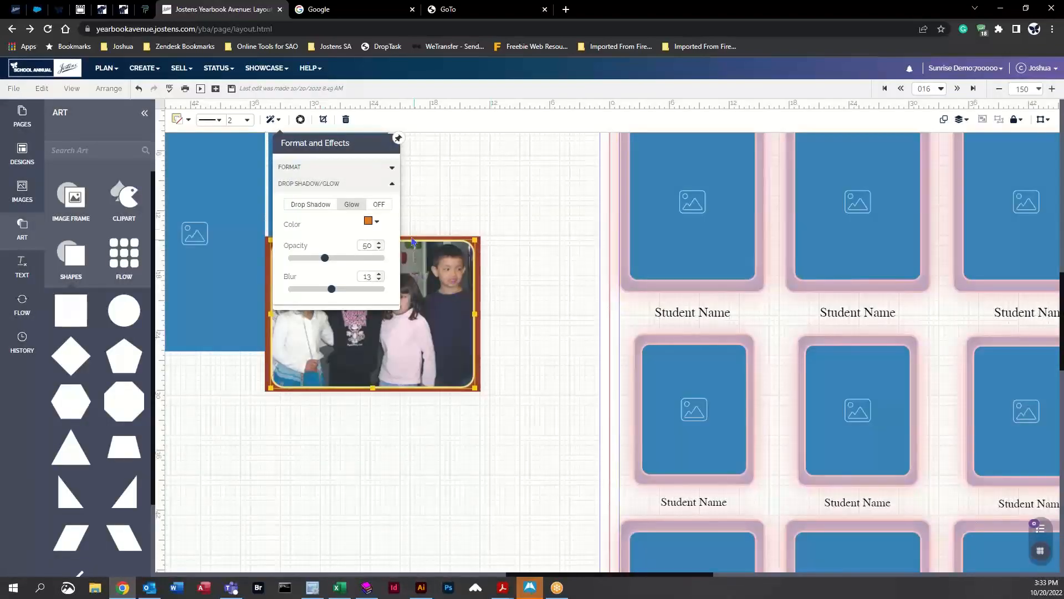
# Step: Change the glow color to a pale Classic swatch, raise its opacity to 99 and reduce the blur
pyautogui.click(376, 223)
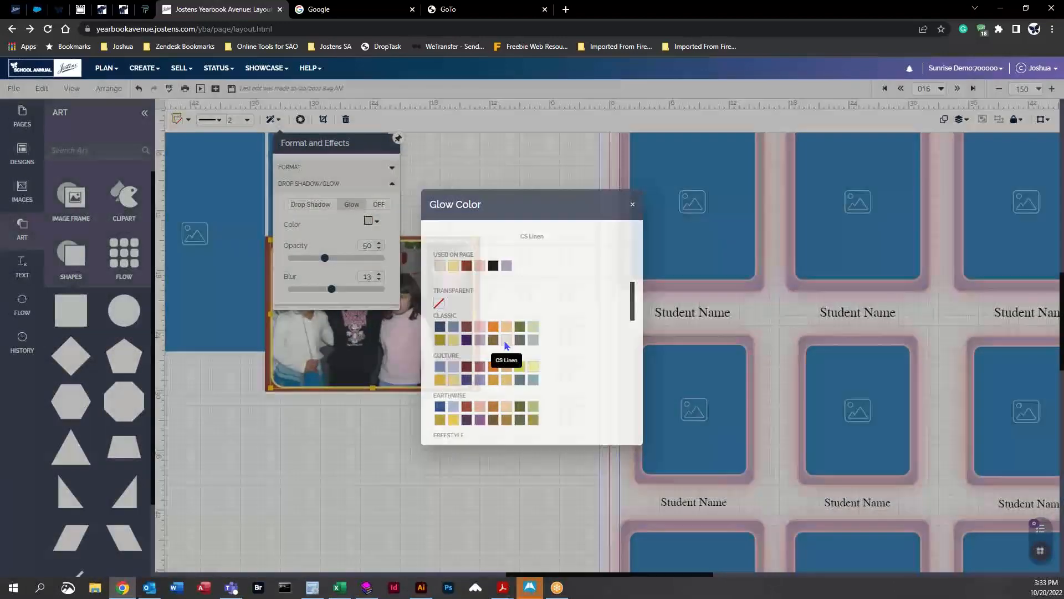
pyautogui.click(504, 340)
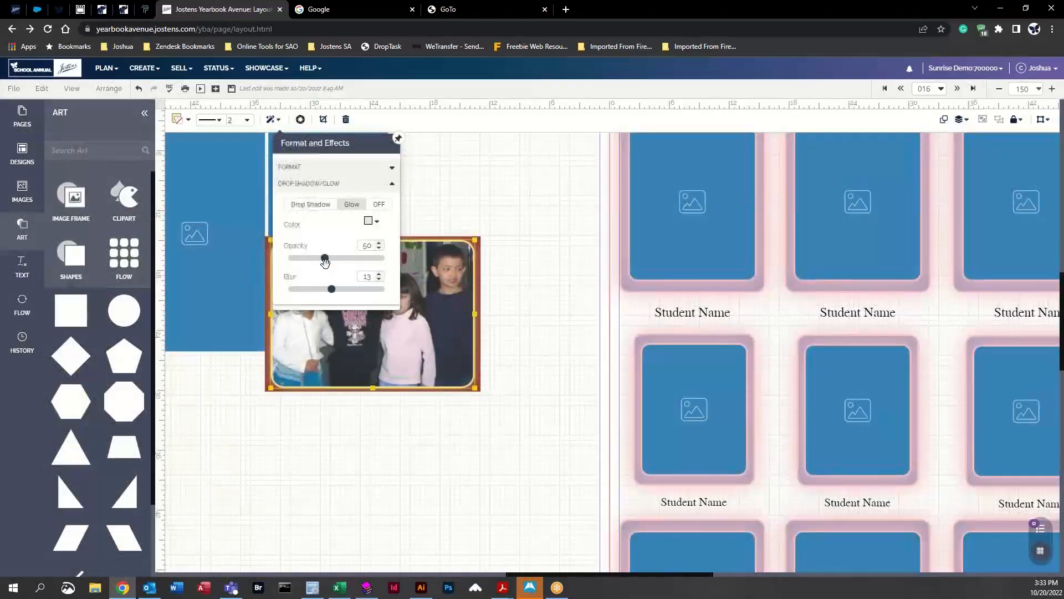
pyautogui.moveTo(324, 259); pyautogui.dragTo(414, 268)
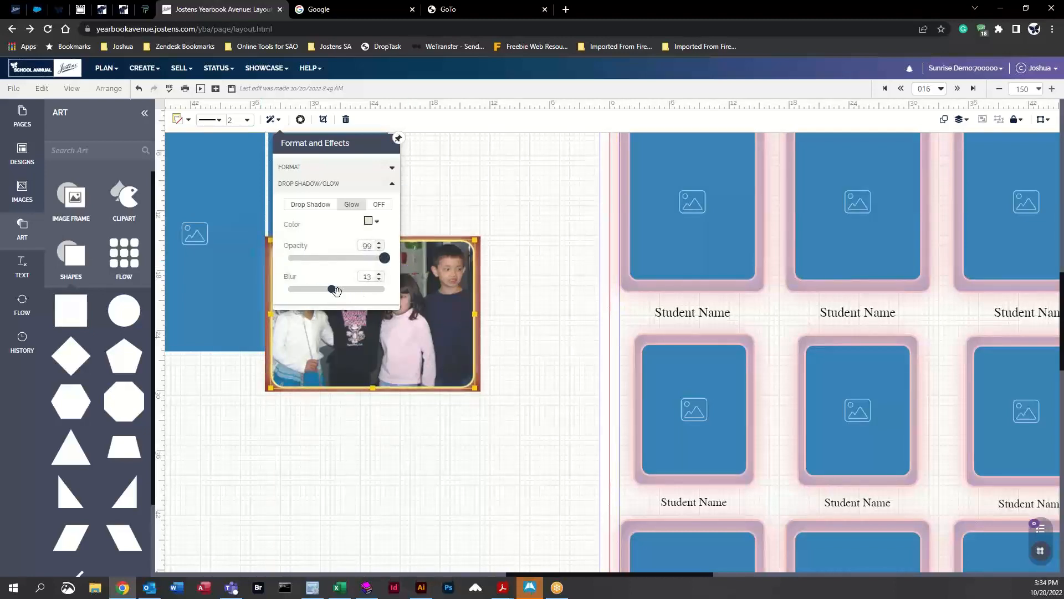
pyautogui.moveTo(336, 289); pyautogui.dragTo(246, 297)
pyautogui.click(312, 206)
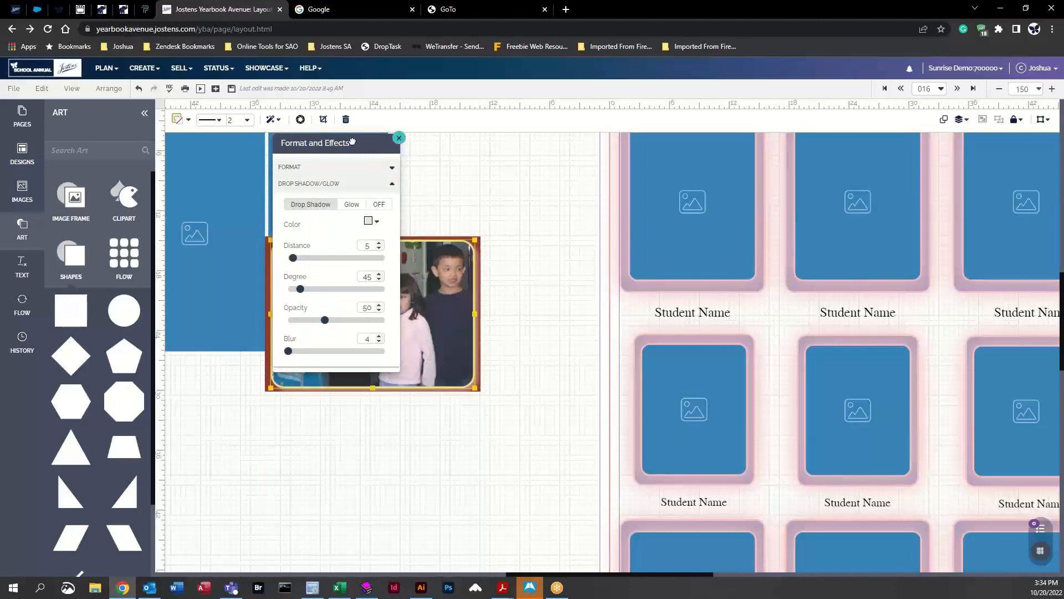
# Step: Select the backing shape and give it a drop shadow in a red swatch from the Intense palette
pyautogui.moveTo(396, 145); pyautogui.dragTo(709, 167)
pyautogui.click(540, 234)
pyautogui.click(480, 240)
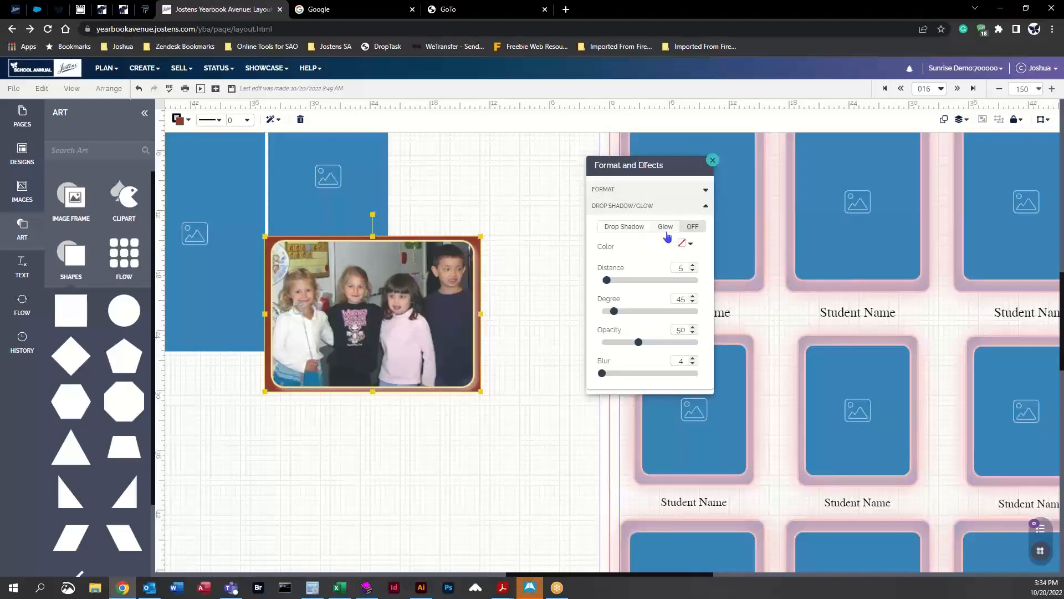
pyautogui.click(620, 226)
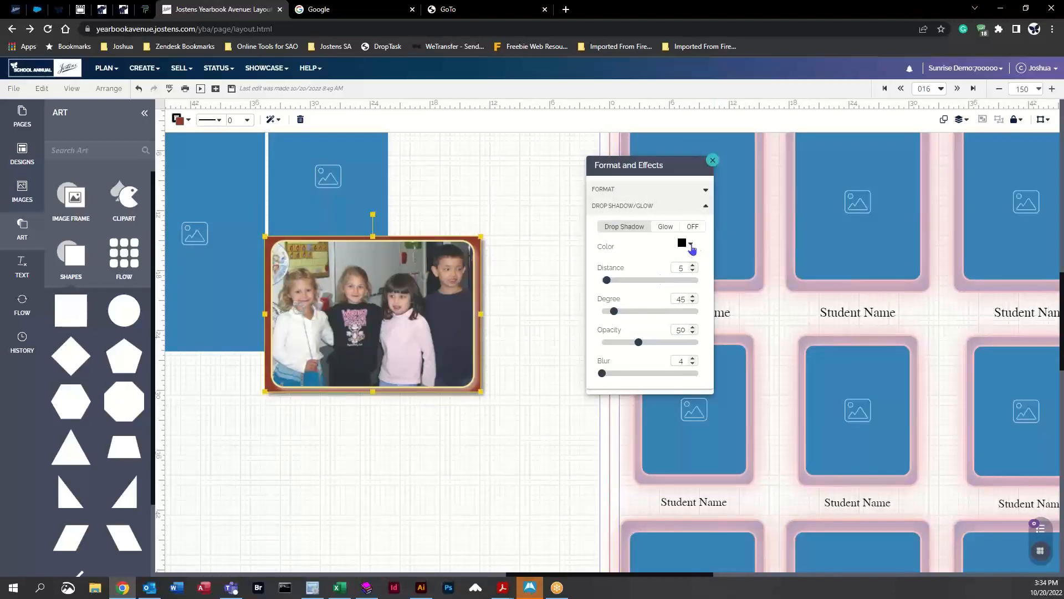
pyautogui.click(690, 245)
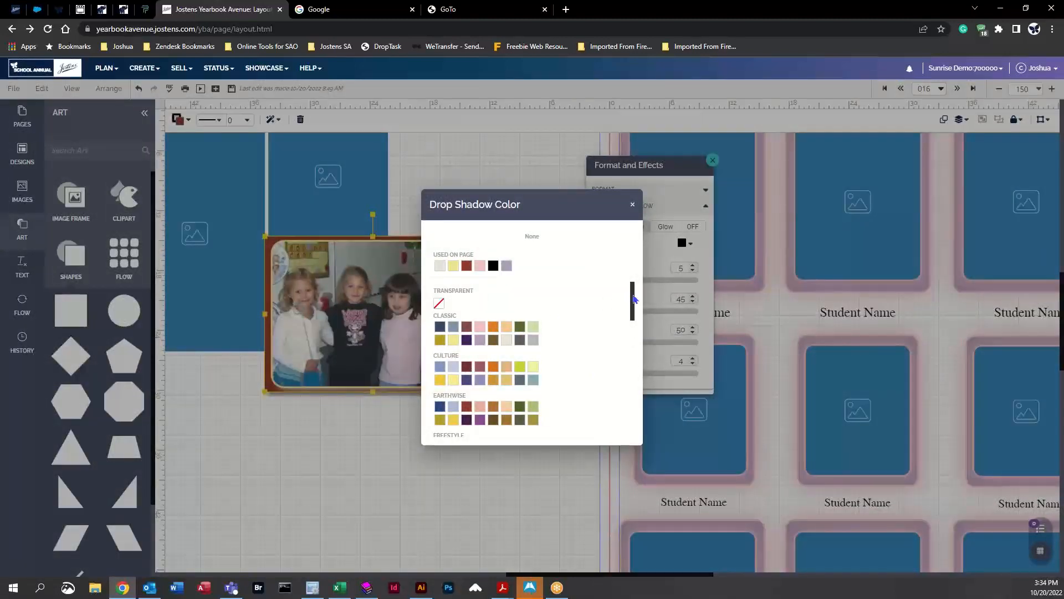
pyautogui.moveTo(635, 300); pyautogui.dragTo(633, 335)
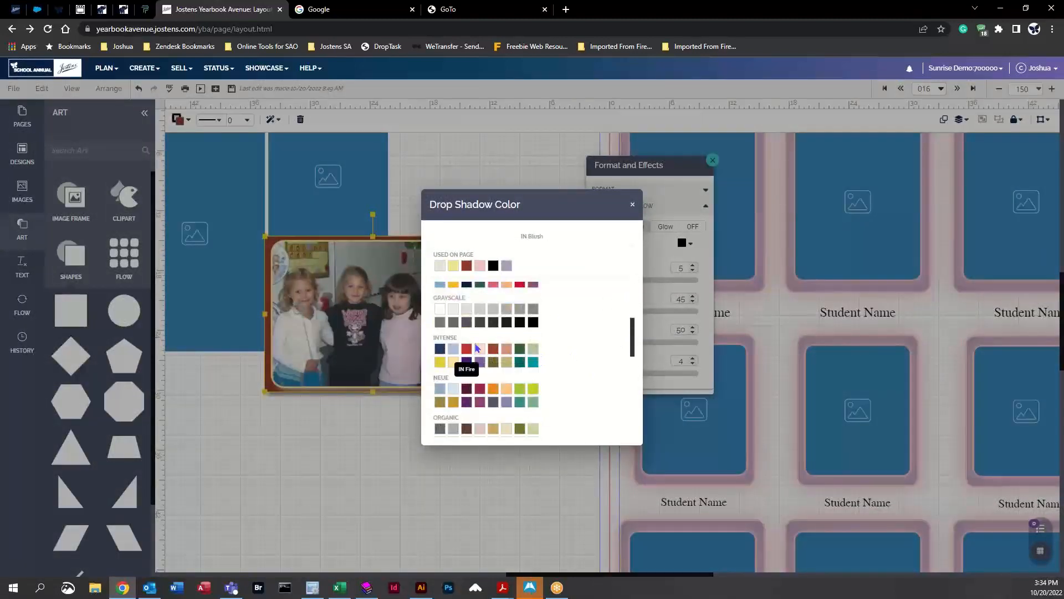
pyautogui.click(520, 285)
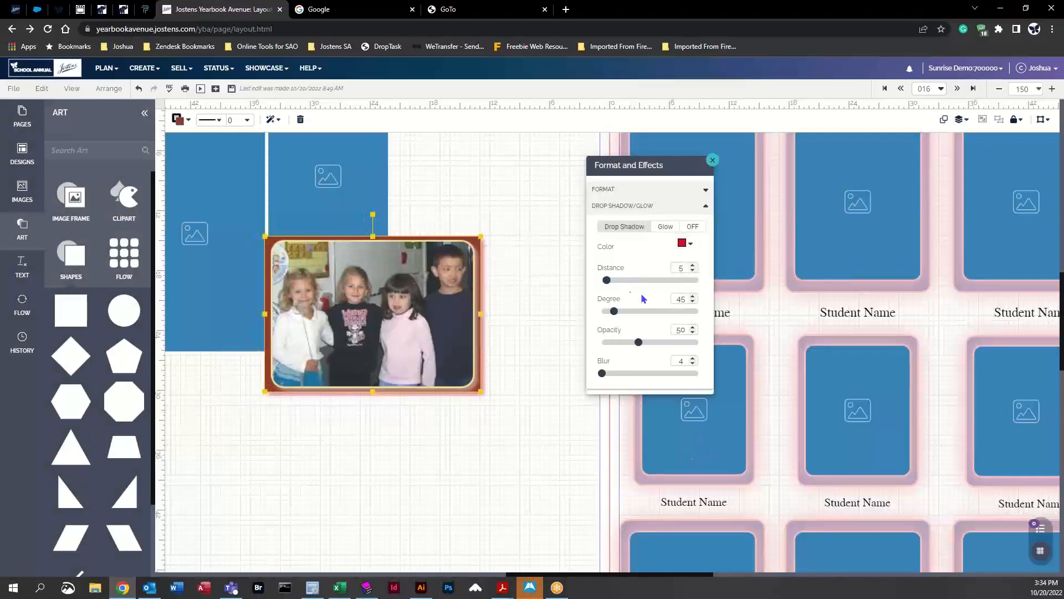
# Step: Set the backing shape's shadow distance to 24, degree to 43, opacity to 40 and blur to 24
pyautogui.moveTo(618, 280); pyautogui.dragTo(715, 296)
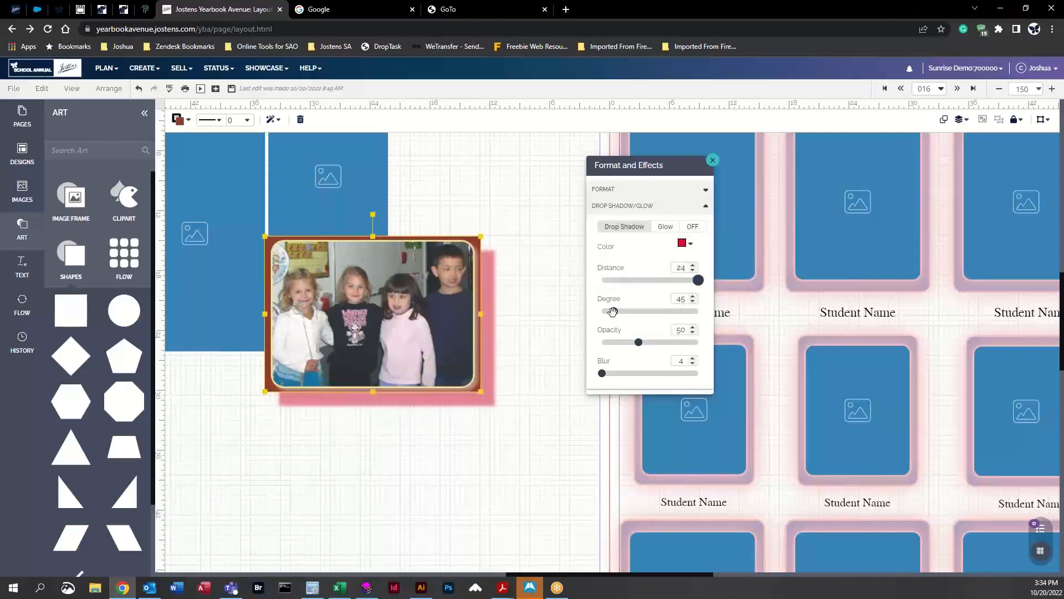
pyautogui.moveTo(612, 312); pyautogui.dragTo(728, 391)
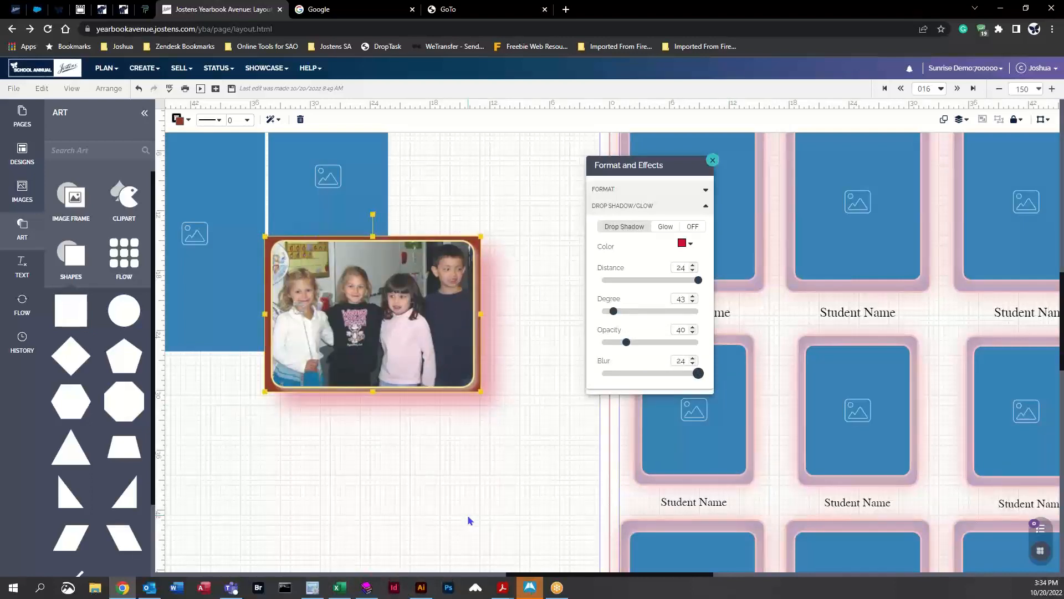
pyautogui.click(502, 454)
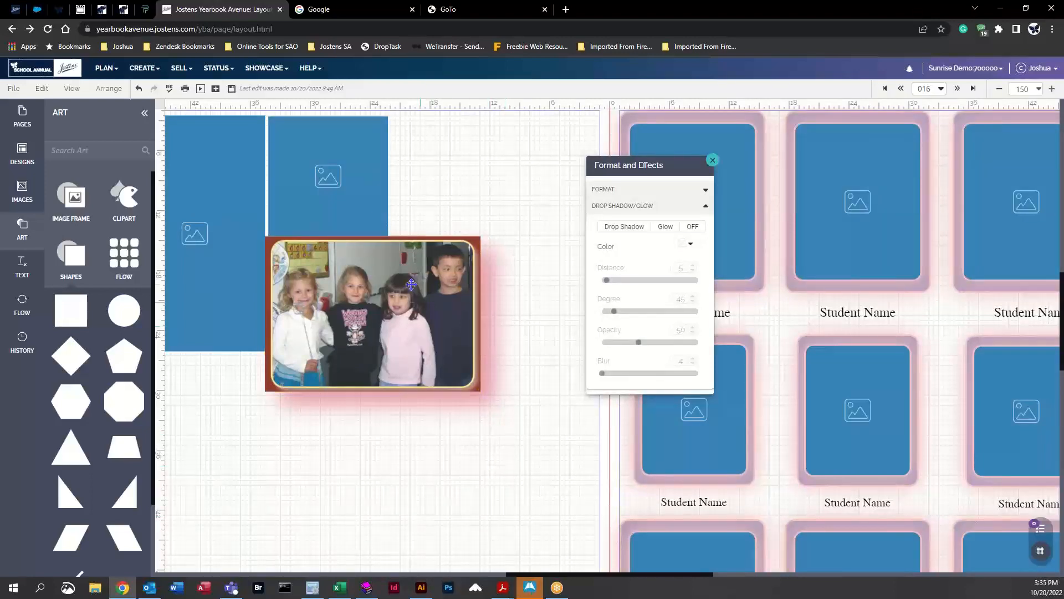
# Step: Crop the photo by enlarging the image inside its frame toward the lower right
pyautogui.click(356, 299)
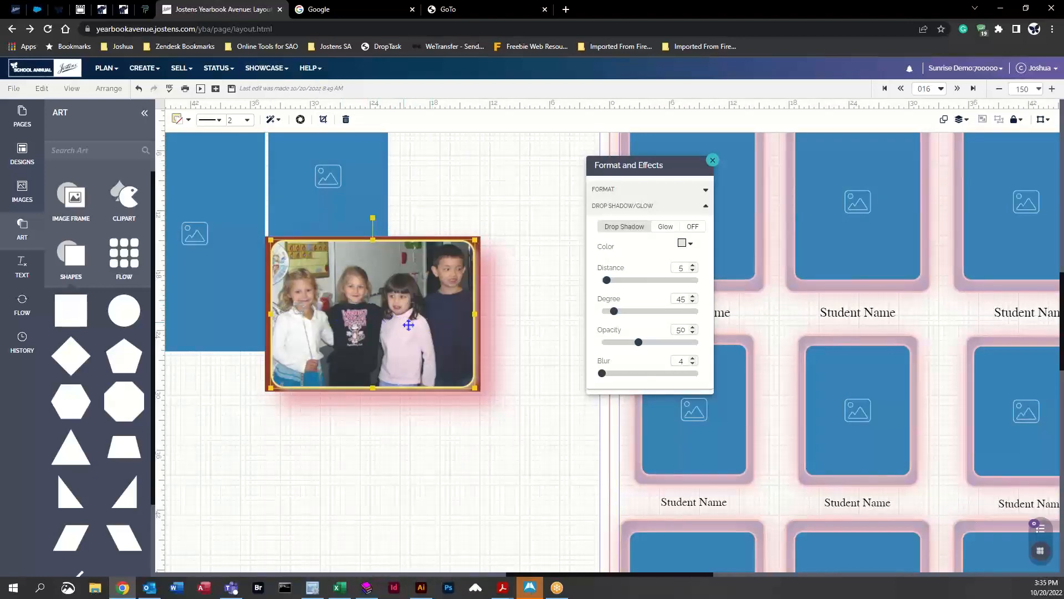
pyautogui.click(324, 121)
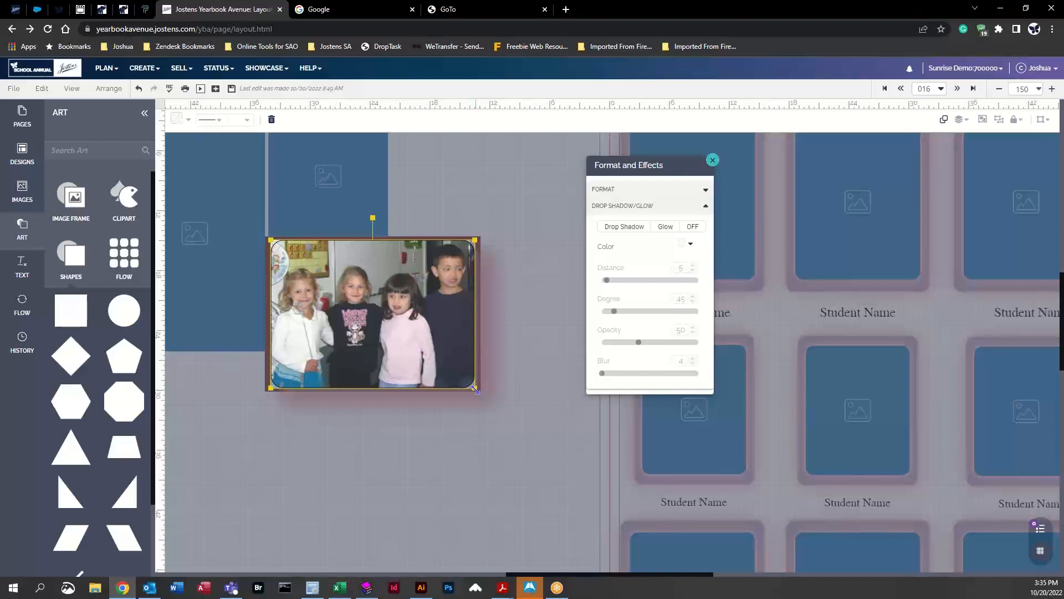
pyautogui.moveTo(475, 388); pyautogui.dragTo(526, 451)
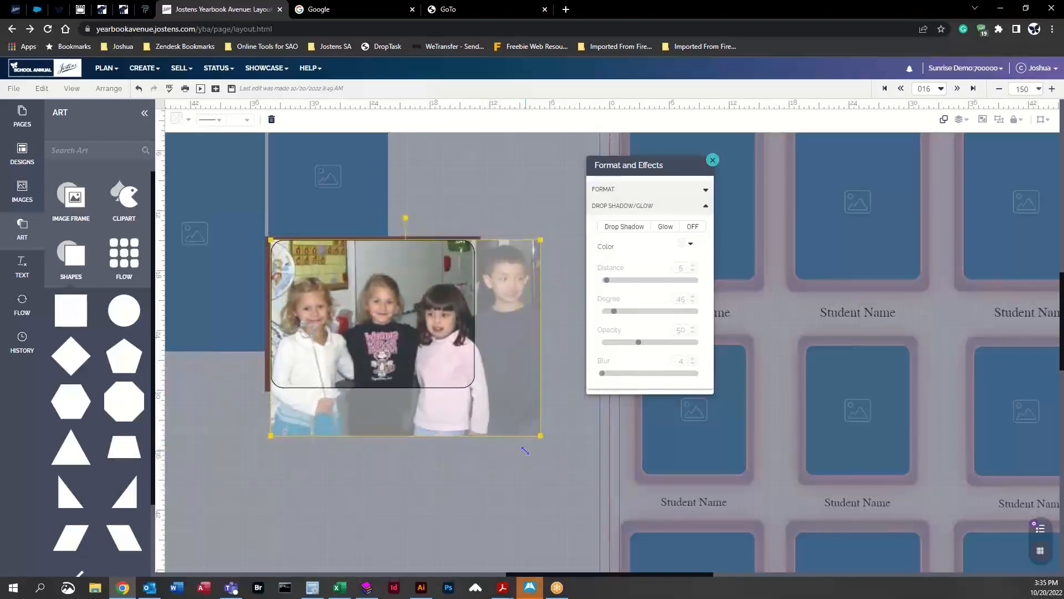
pyautogui.click(524, 177)
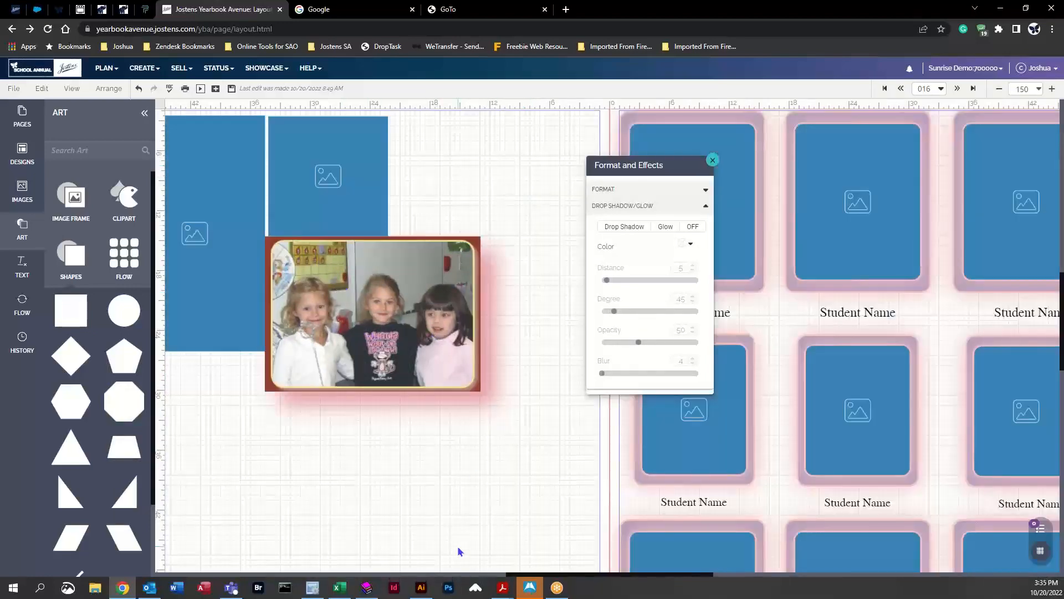
# Step: Close the effects panel and open Snap Edit for the photo
pyautogui.click(713, 160)
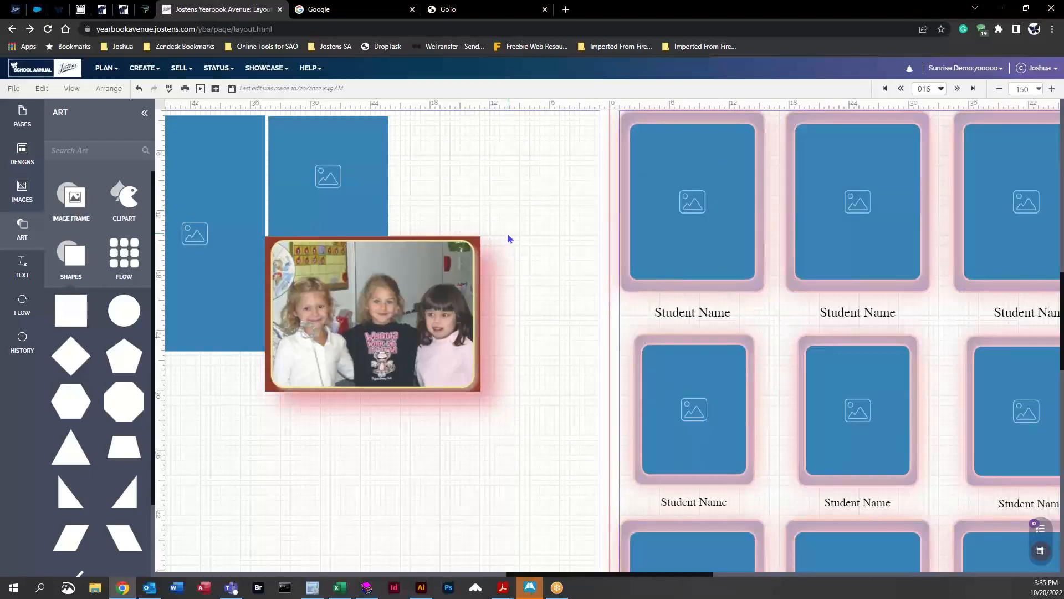
pyautogui.click(377, 284)
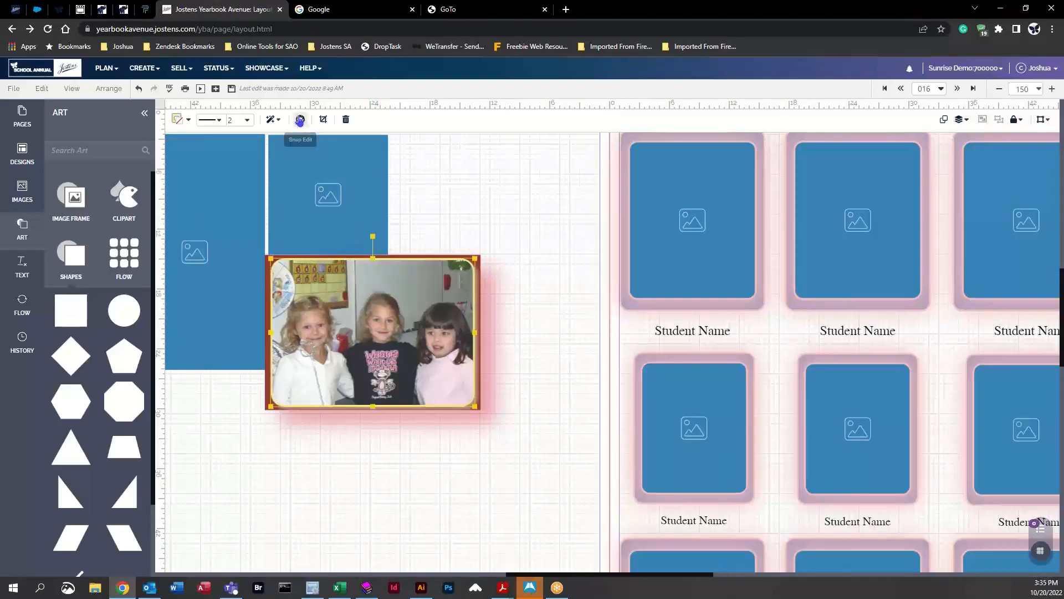
pyautogui.click(300, 120)
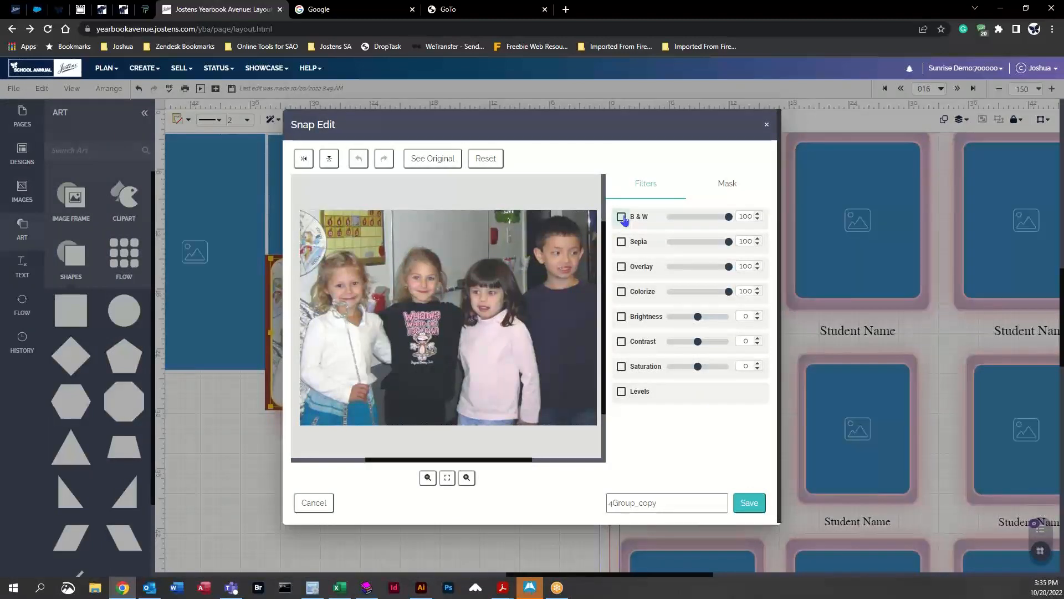
# Step: Try the Sepia and Overlay filters and adjust brightness, contrast and saturation, then uncheck all the filters
pyautogui.click(622, 217)
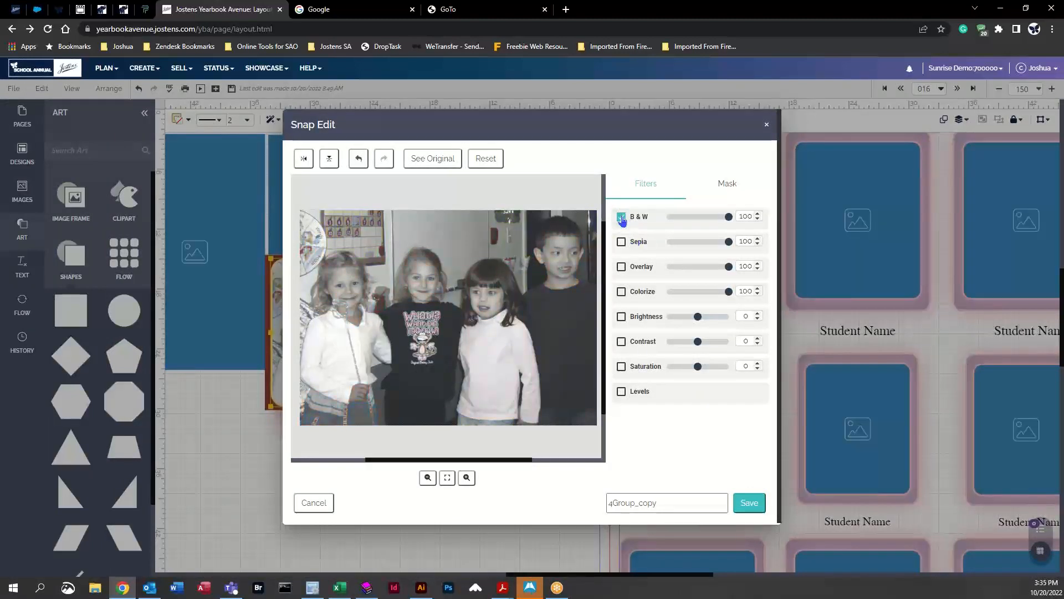
pyautogui.click(622, 242)
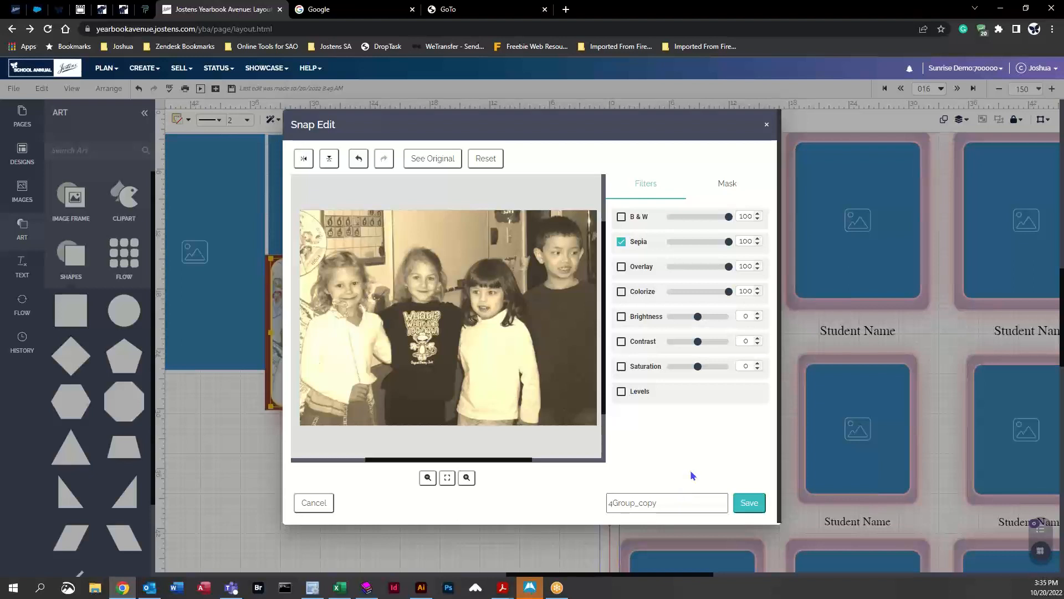
pyautogui.click(621, 241)
pyautogui.click(621, 267)
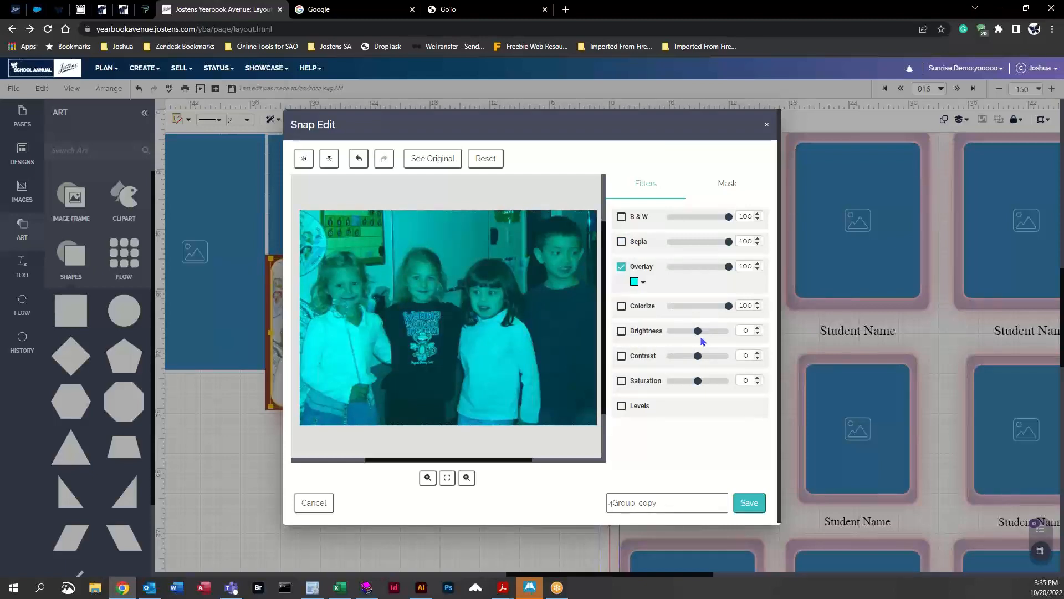
pyautogui.moveTo(701, 338); pyautogui.dragTo(681, 380)
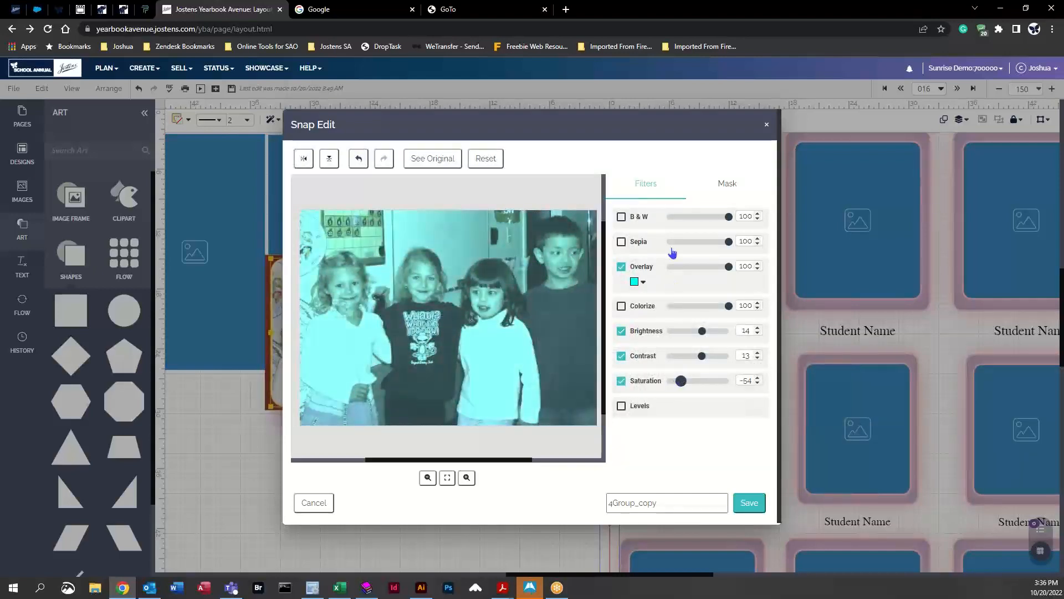
pyautogui.click(621, 267)
pyautogui.click(621, 316)
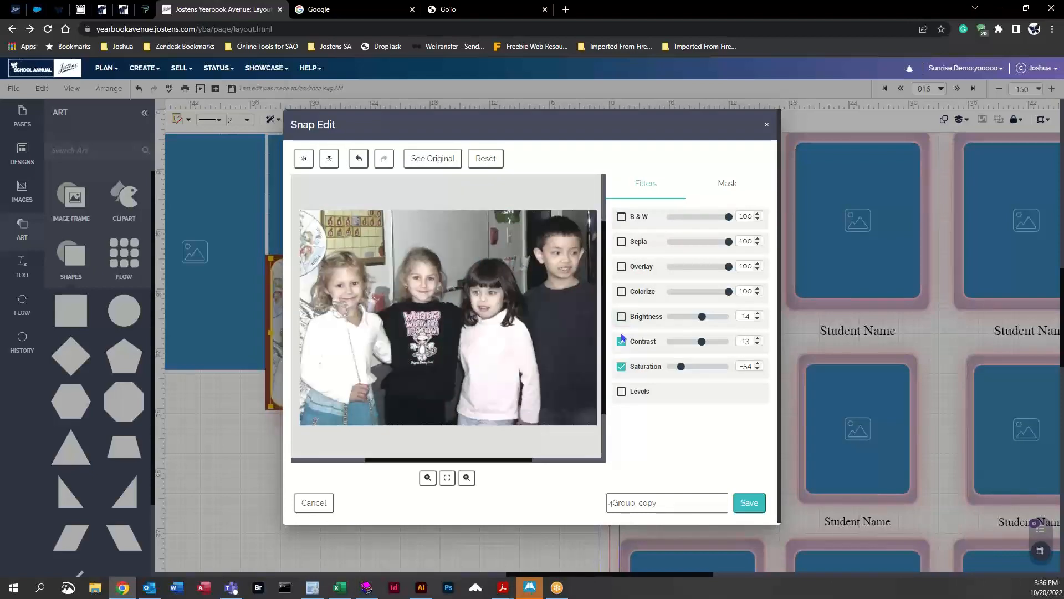
pyautogui.click(622, 341)
pyautogui.click(621, 366)
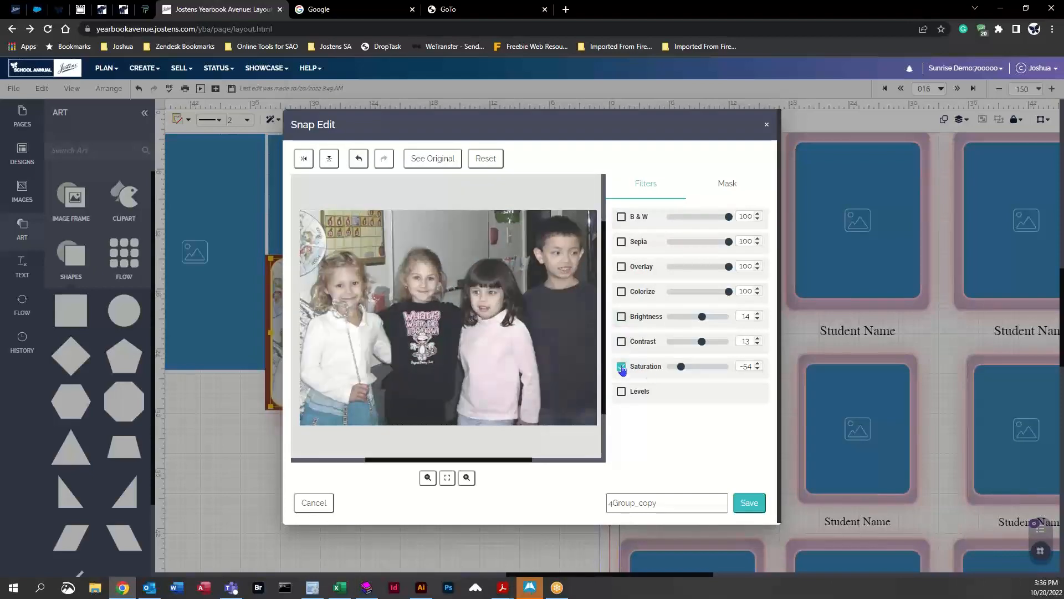
# Step: Experiment with the mask Eraser at brush size 85 and a Black & White masked area, undoing each erasure
pyautogui.click(727, 185)
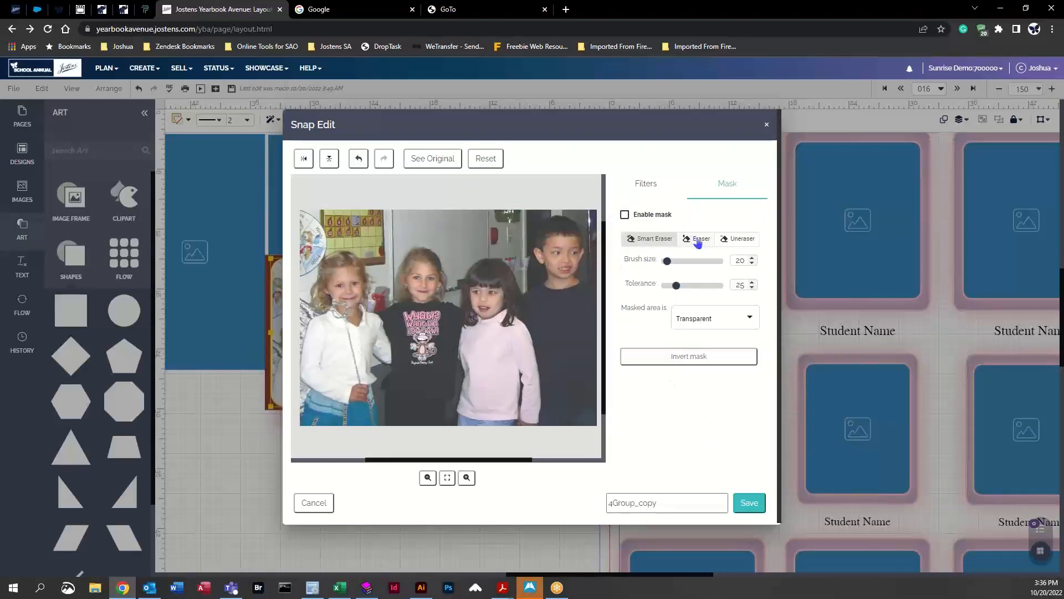
pyautogui.click(708, 326)
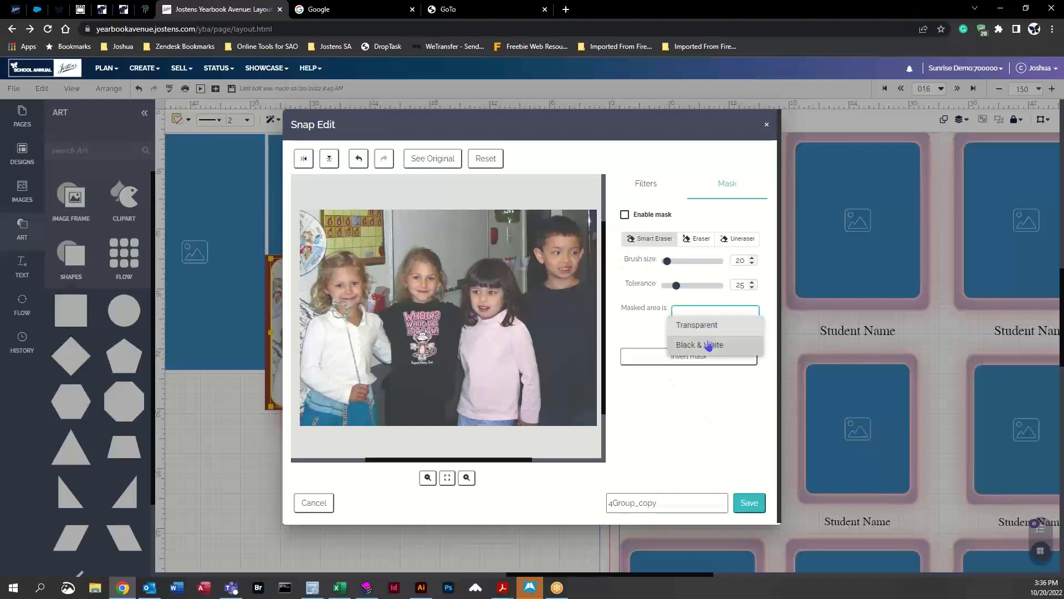
pyautogui.click(701, 346)
pyautogui.click(697, 238)
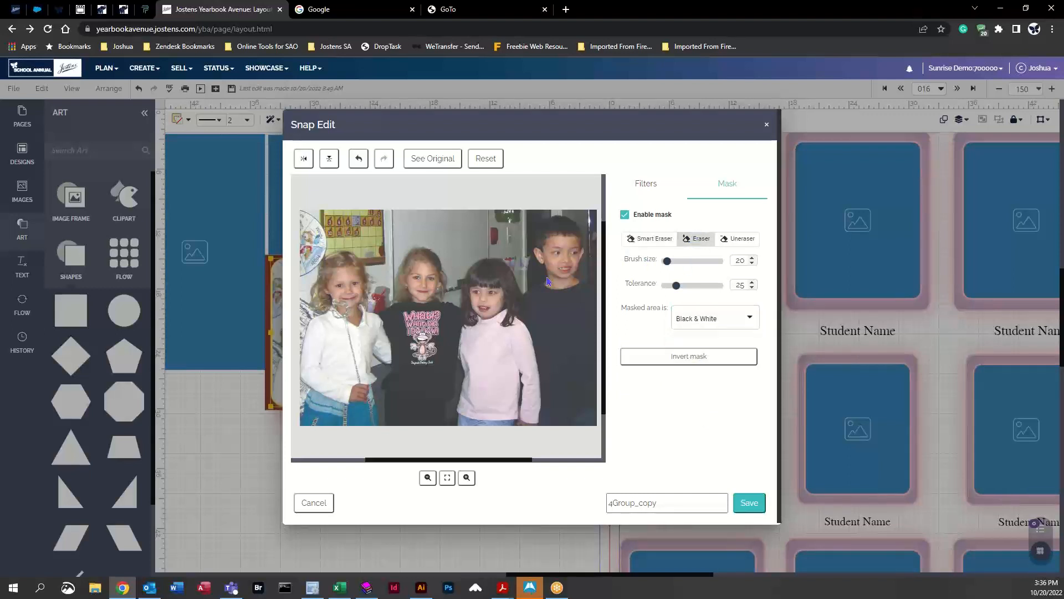
pyautogui.click(685, 259)
pyautogui.moveTo(391, 278)
pyautogui.mouseDown()
pyautogui.moveTo(506, 266)
pyautogui.moveTo(462, 265)
pyautogui.moveTo(313, 325)
pyautogui.moveTo(535, 402)
pyautogui.moveTo(433, 443)
pyautogui.mouseUp()
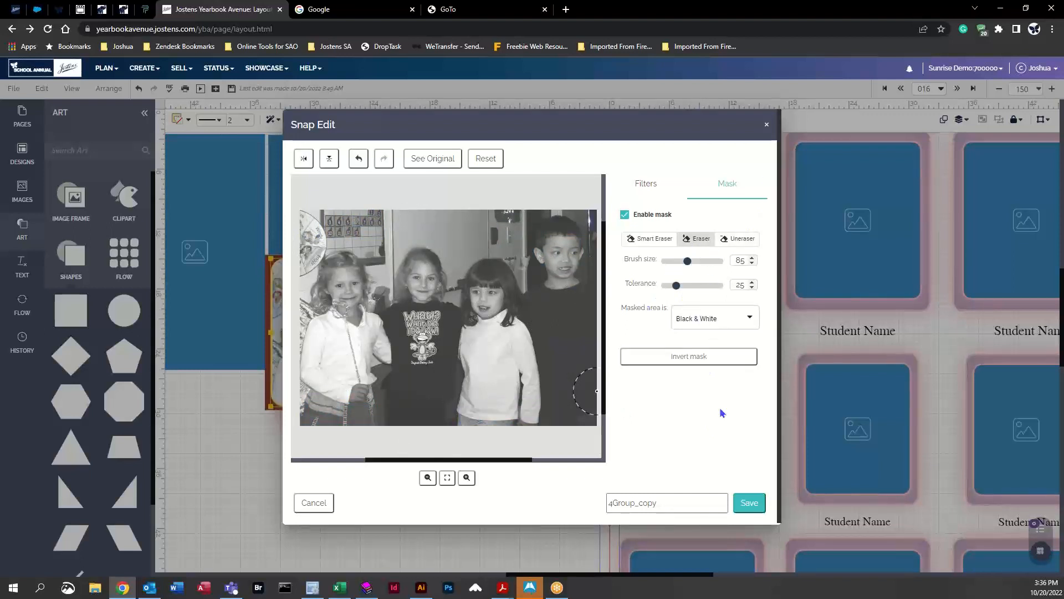
pyautogui.click(357, 159)
pyautogui.click(358, 160)
pyautogui.click(359, 160)
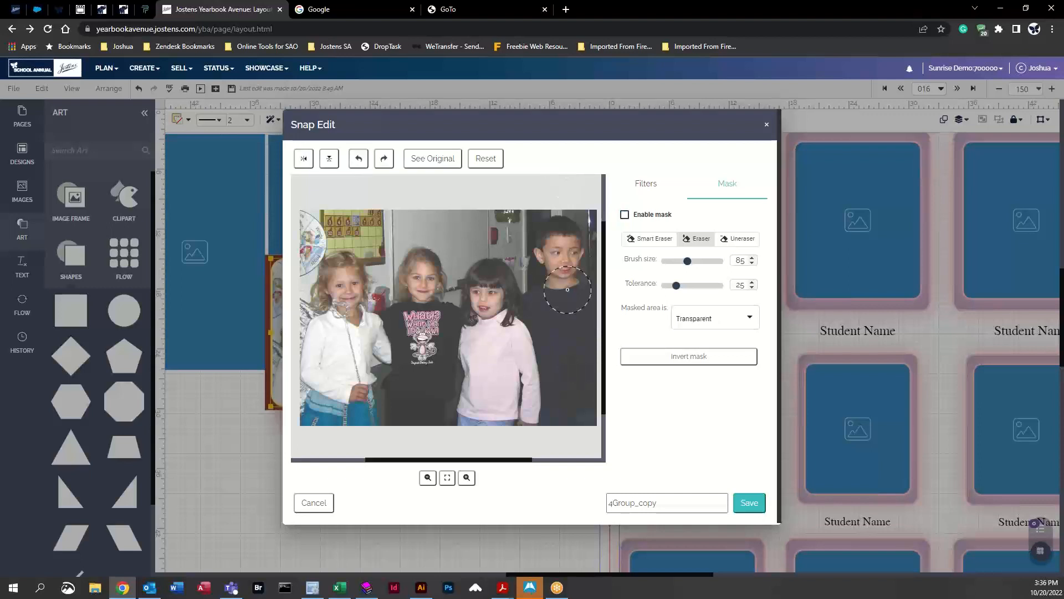
pyautogui.moveTo(519, 238)
pyautogui.mouseDown()
pyautogui.moveTo(488, 232)
pyautogui.moveTo(538, 230)
pyautogui.mouseUp()
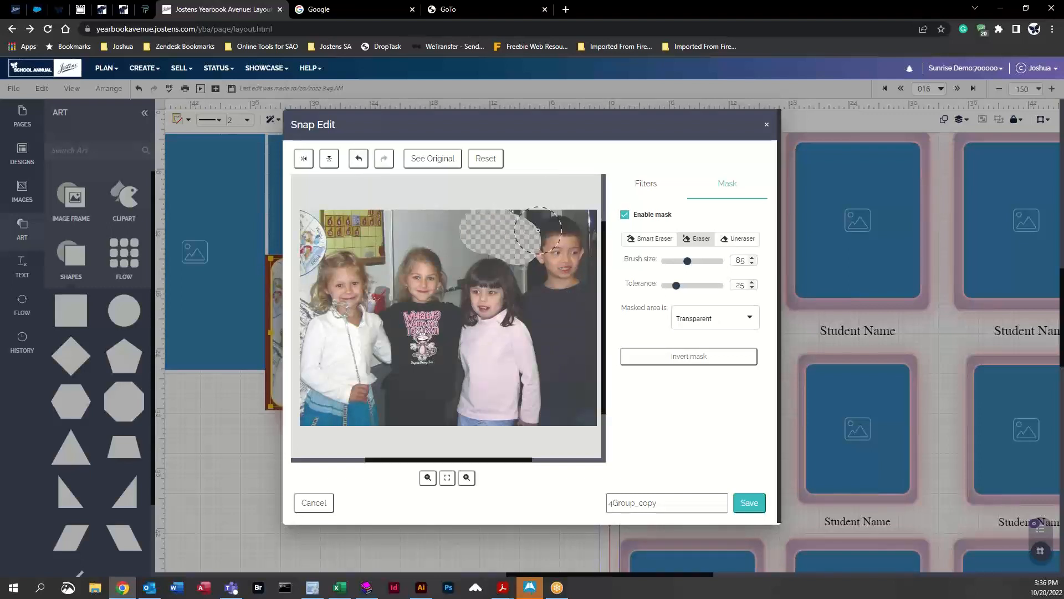
pyautogui.click(358, 159)
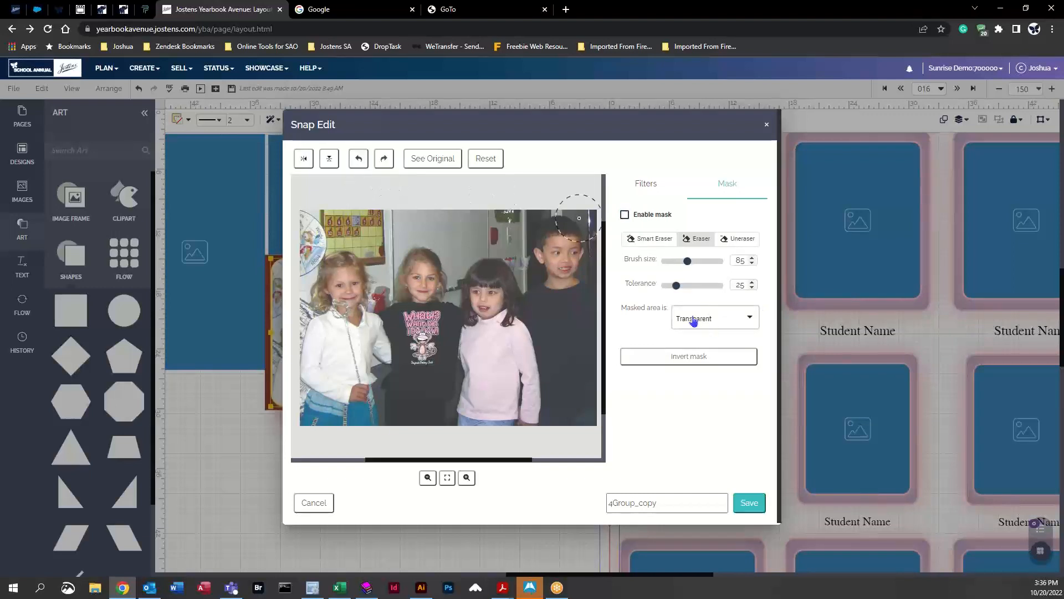
# Step: Erase the background above the children with the mask Eraser at brush sizes 53 and 22, then save the Snap Edit
pyautogui.moveTo(688, 262); pyautogui.dragTo(678, 261)
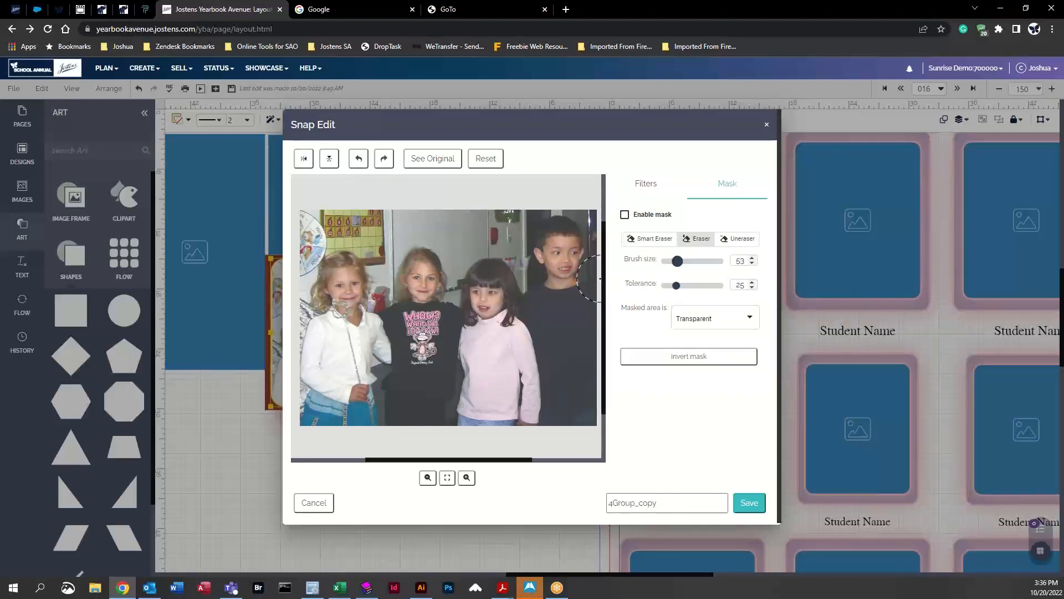
pyautogui.moveTo(296, 293)
pyautogui.mouseDown()
pyautogui.moveTo(304, 219)
pyautogui.moveTo(526, 219)
pyautogui.moveTo(515, 235)
pyautogui.moveTo(521, 257)
pyautogui.moveTo(489, 244)
pyautogui.moveTo(459, 254)
pyautogui.moveTo(417, 237)
pyautogui.moveTo(386, 250)
pyautogui.mouseUp()
pyautogui.moveTo(370, 247)
pyautogui.mouseDown()
pyautogui.moveTo(321, 234)
pyautogui.moveTo(306, 252)
pyautogui.mouseUp()
pyautogui.moveTo(676, 264); pyautogui.dragTo(668, 261)
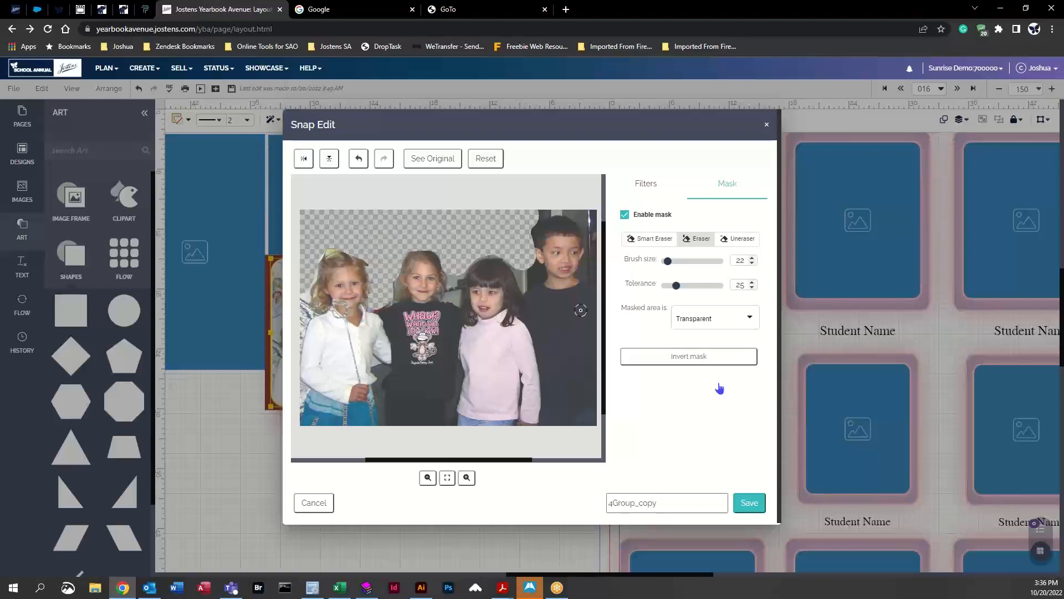
pyautogui.click(749, 503)
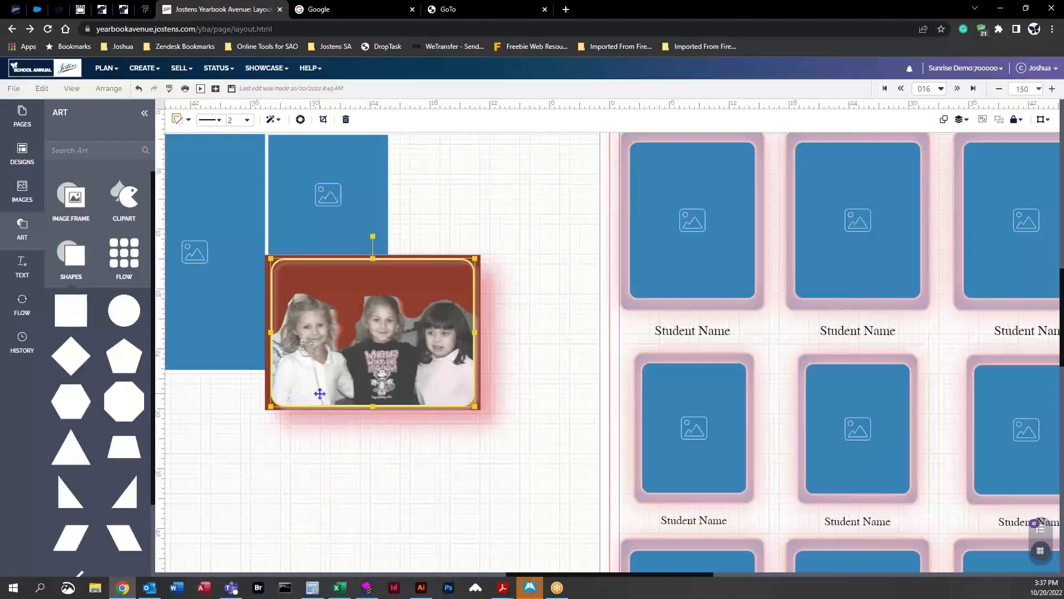
# Step: Place a New Style text box beneath the photo, set its font to AYT Abyss, and widen it to the photo's width
pyautogui.click(15, 277)
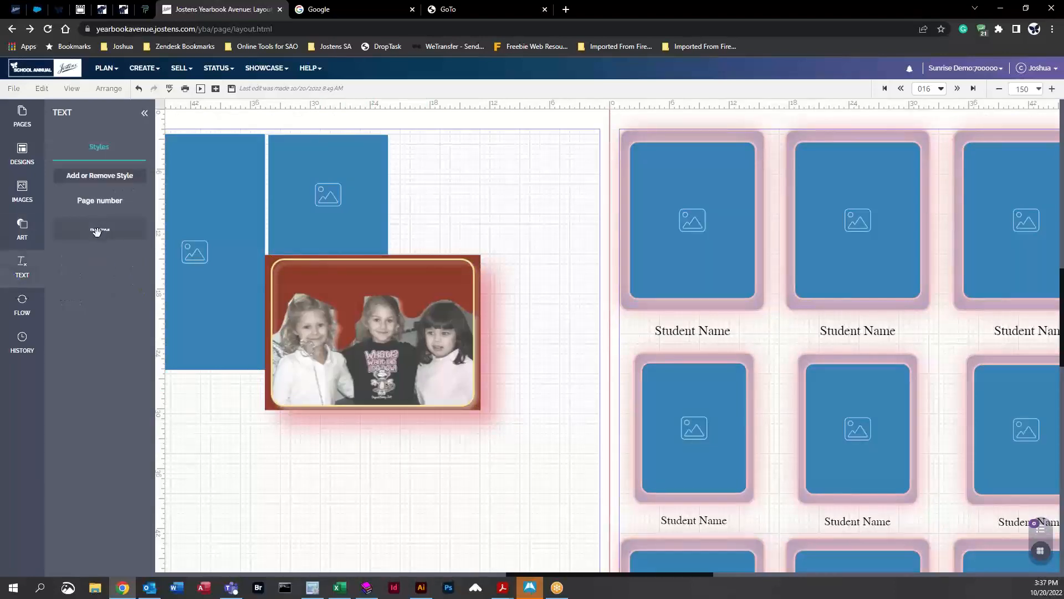
pyautogui.moveTo(97, 231); pyautogui.dragTo(363, 465)
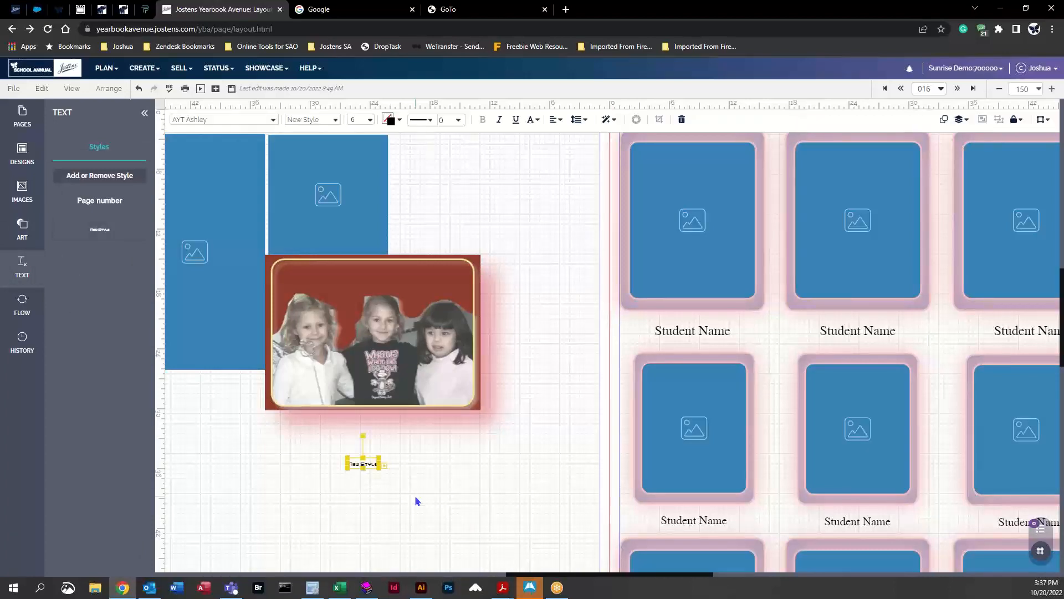
pyautogui.click(272, 120)
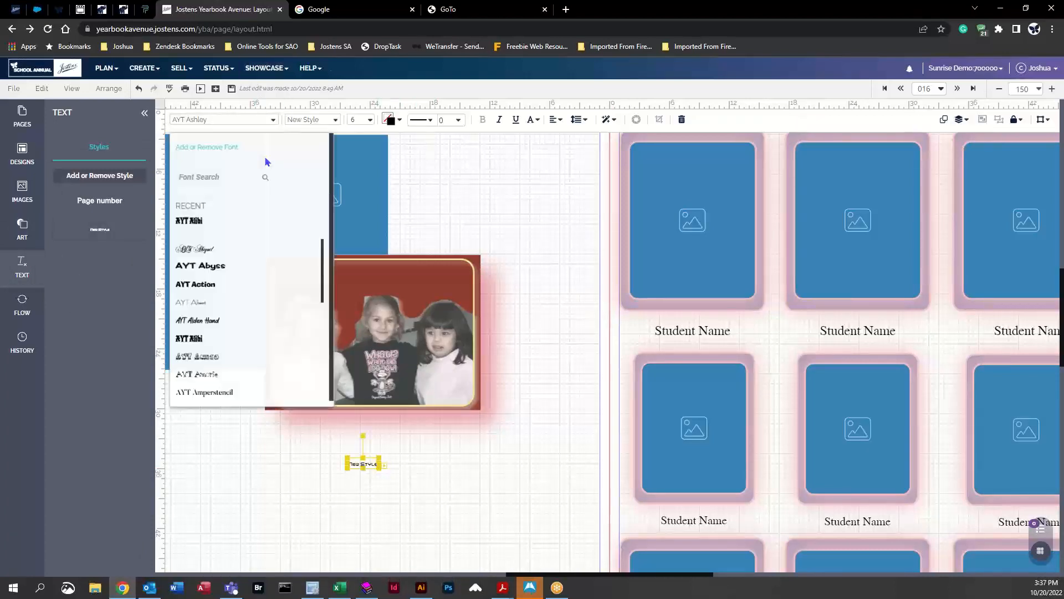
pyautogui.click(203, 267)
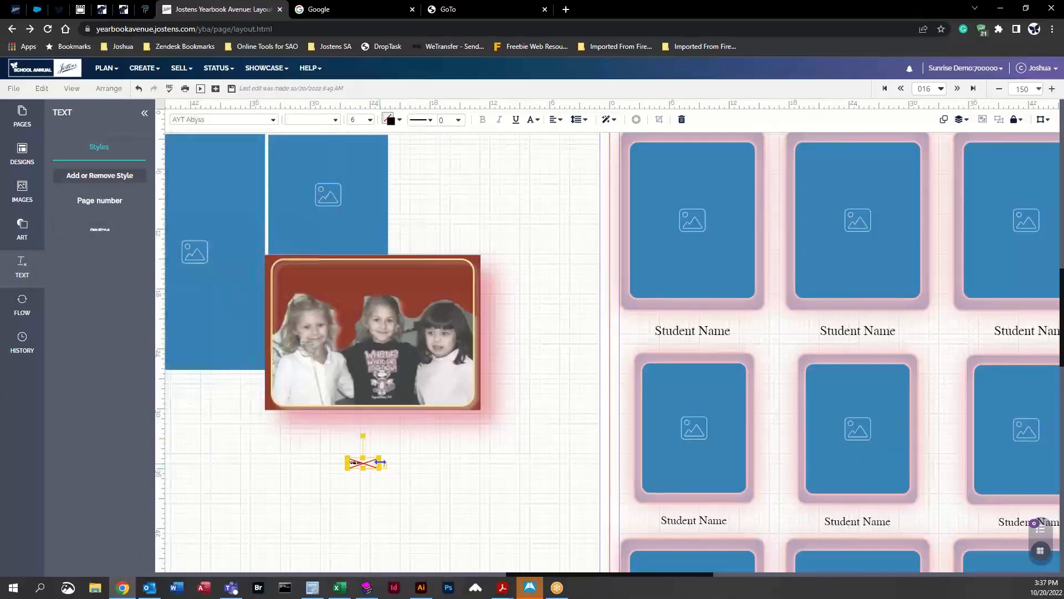
pyautogui.moveTo(378, 467); pyautogui.dragTo(558, 518)
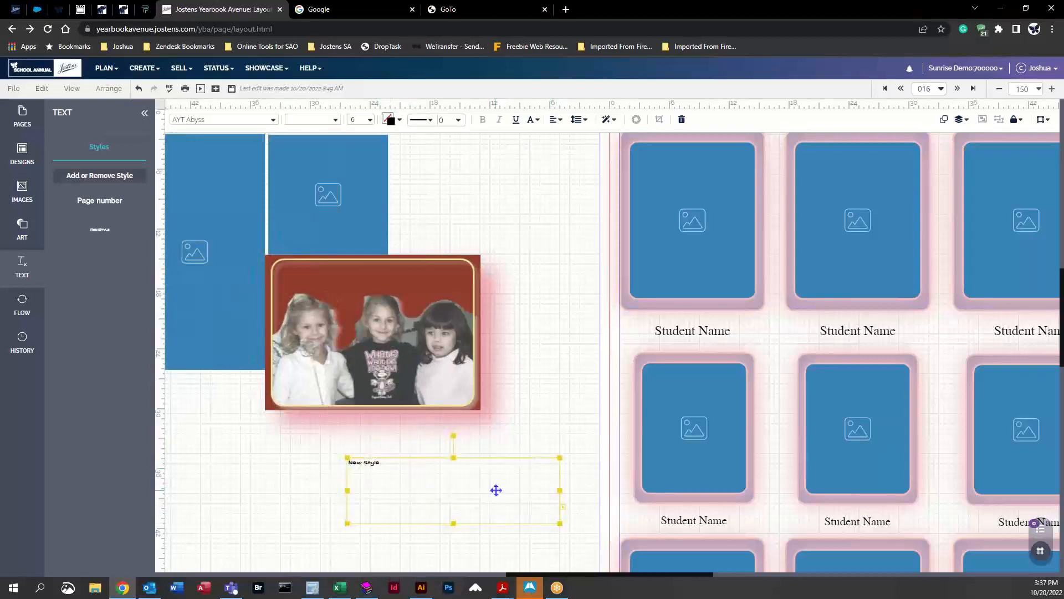
pyautogui.moveTo(494, 489); pyautogui.dragTo(418, 455)
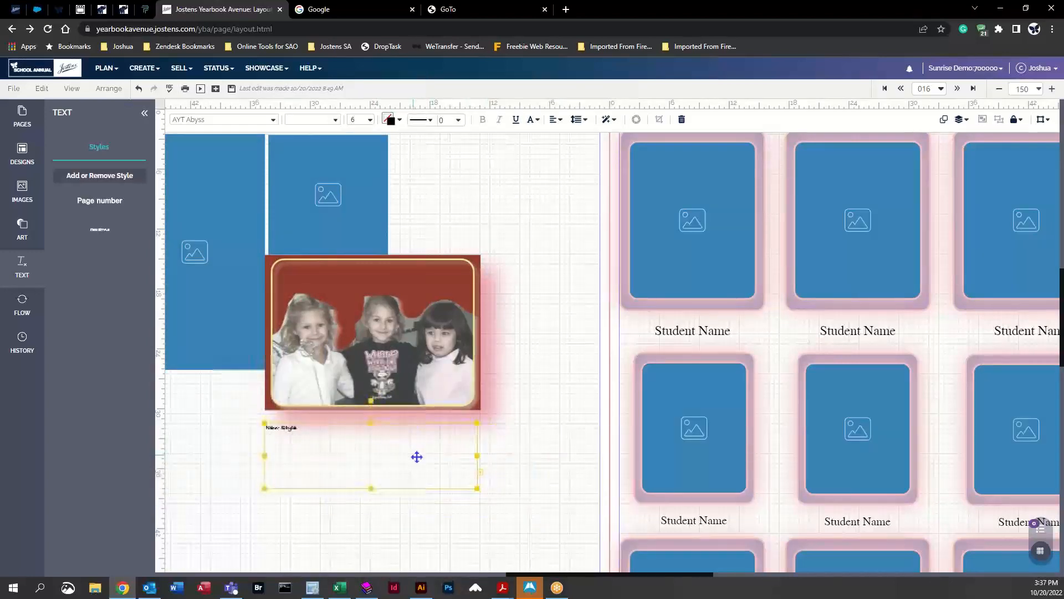
# Step: Set the text size to 40 and toggle underline on and off again
pyautogui.click(371, 120)
pyautogui.click(394, 351)
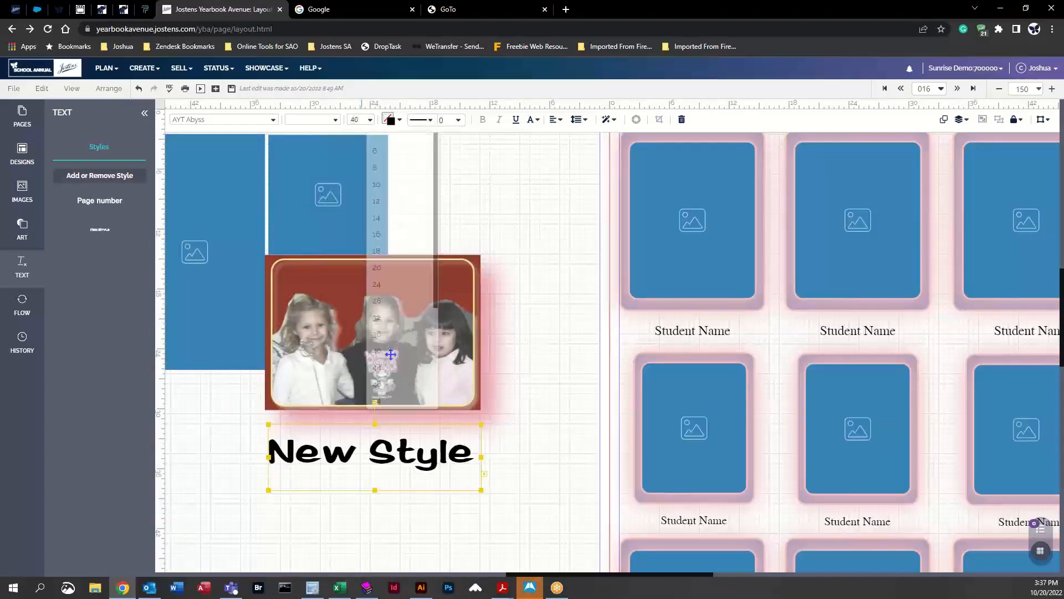
pyautogui.click(515, 120)
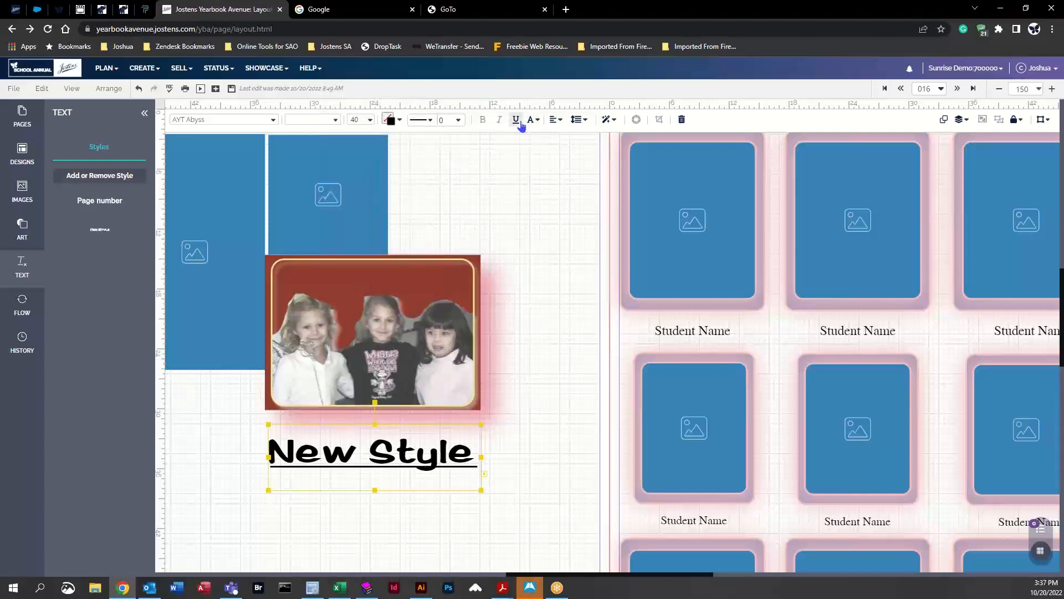
pyautogui.click(515, 119)
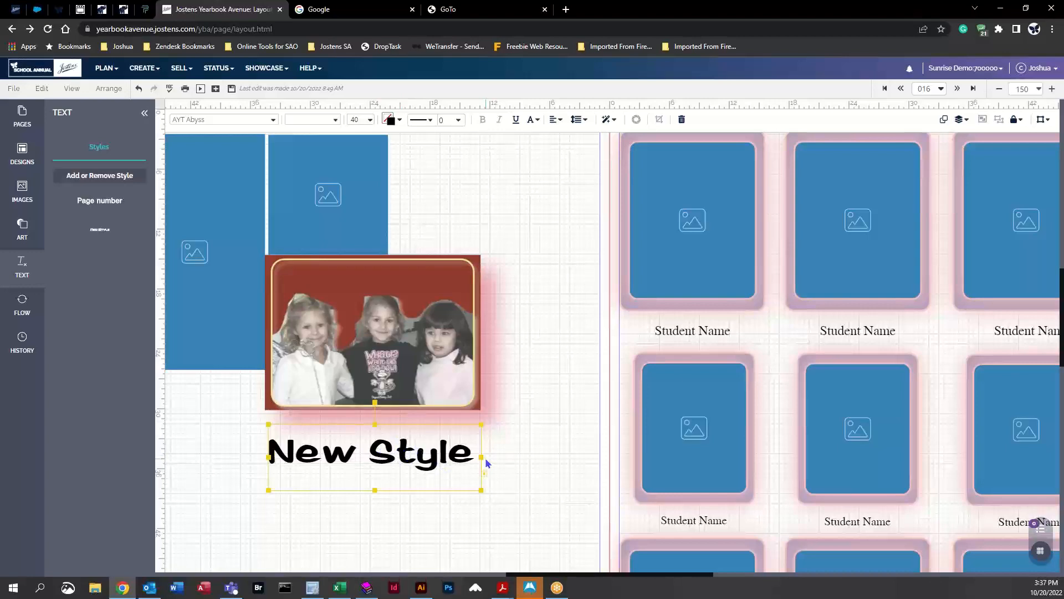
# Step: Widen the text box, align its text to the horizontal and vertical center, and move it up against the photo
pyautogui.moveTo(486, 461); pyautogui.dragTo(534, 456)
pyautogui.moveTo(440, 456); pyautogui.dragTo(414, 455)
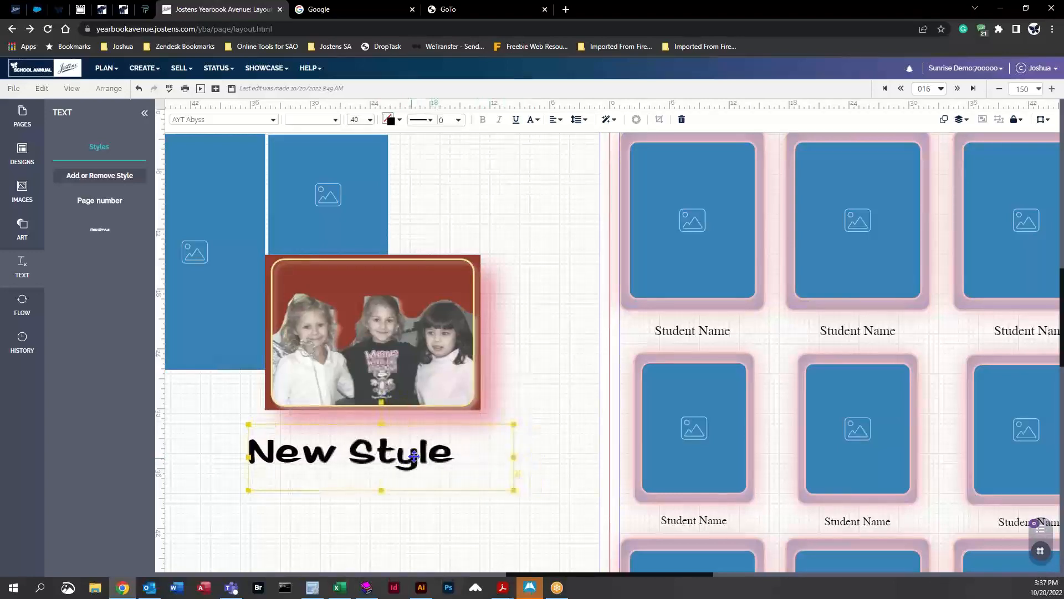
pyautogui.click(555, 119)
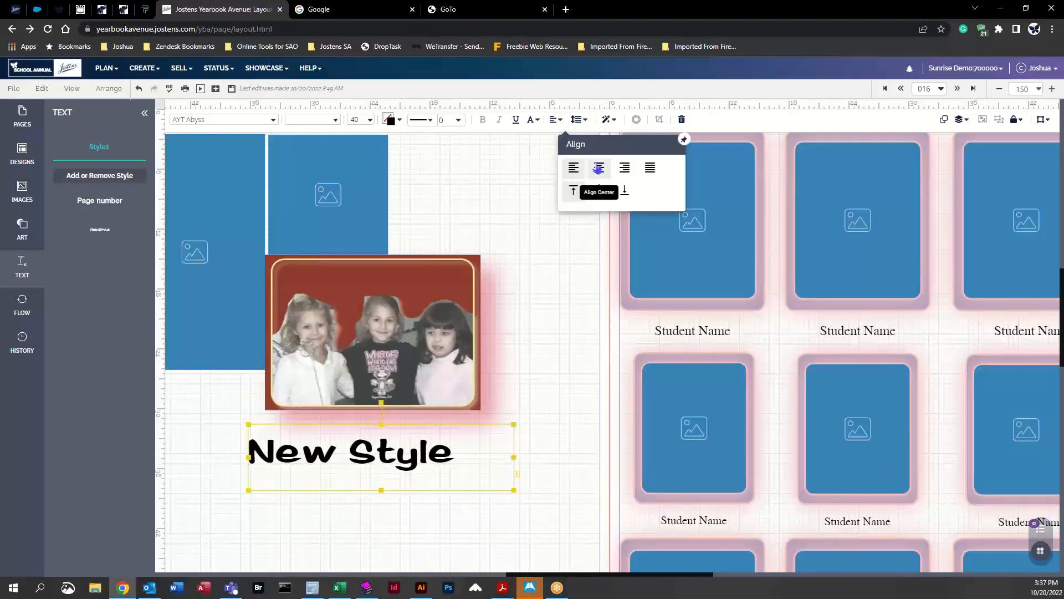
pyautogui.click(599, 169)
pyautogui.click(599, 191)
pyautogui.click(561, 280)
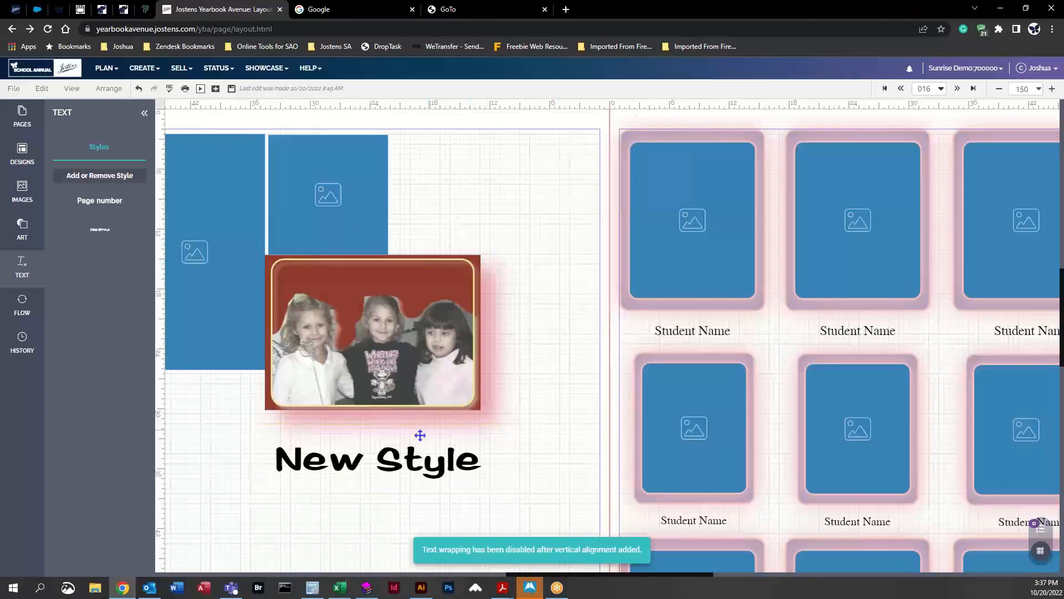
pyautogui.moveTo(420, 435); pyautogui.dragTo(402, 417)
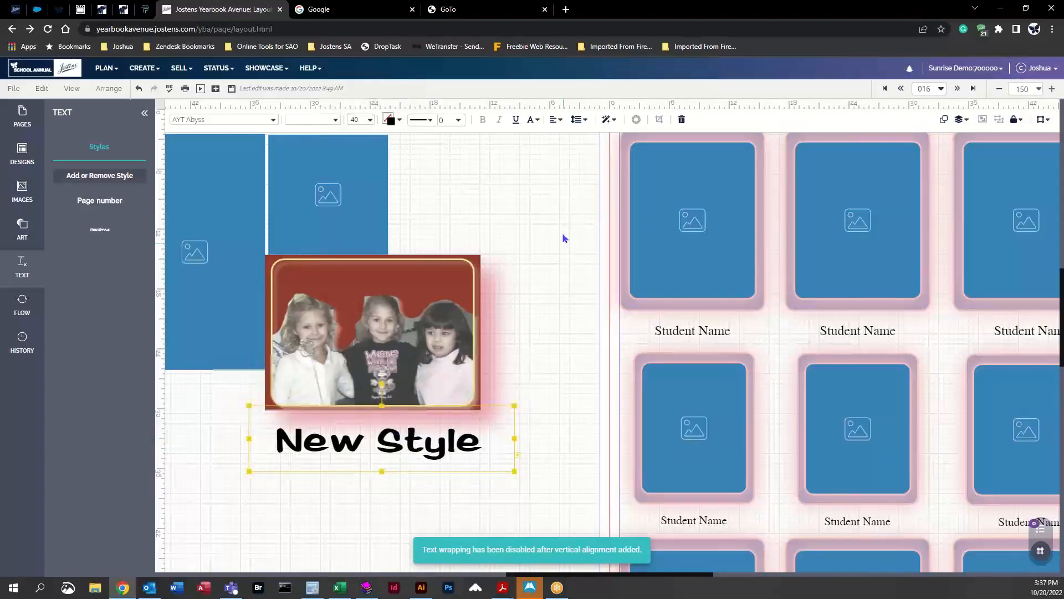
pyautogui.click(533, 250)
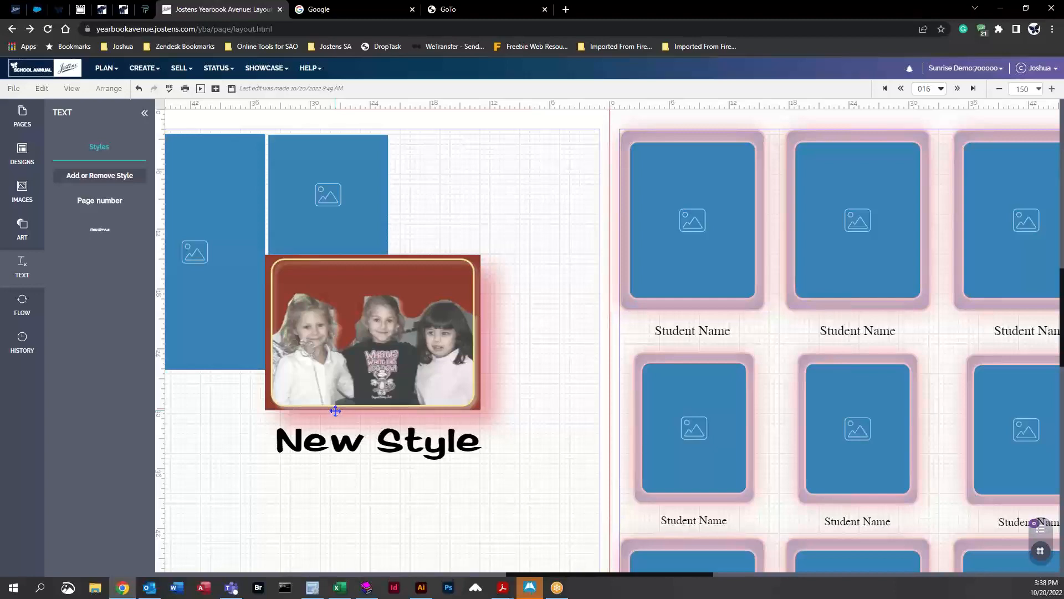
# Step: Browse the page thumbnails from the first spreads and open the Plan menu
pyautogui.click(22, 229)
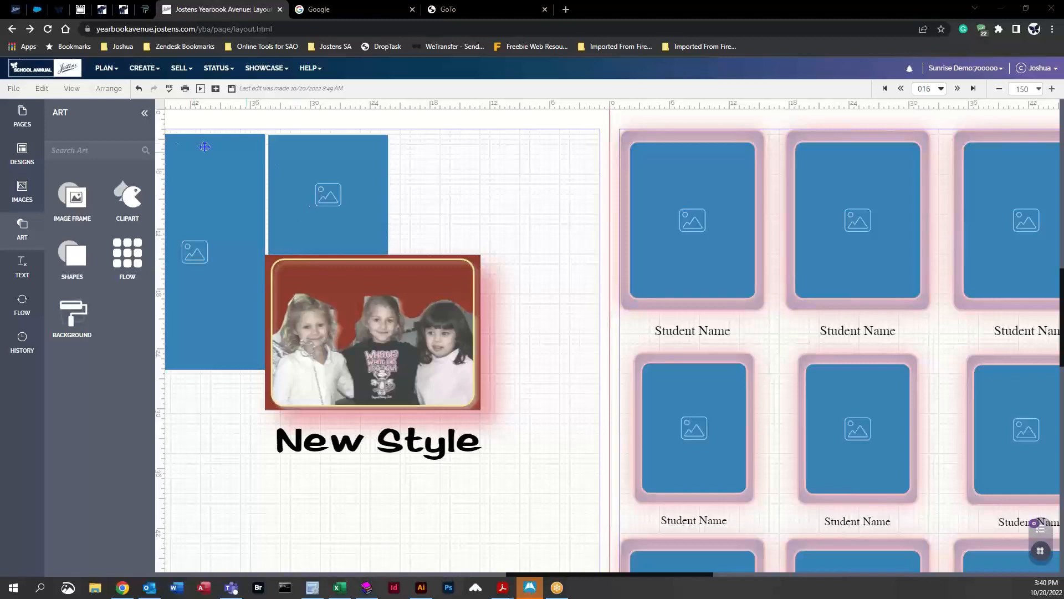
pyautogui.click(144, 113)
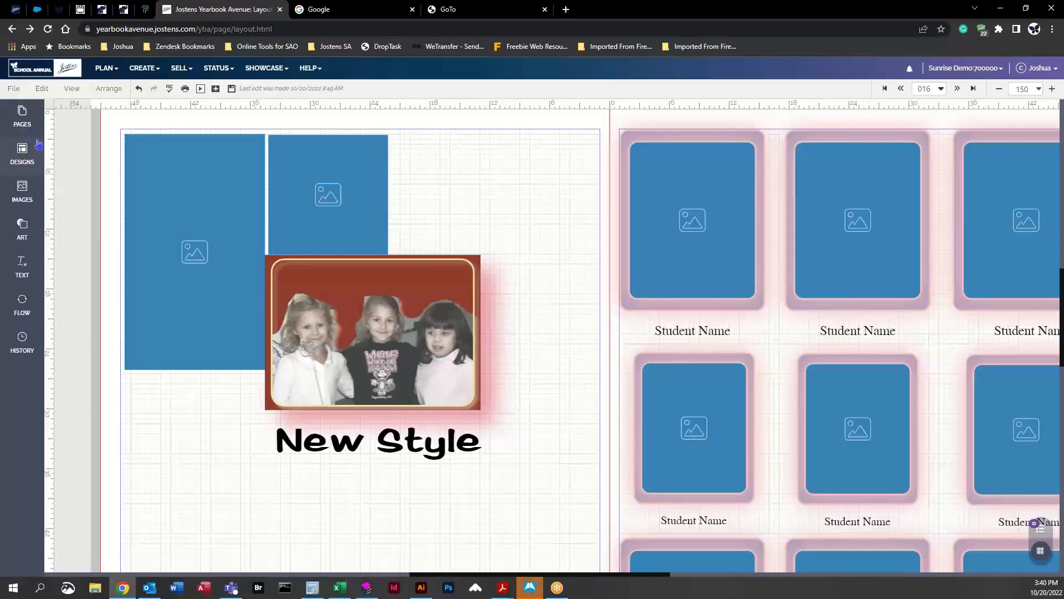
pyautogui.click(30, 124)
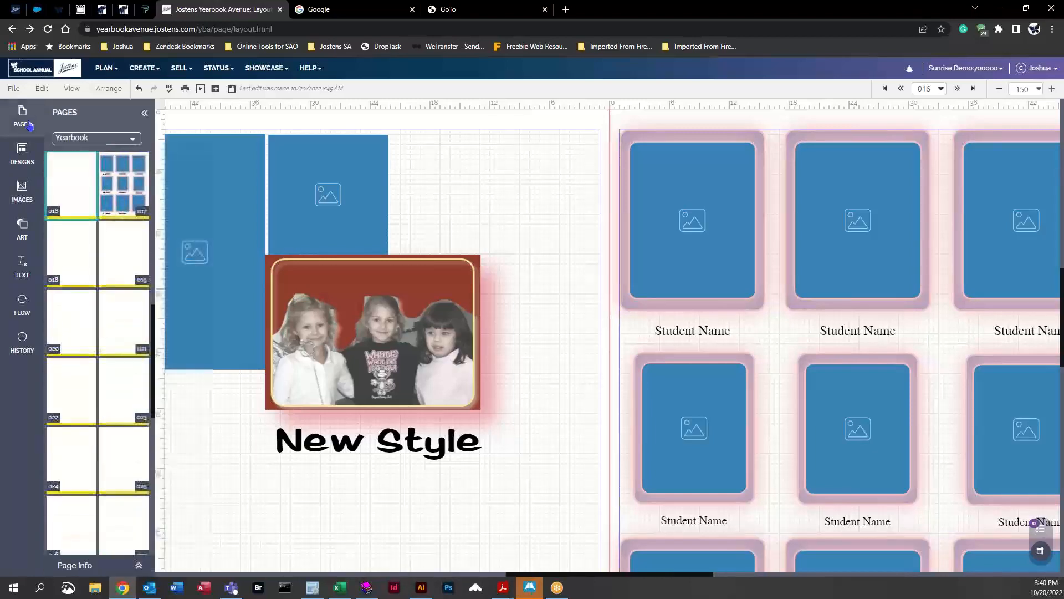
pyautogui.scroll(10, 111, 318)
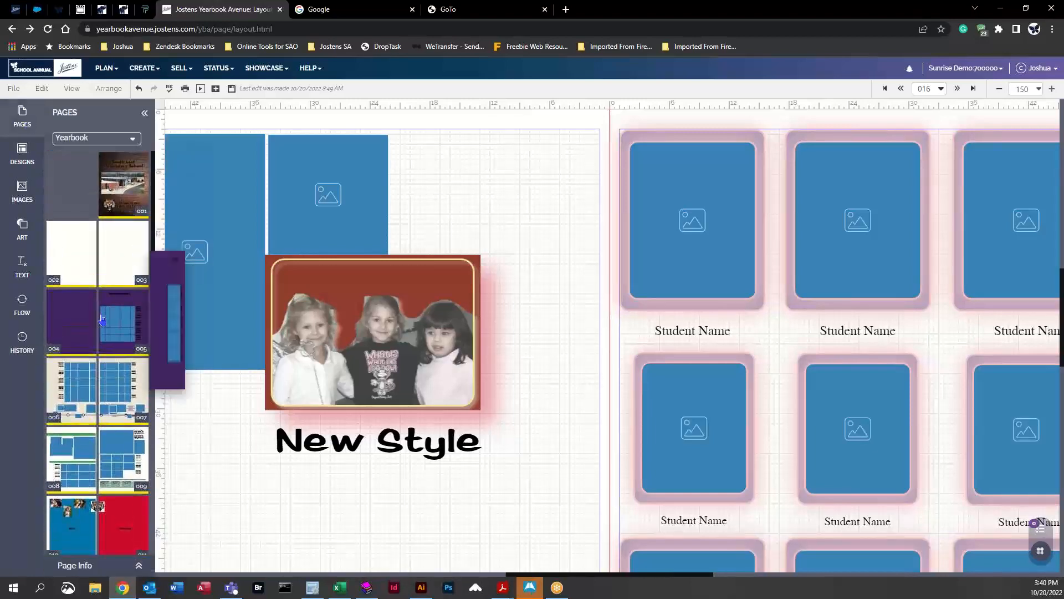
pyautogui.click(107, 68)
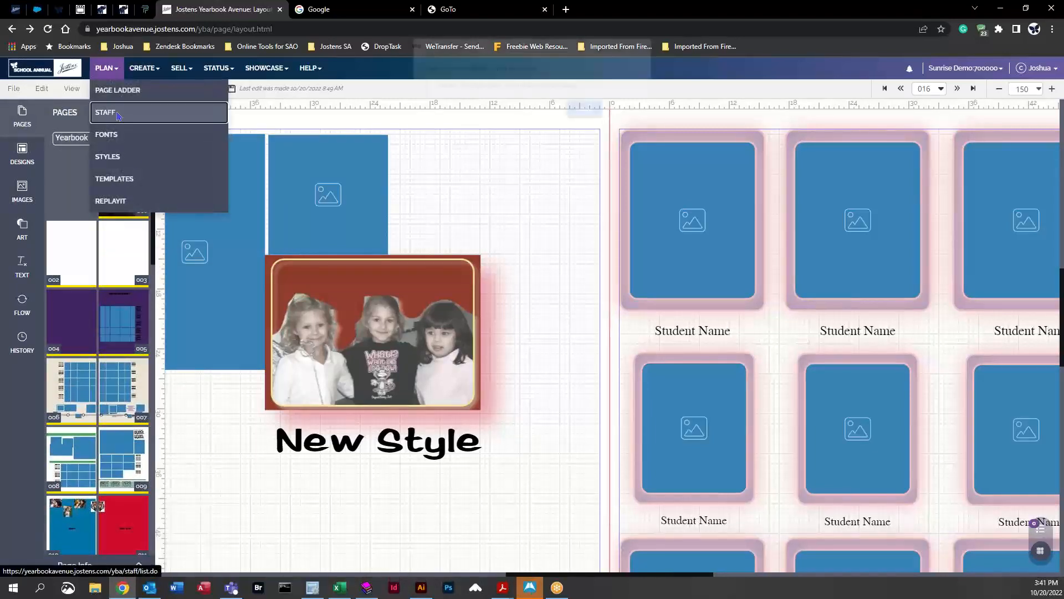